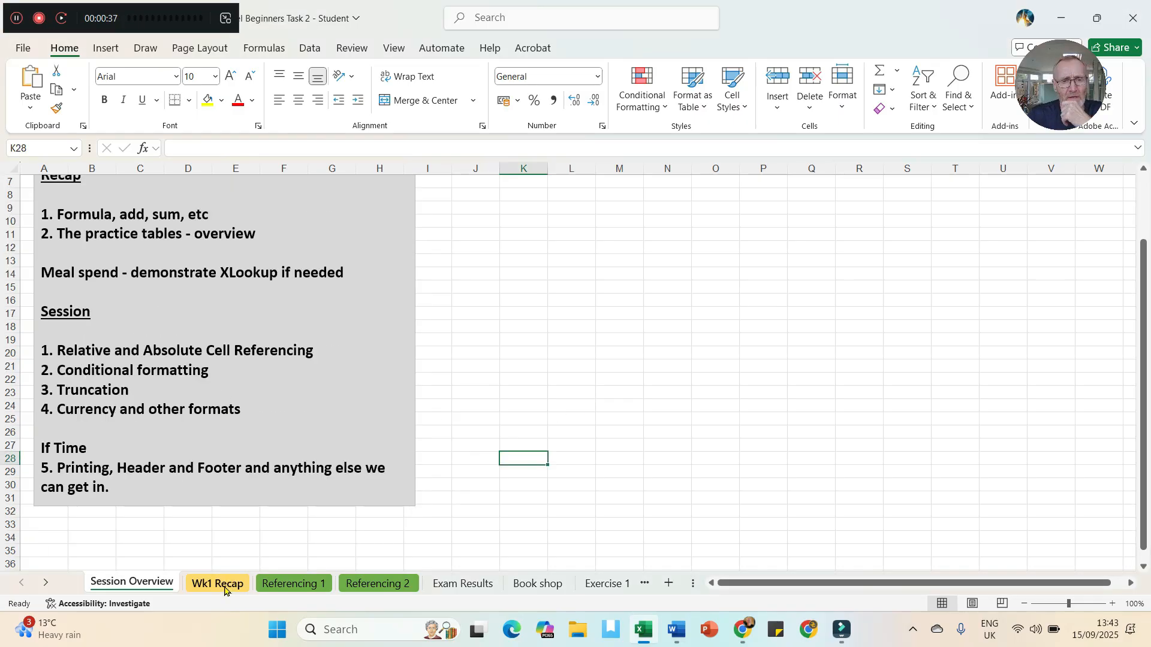
- On the Wk1 Recap sheet, apply all borders to the pet table in B2:E8
key("ctrl+Page_Down")
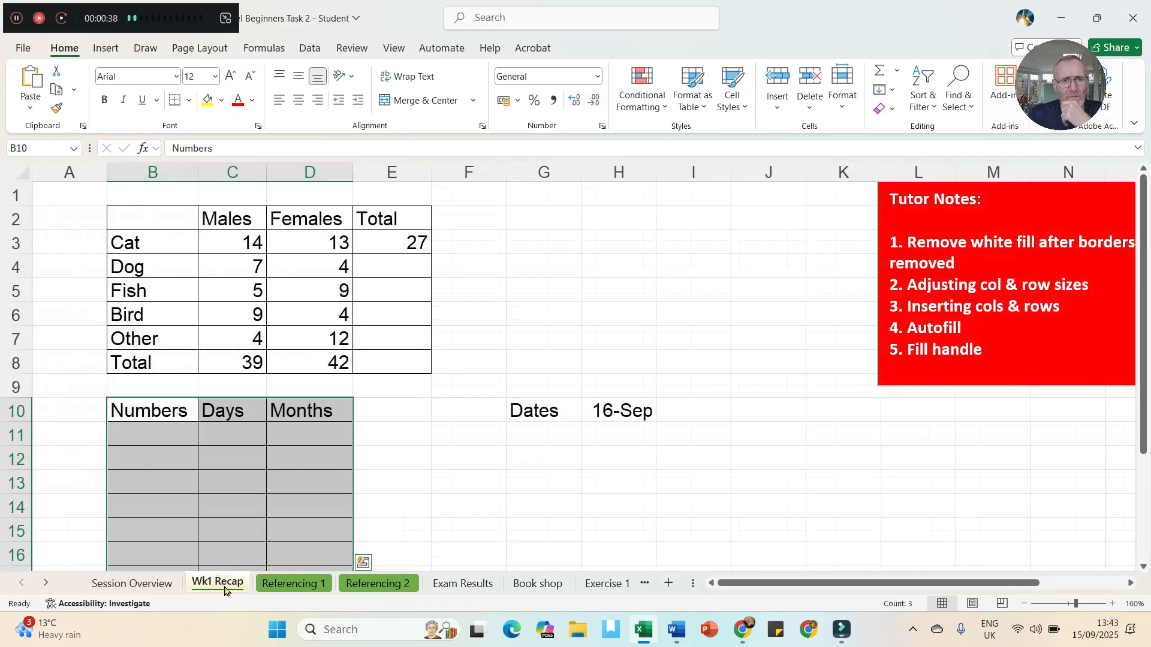
left_click(445, 431)
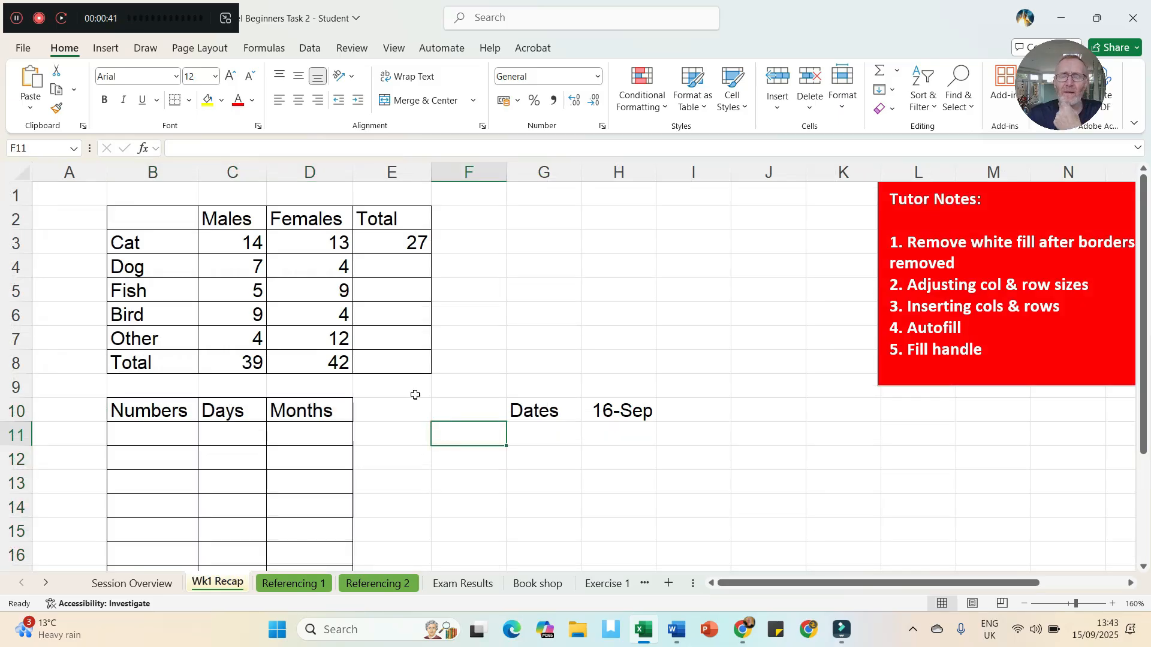
left_click_drag(155, 219, 363, 364)
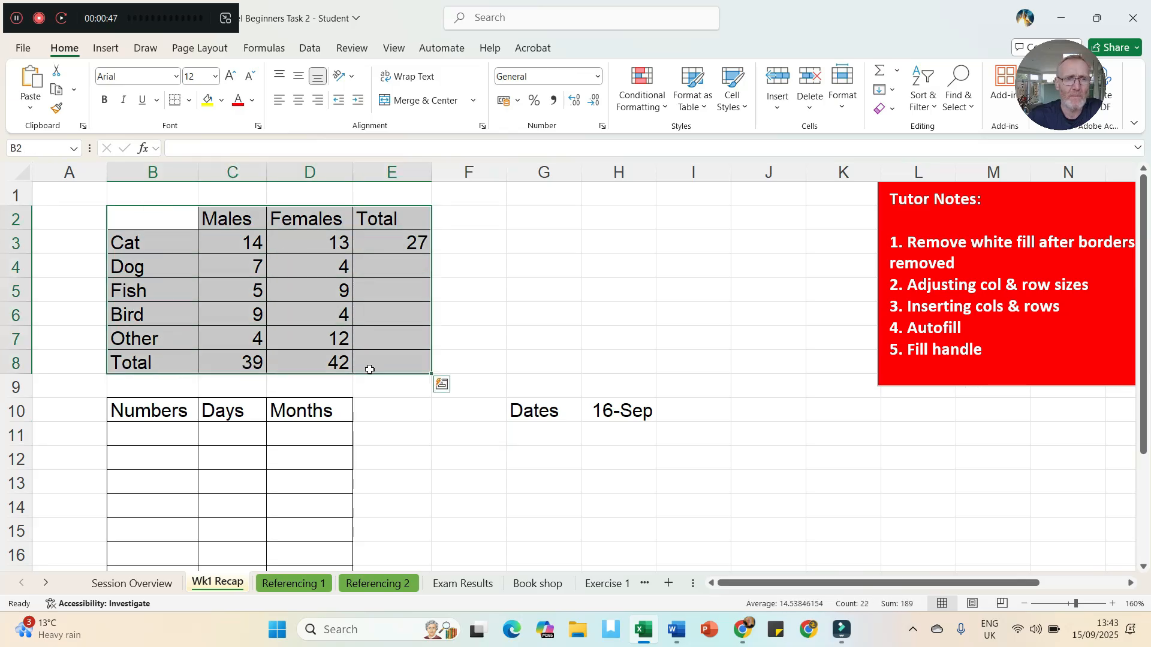
left_click(188, 103)
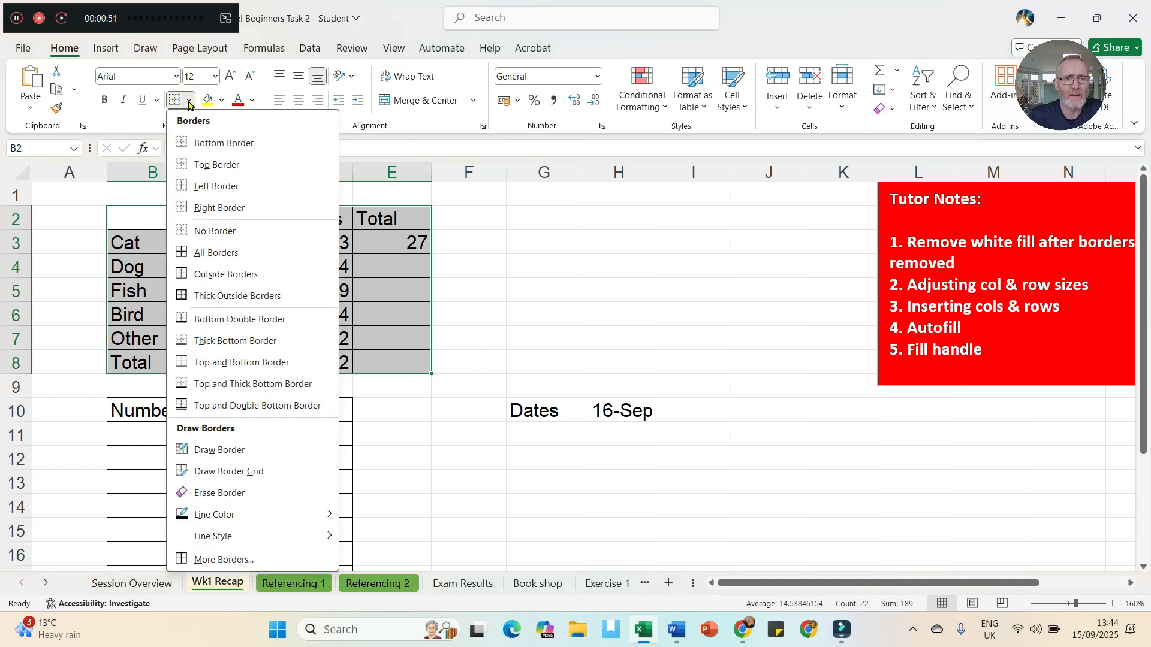
left_click(211, 253)
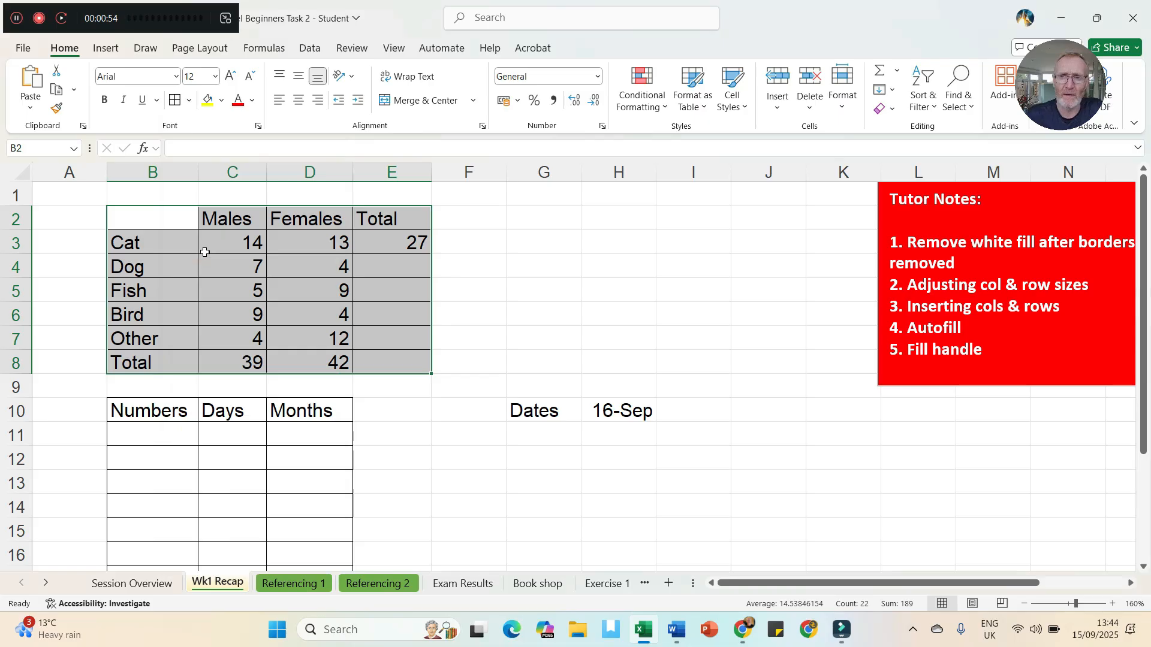
left_click(207, 259)
- Fill the pet table's header row B2:E2 with the lightest green theme colour
left_click_drag(184, 221, 362, 224)
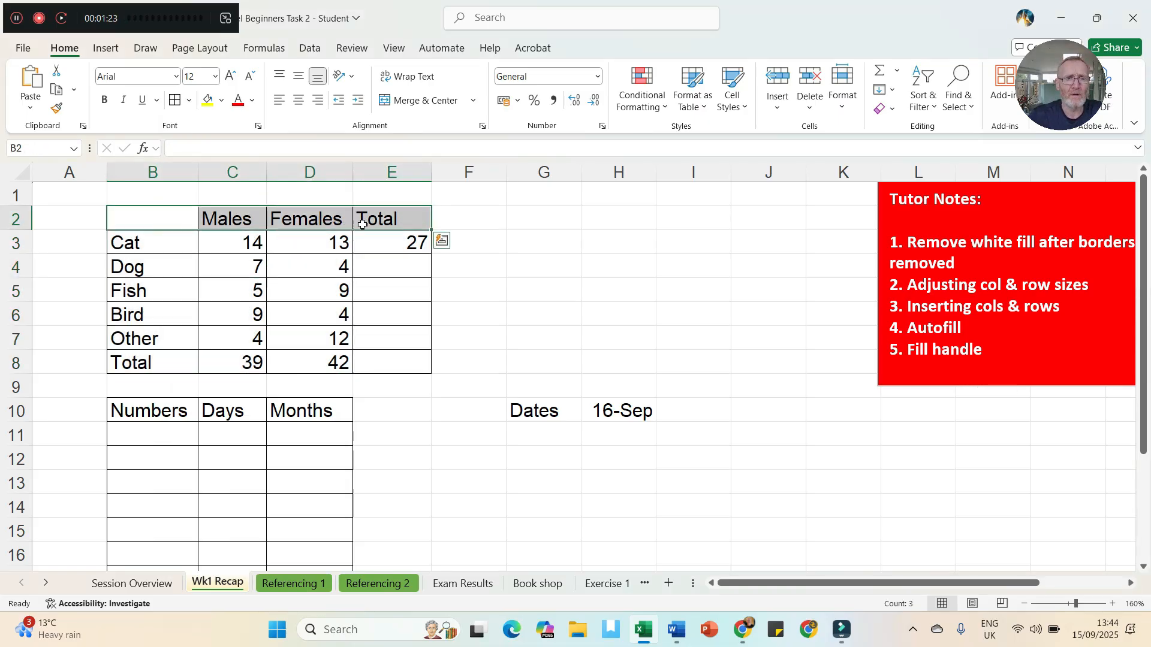
left_click(221, 101)
left_click(393, 201)
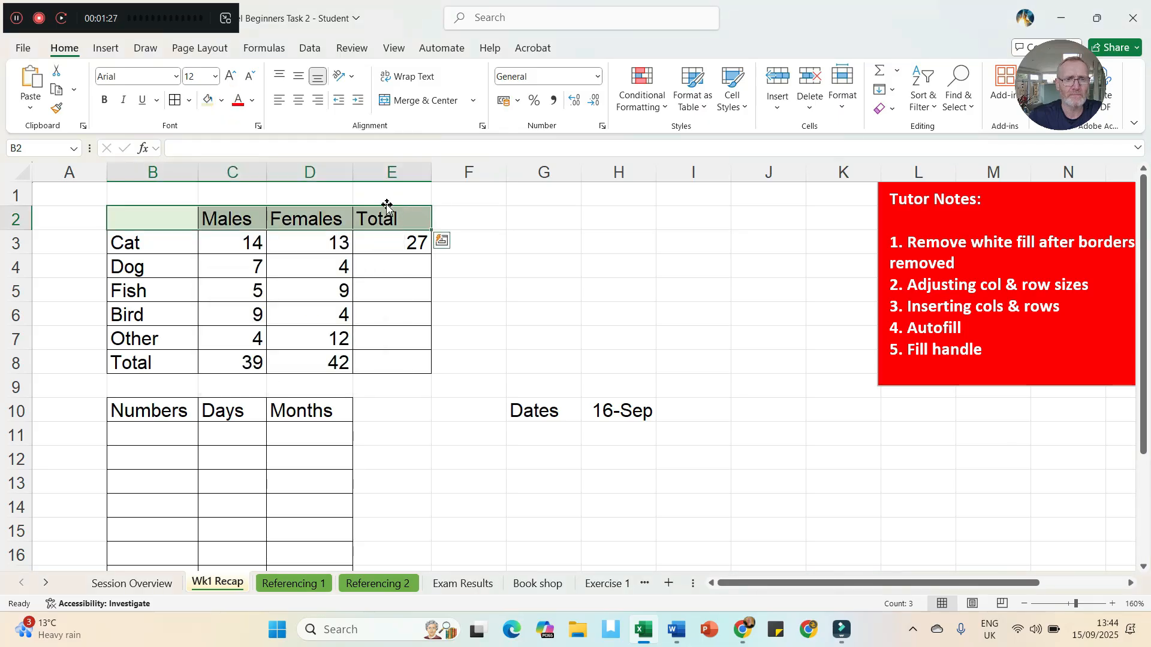
- Make the row labels Cat to Total in B3:B8 bold and fill them with light orange
left_click_drag(130, 246, 131, 364)
left_click(105, 101)
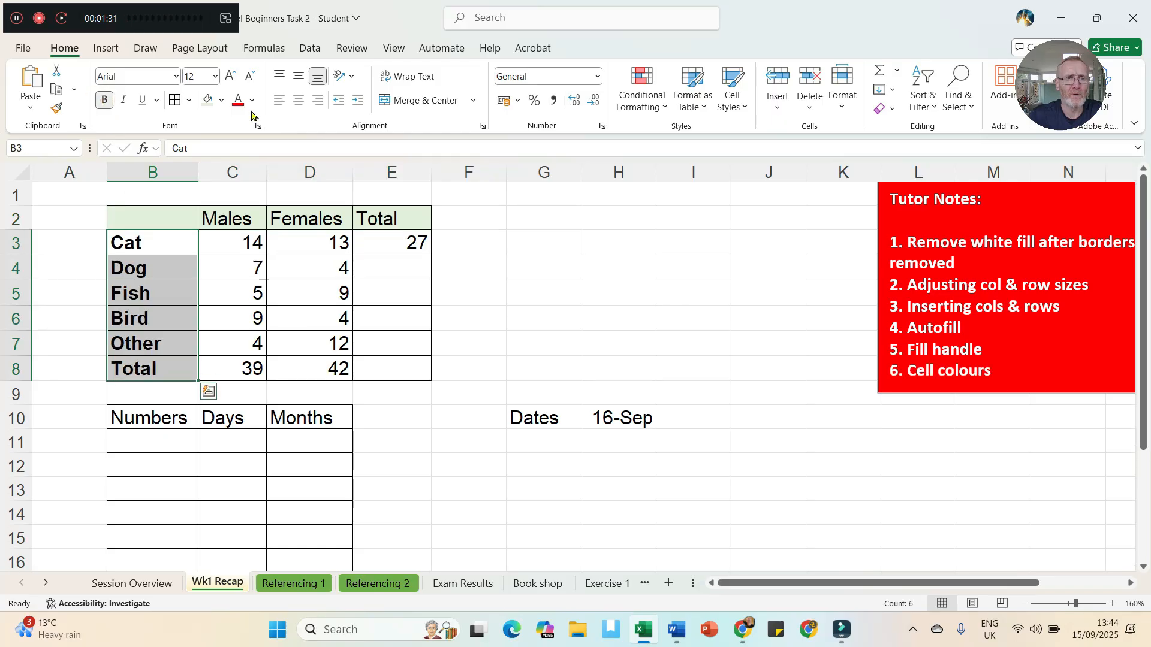
left_click(221, 101)
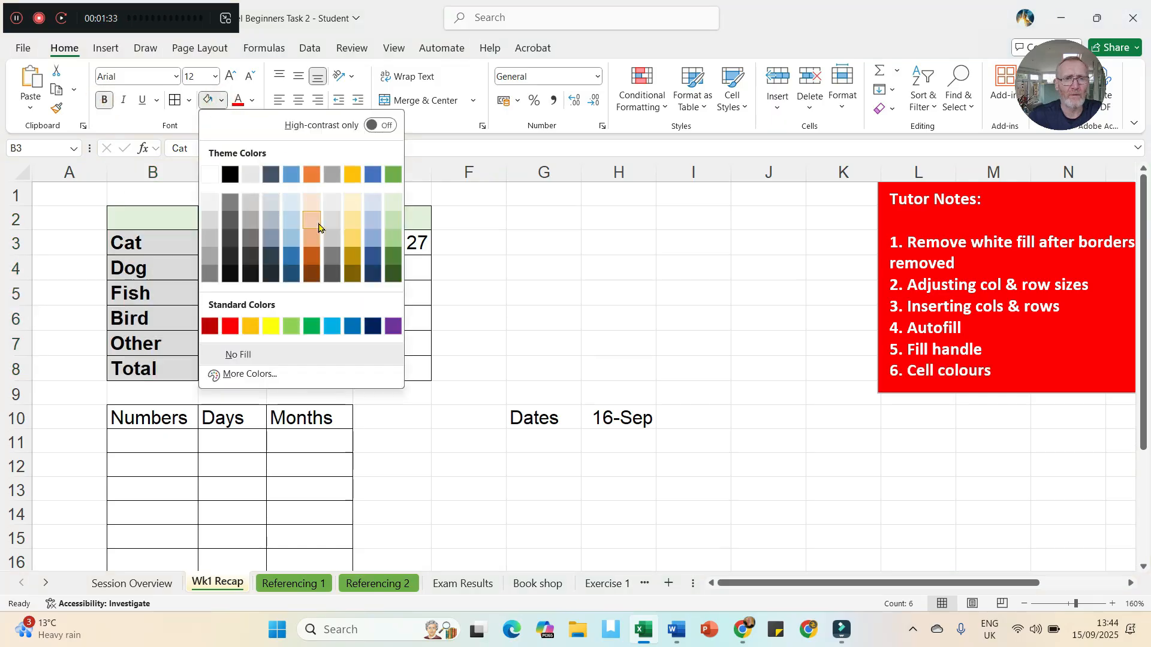
left_click(314, 227)
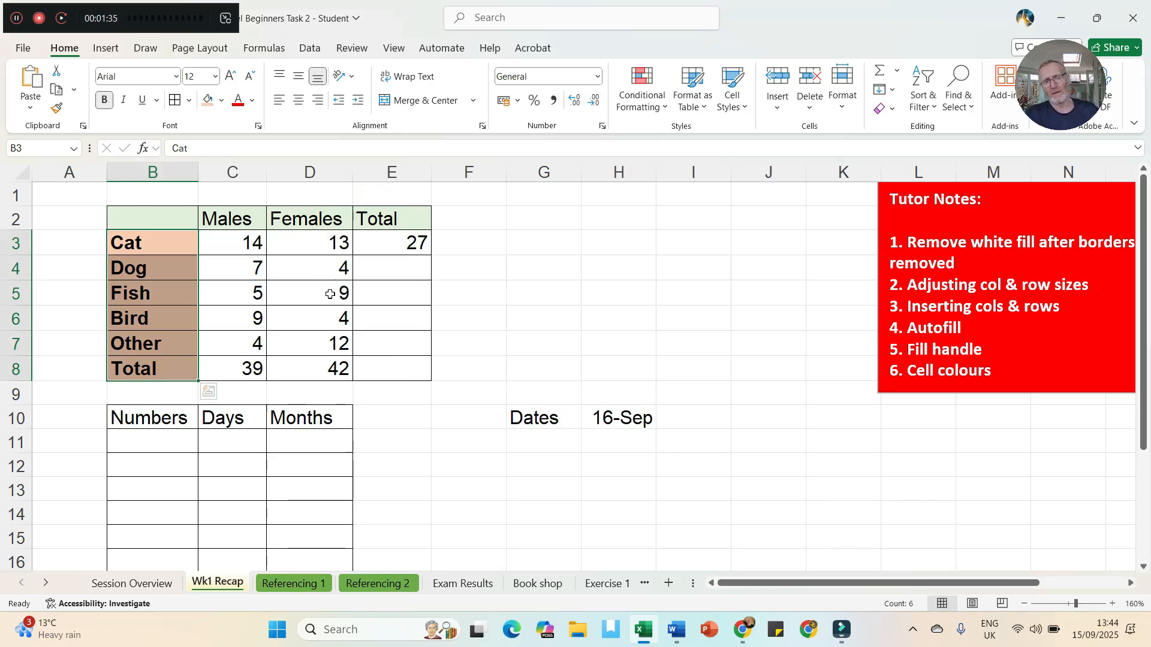
- Clear the Males and Females totals from cells C8 and D8
left_click(250, 368)
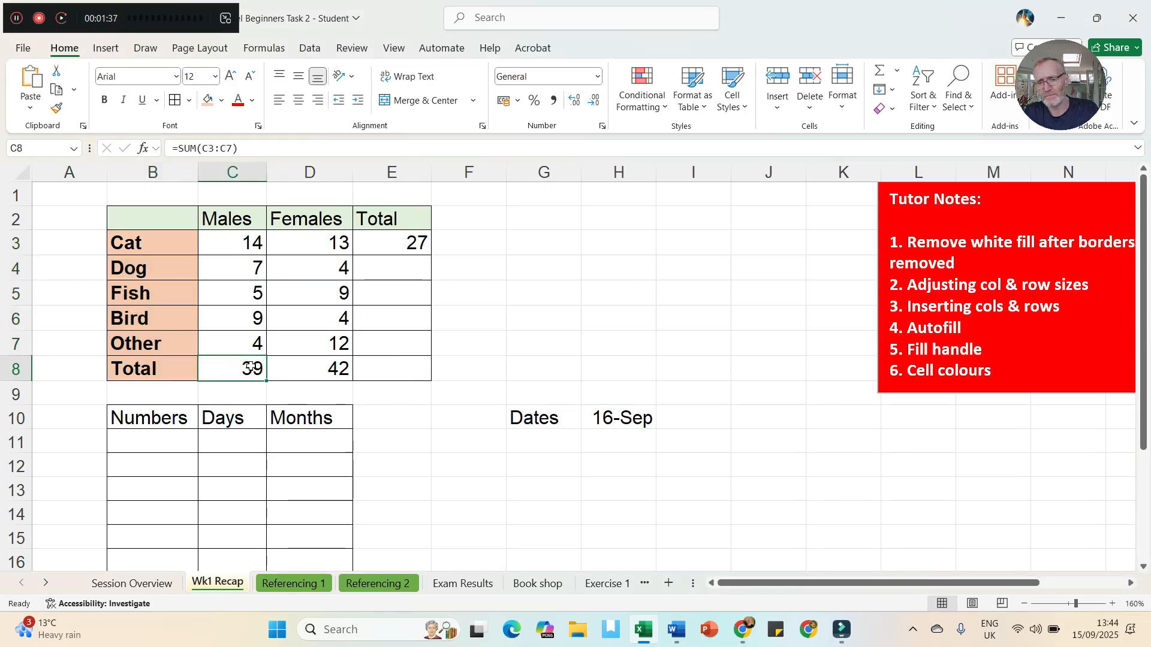
key("Delete")
left_click(286, 369)
key("Delete")
- Copy the Cat total formula in E3 down to E7 and check the copied formulas in E4 and E6
left_click(424, 237)
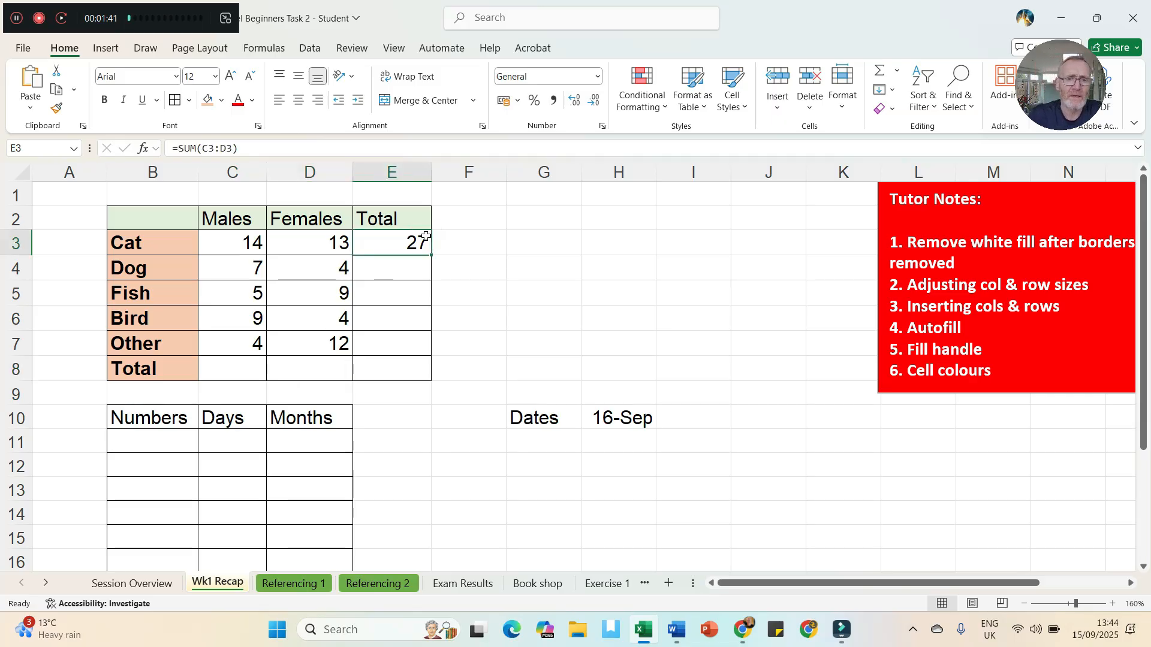
left_click(200, 148)
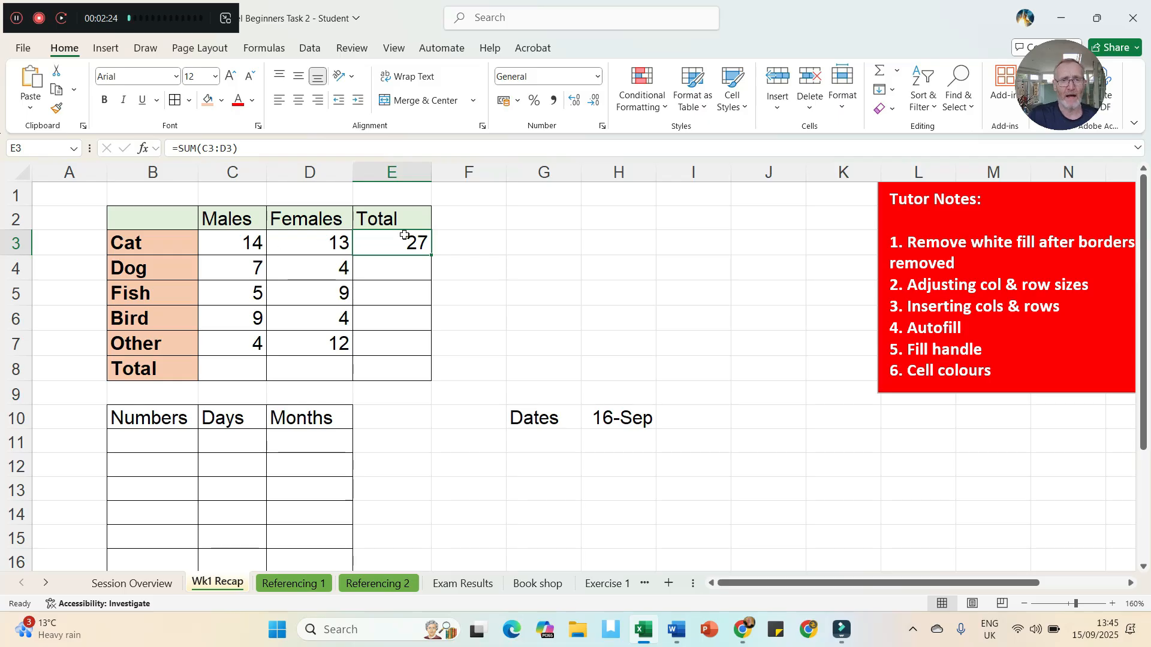
left_click(392, 247)
left_click_drag(429, 254, 430, 254)
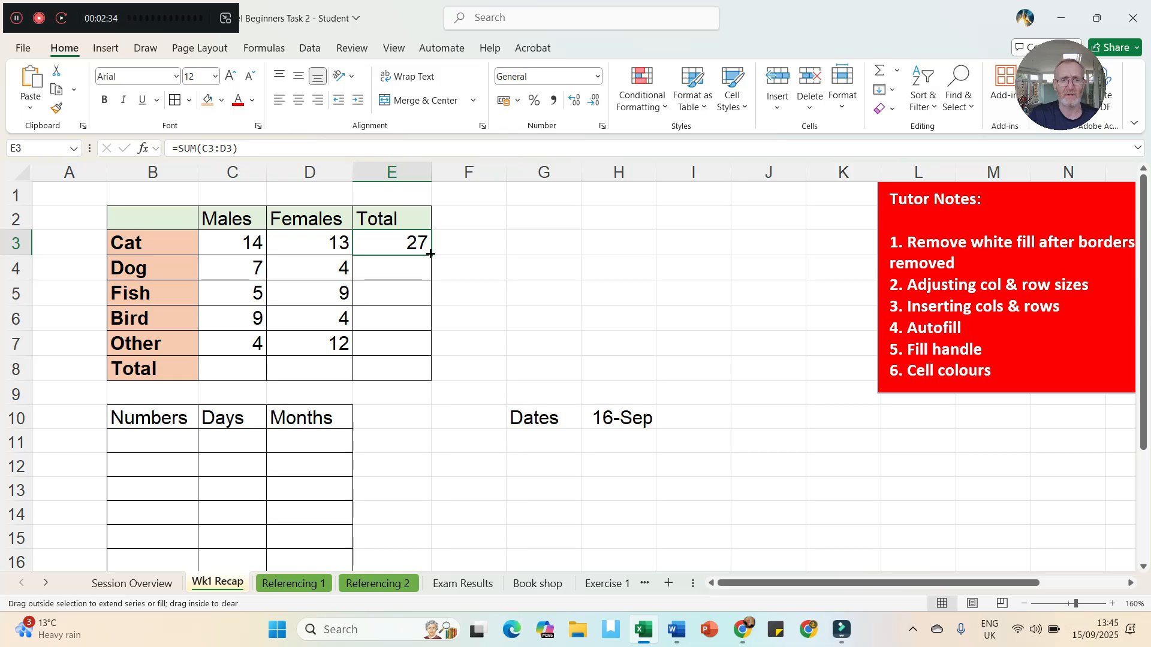
left_click_drag(430, 257, 434, 352)
left_click(406, 266)
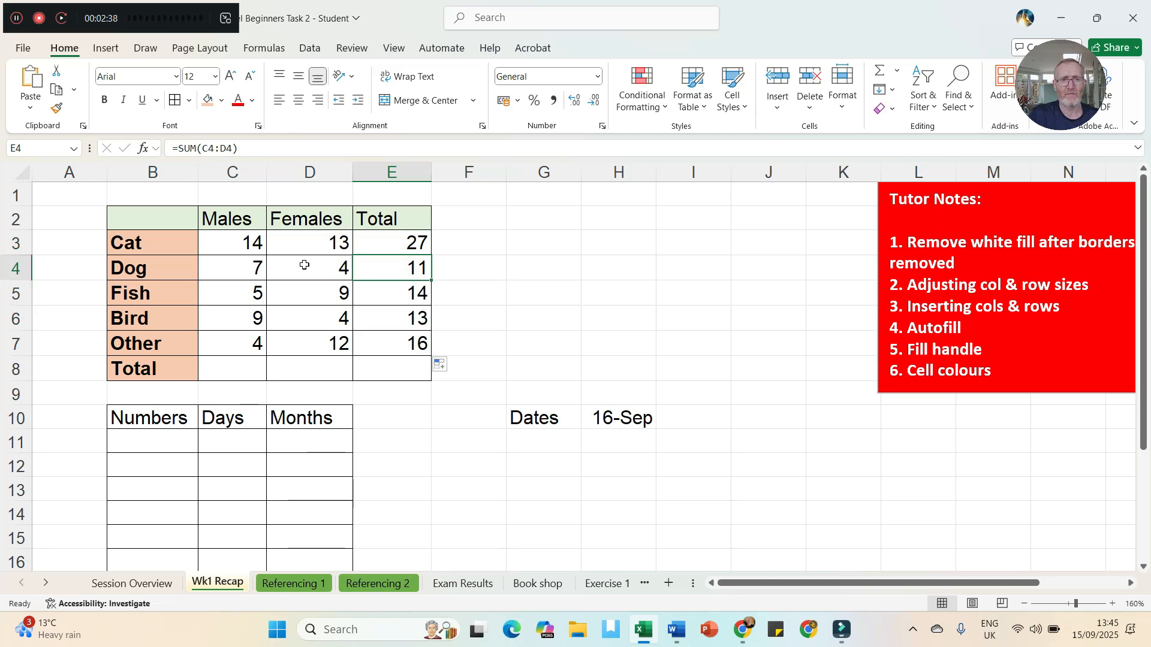
left_click(217, 150)
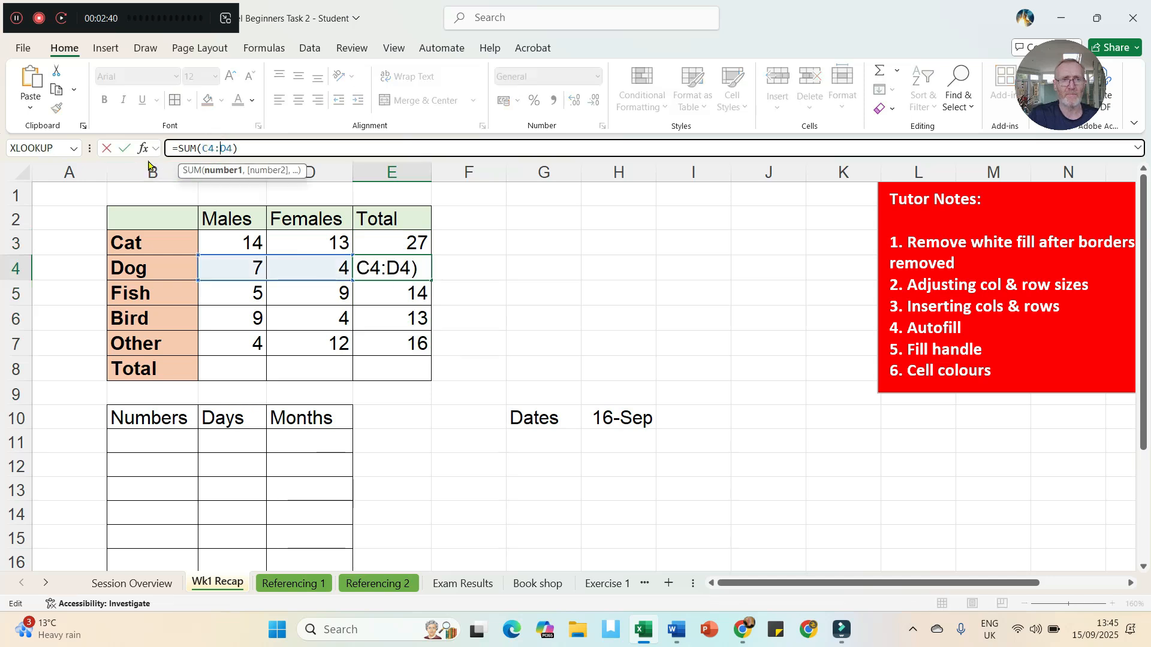
left_click(123, 148)
left_click(407, 316)
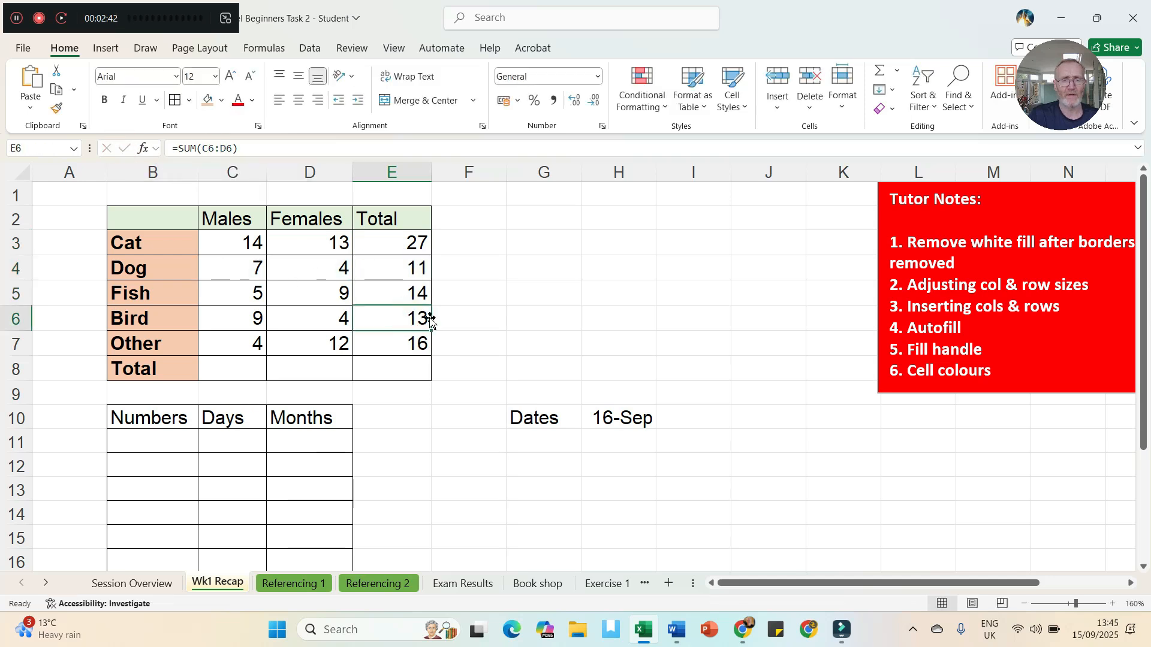
- Total the Males column in C8 with AutoSum over C3:C7 and fill the formula across to E8
left_click(231, 374)
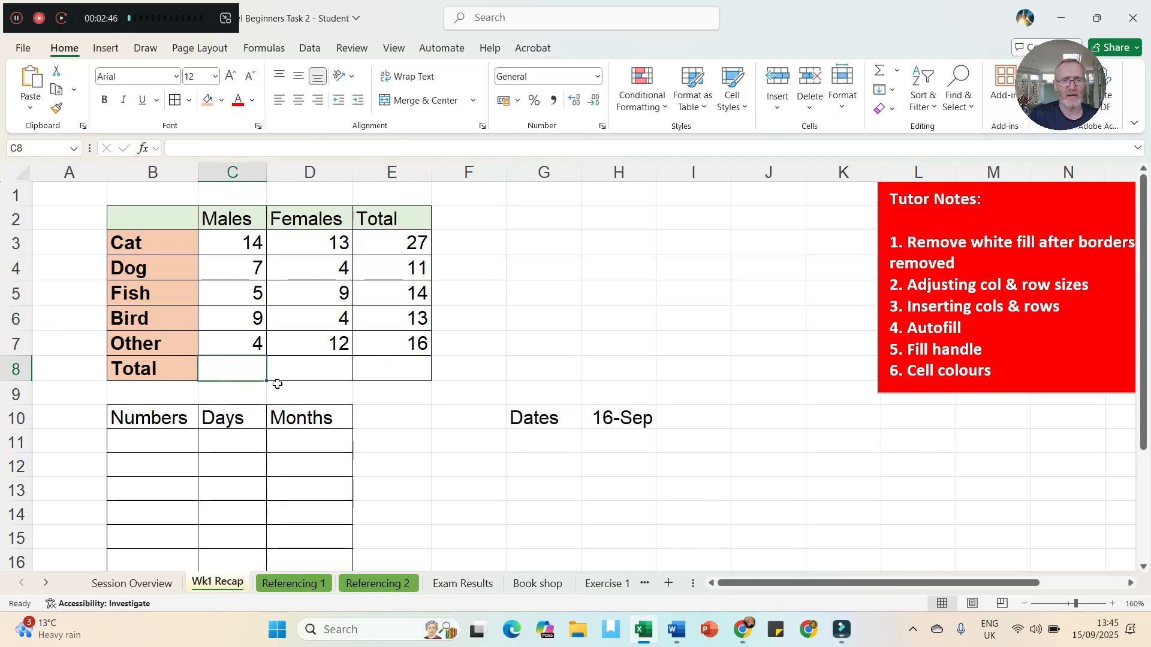
left_click(880, 74)
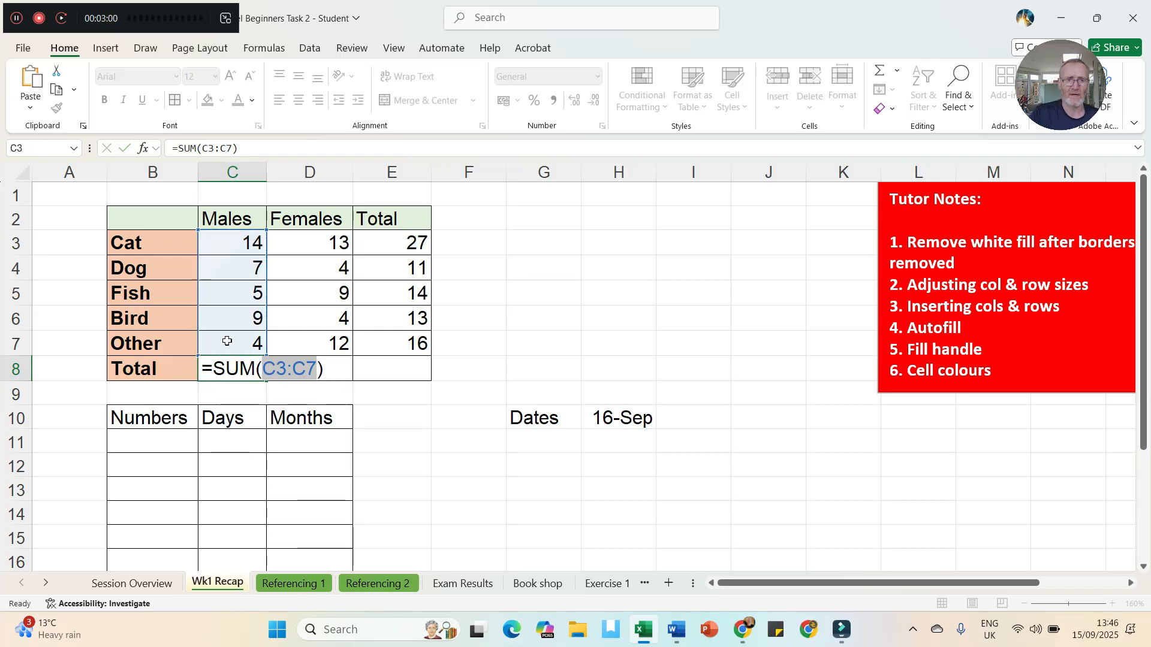
key("Return")
left_click(241, 368)
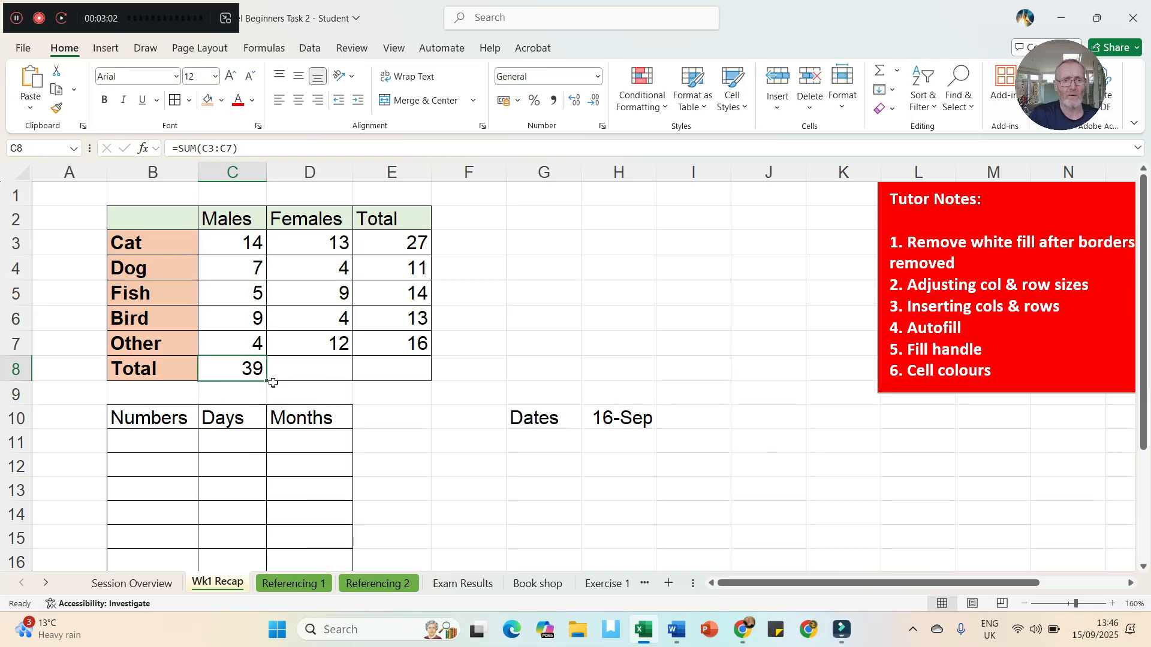
left_click_drag(267, 379, 398, 383)
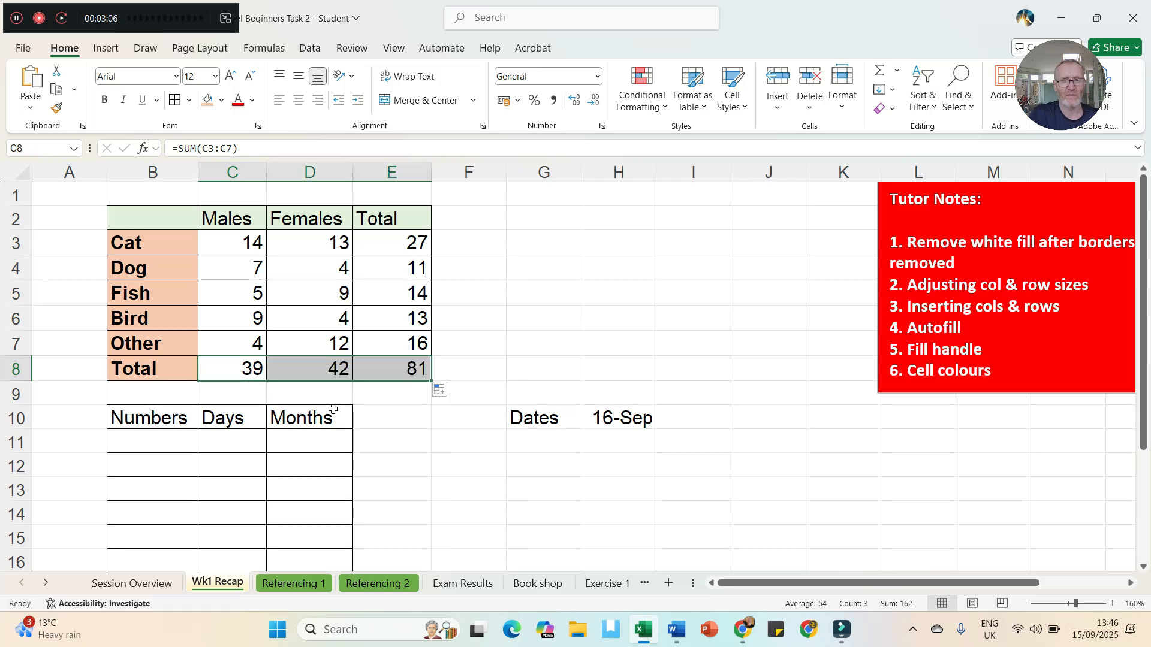
- Enter 1 in B11 under Numbers and fill the series down to 11 in B21
scroll(332, 410, "down", 2)
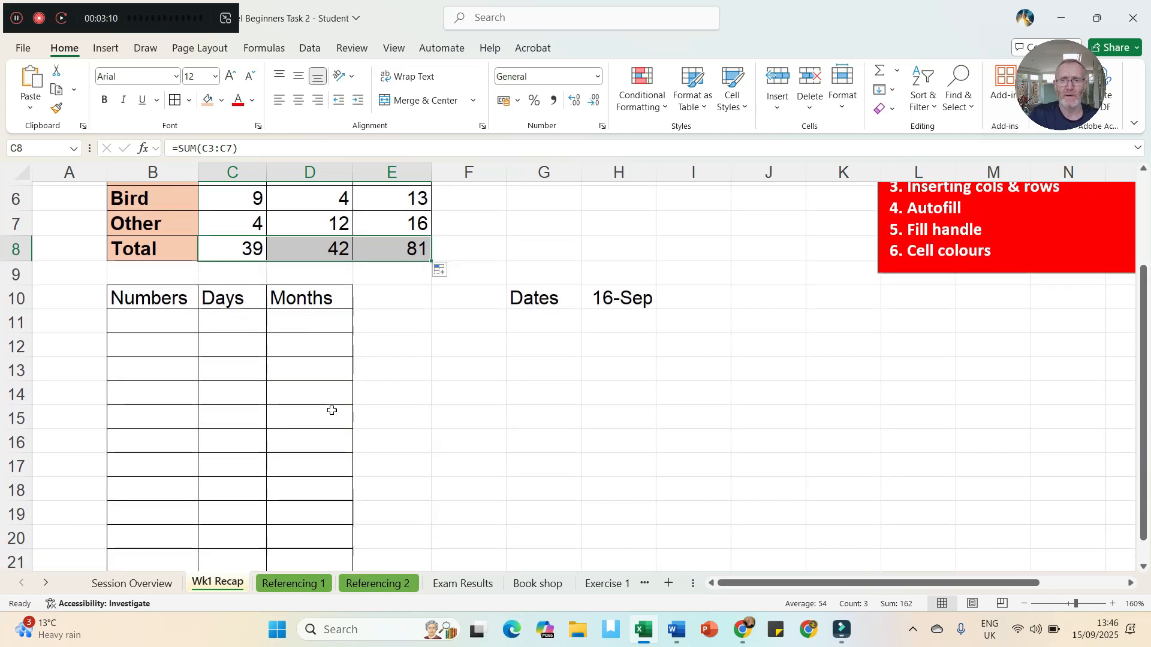
scroll(333, 411, "down", 1)
scroll(331, 410, "down", 1)
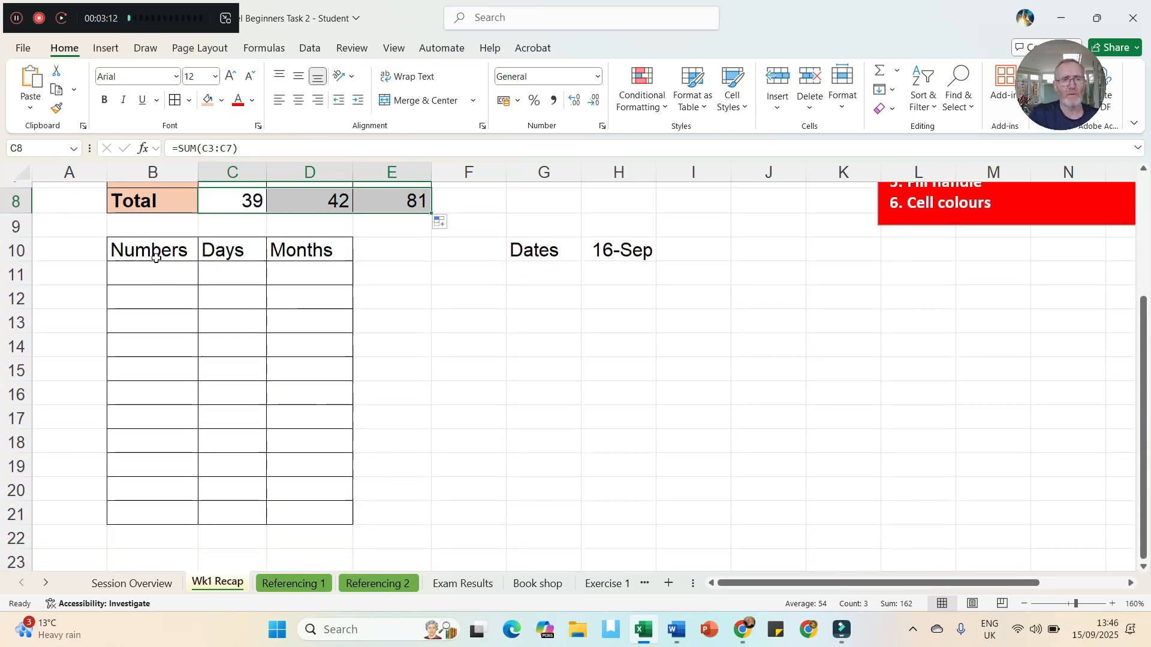
left_click(155, 277)
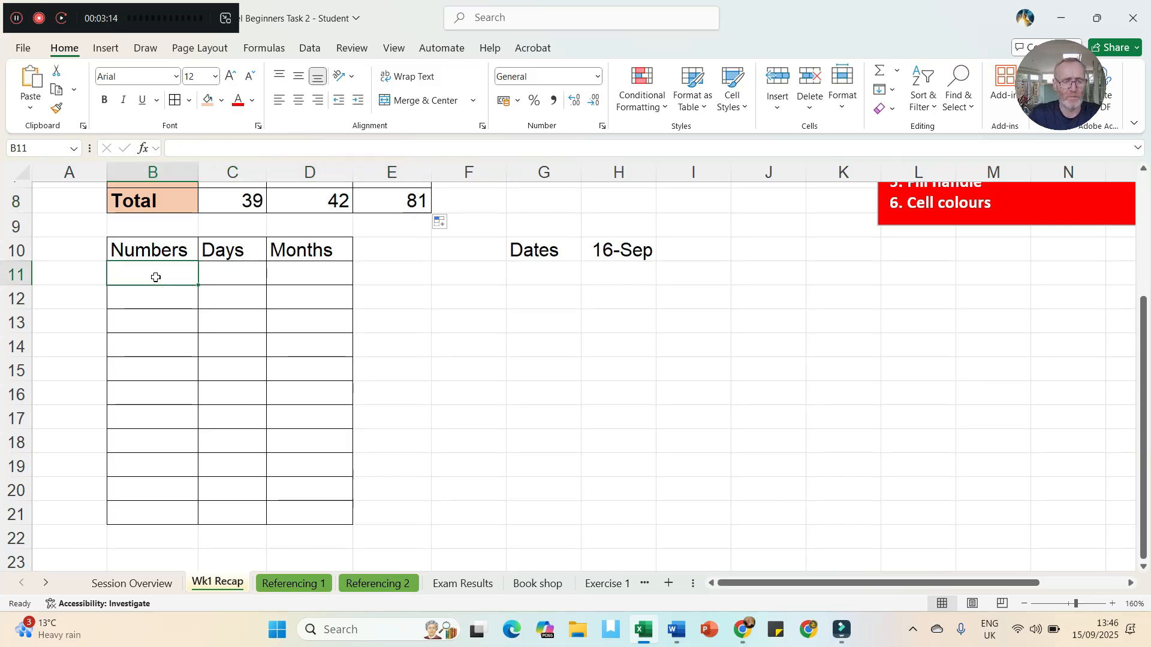
type("1")
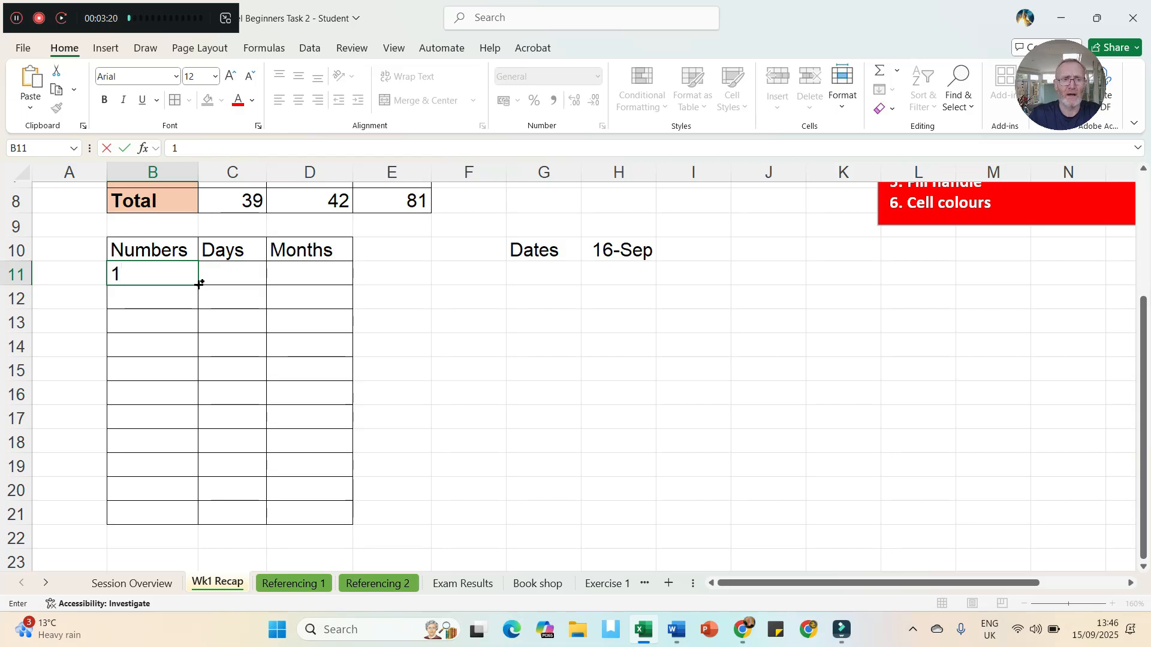
left_click_drag(199, 284, 180, 516)
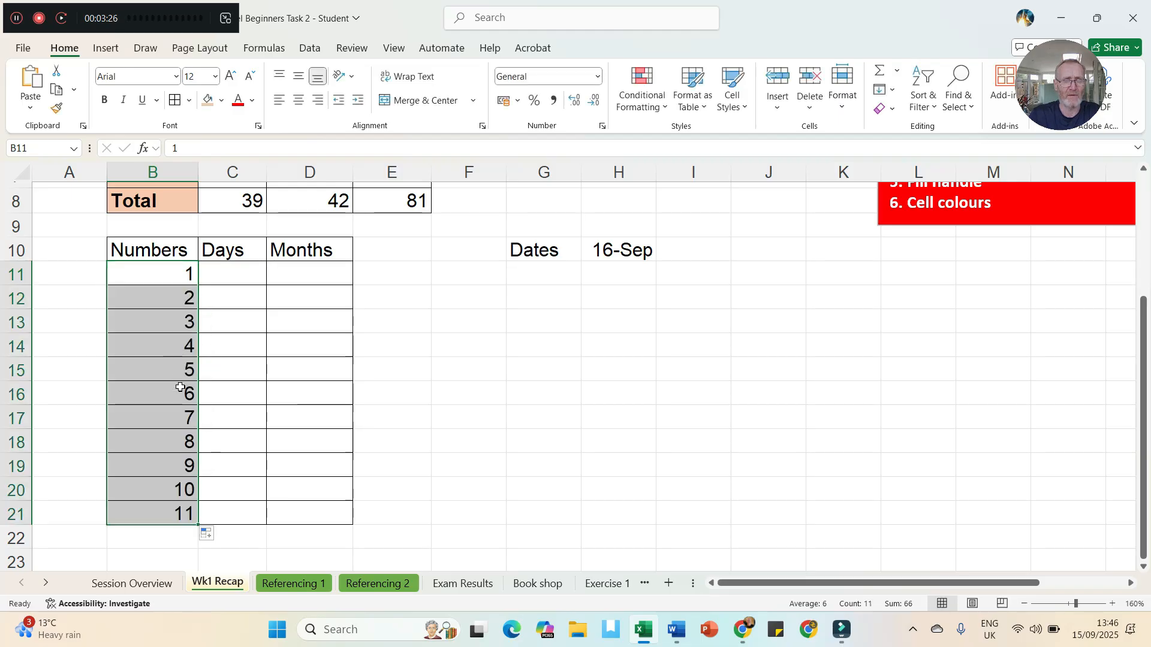
- Enter Mon in C11 under Days and autofill the weekdays down to C21
left_click(234, 276)
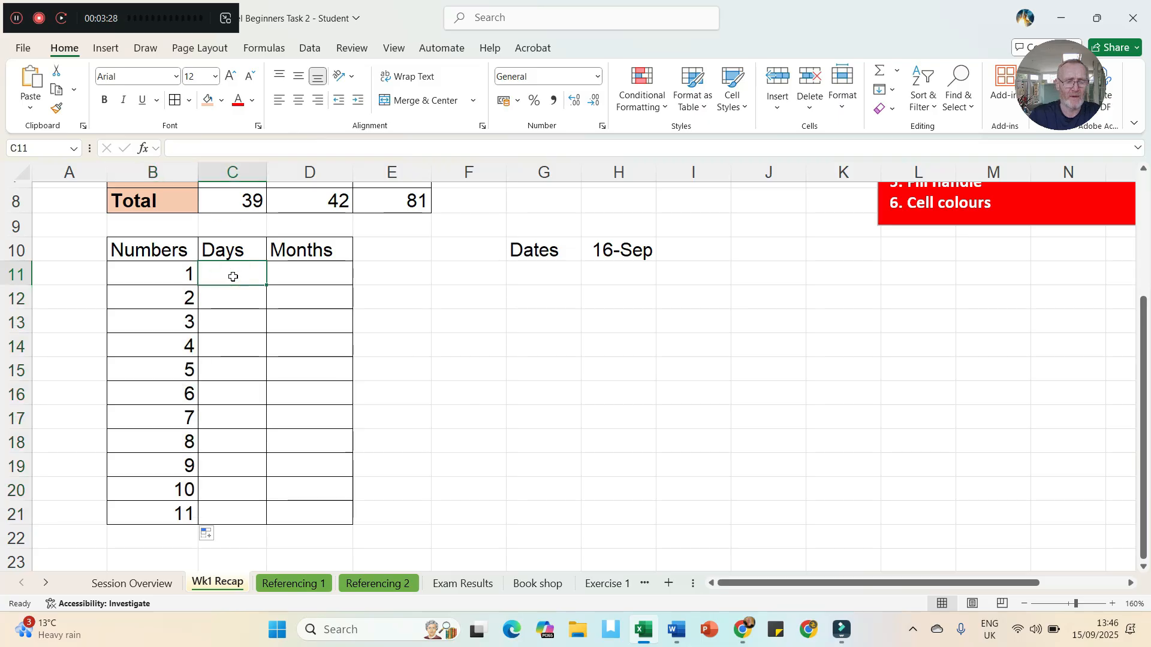
type("Mon")
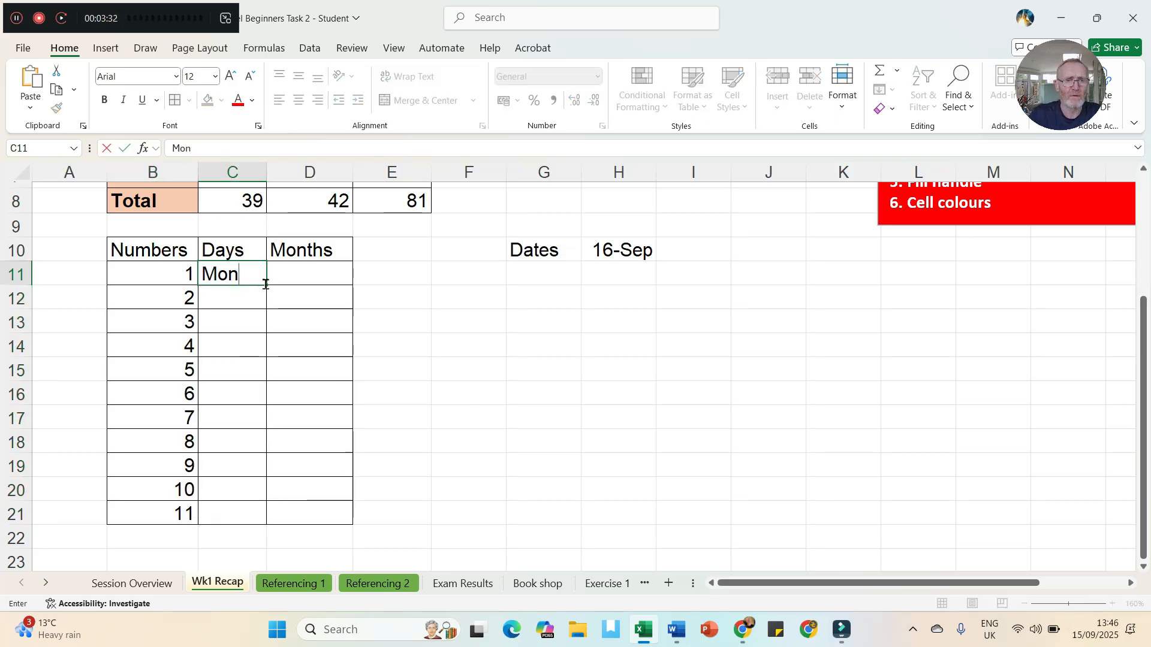
left_click_drag(267, 284, 252, 518)
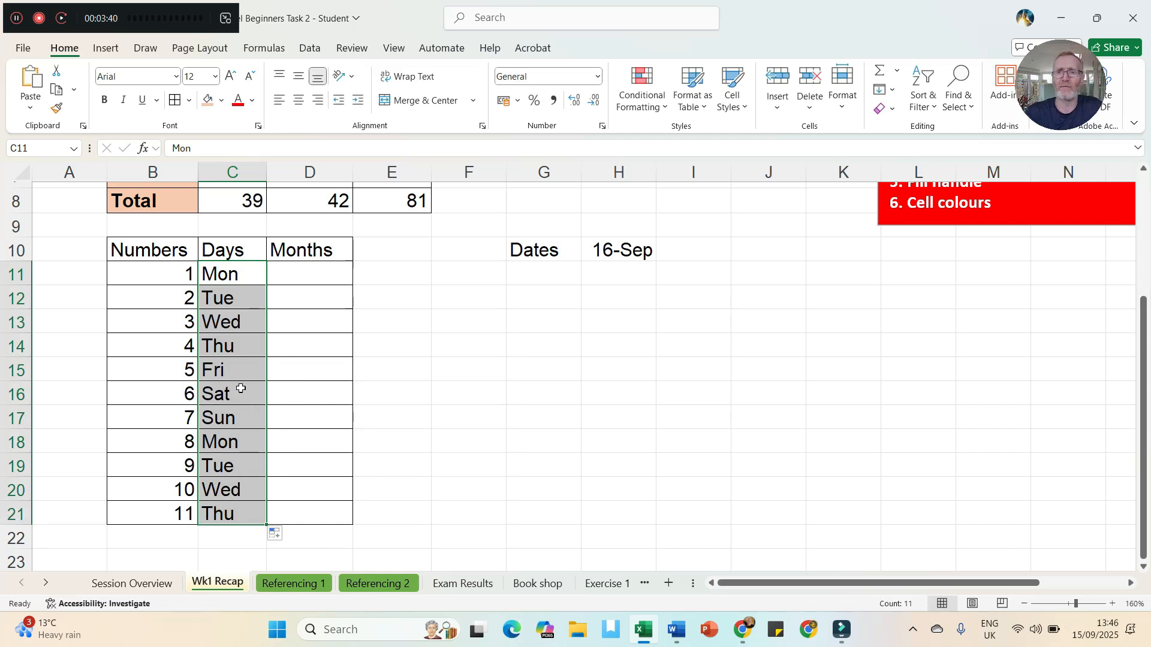
- Enter Sep in D11 under Months and autofill the months down to D21
left_click(312, 269)
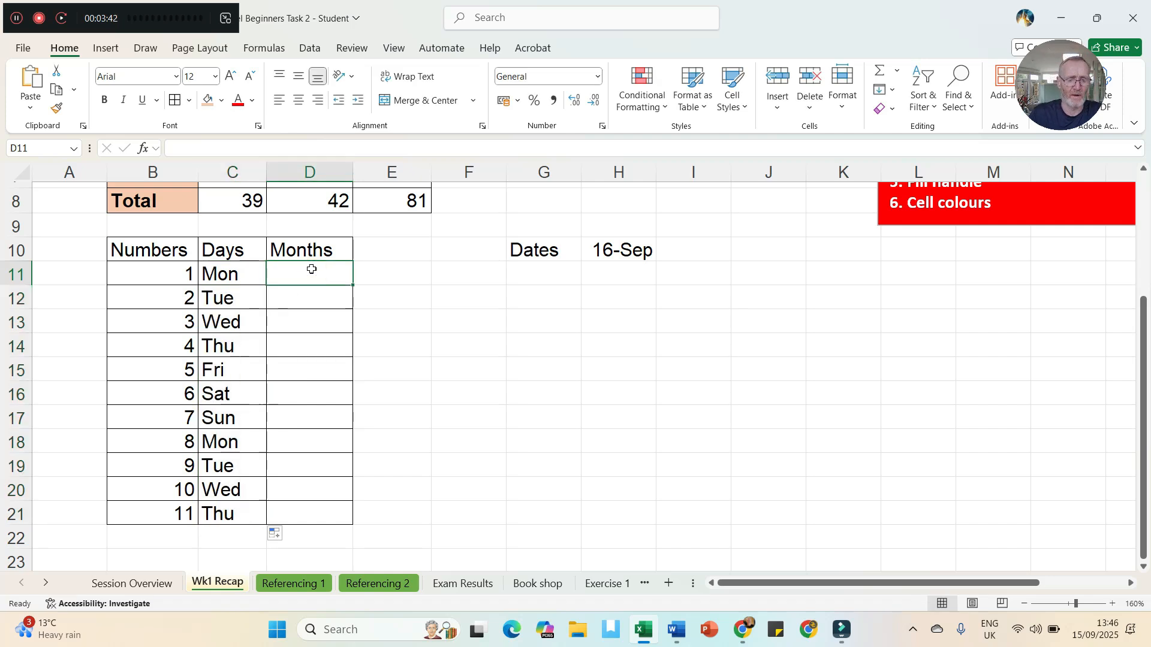
type("Sep")
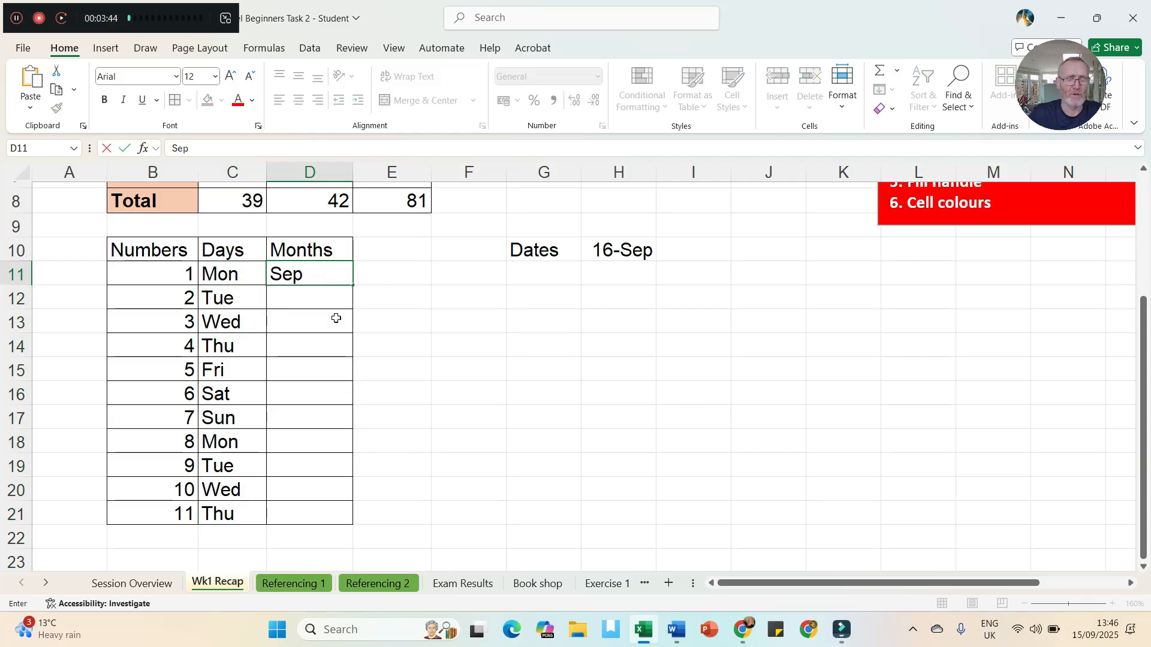
key("Return")
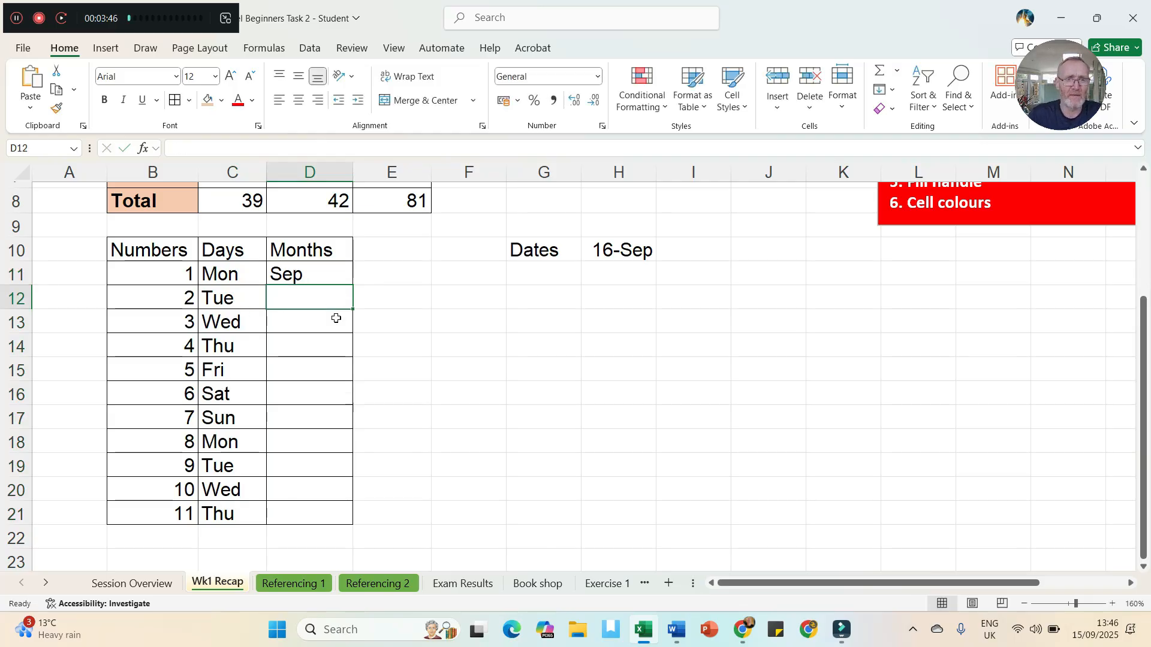
left_click(320, 277)
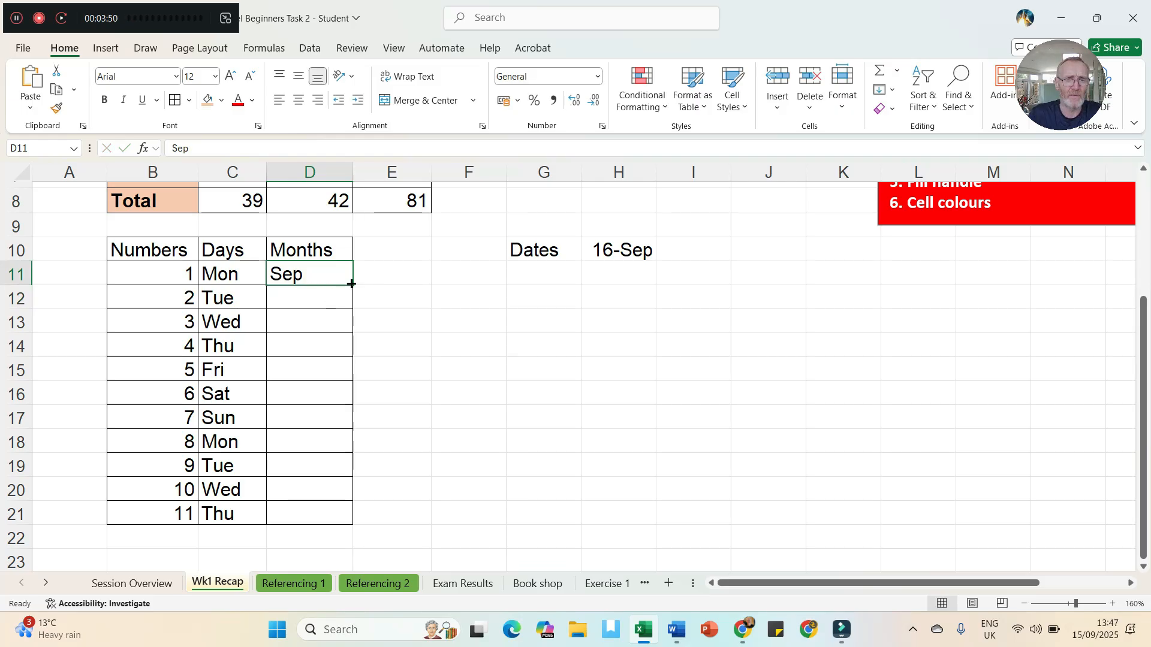
left_click_drag(351, 284, 329, 514)
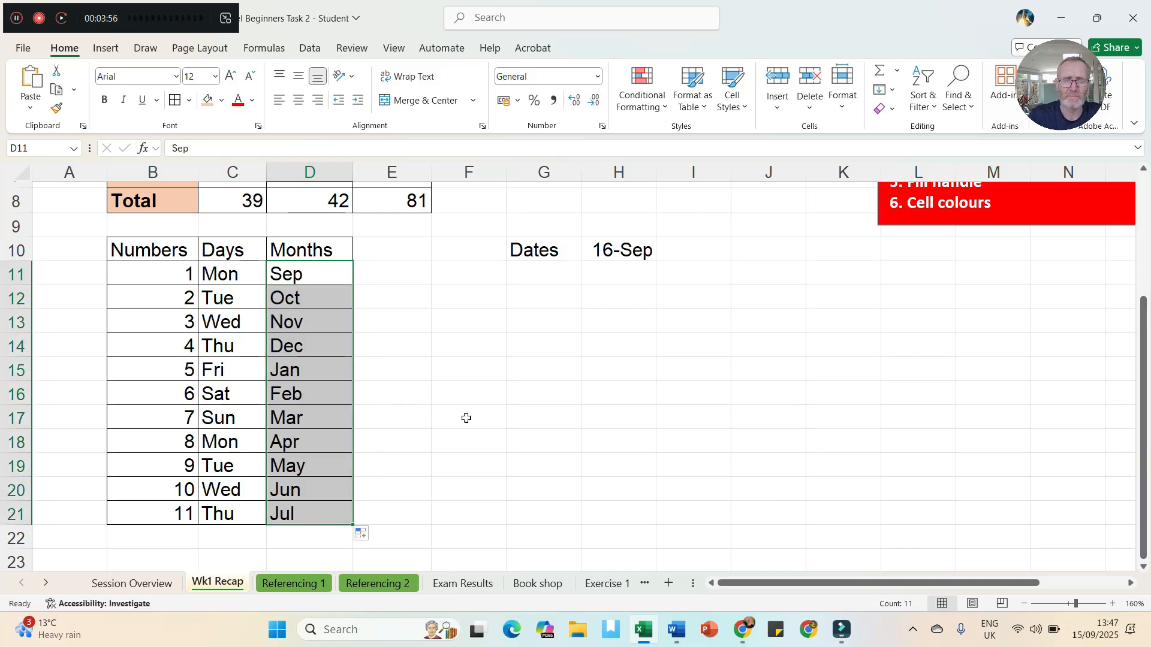
- Autofill the date 16-Sep from H10 across row 10 to 20-Sep in L10
left_click(599, 249)
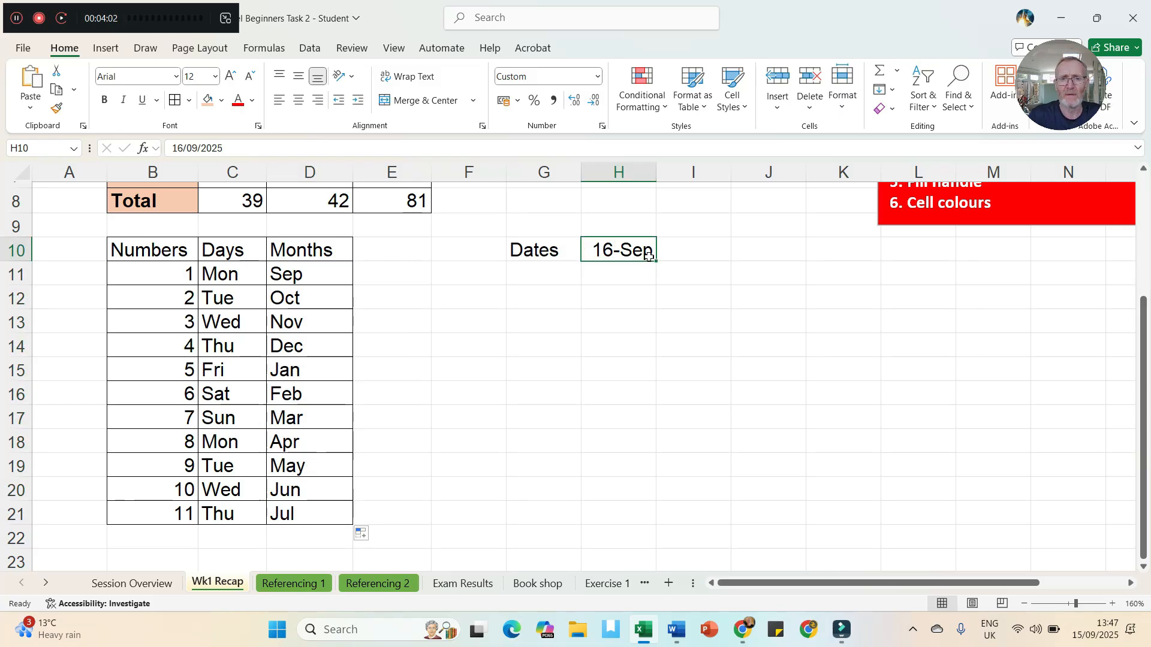
left_click_drag(655, 261, 938, 263)
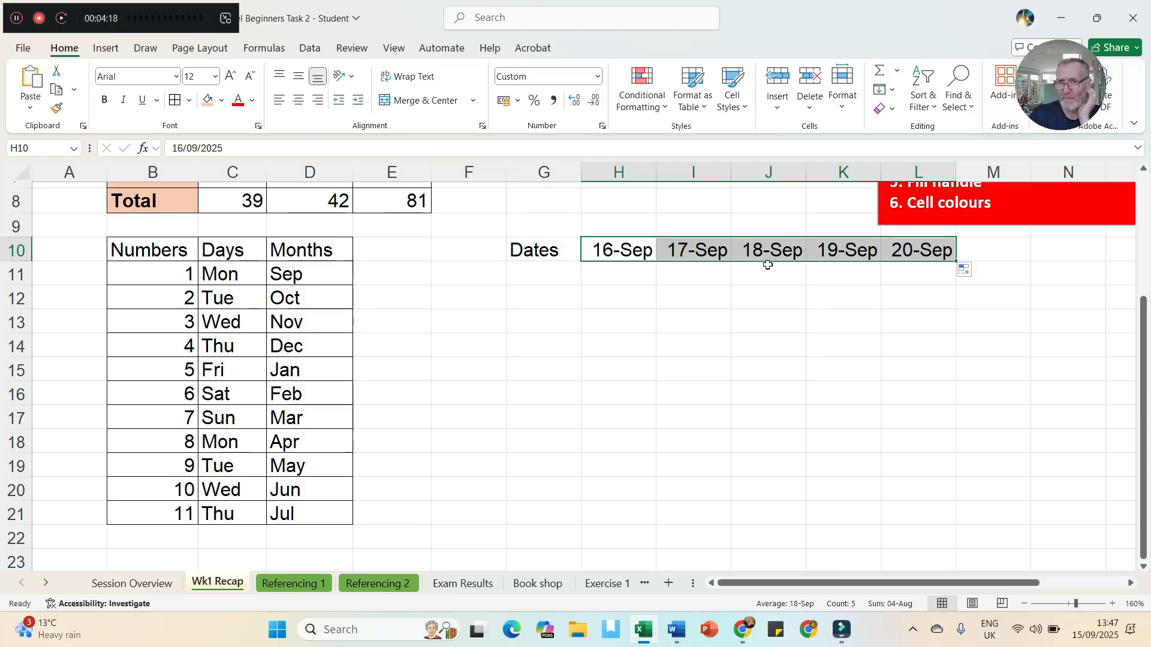
left_click(722, 303)
- Rotate the text of the dates in H10:L10 to 90 degrees
left_click(600, 246)
left_click_drag(612, 245, 892, 249)
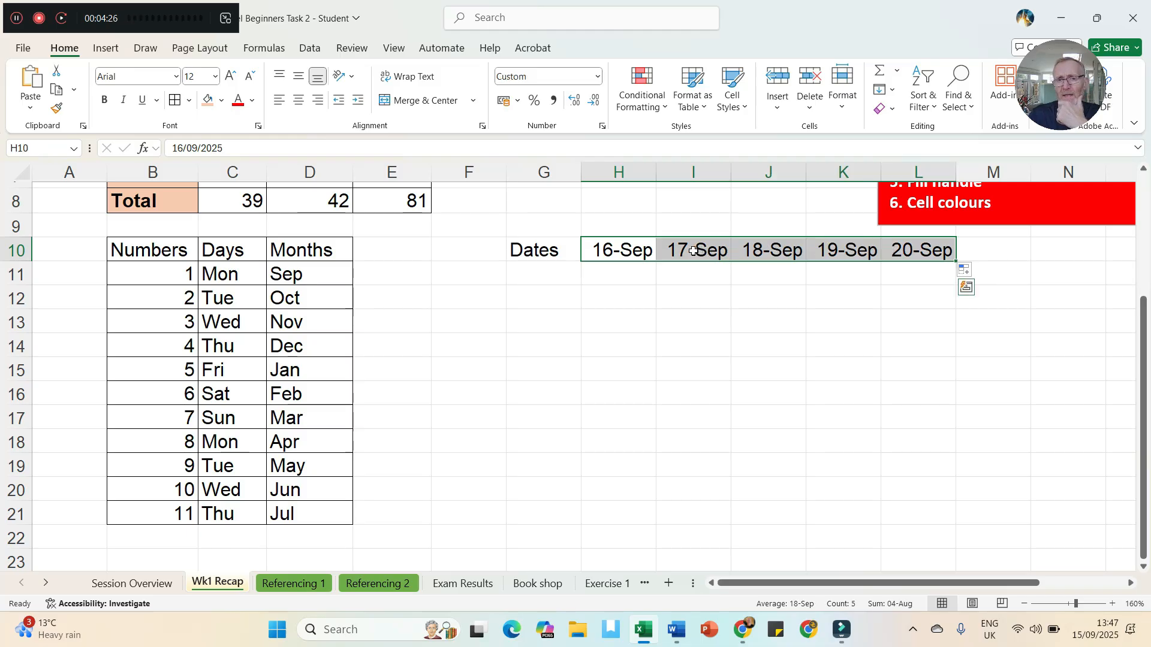
left_click(602, 127)
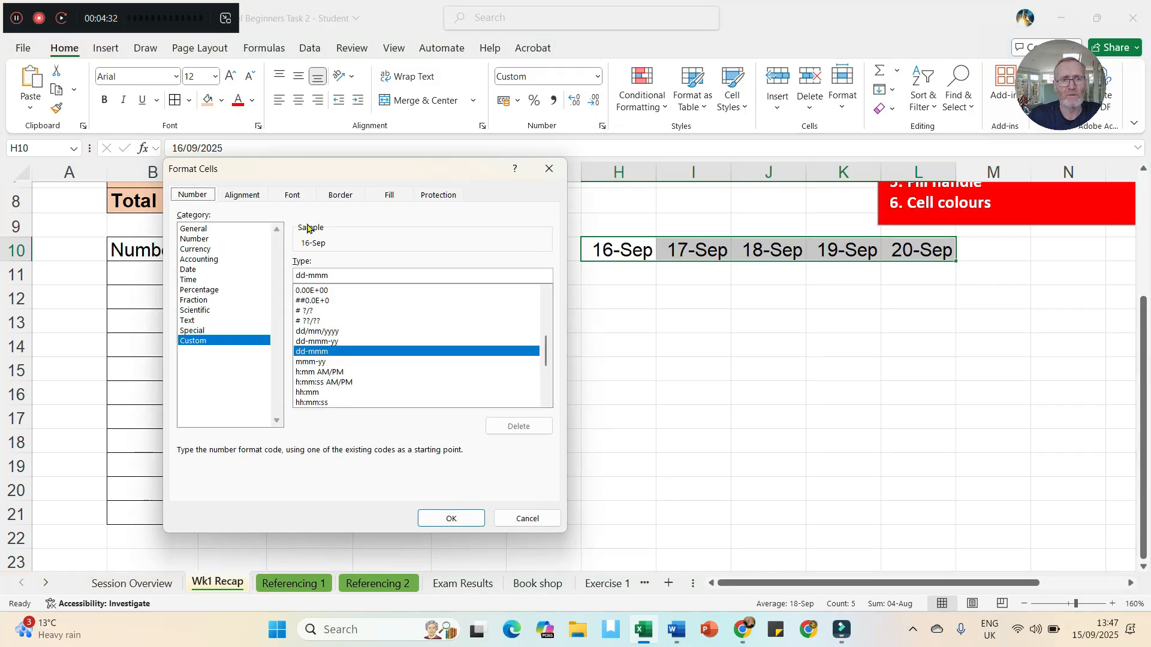
left_click(238, 196)
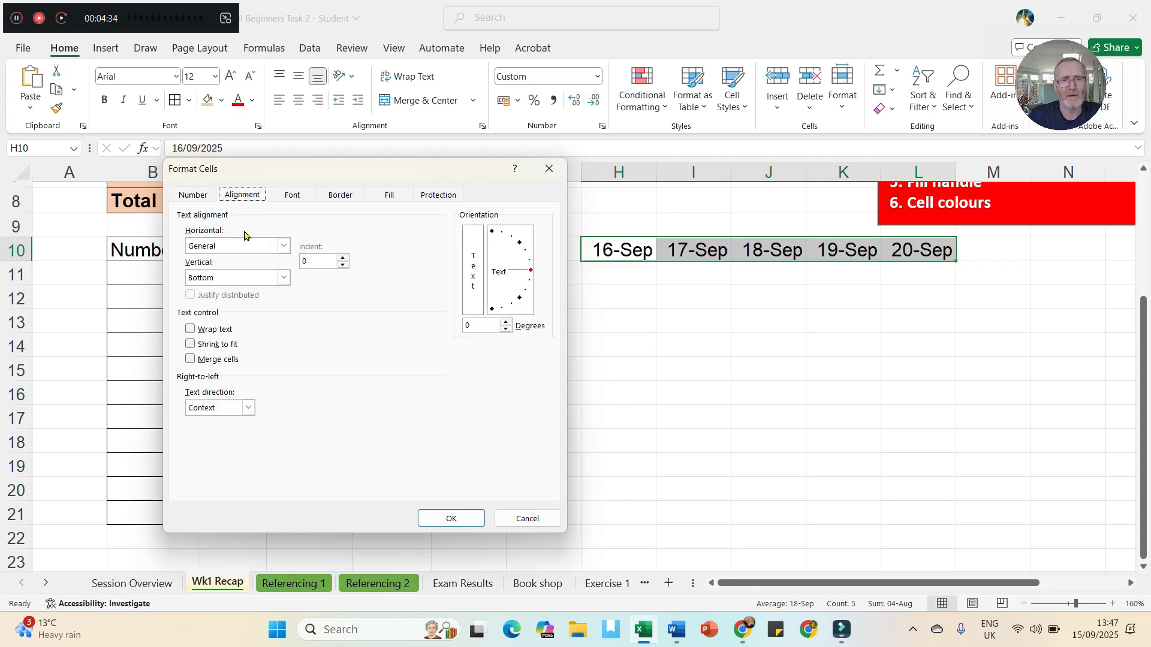
left_click_drag(530, 273, 521, 257)
left_click_drag(495, 238, 491, 237)
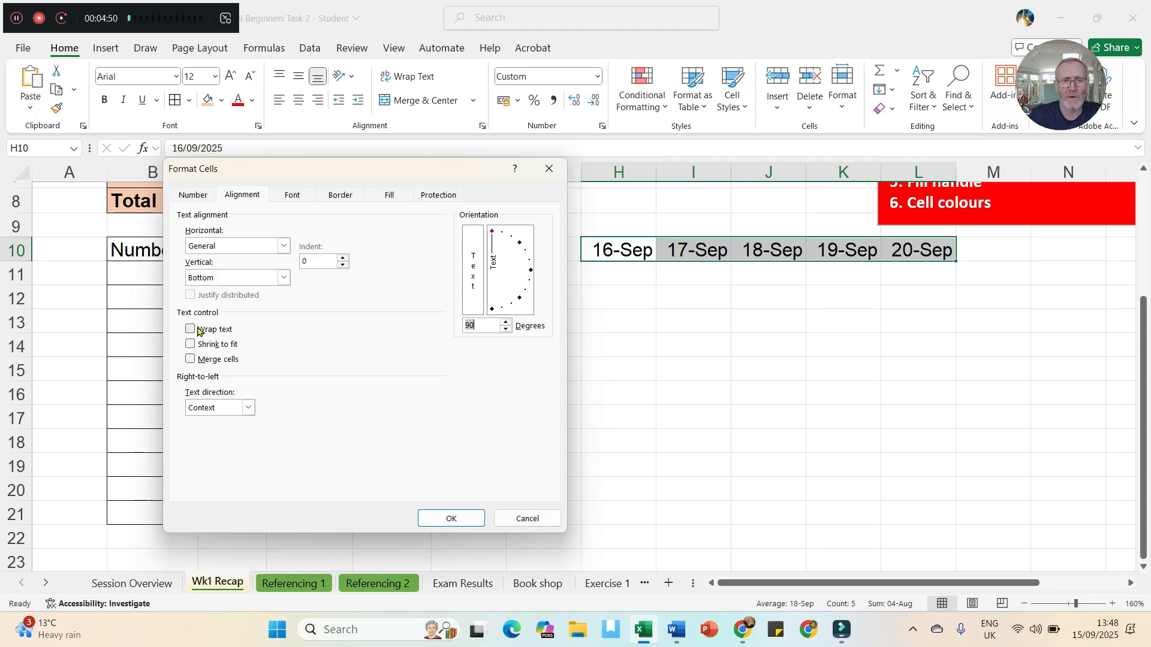
left_click(451, 518)
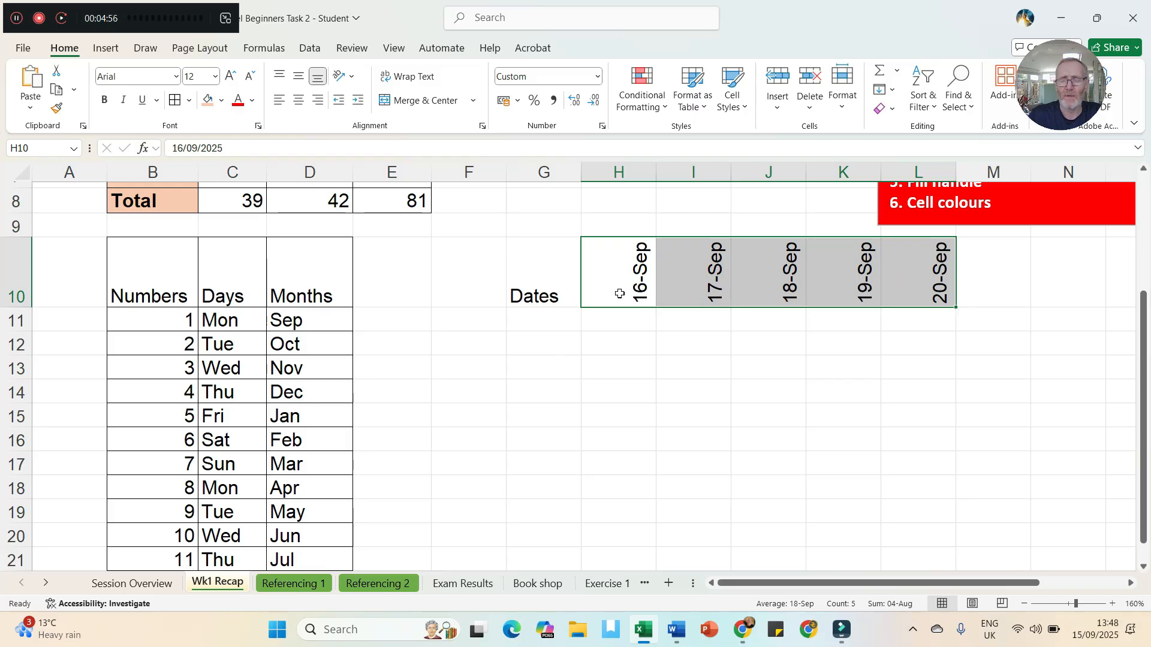
- Narrow columns H to L together so they fit closely around the rotated dates
left_click(615, 368)
left_click_drag(624, 173, 912, 170)
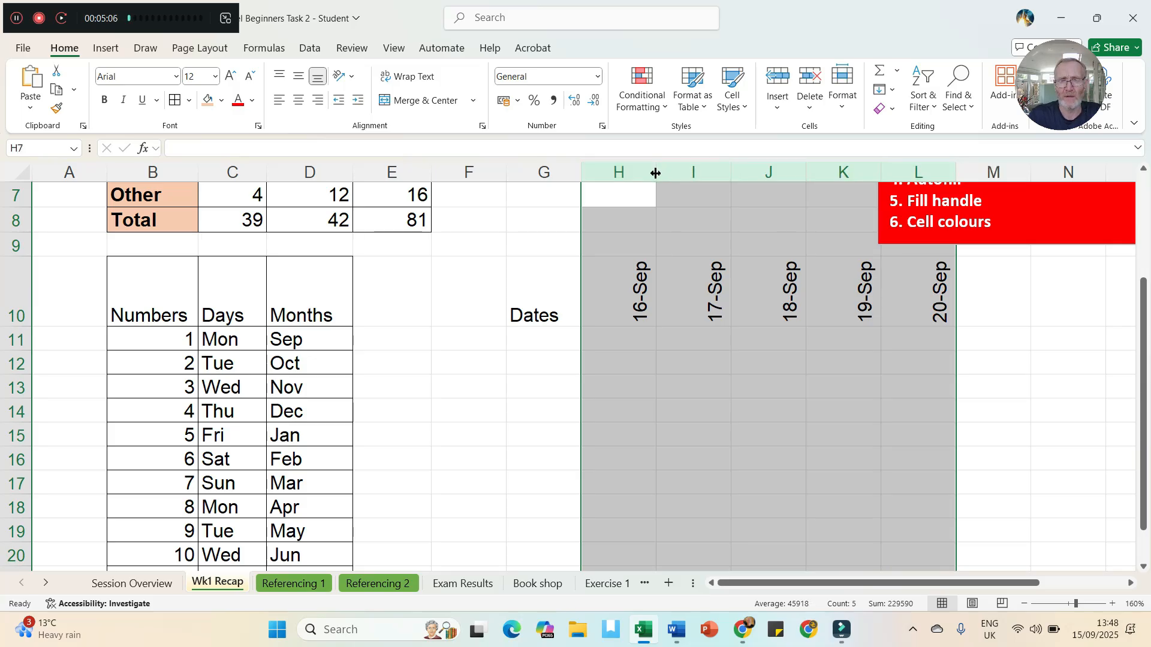
left_click_drag(655, 172, 613, 173)
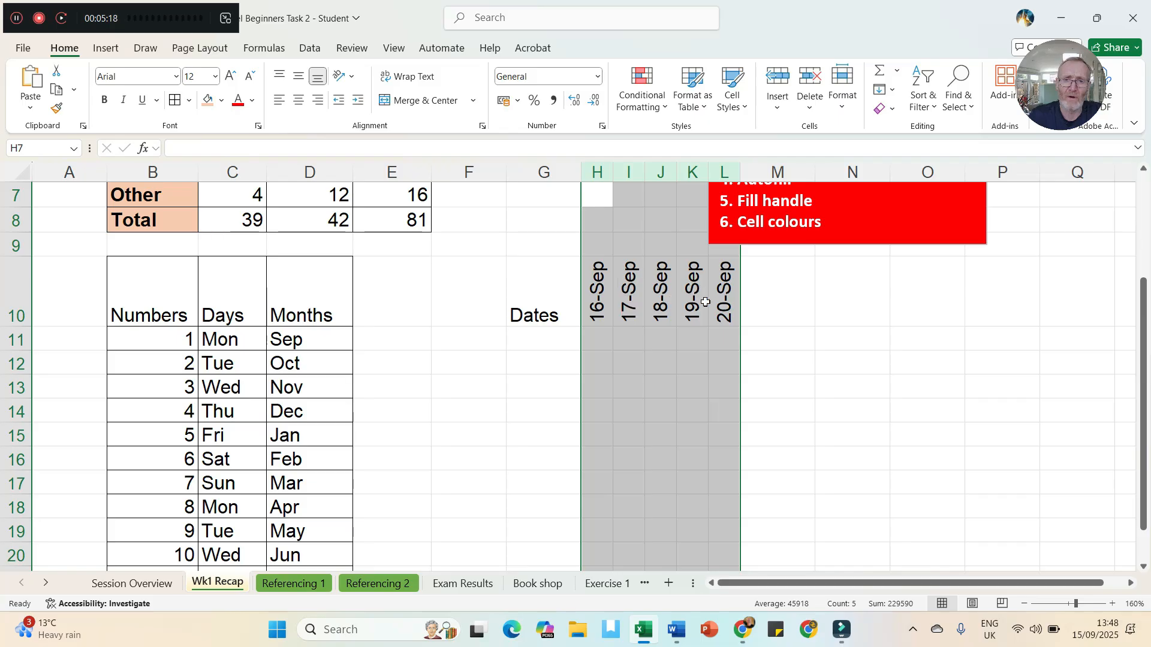
left_click(688, 356)
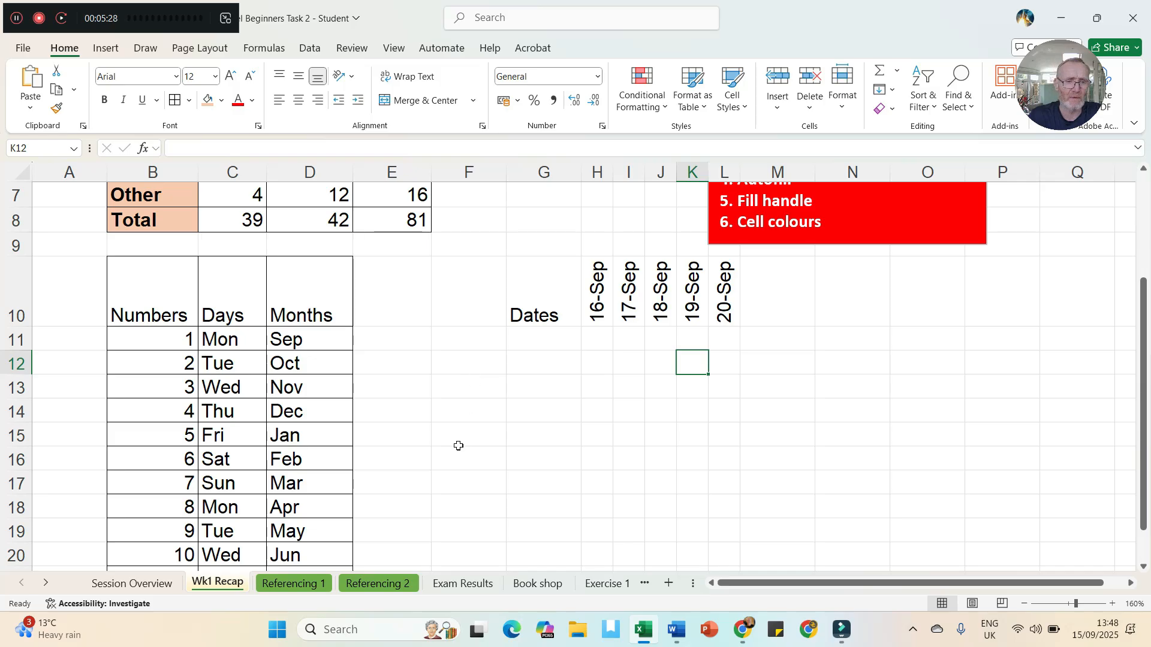
- On the Referencing 1 sheet, fill the Total formula in E4 down to E9
left_click(309, 585)
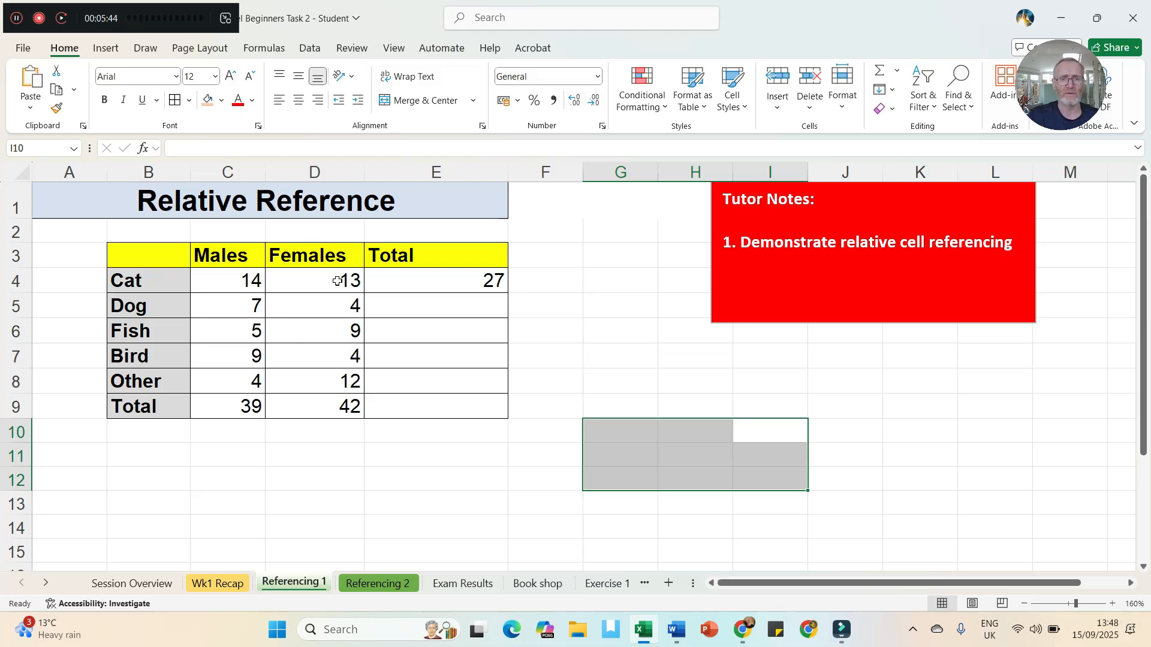
left_click(462, 282)
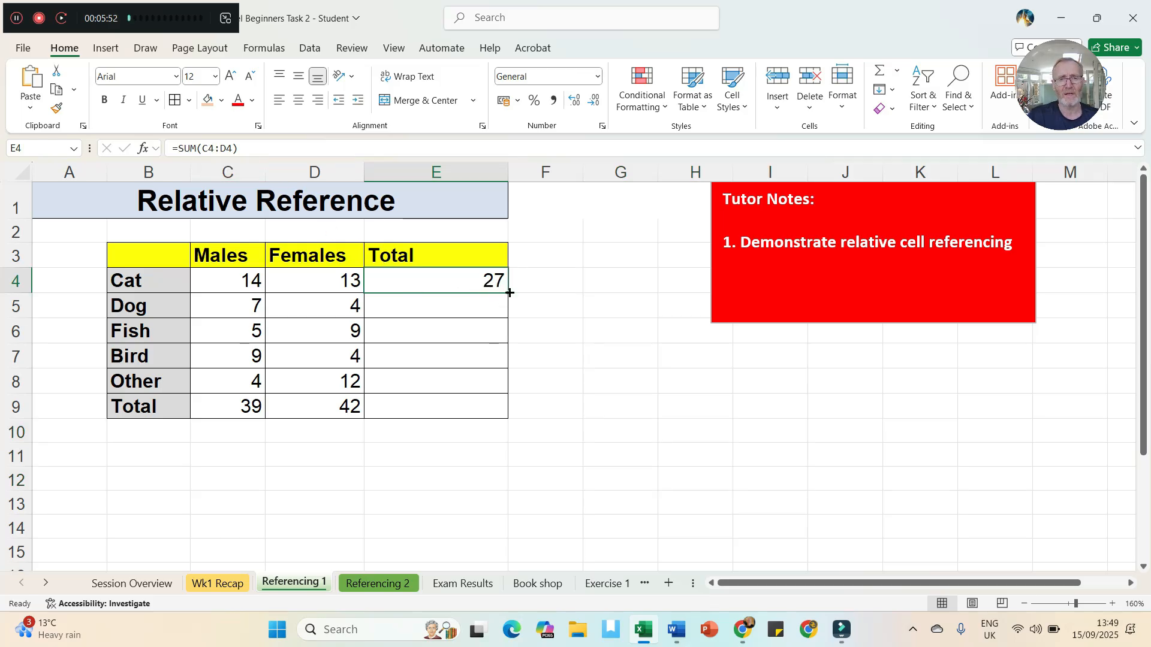
left_click_drag(507, 291, 499, 414)
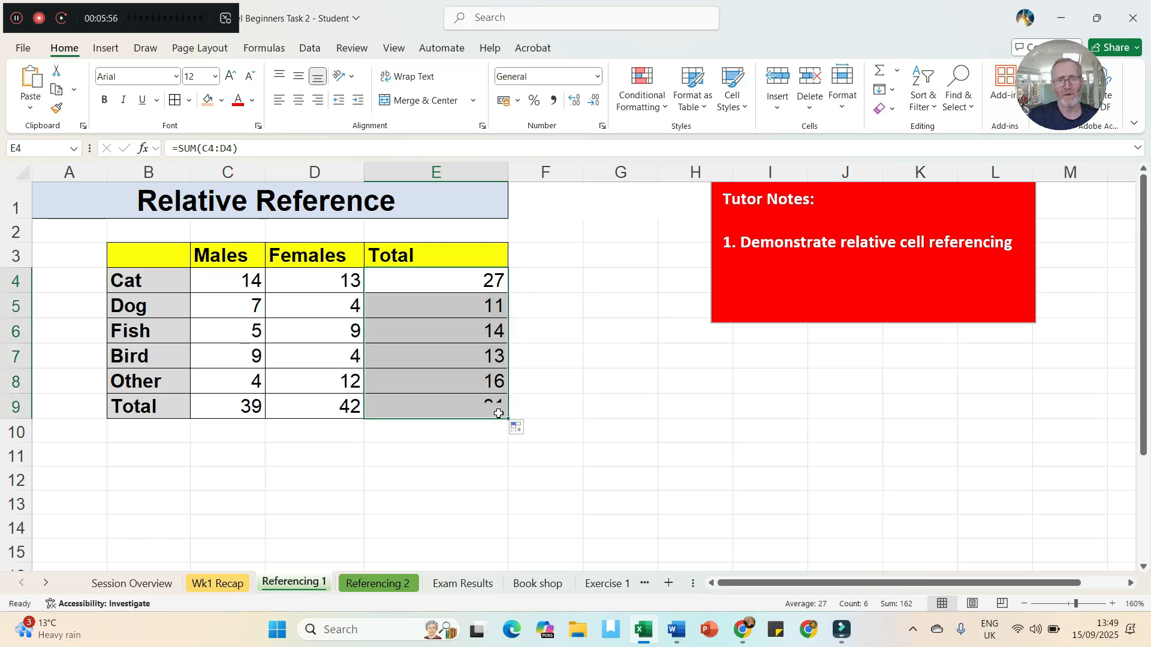
- Inspect the cell references in the Total formulas for Dog in E5 and Other in E8
left_click(450, 308)
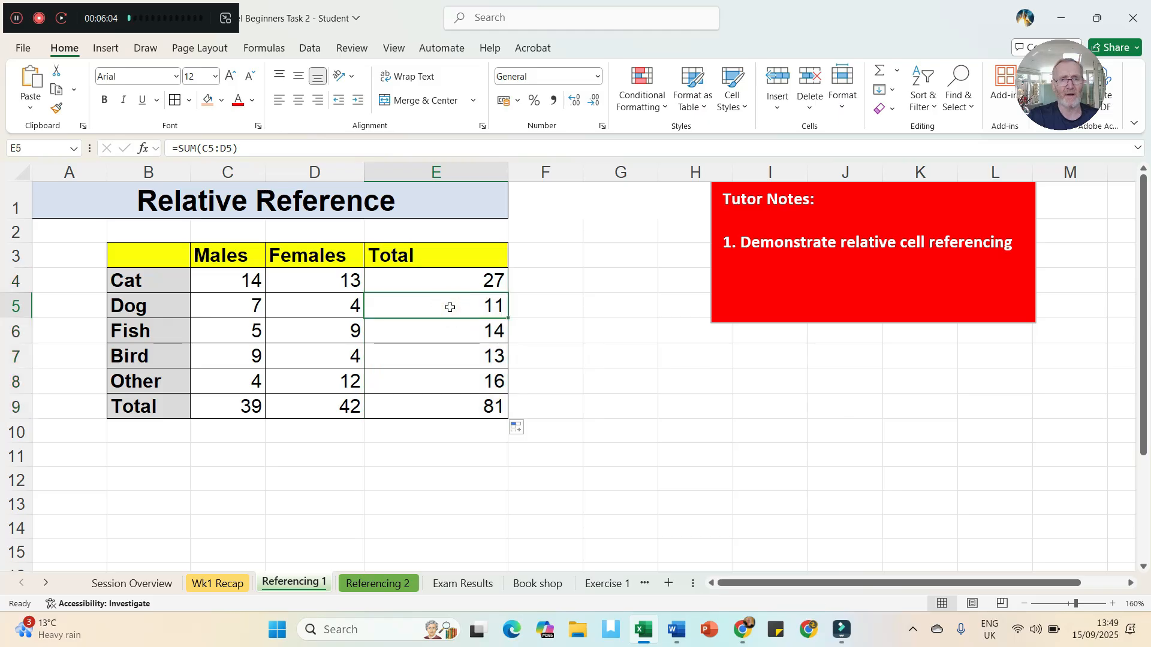
left_click(224, 147)
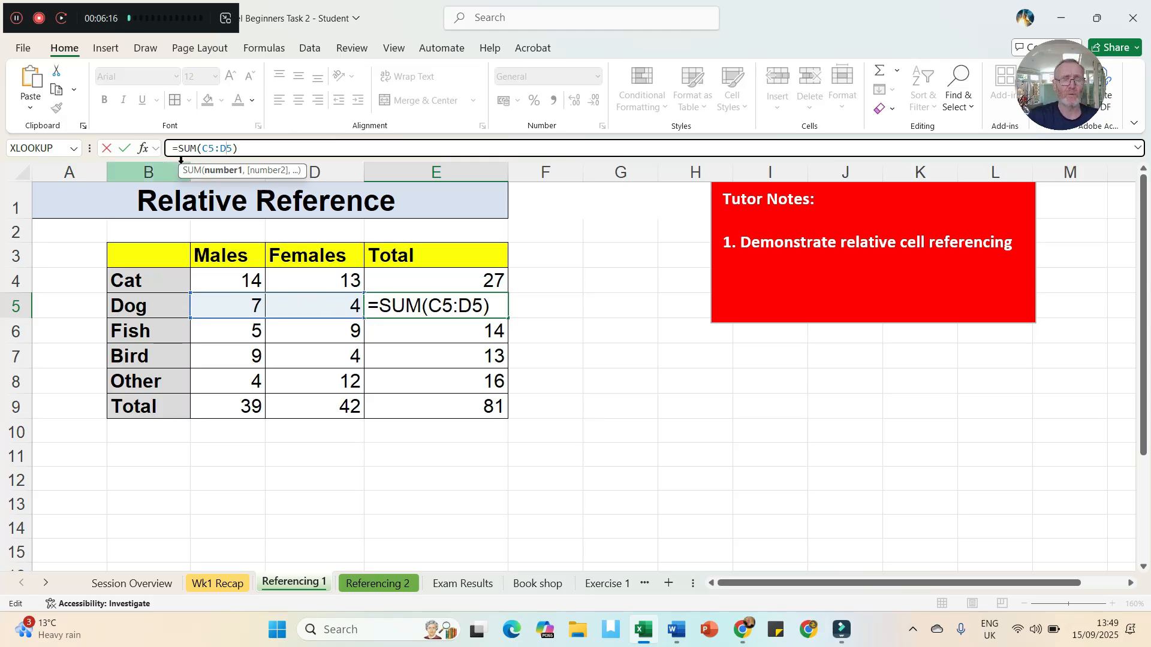
left_click(124, 148)
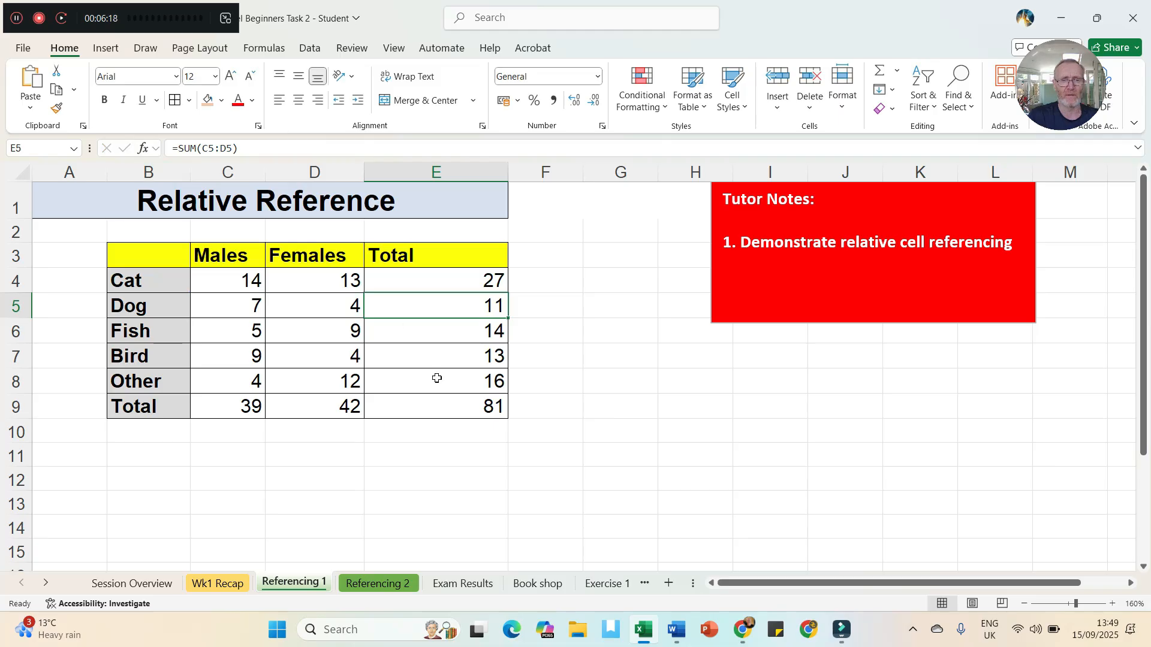
left_click(456, 382)
left_click(216, 152)
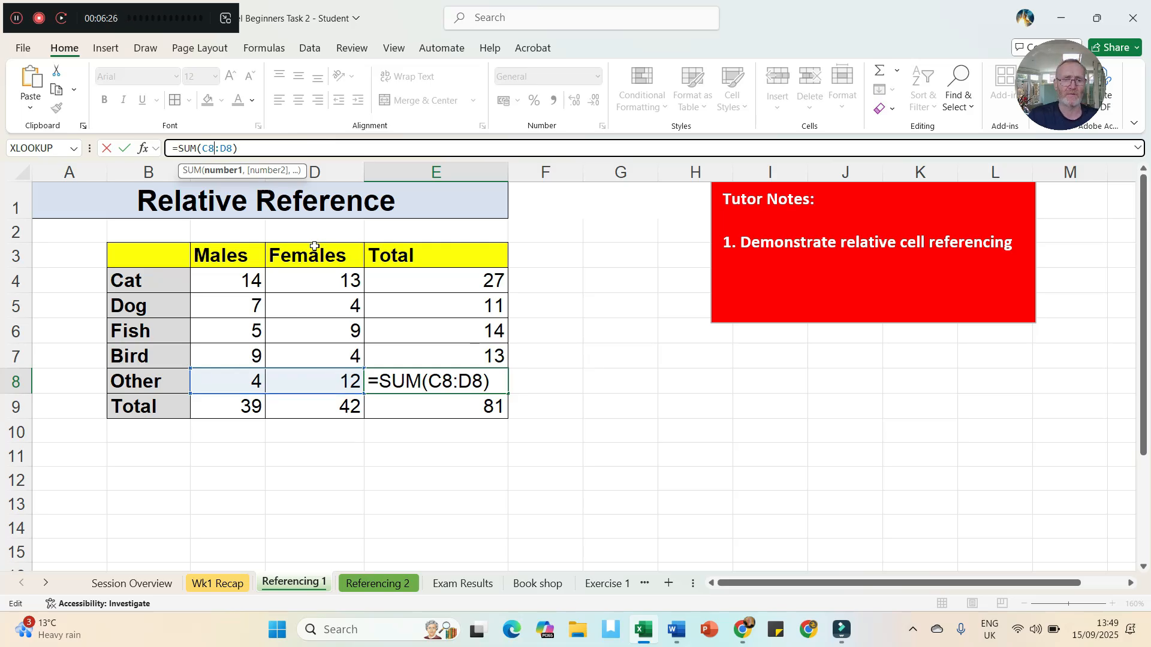
left_click(121, 150)
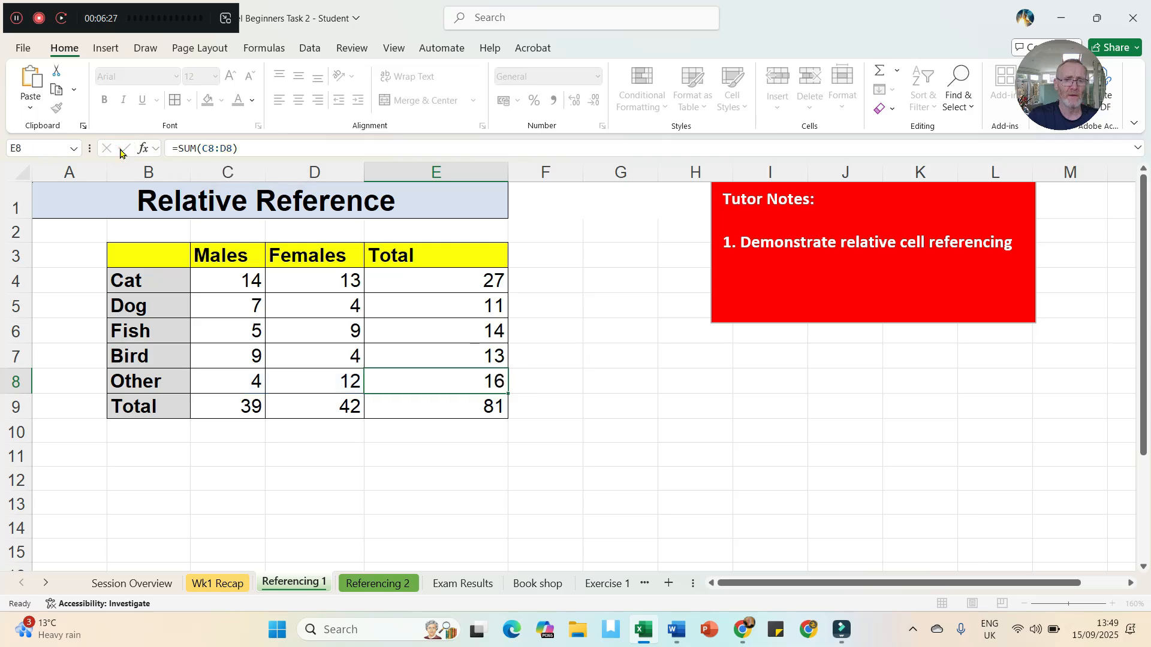
- Open the Referencing 2 sheet and move the blue down arrow left, clear of the Month header and first numbers
left_click(385, 584)
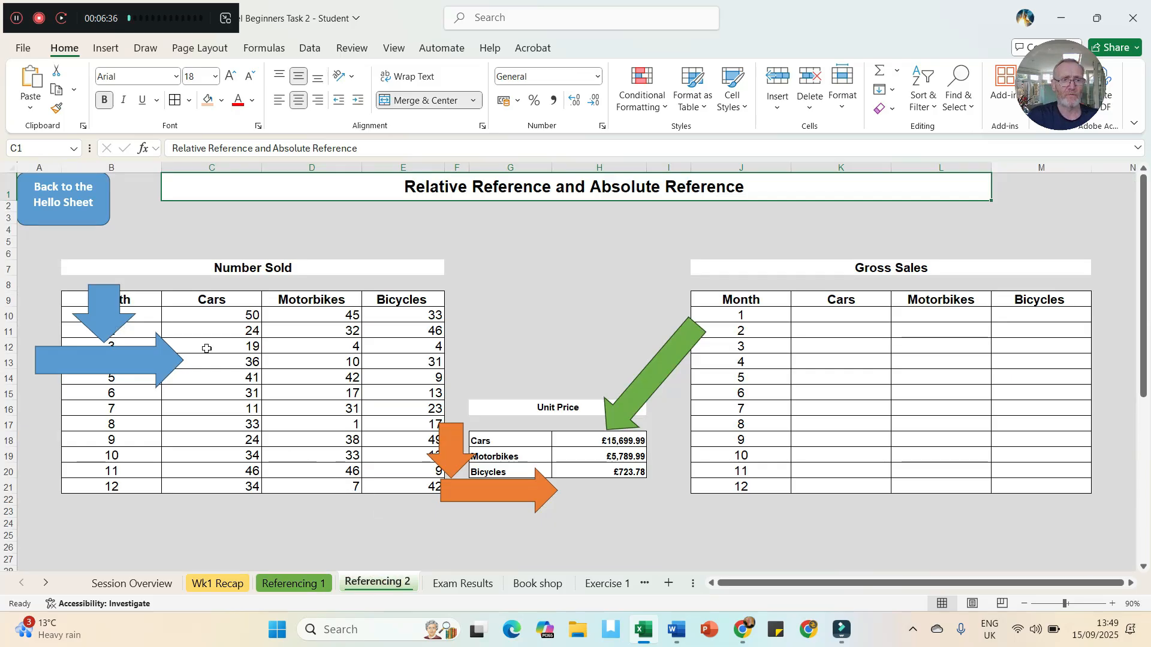
left_click_drag(109, 312, 68, 313)
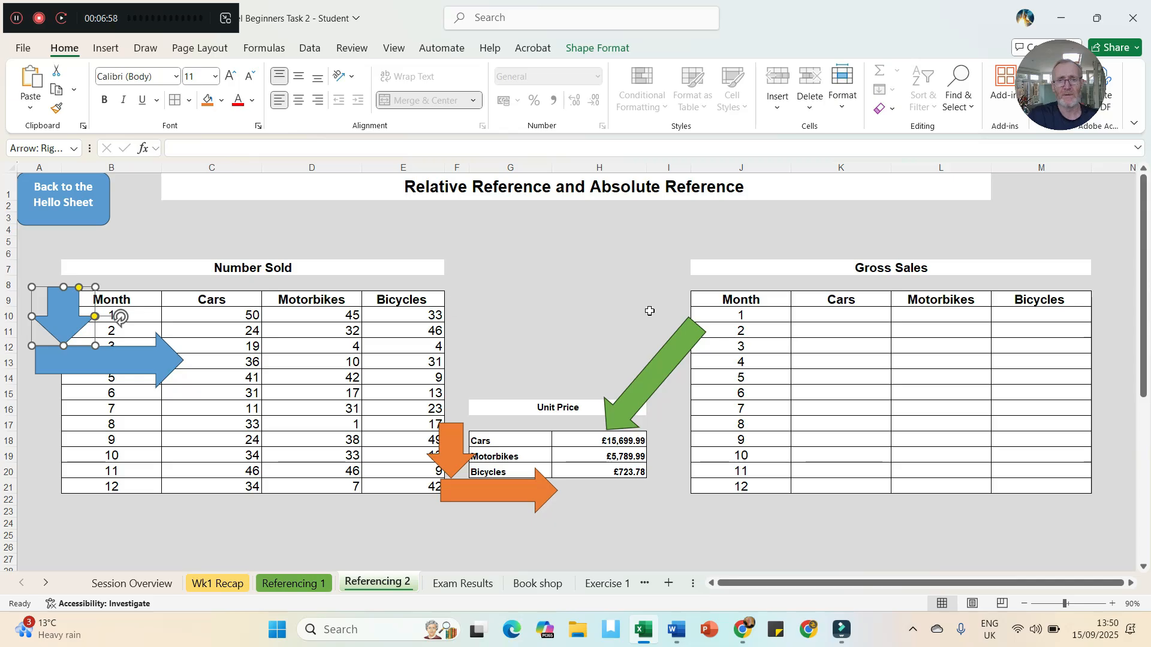
- Enter =C10*H18 in K10 to calculate month 1 gross sales for Cars
left_click(824, 316)
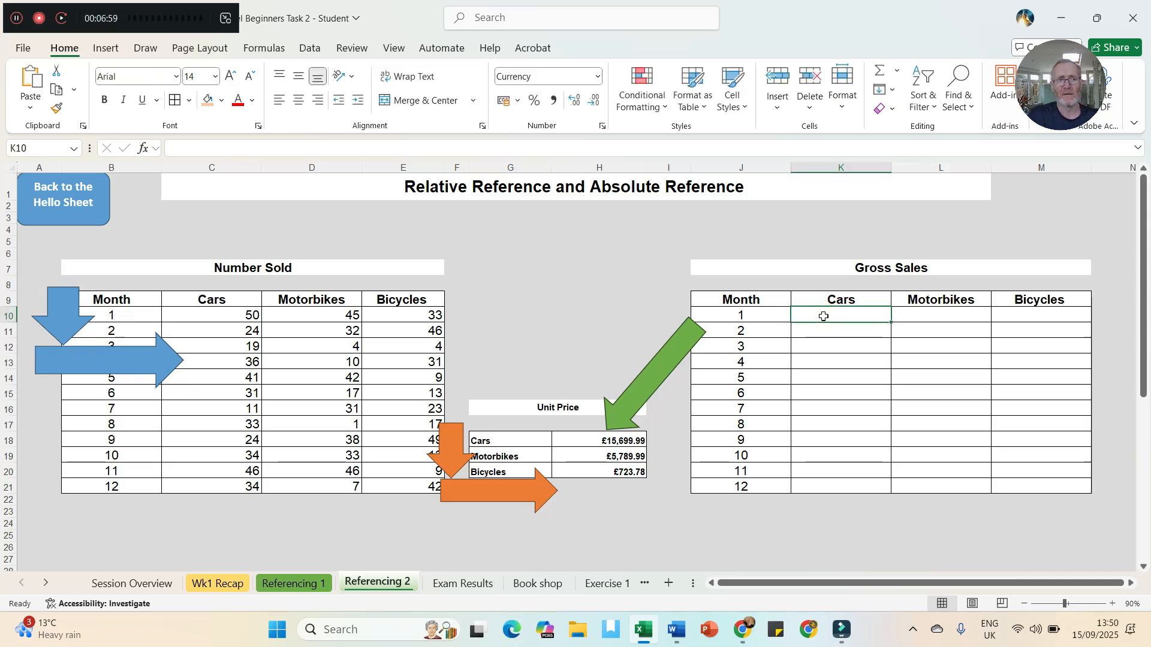
type("=")
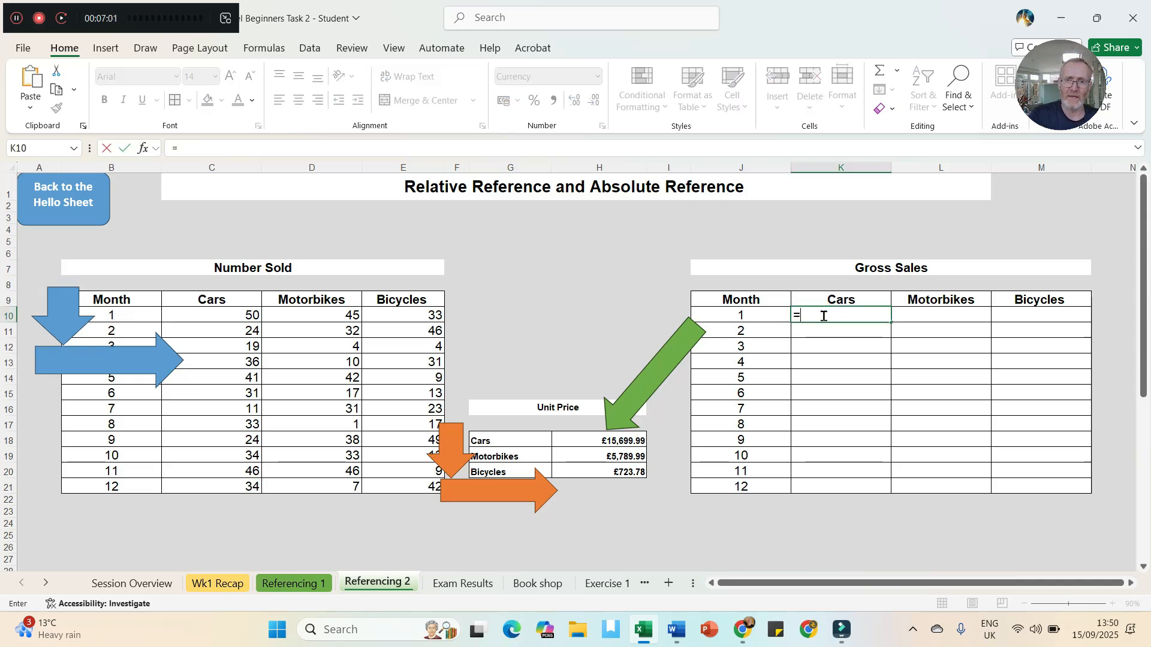
left_click(243, 316)
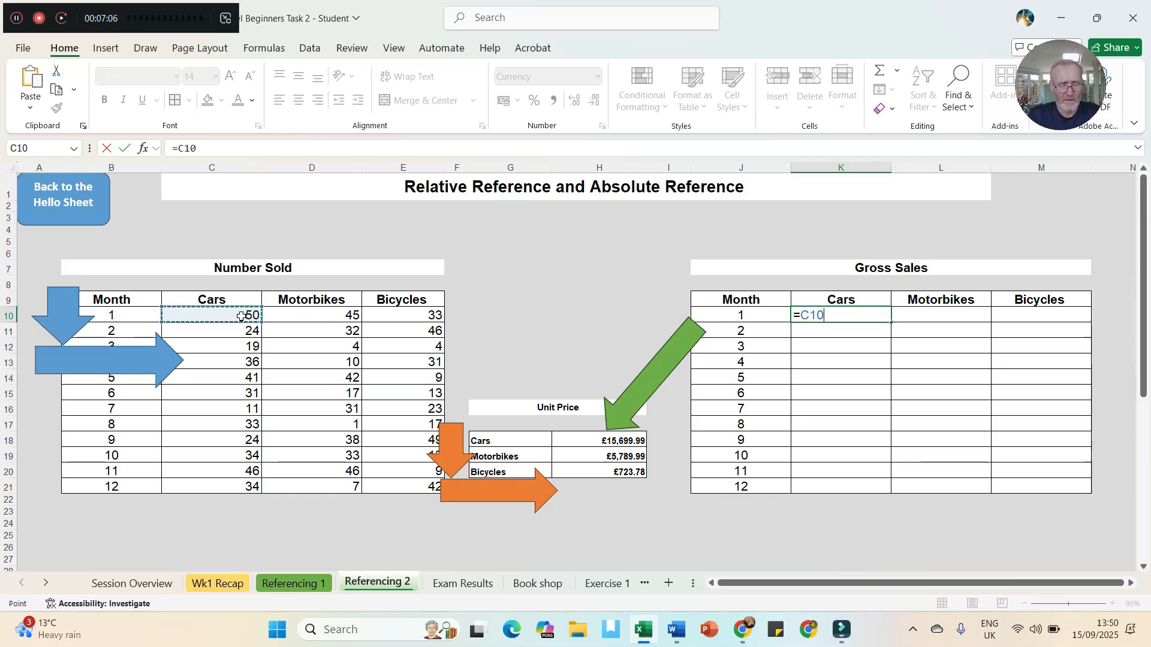
type("*")
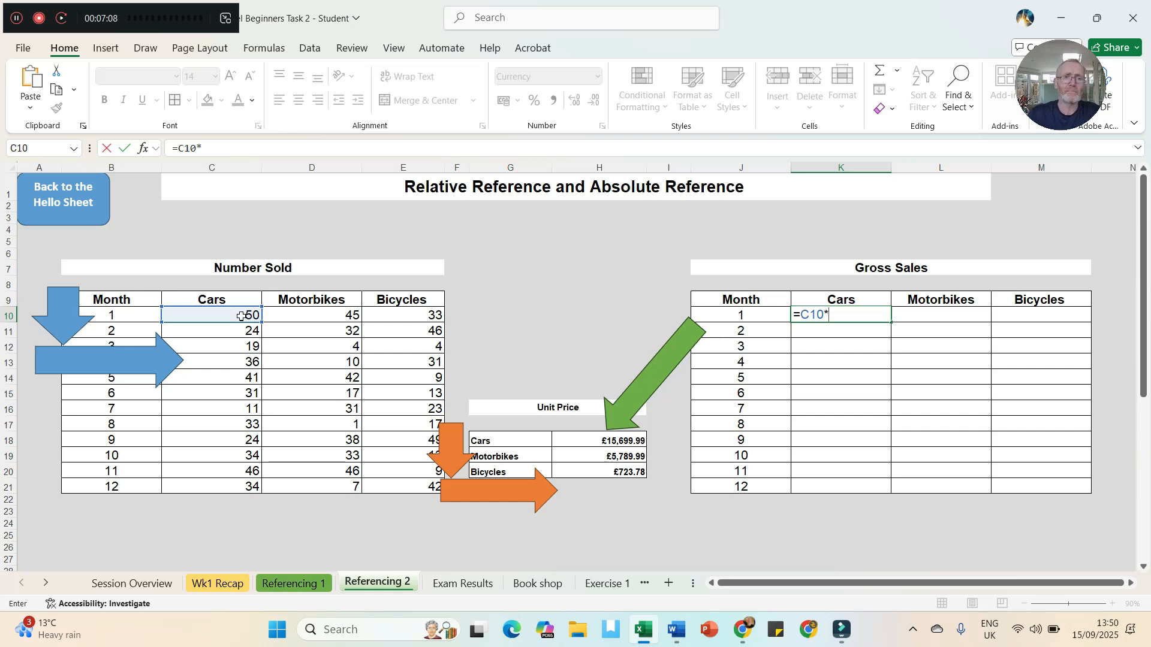
left_click(587, 442)
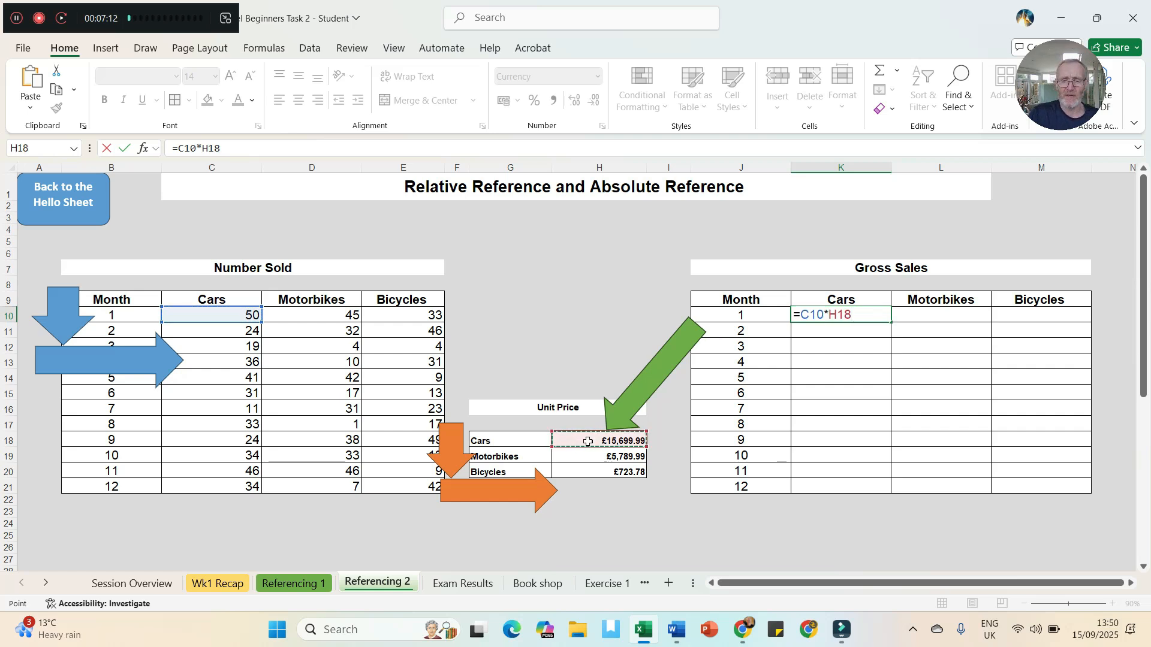
key("Return")
- Inspect the formulas behind the month 1 Cars gross sales in K10 and the Cars sold figures in C10 and C11
left_click(811, 315)
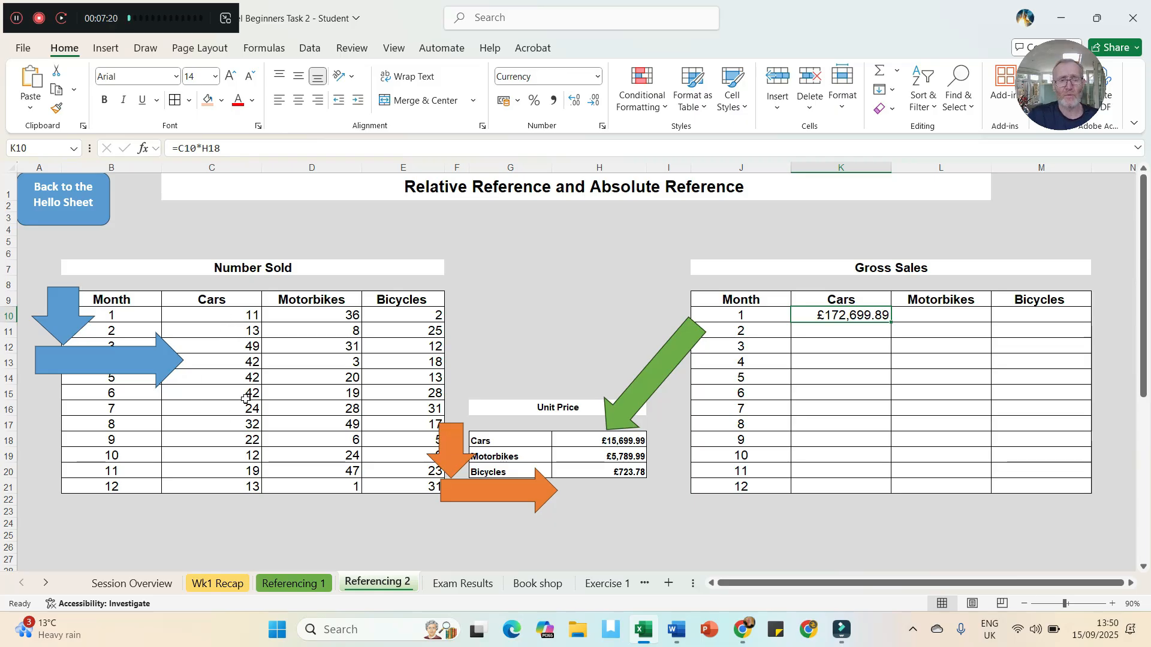
left_click(230, 331)
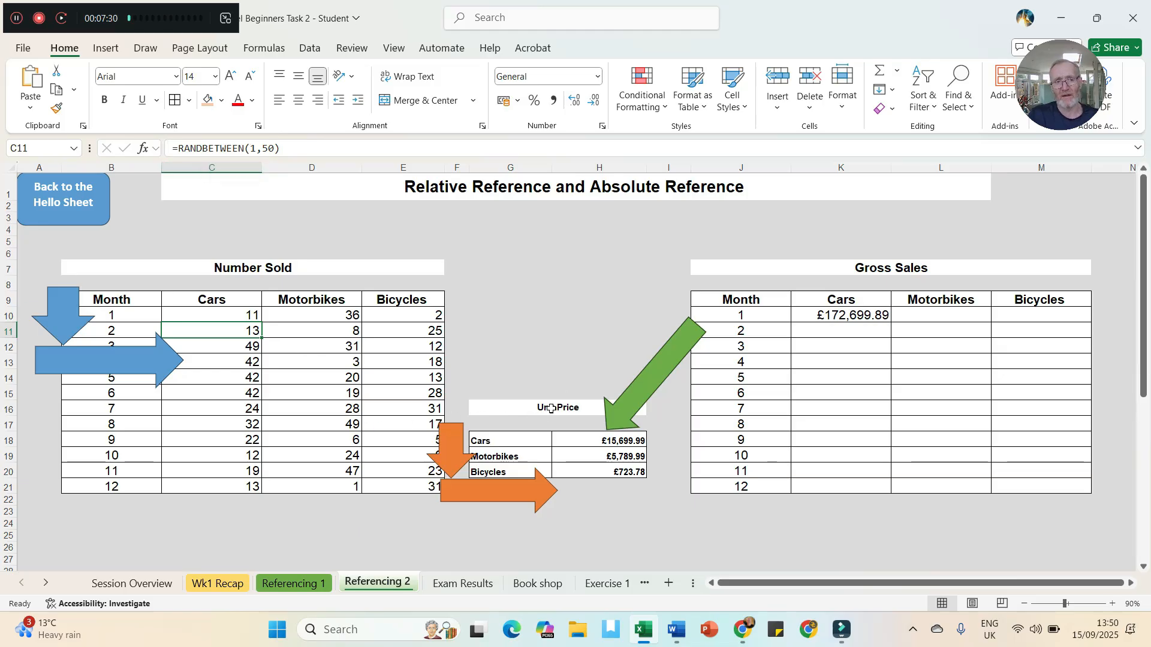
key("Down")
left_click(241, 316)
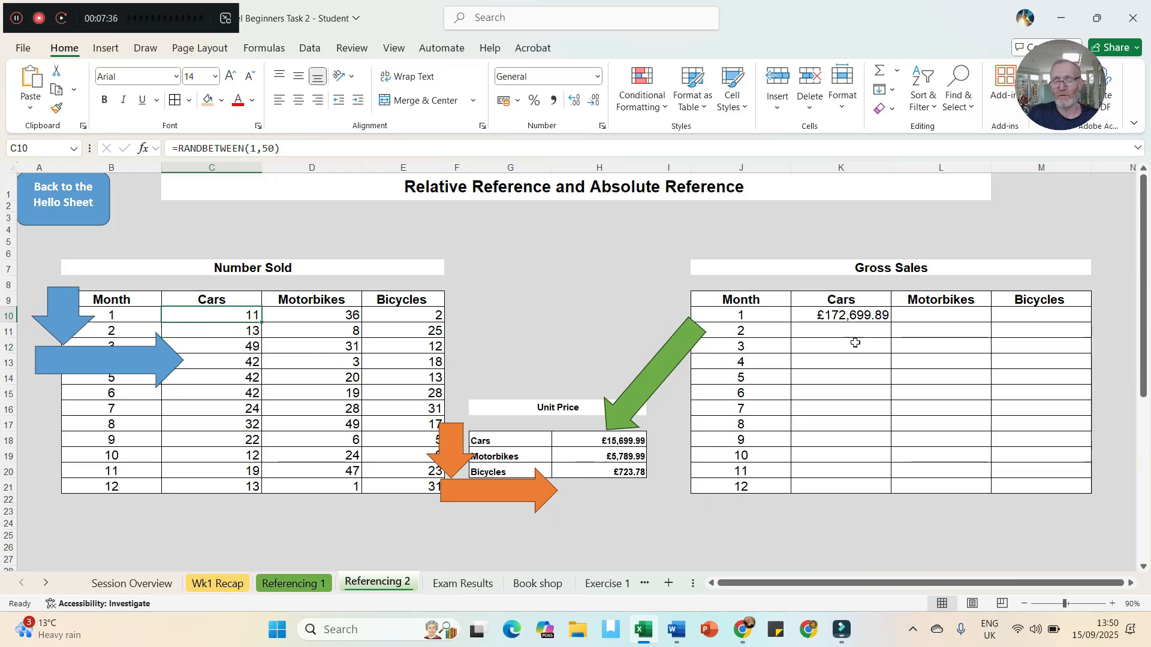
- Fill the Cars gross sales formula from K10 down to month 12 in K21
left_click(825, 316)
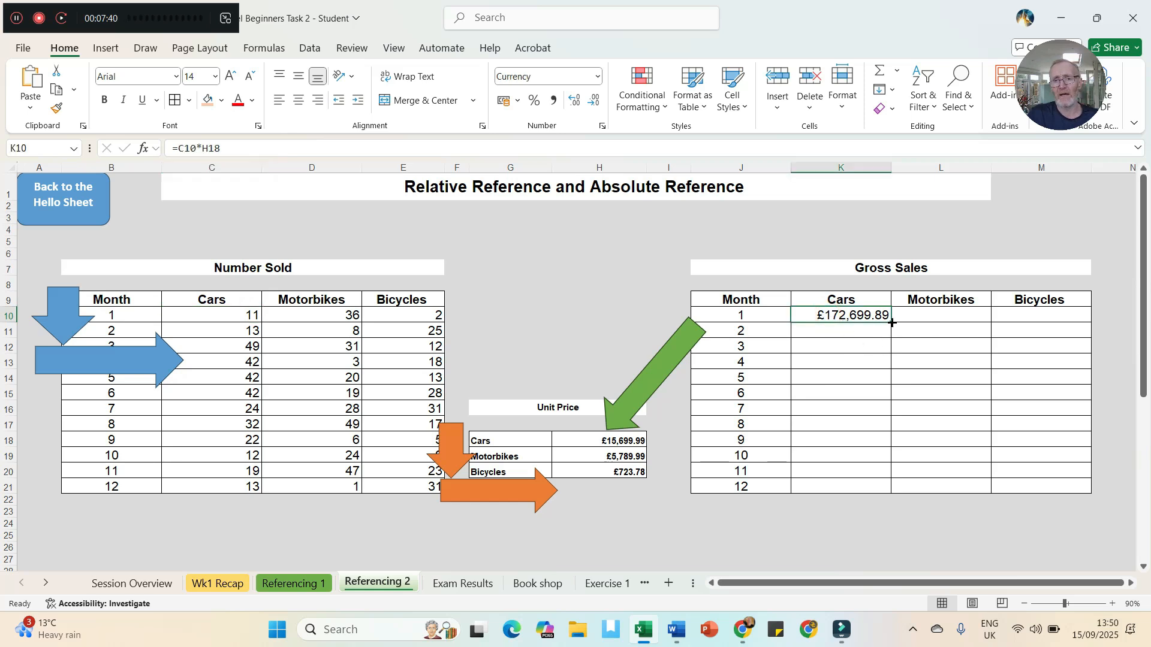
left_click_drag(891, 321, 881, 491)
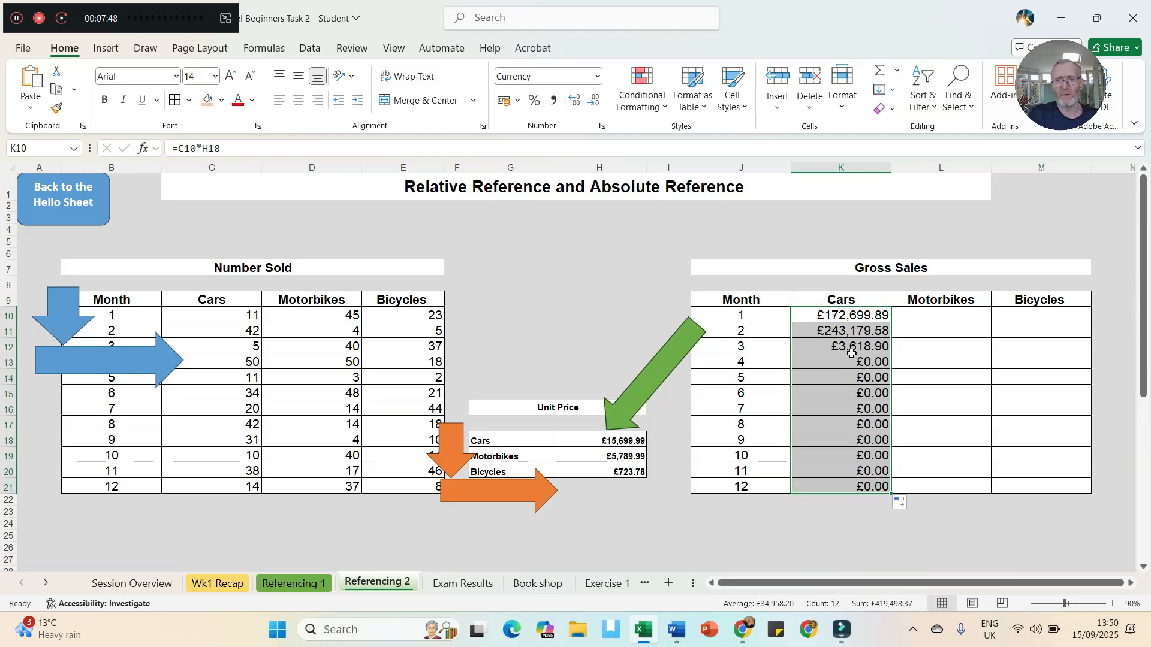
- Inspect the filled Cars gross sales formulas in K13 and K15 to see which cells each one references
left_click(808, 362)
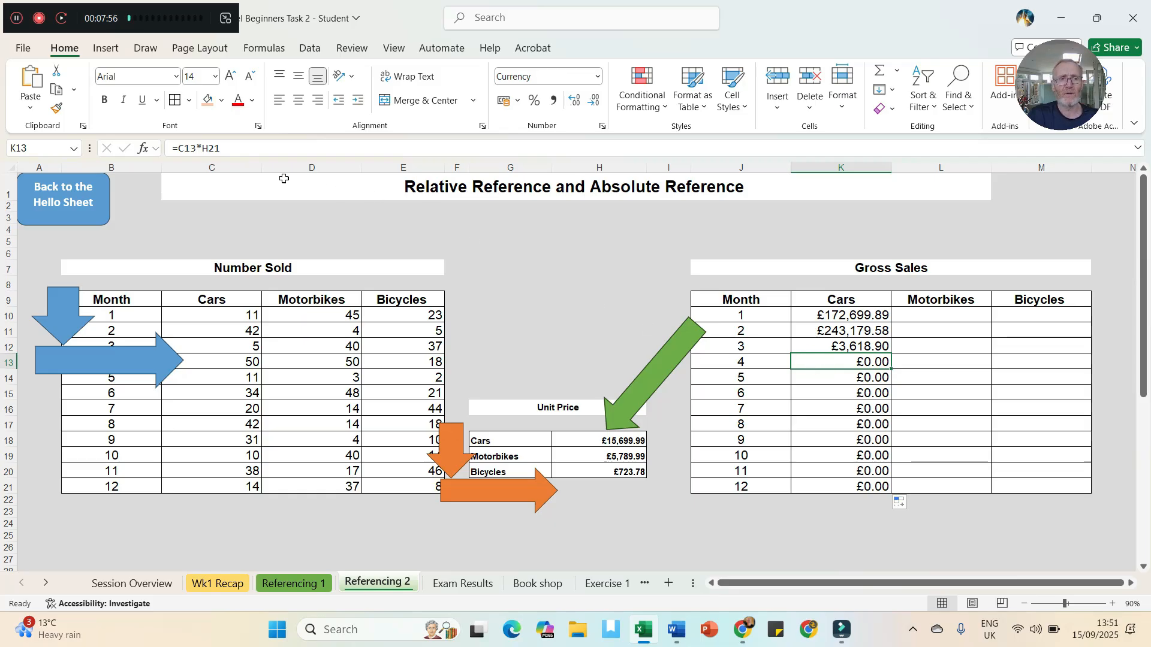
left_click(210, 148)
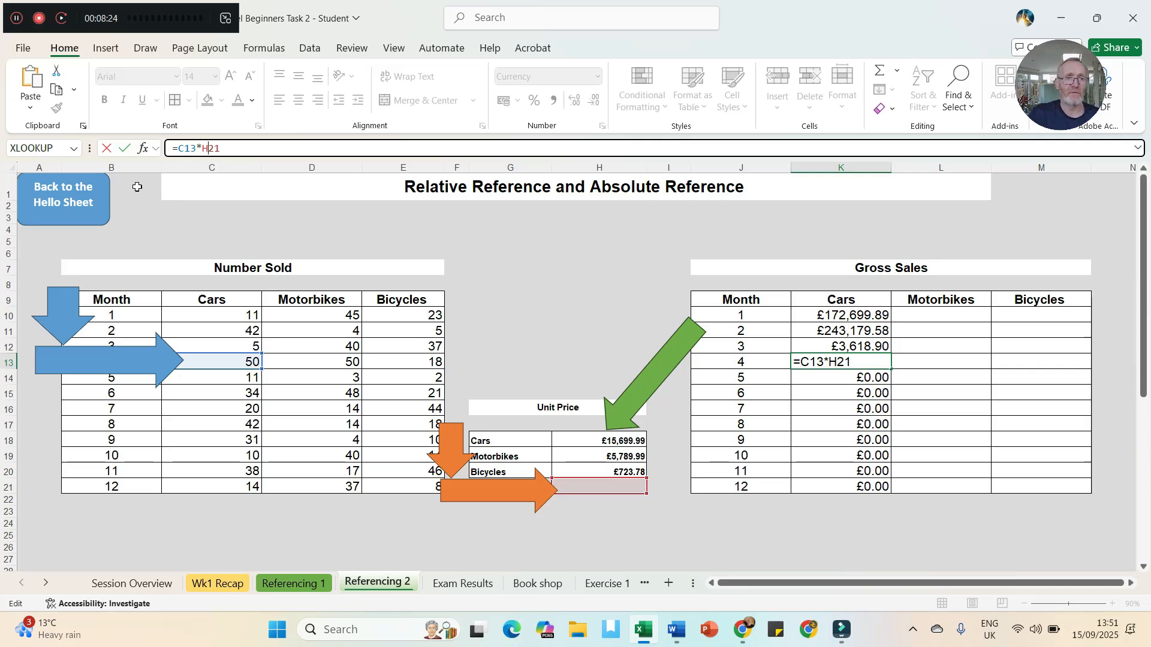
left_click(124, 148)
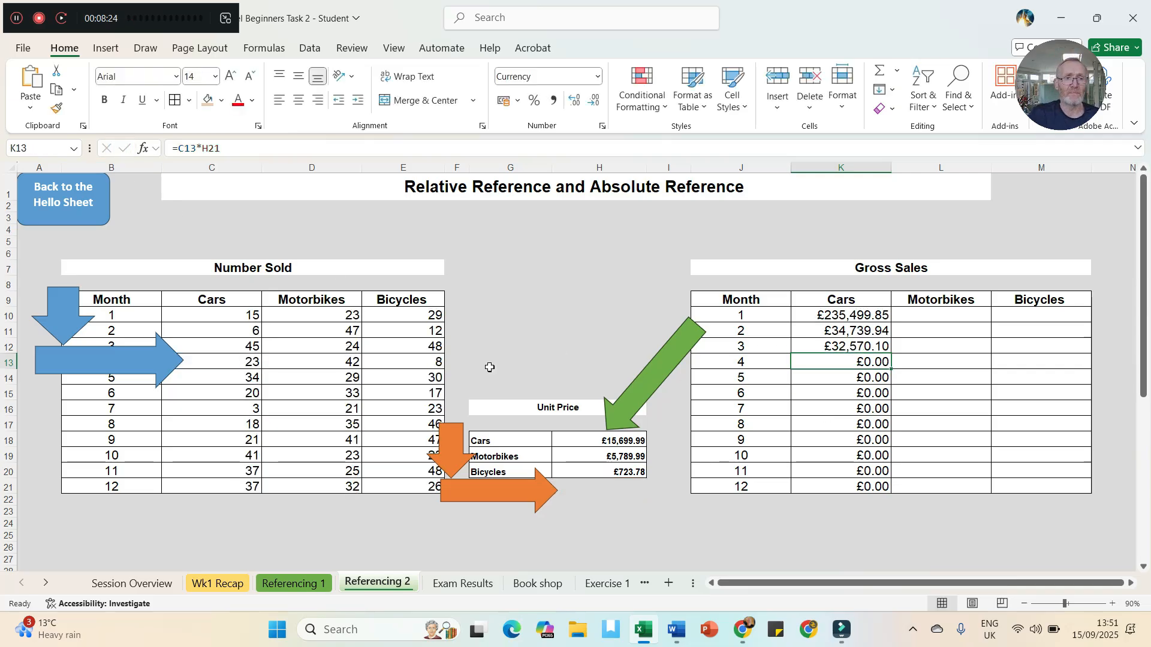
left_click(850, 395)
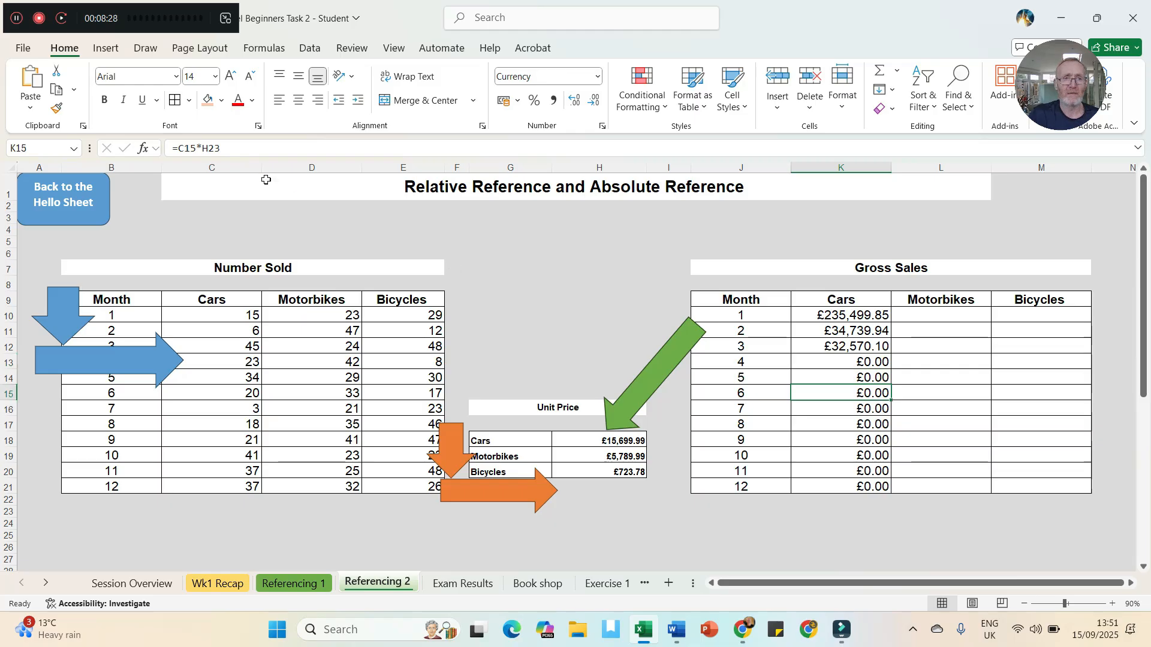
left_click(220, 148)
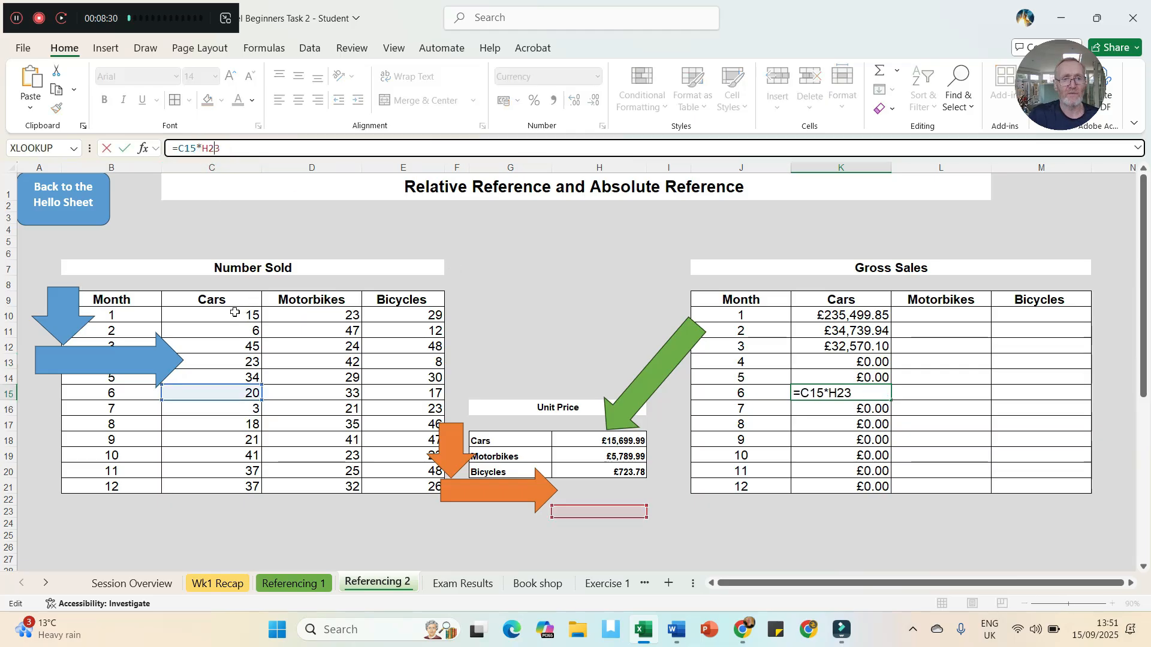
key("Left")
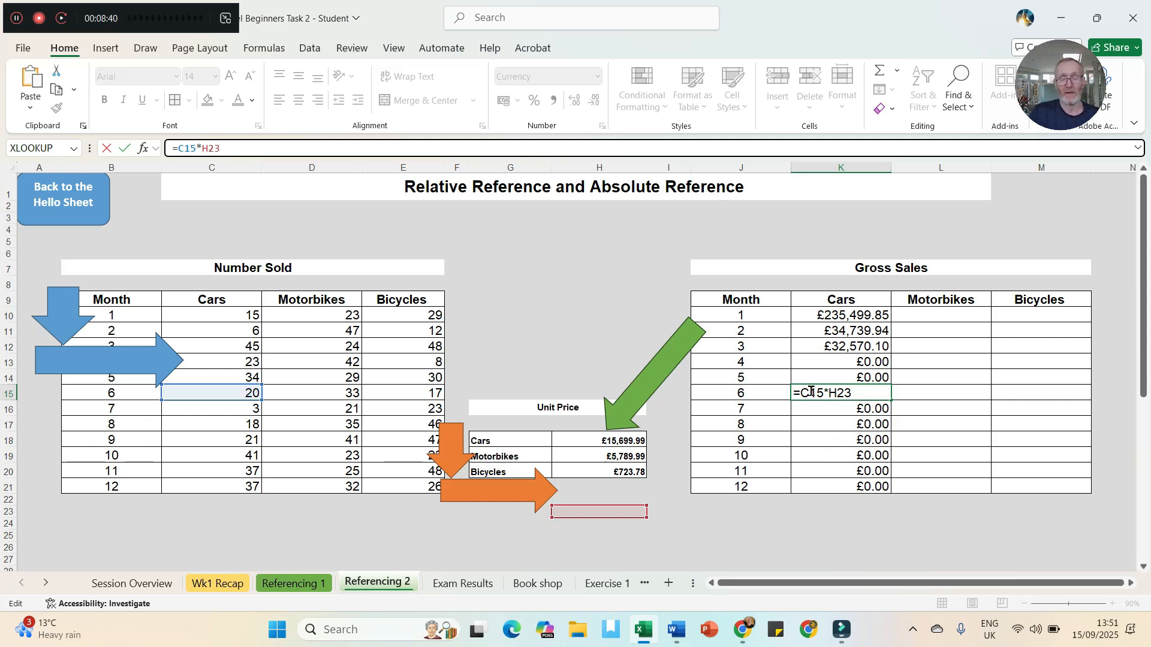
key("Return")
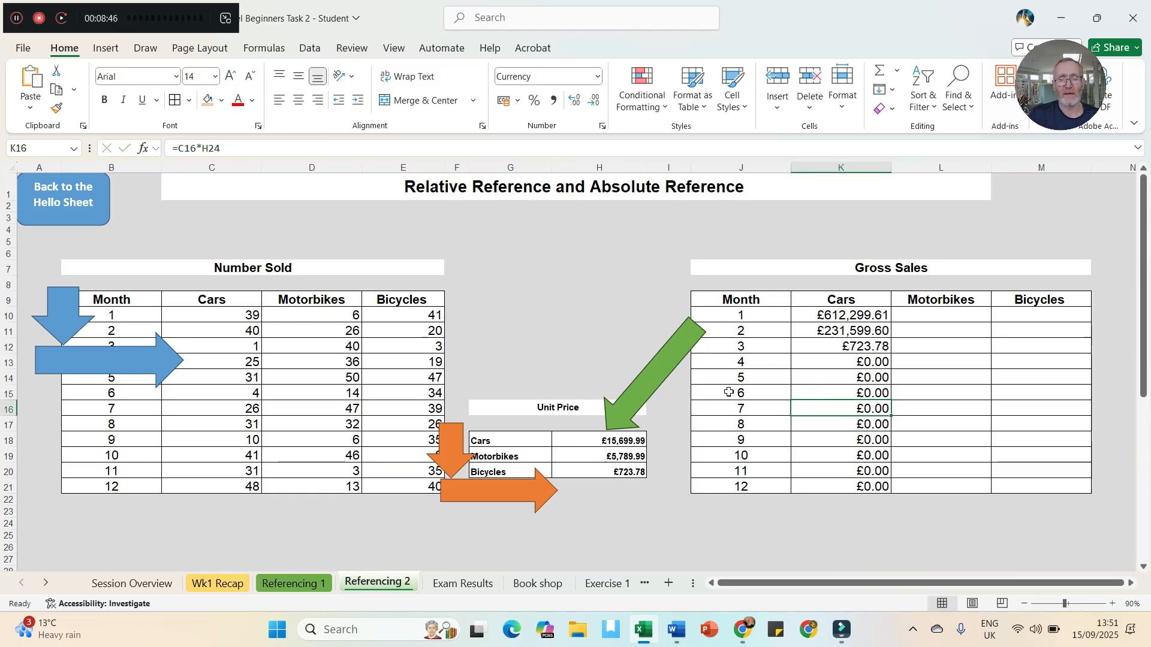
- Clear the Cars gross sales in K11:K21 and make the unit price reference in K10 absolute, as =C10*$H$18
left_click_drag(809, 330, 835, 484)
key("Delete")
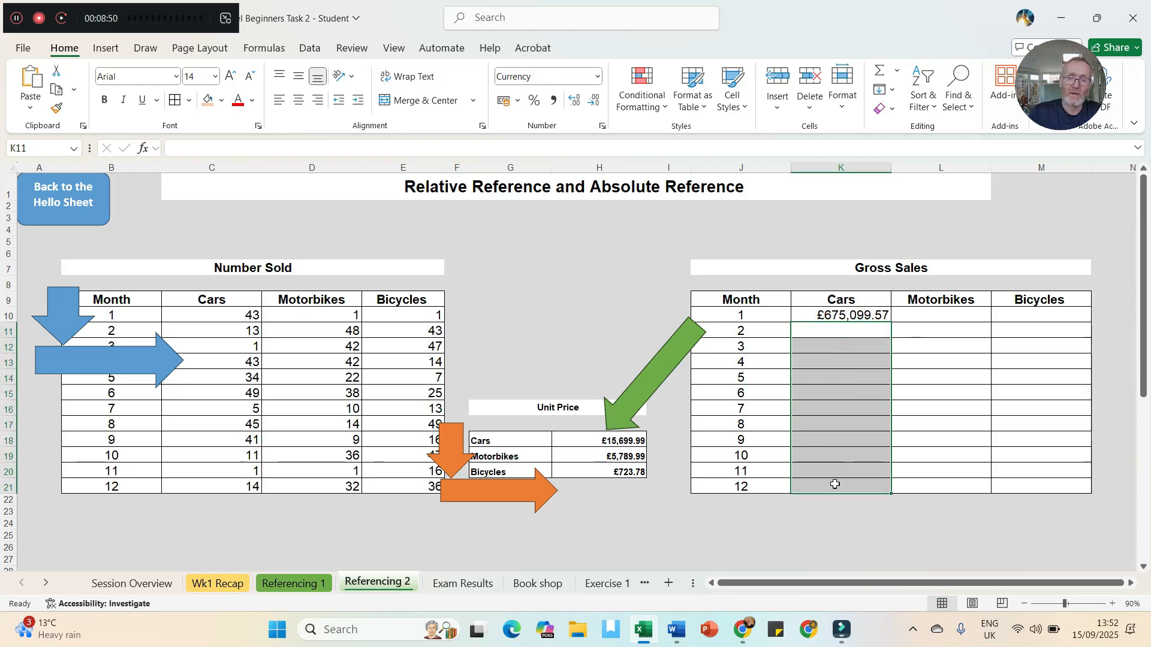
left_click(860, 317)
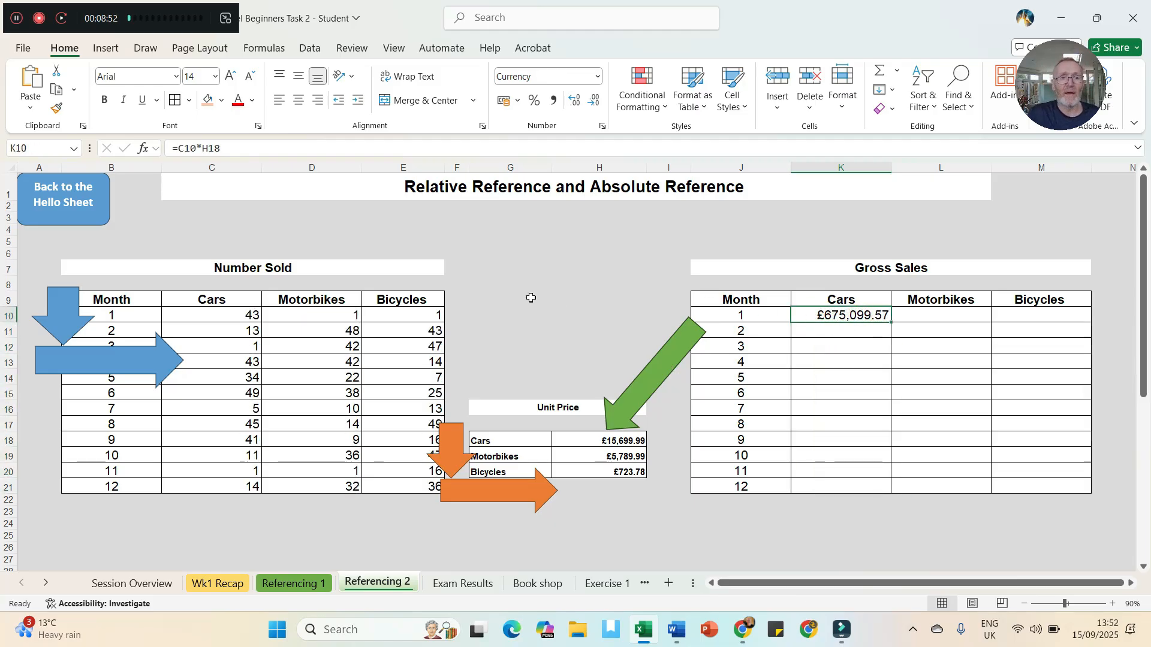
left_click(207, 148)
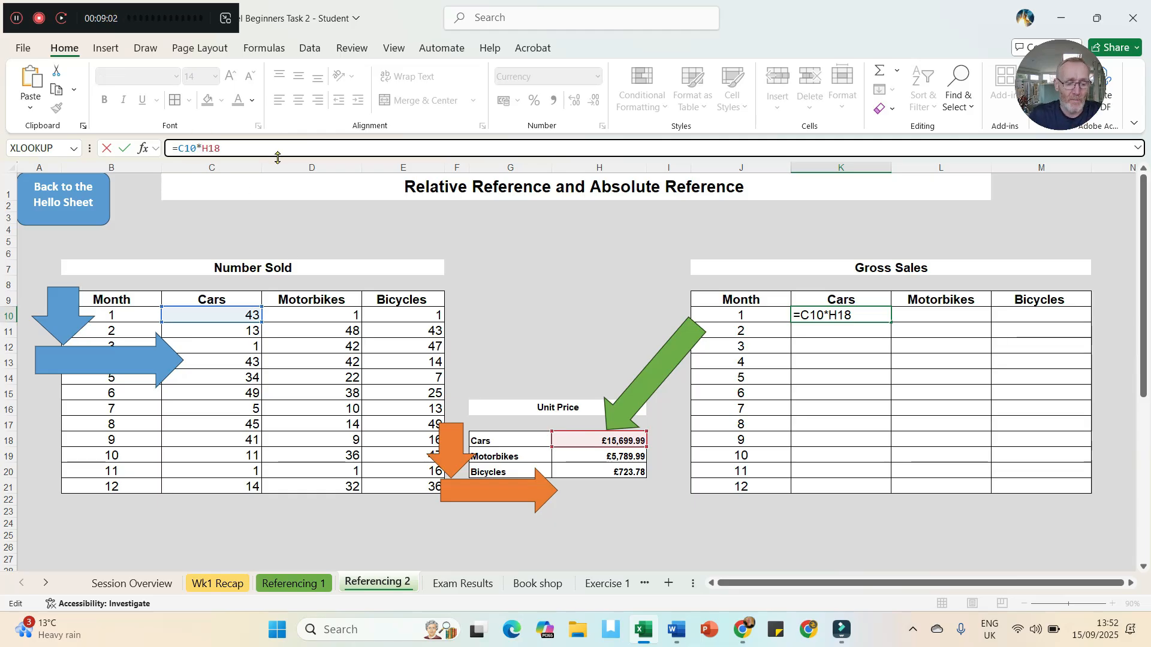
type("$H")
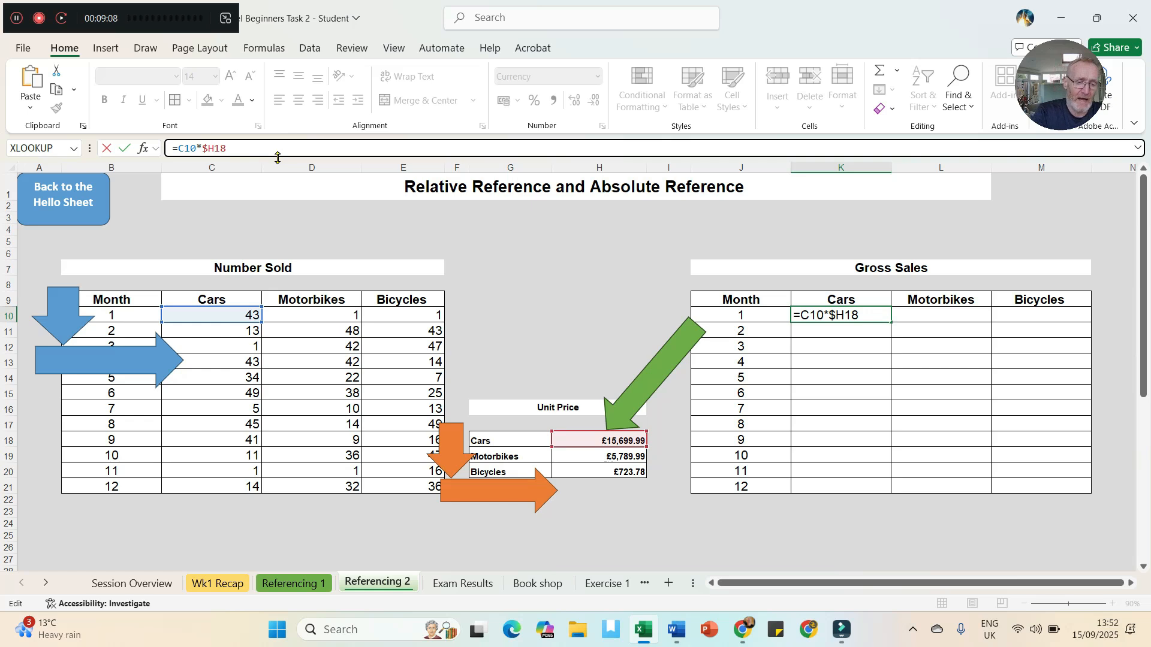
type("$")
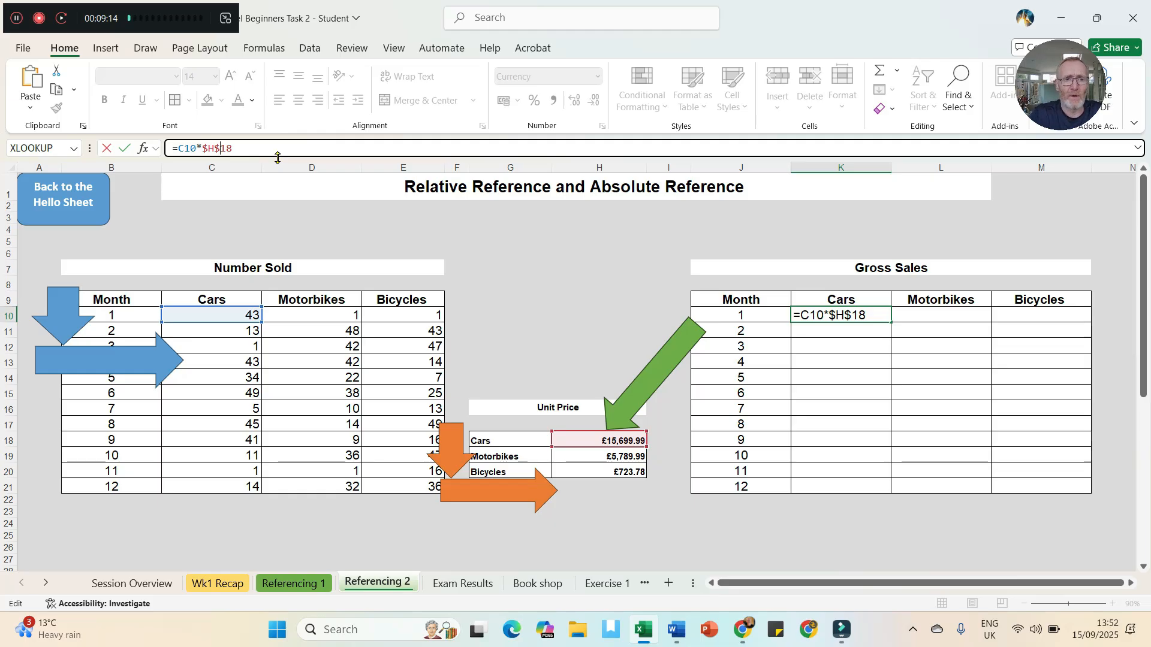
key("Return")
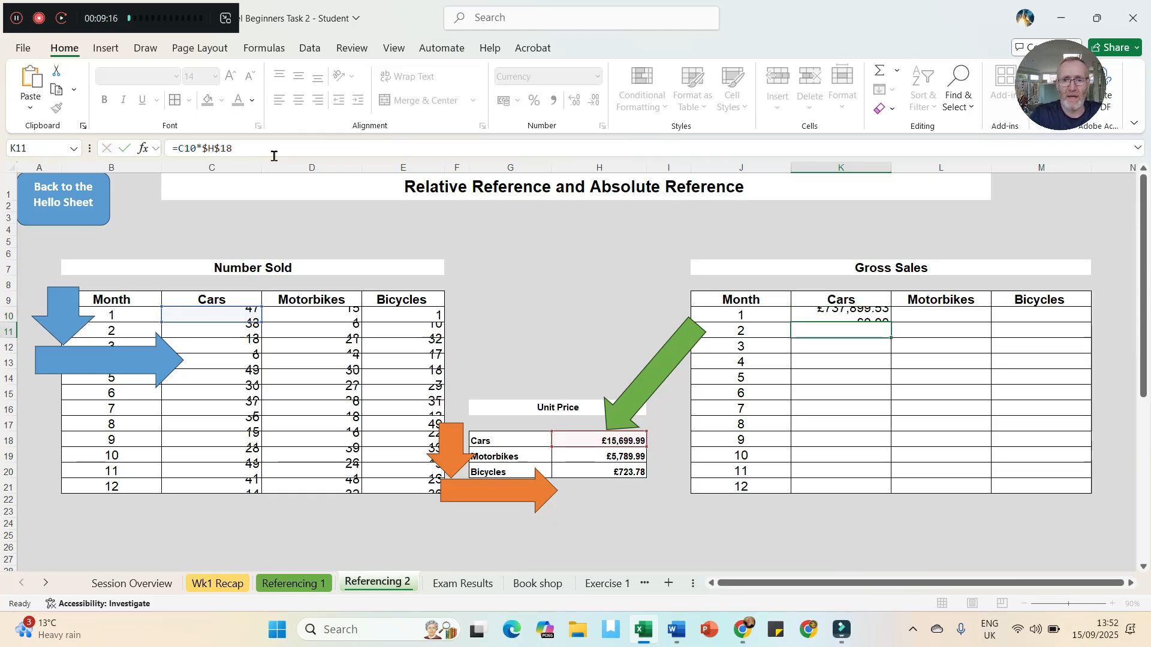
- Fill the absolute-reference Cars formula from K10 down to month 12 in K21
left_click(827, 315)
left_click_drag(887, 321, 878, 483)
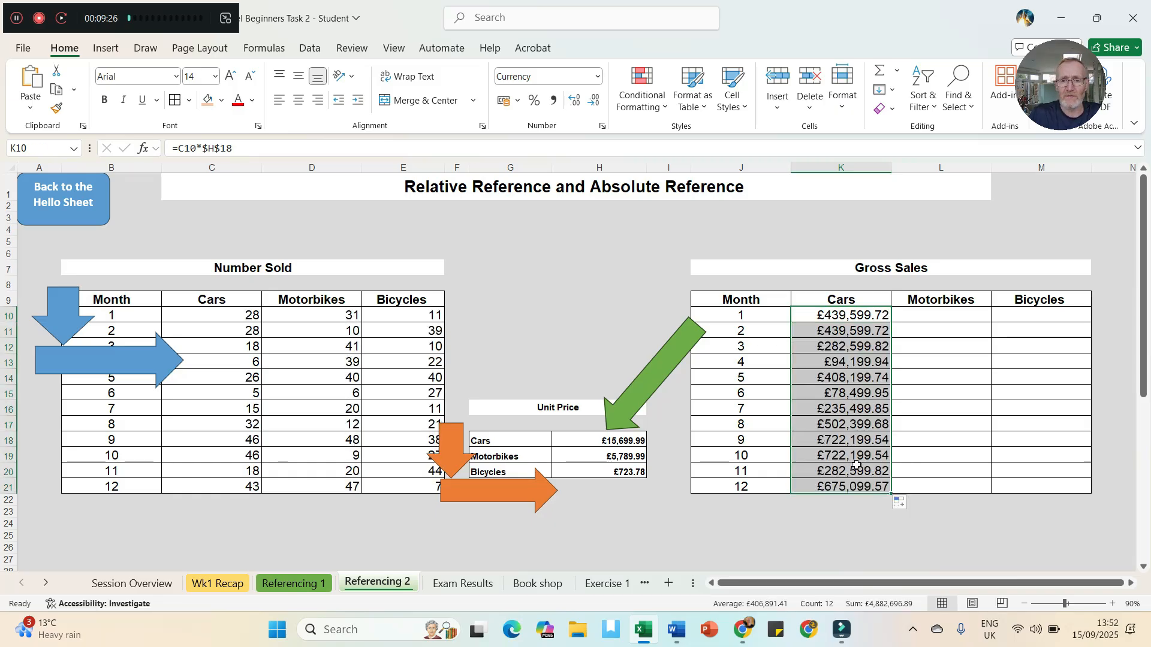
- Inspect the filled Cars formulas in K13 and K18 to check which unit price cell they reference
left_click(846, 362)
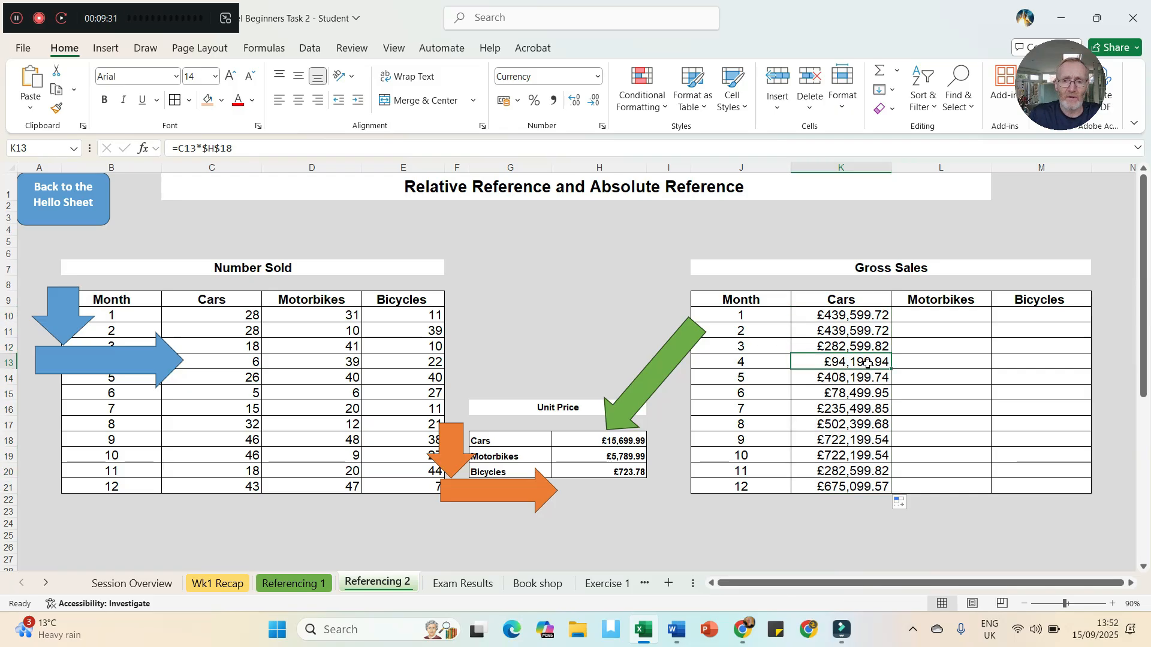
left_click(218, 149)
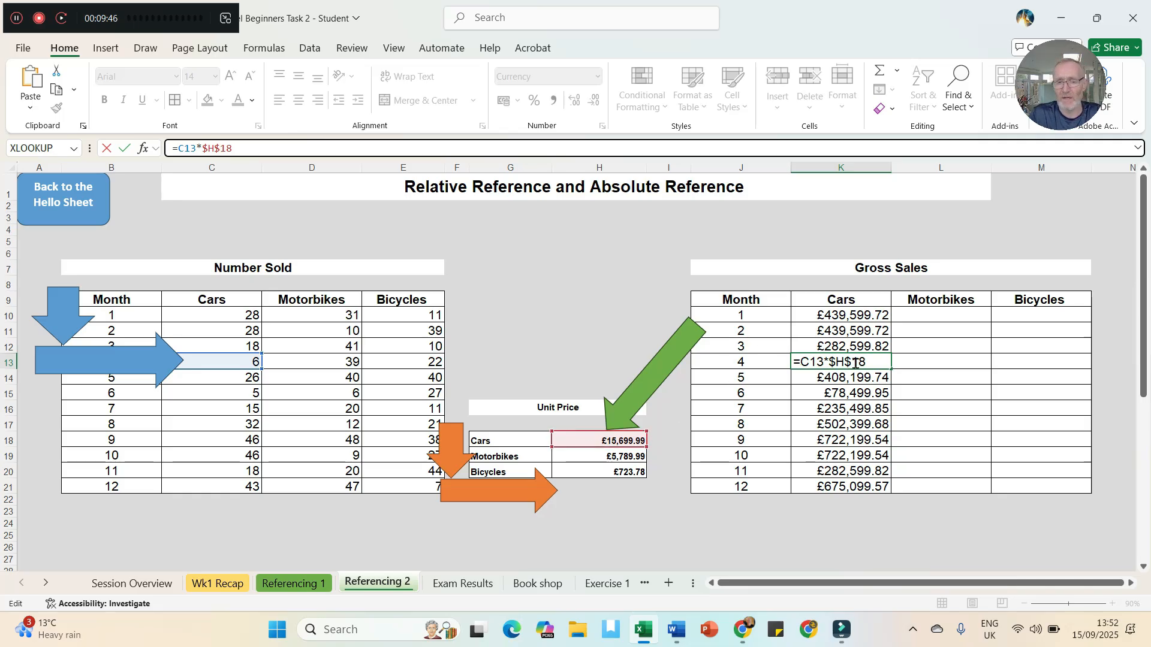
left_click(125, 149)
left_click(844, 440)
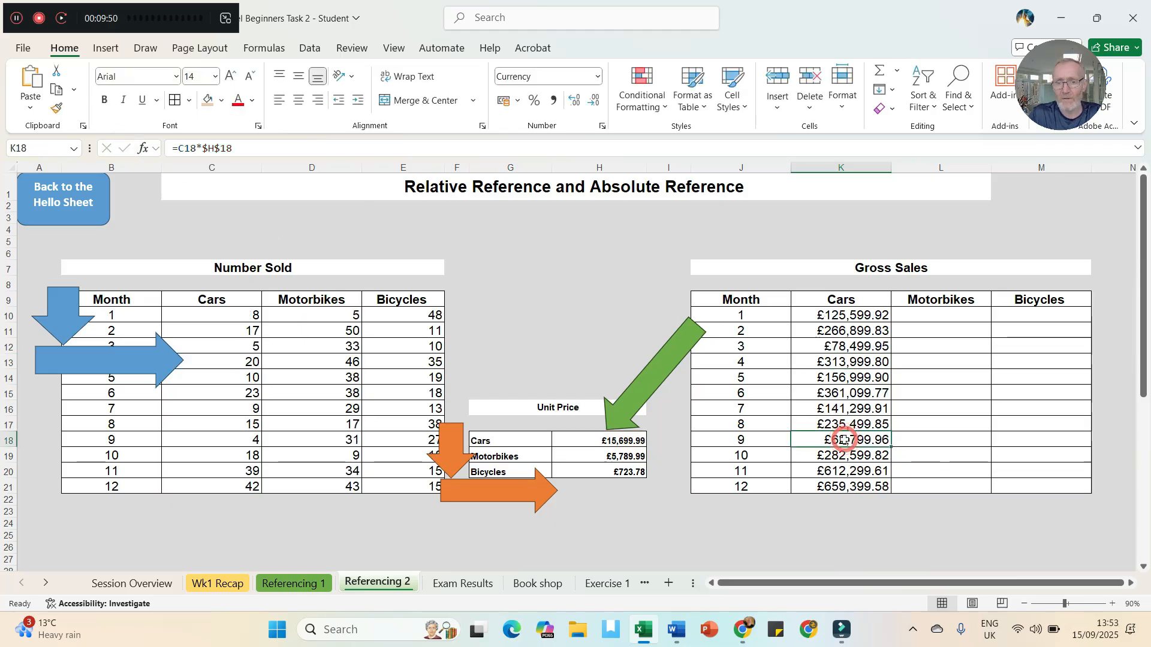
left_click(211, 149)
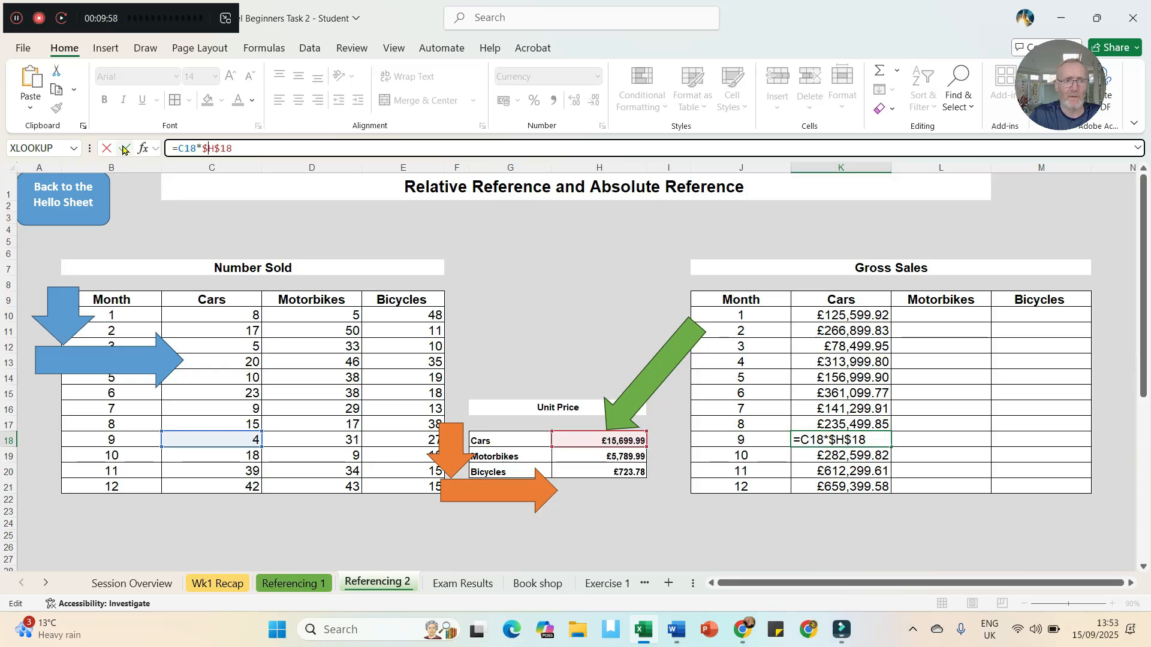
key("ctrl+Return")
- Clear K11:K21 and fill the Cars formula from K10 across to the month 1 Motorbikes and Bicycles cells
left_click_drag(842, 334, 851, 483)
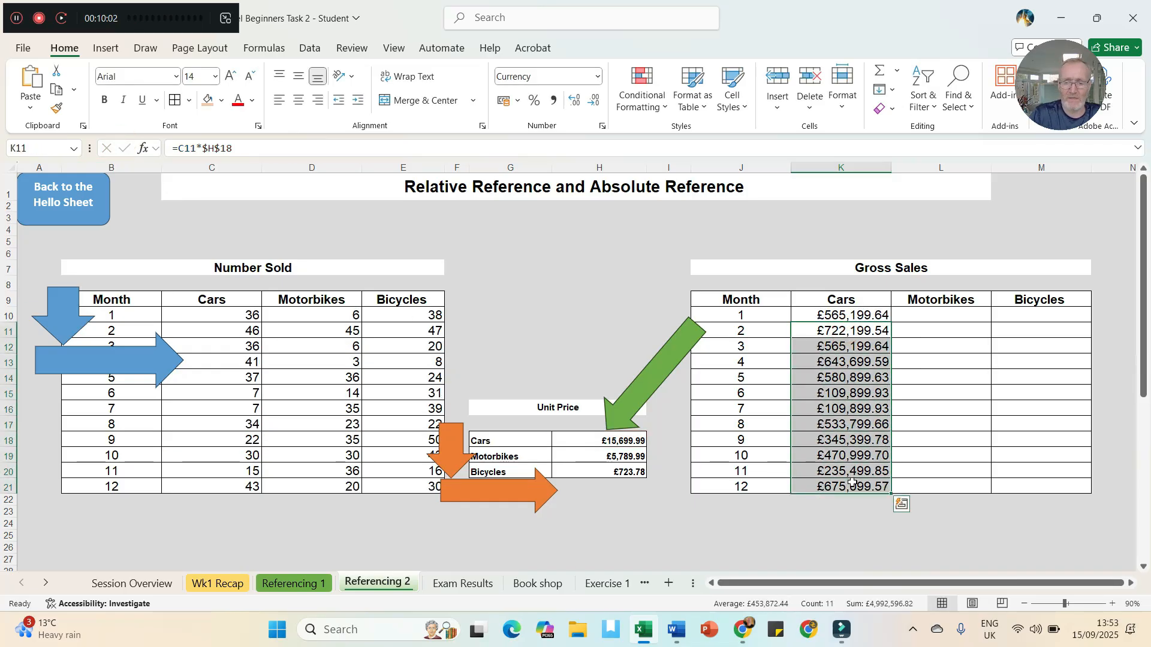
key("Delete")
left_click(839, 308)
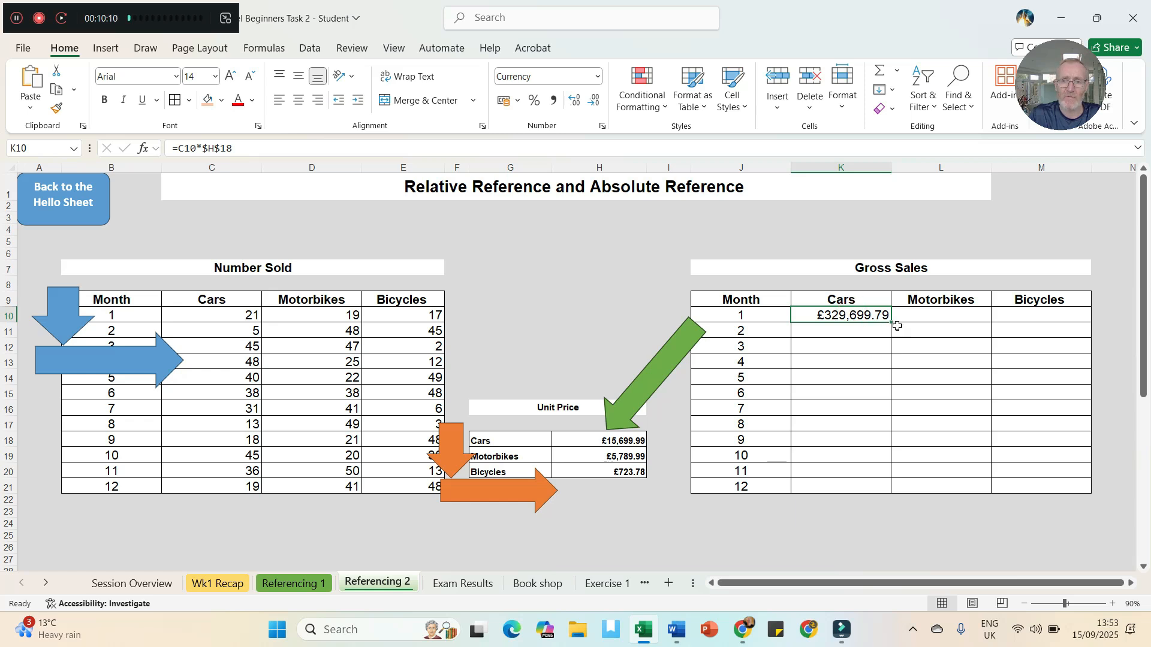
left_click_drag(890, 322, 1051, 317)
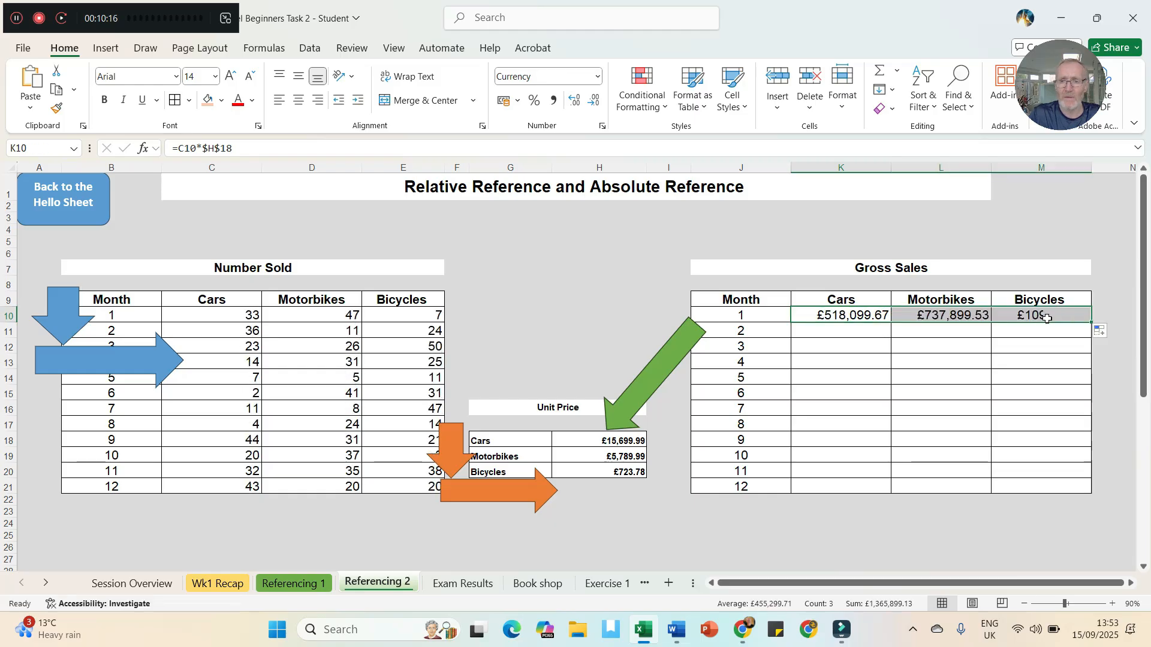
- Redirect the unit price reference in L10 to the Motorbikes price, making the formula =D10*$H$19
left_click(933, 314)
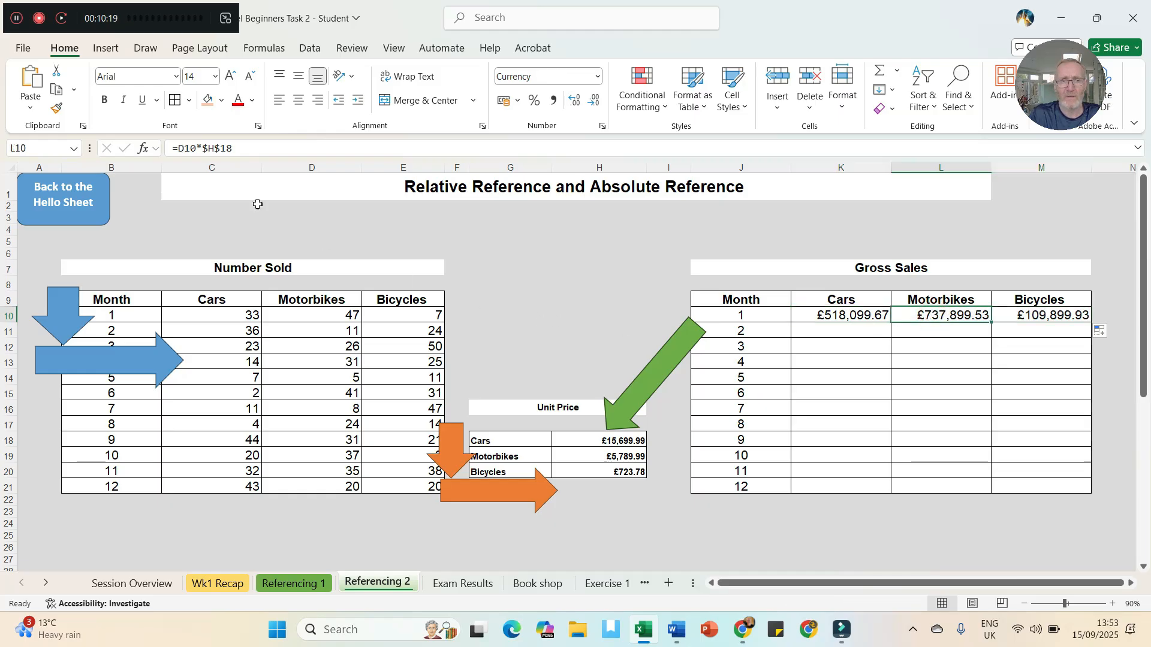
left_click(212, 147)
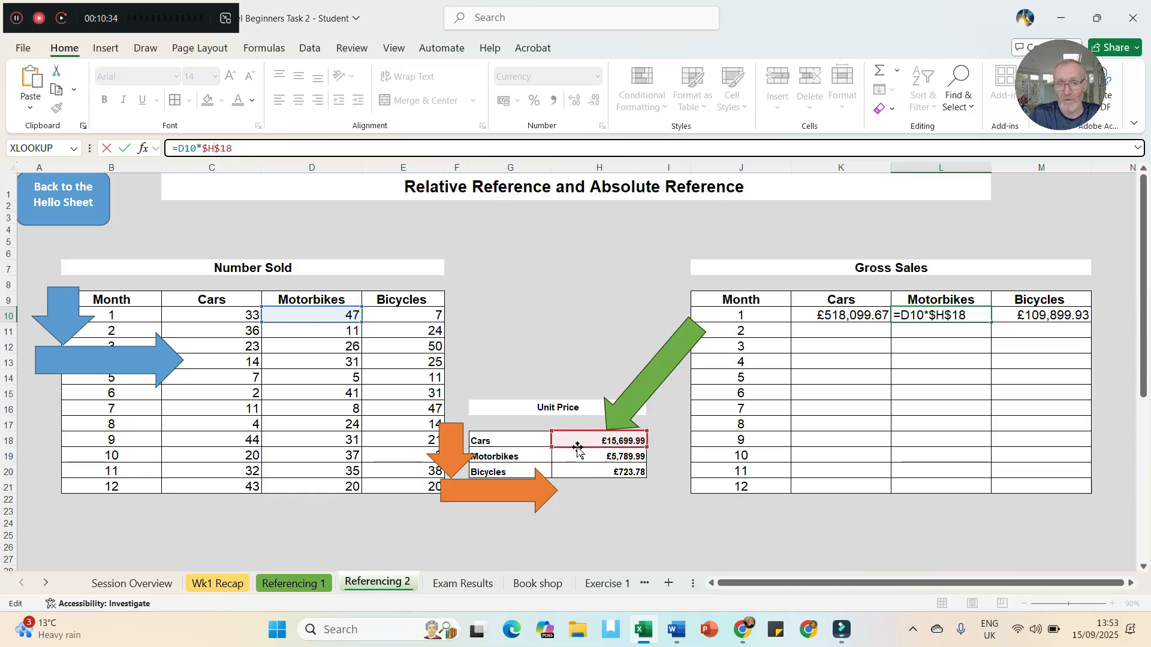
left_click_drag(576, 443, 576, 457)
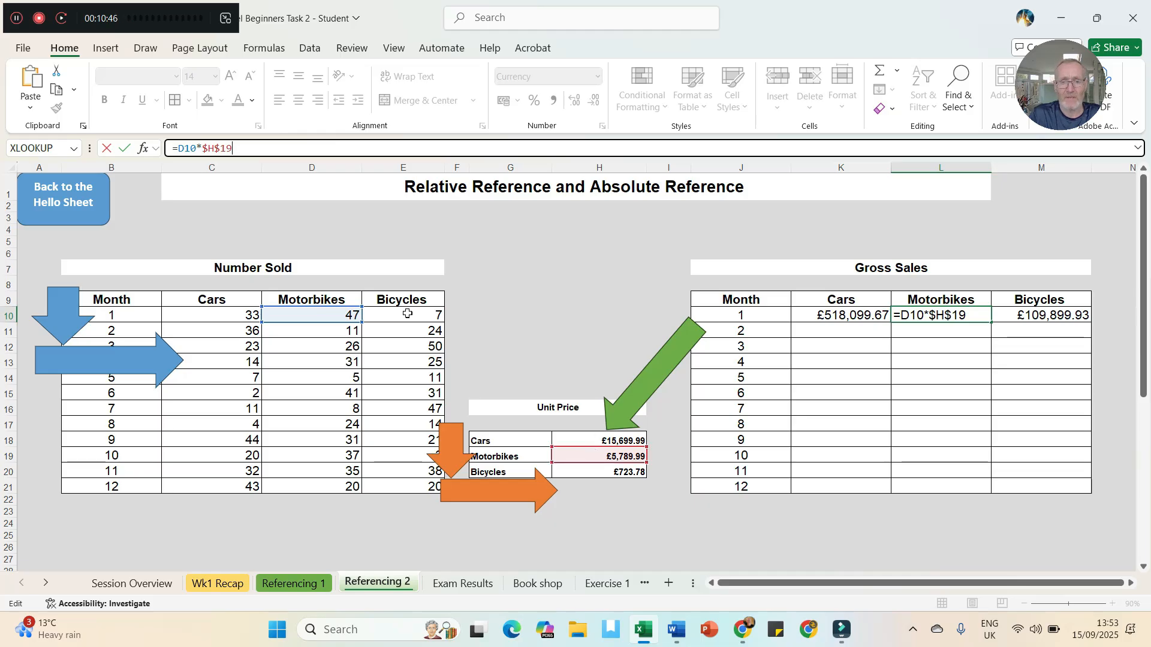
left_click(124, 150)
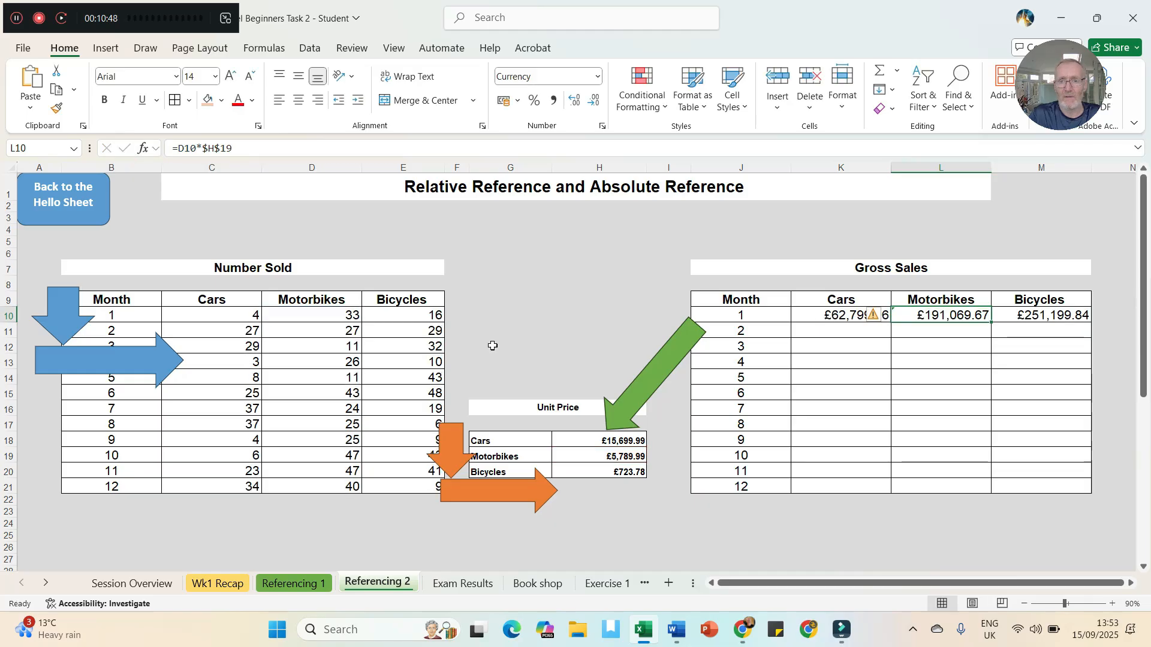
- Redirect the unit price reference in M10 to the Bicycles price, making the formula =E10*$H$20
left_click(1032, 315)
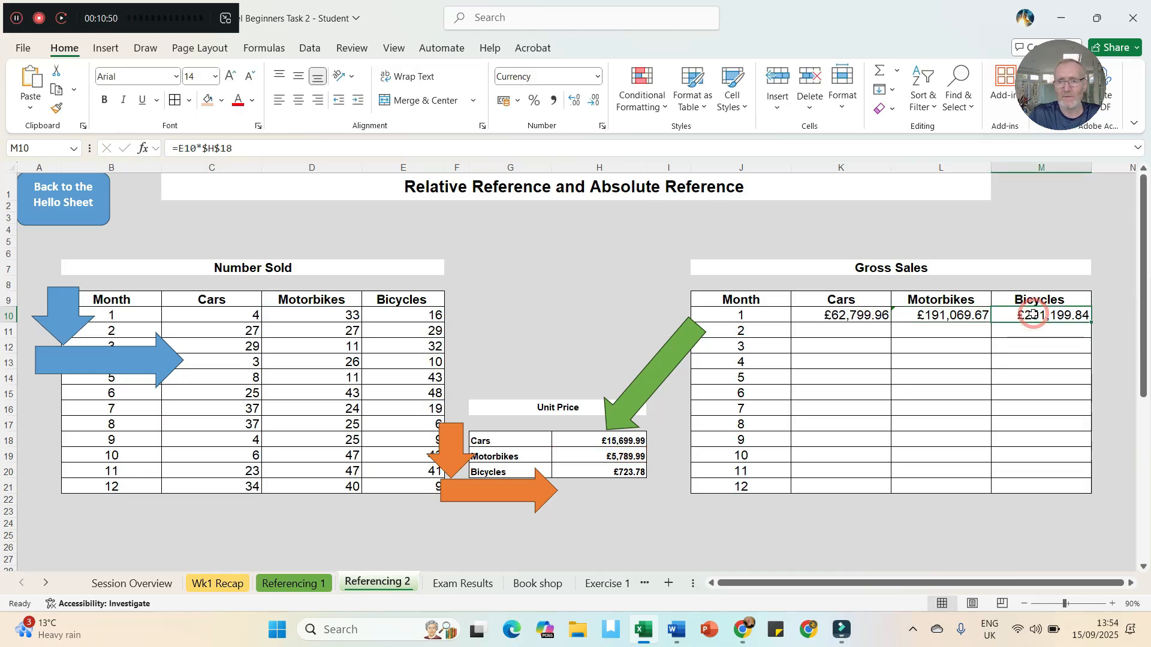
left_click(205, 145)
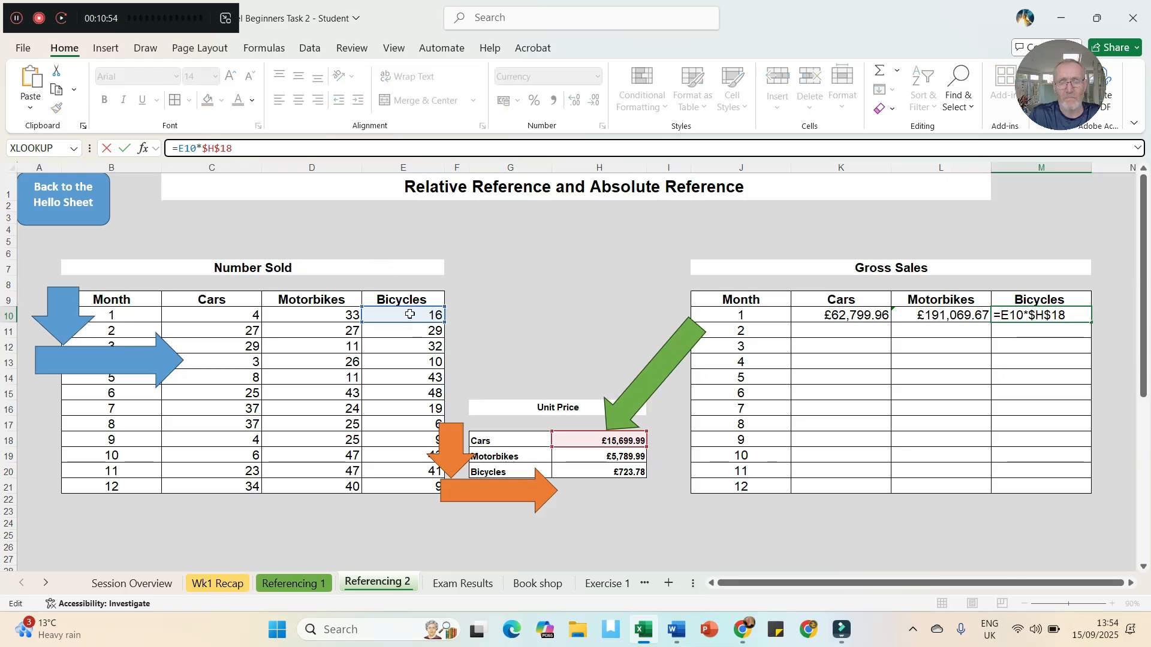
left_click(573, 445)
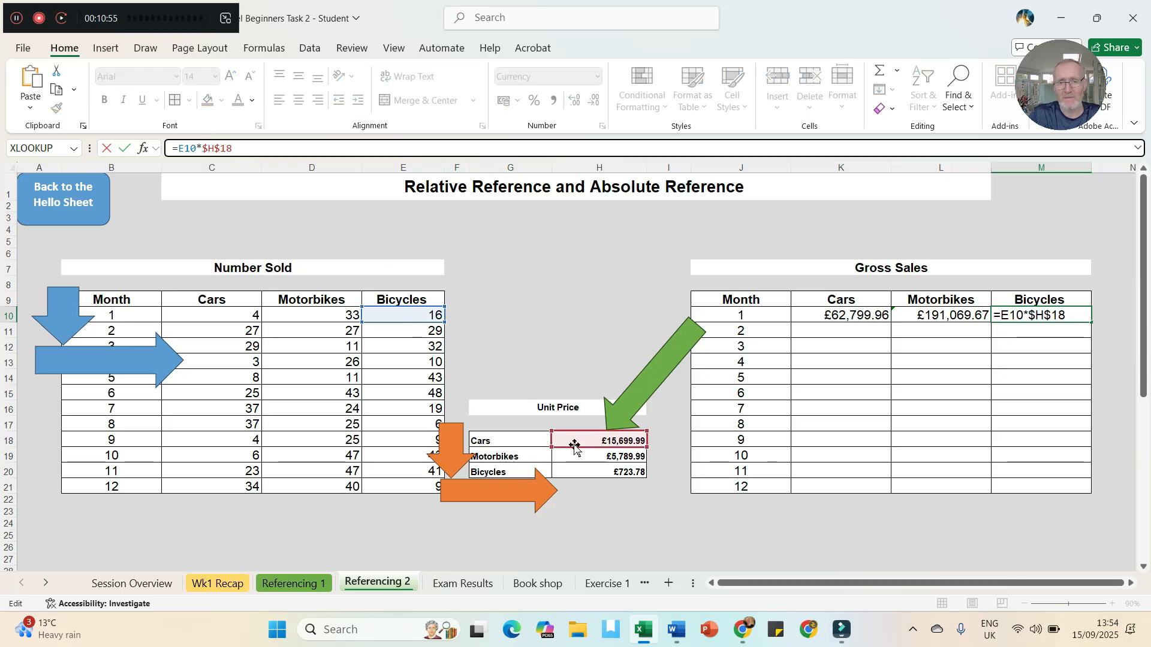
left_click_drag(575, 449, 578, 470)
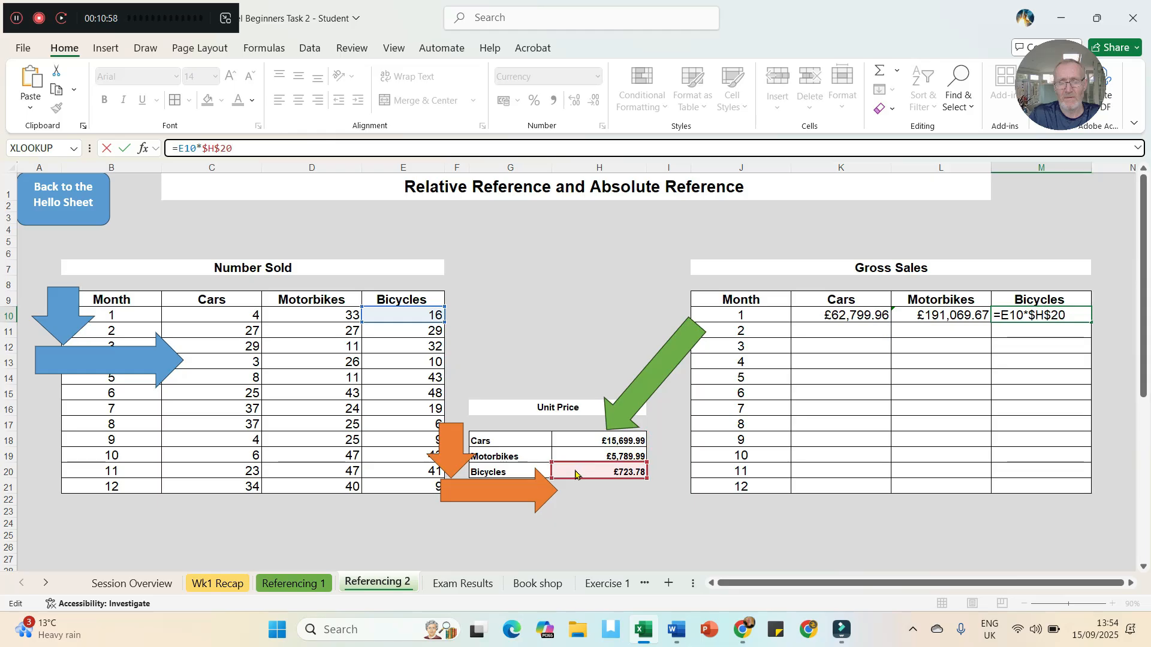
key("Return")
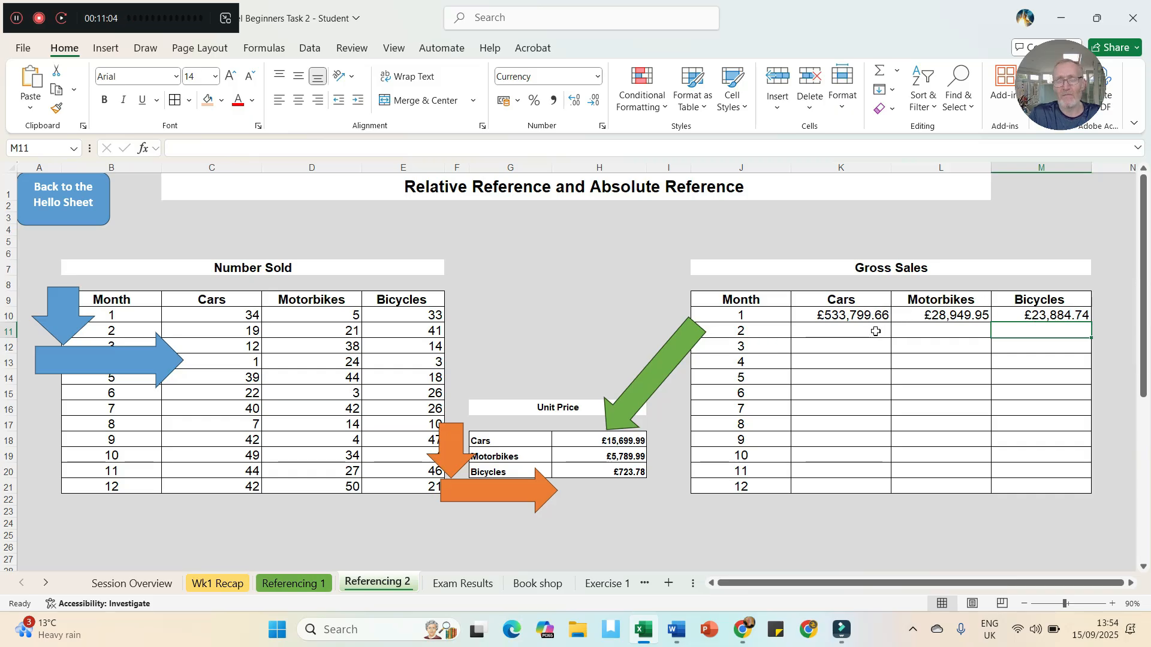
- Clear the month 1 Motorbikes and Bicycles gross sales formulas in L10 and M10
left_click(932, 317)
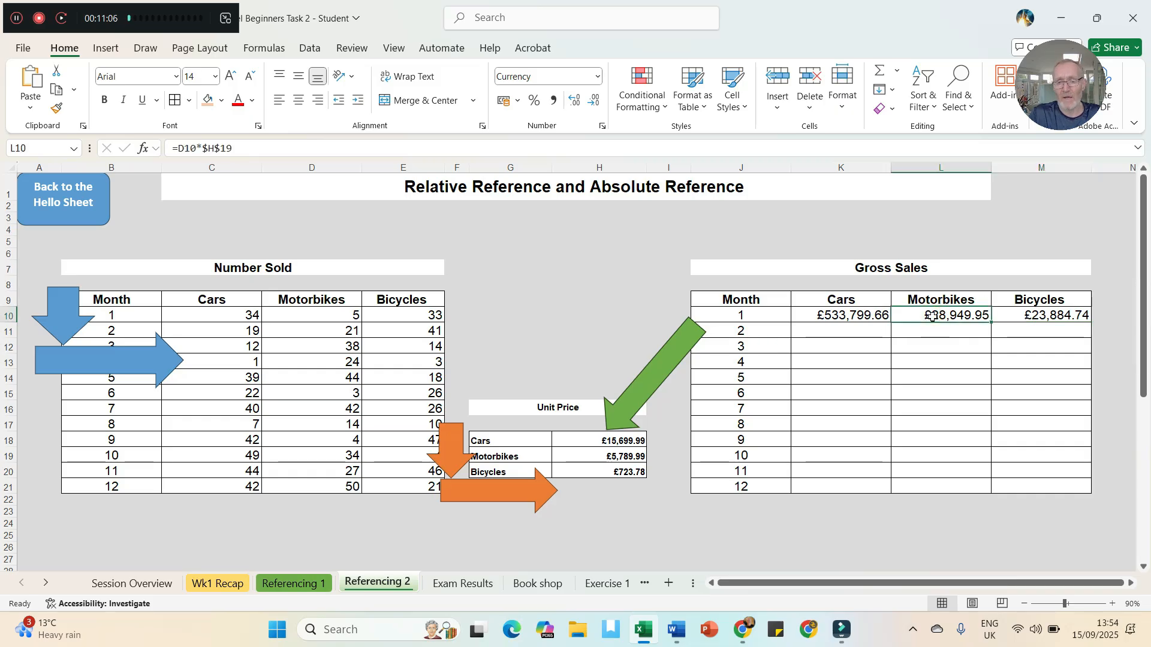
key("Delete")
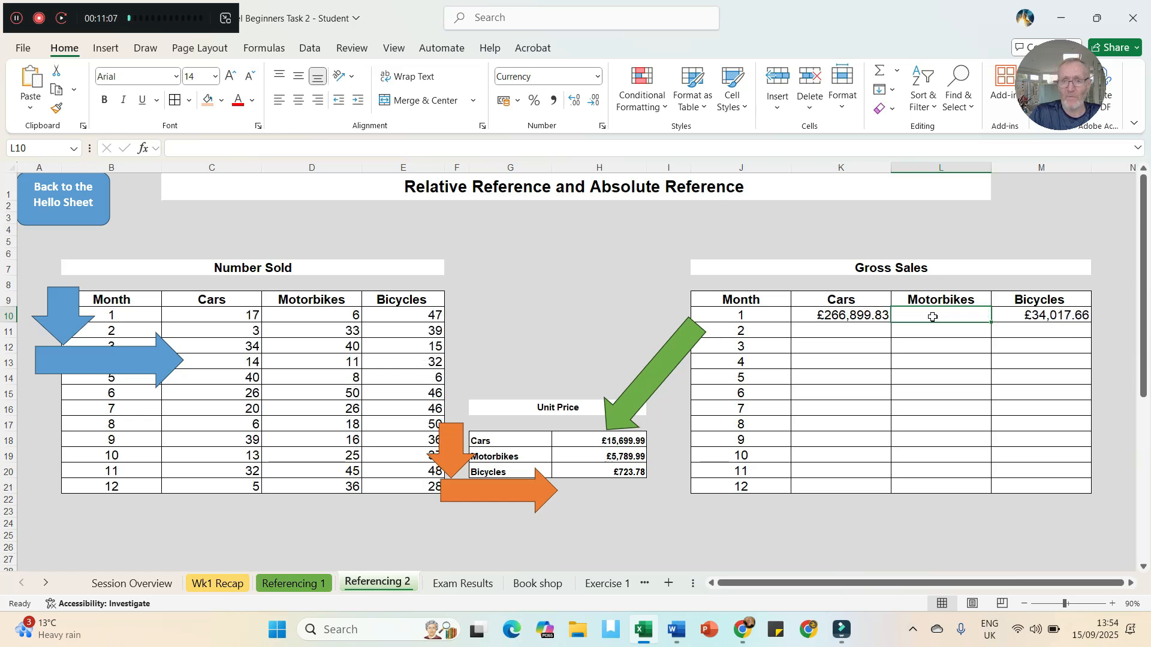
left_click(1019, 314)
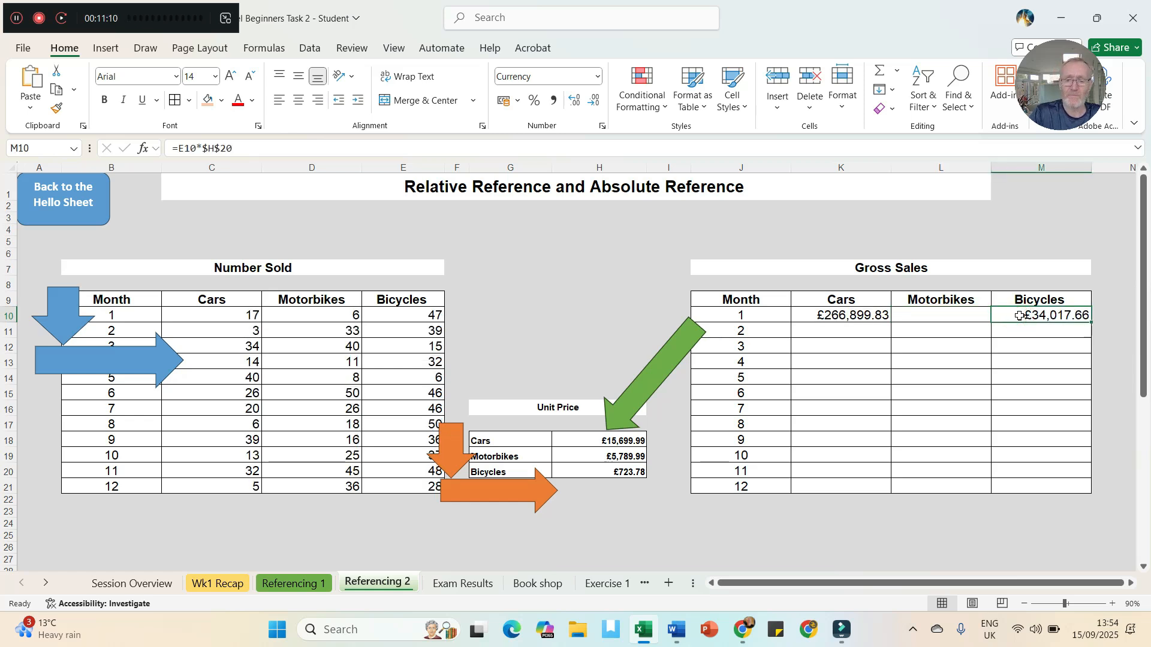
key("Delete")
- Calculate the month 1 Motorbikes gross sales in L10 with the formula =D10*$H$19
left_click(940, 314)
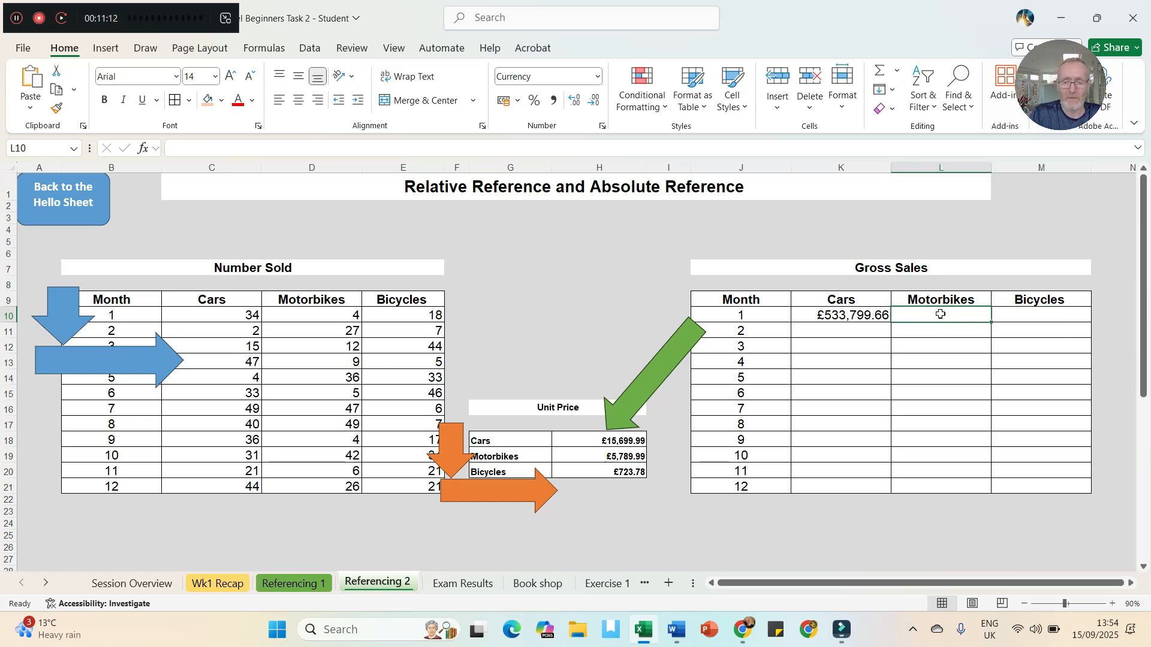
type("=")
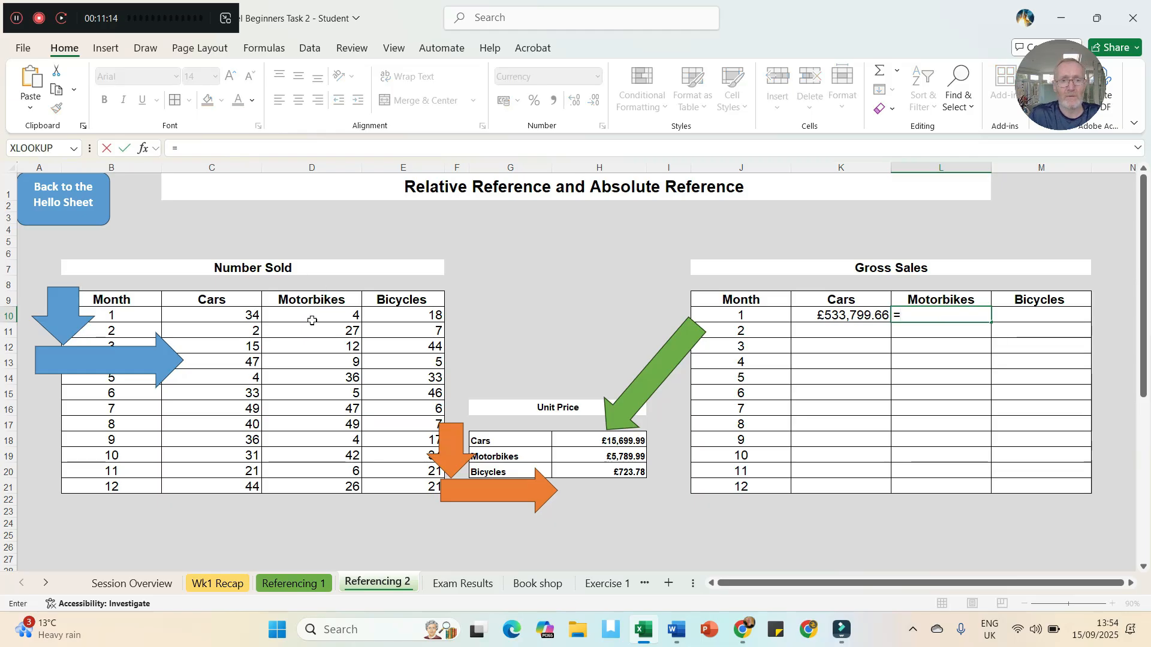
left_click(312, 320)
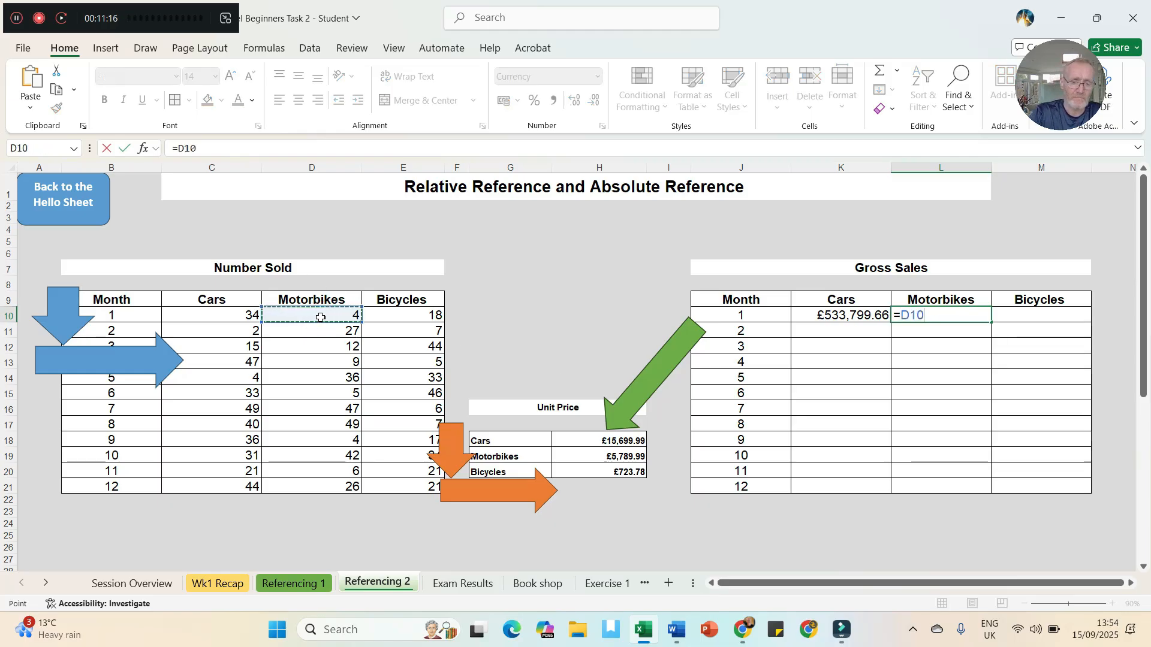
type("*")
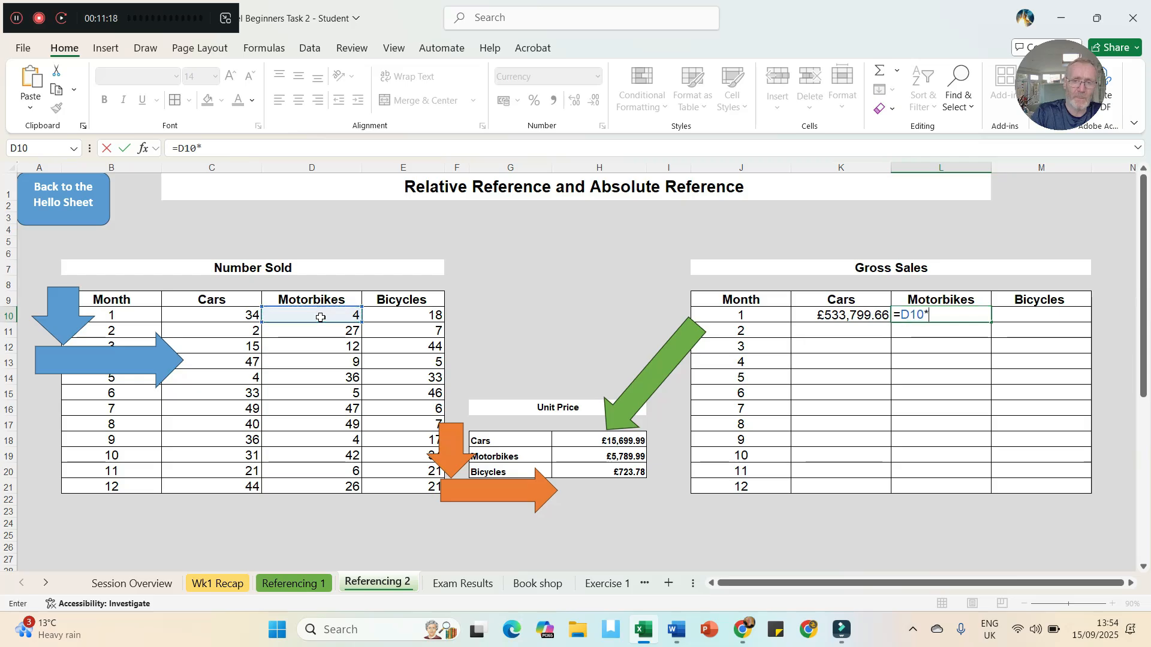
left_click(626, 457)
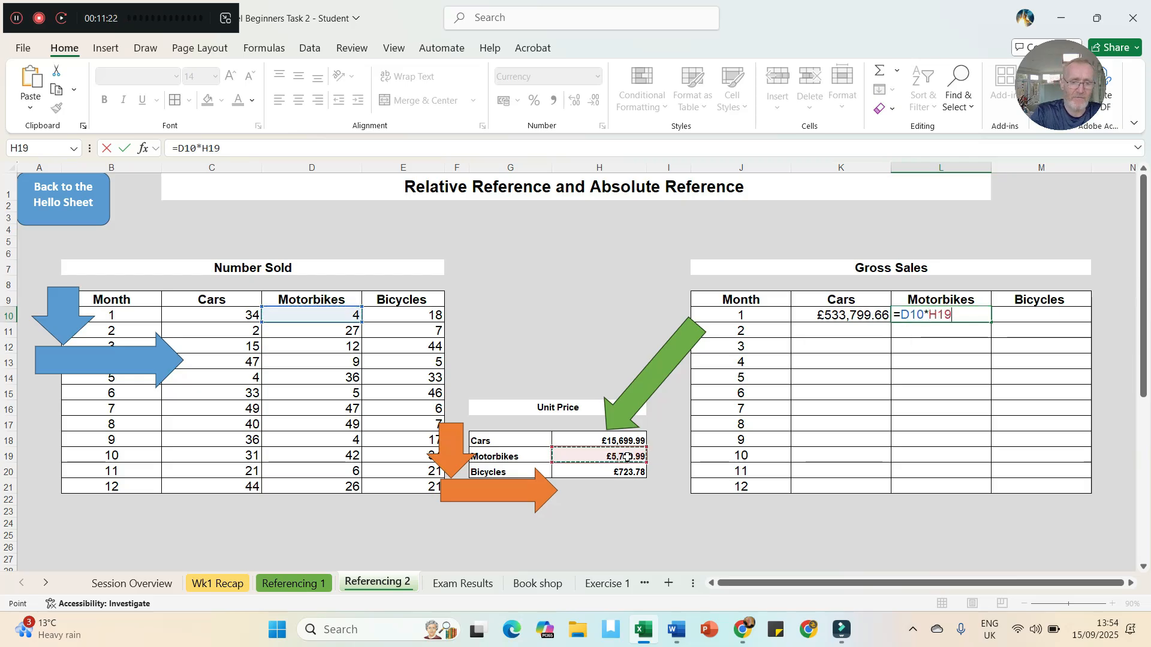
key("F4")
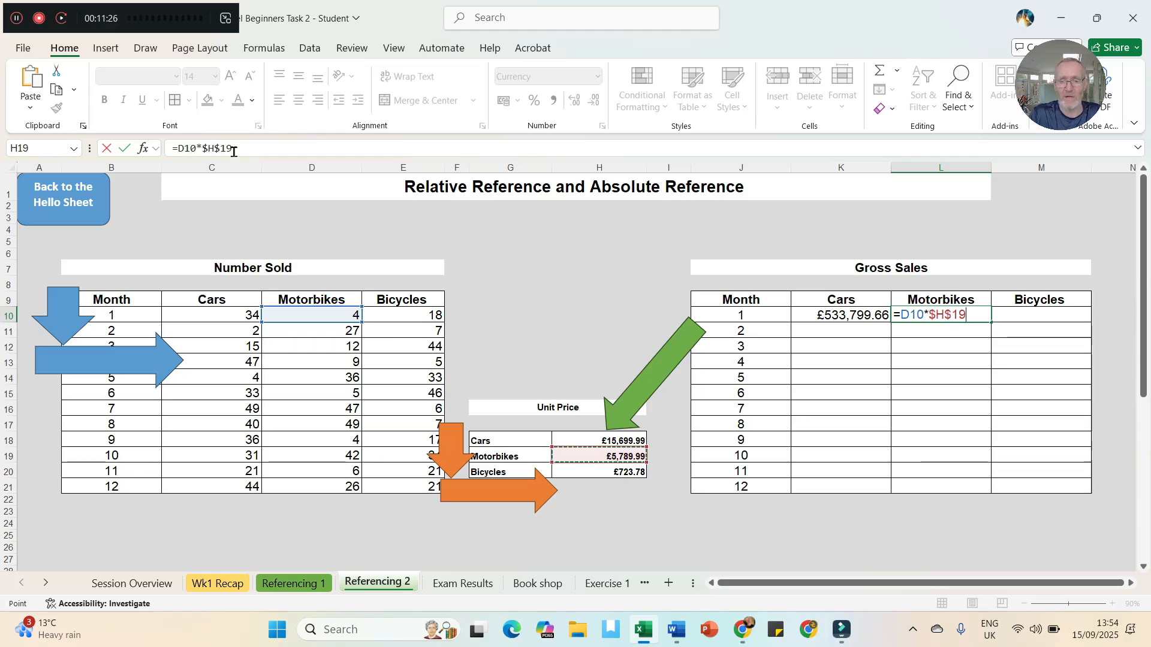
key("Return")
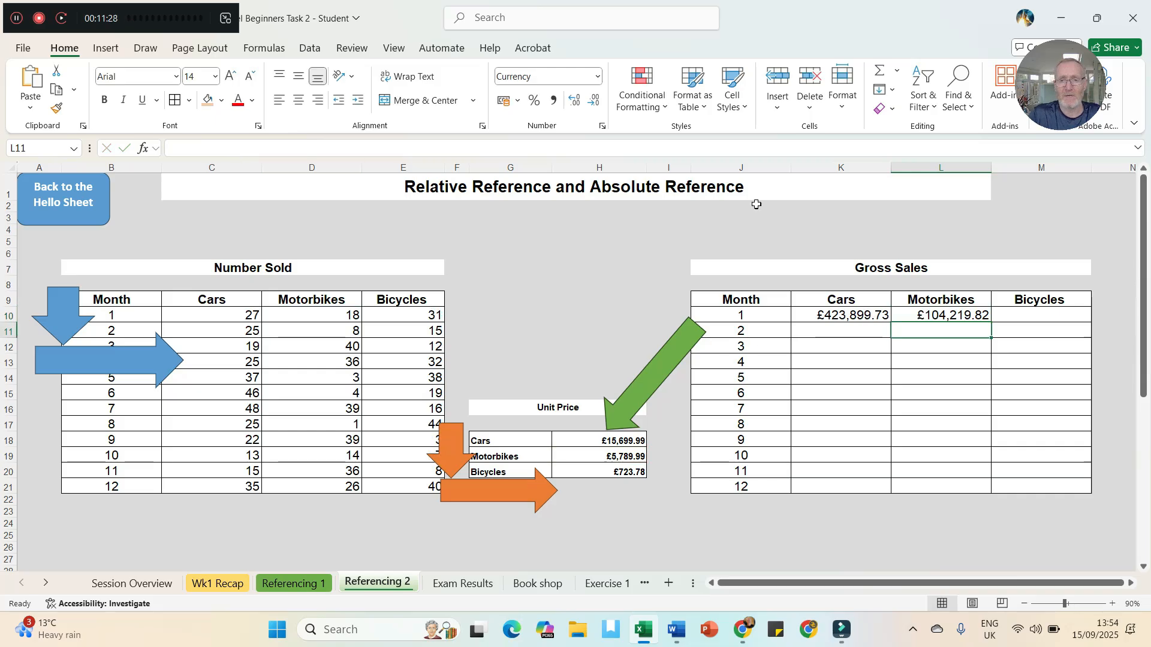
- Calculate the month 1 Bicycles gross sales in M10 with the formula =E10*$H$20
left_click(1029, 316)
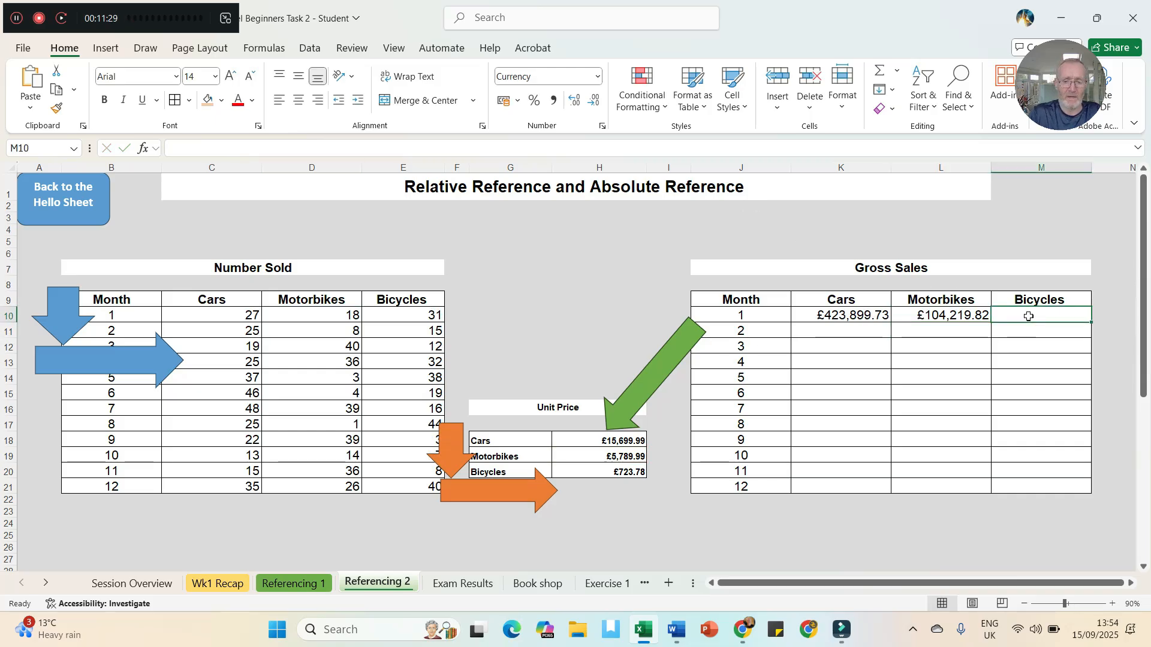
type("=")
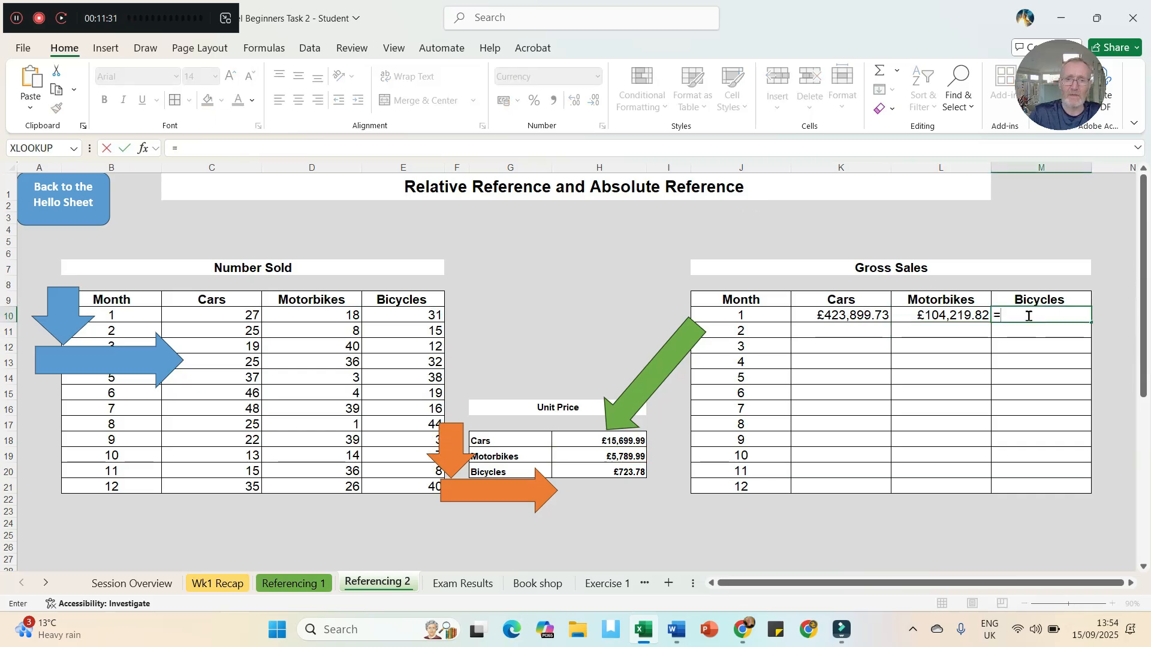
left_click(425, 316)
type("*")
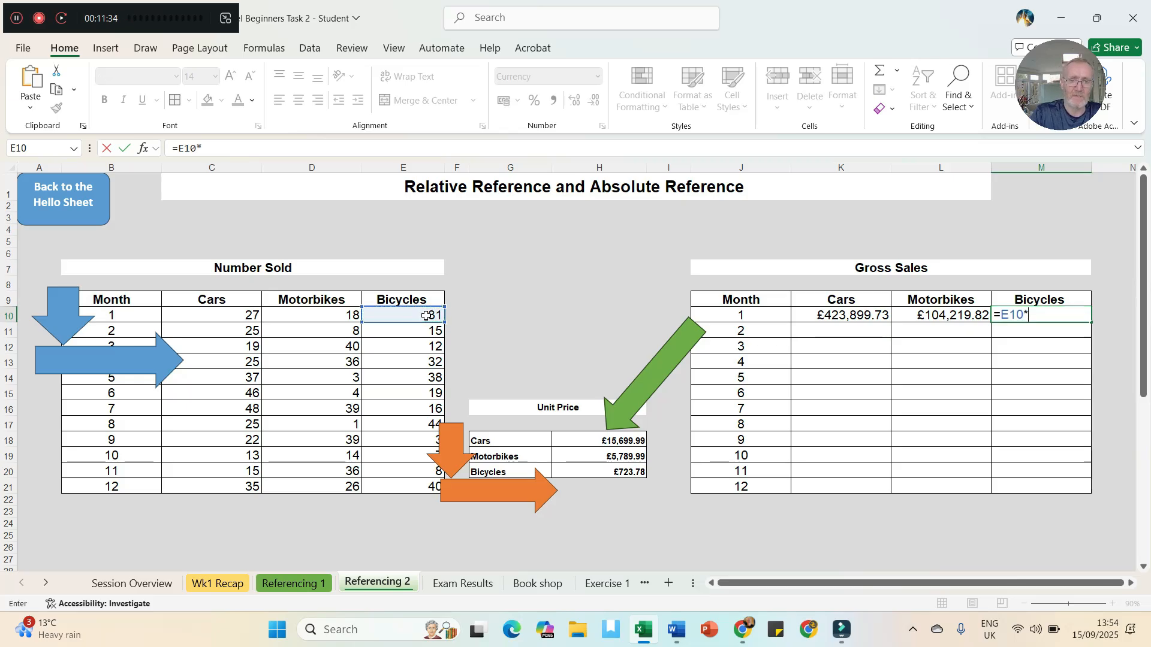
left_click(625, 471)
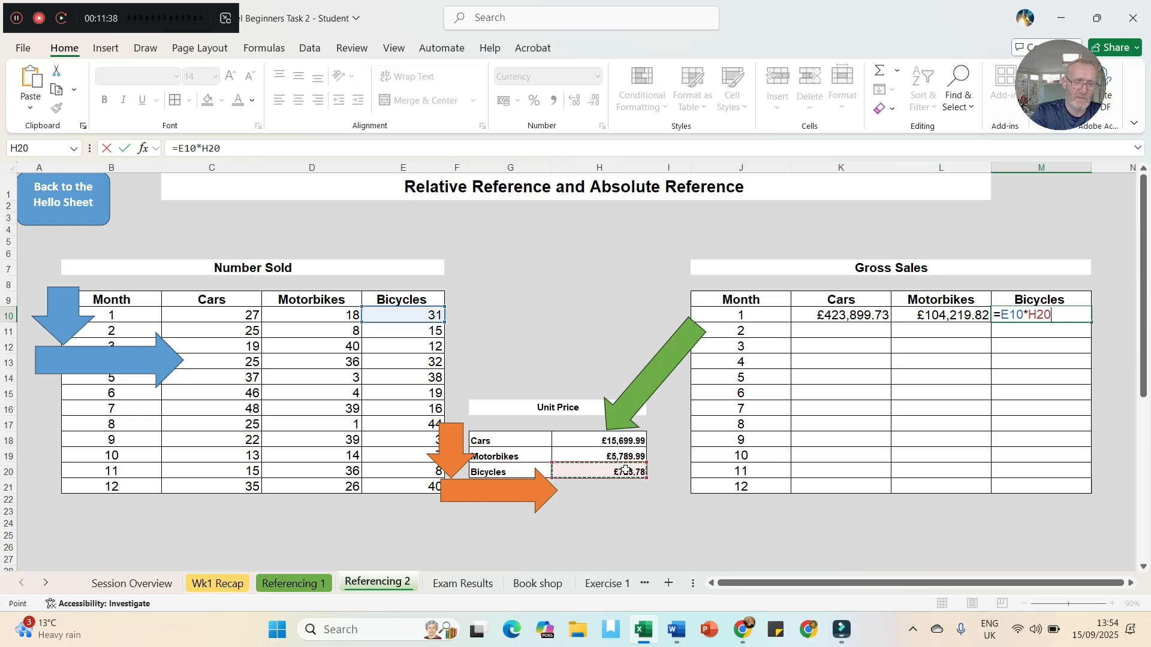
key("F4")
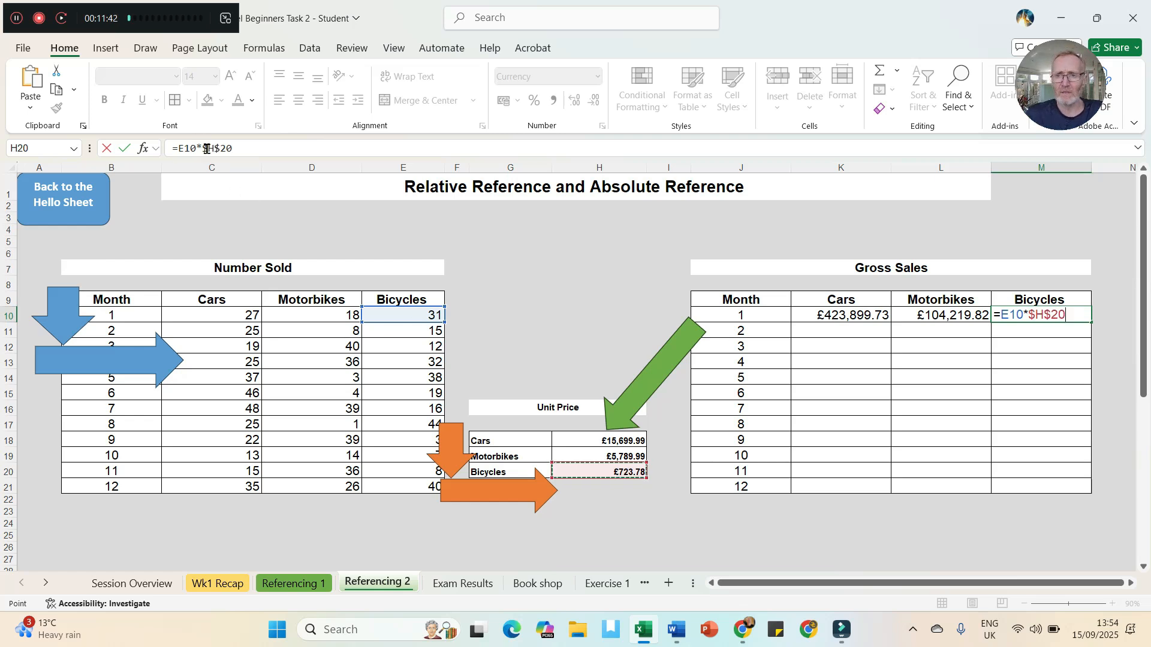
key("Return")
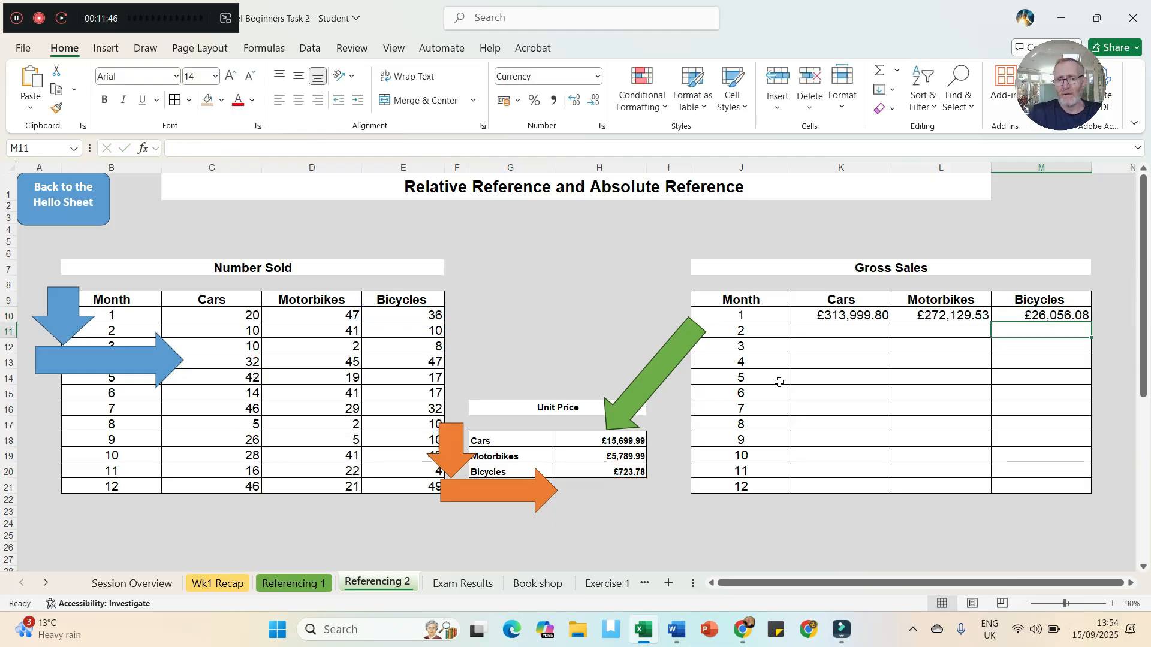
- Fill the three month 1 gross sales formulas in K10:M10 down to month 12 in row 21
left_click(812, 316)
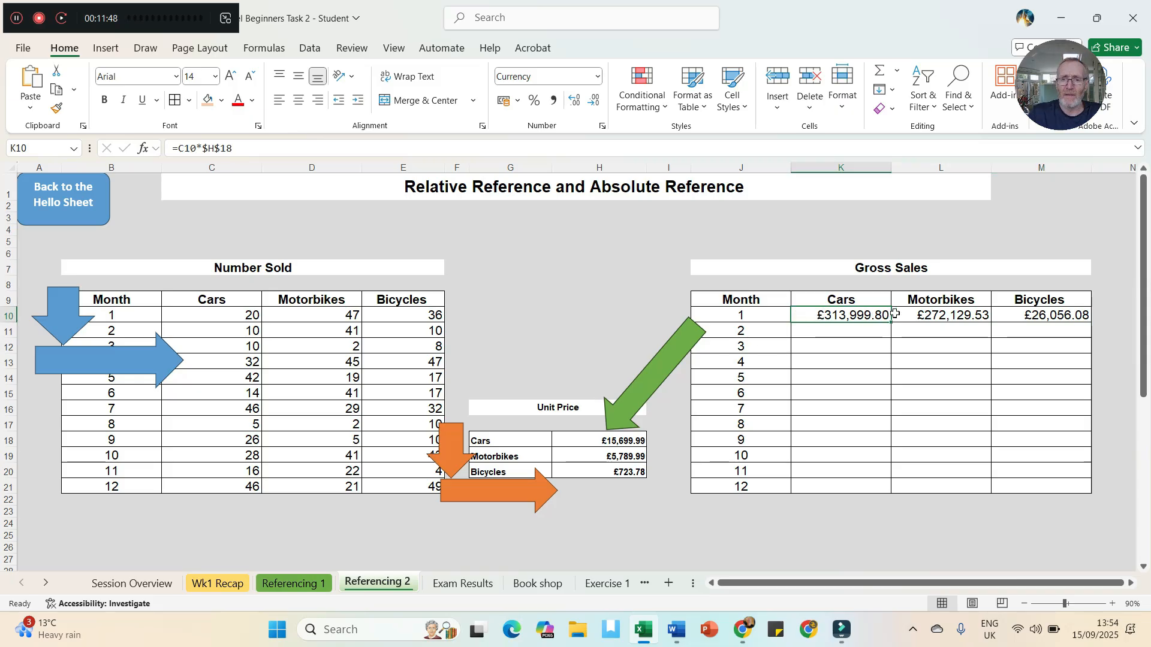
key("shift+Right")
key("shift+Right")
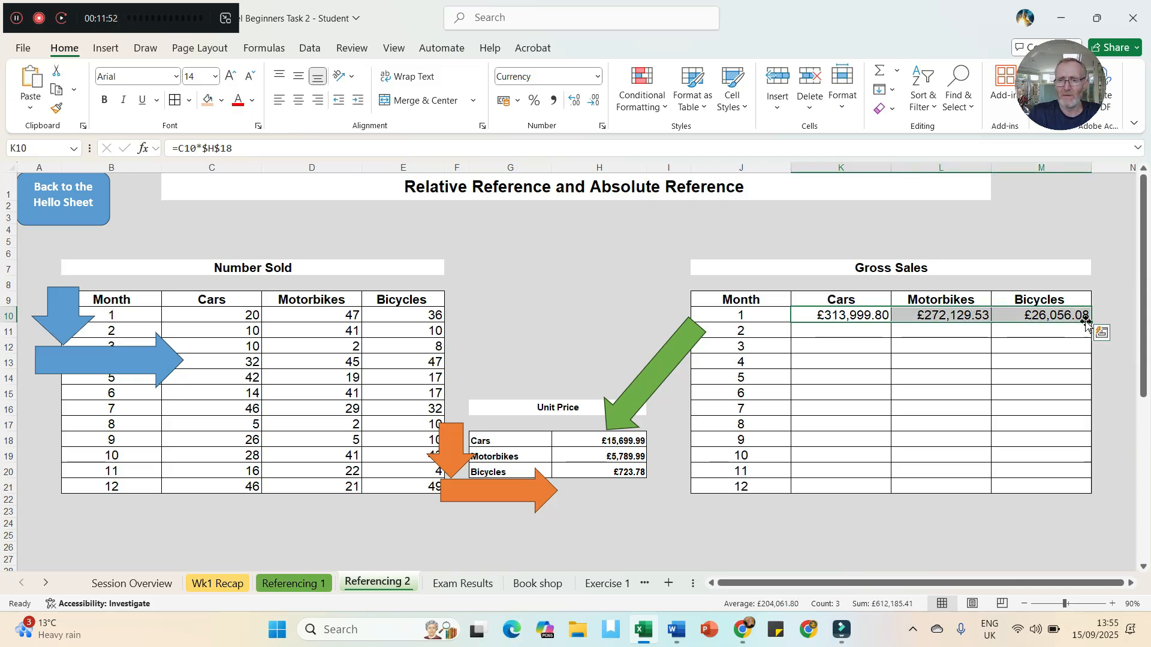
mouse_move(1086, 323)
left_mouse_down()
mouse_move(1092, 450)
mouse_move(1071, 488)
left_mouse_up()
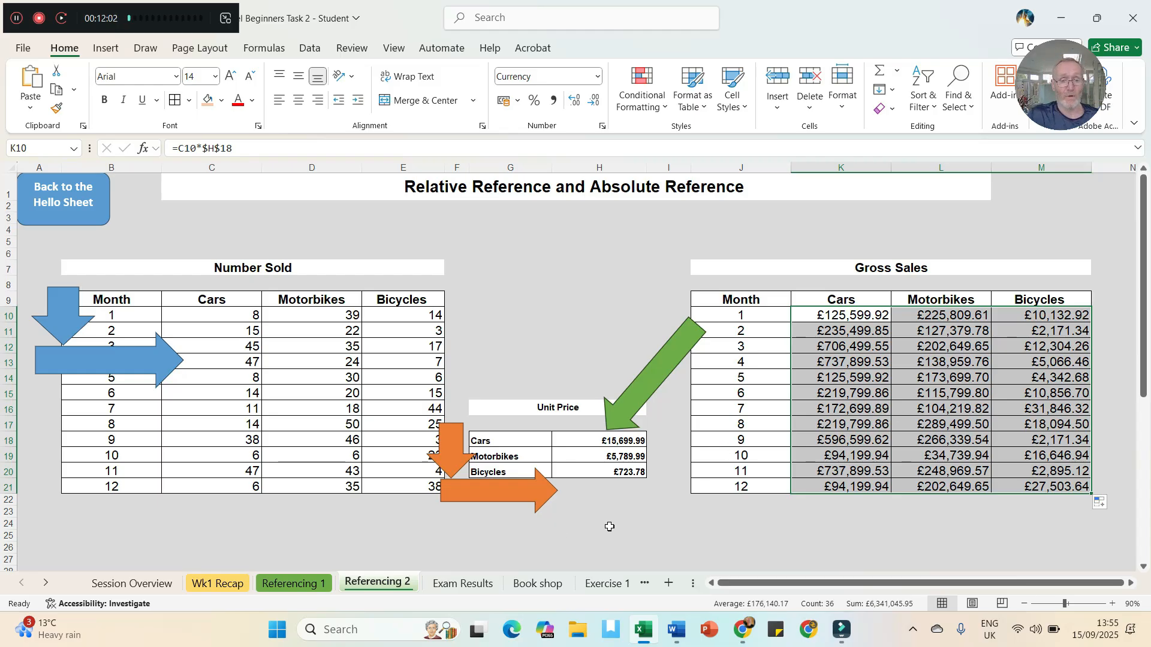
- On the Exam Results sheet, calculate the Average Mark in B23 with =AVERAGE(B4:B21)
left_click(454, 584)
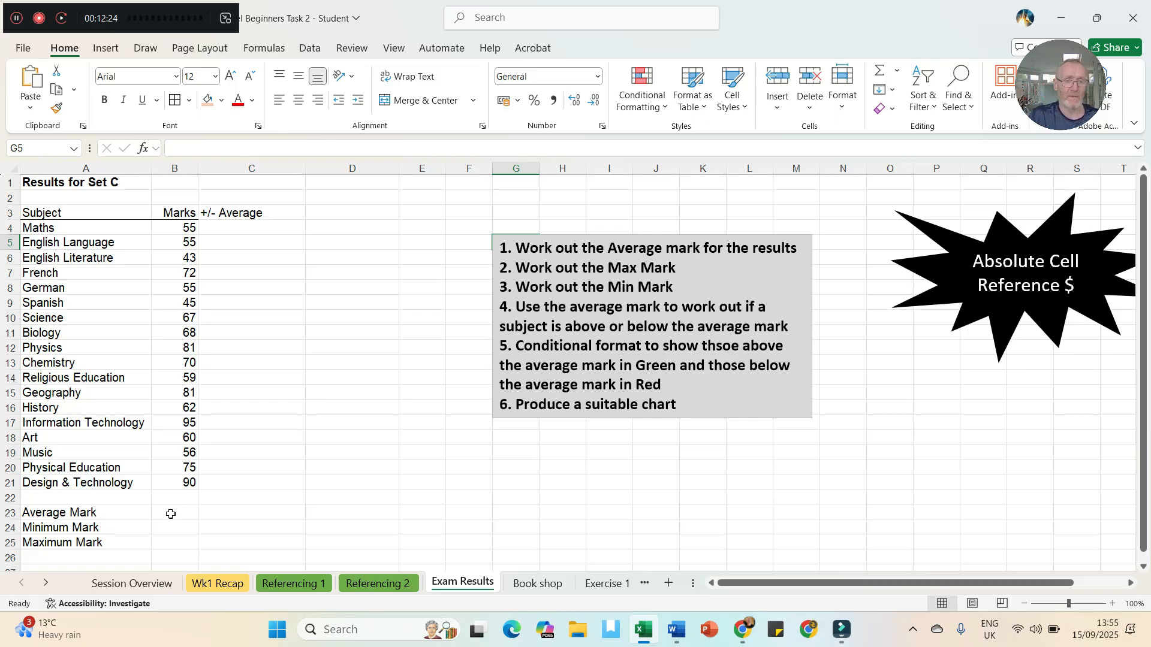
left_click(171, 514)
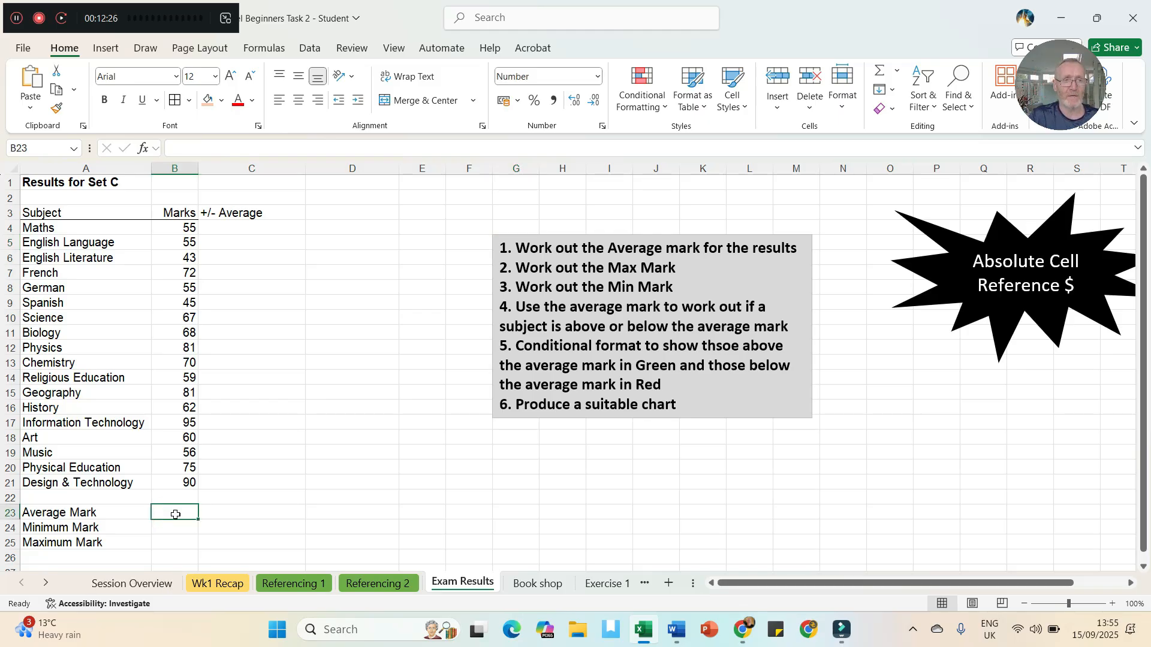
left_click(897, 73)
left_click(904, 112)
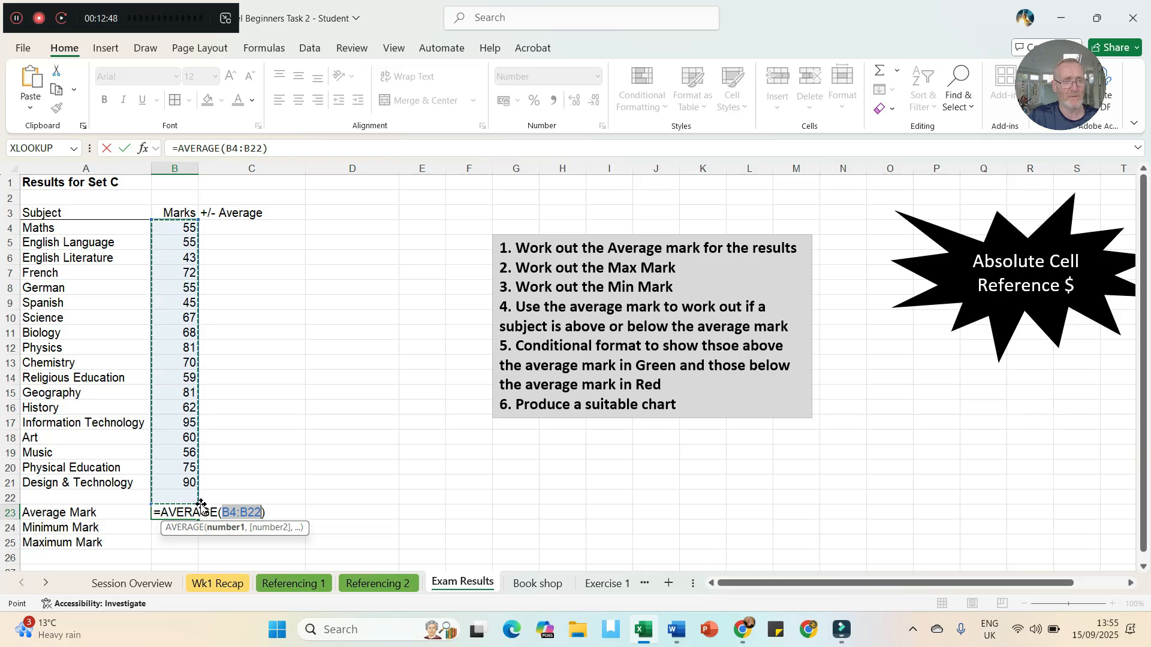
left_click_drag(196, 500, 195, 493)
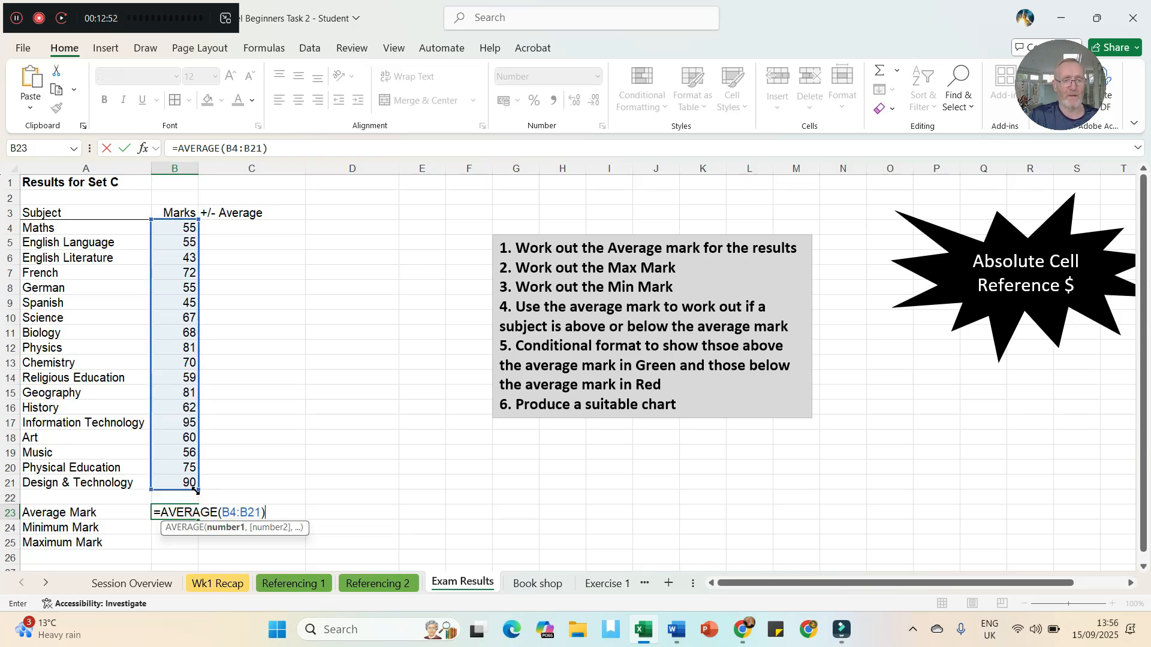
key("Return")
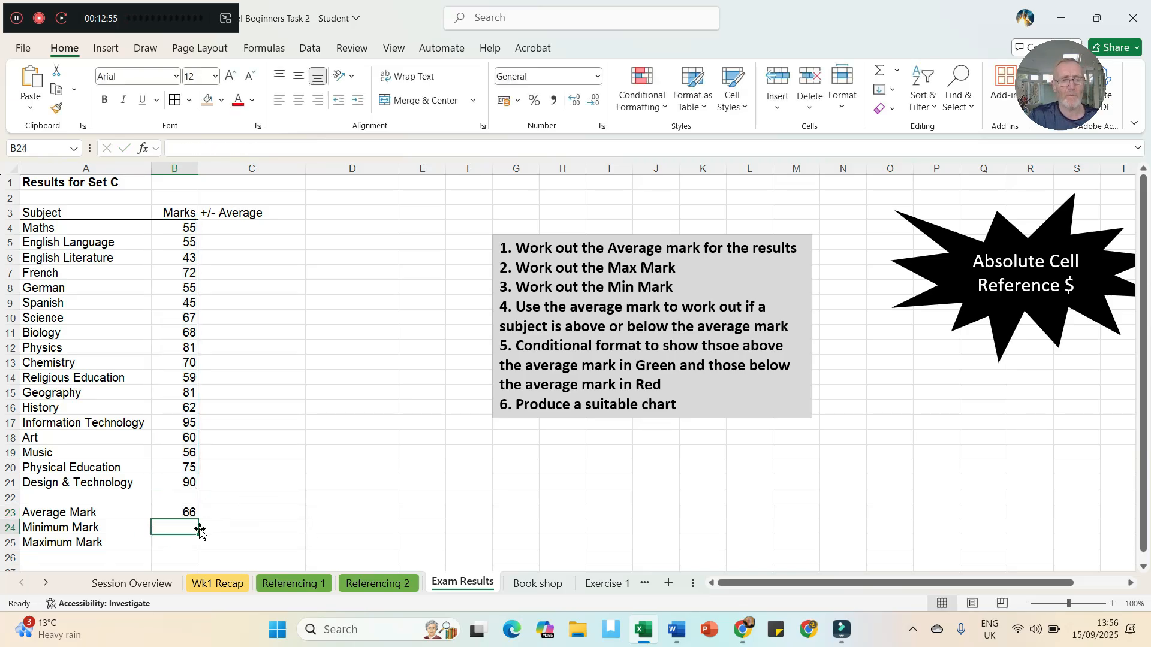
- Calculate the Minimum Mark in B24 with MIN, replacing the suggested range with the subject marks B4:B21
left_click(897, 75)
left_click(902, 174)
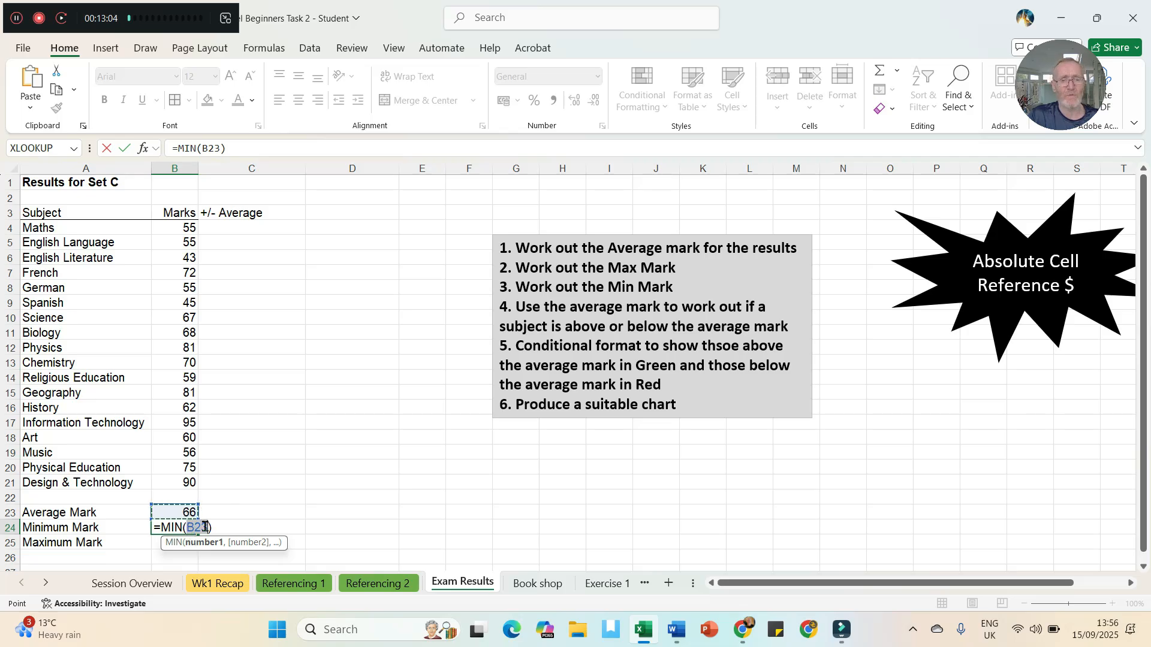
key("BackSpace")
key("BackSpace")
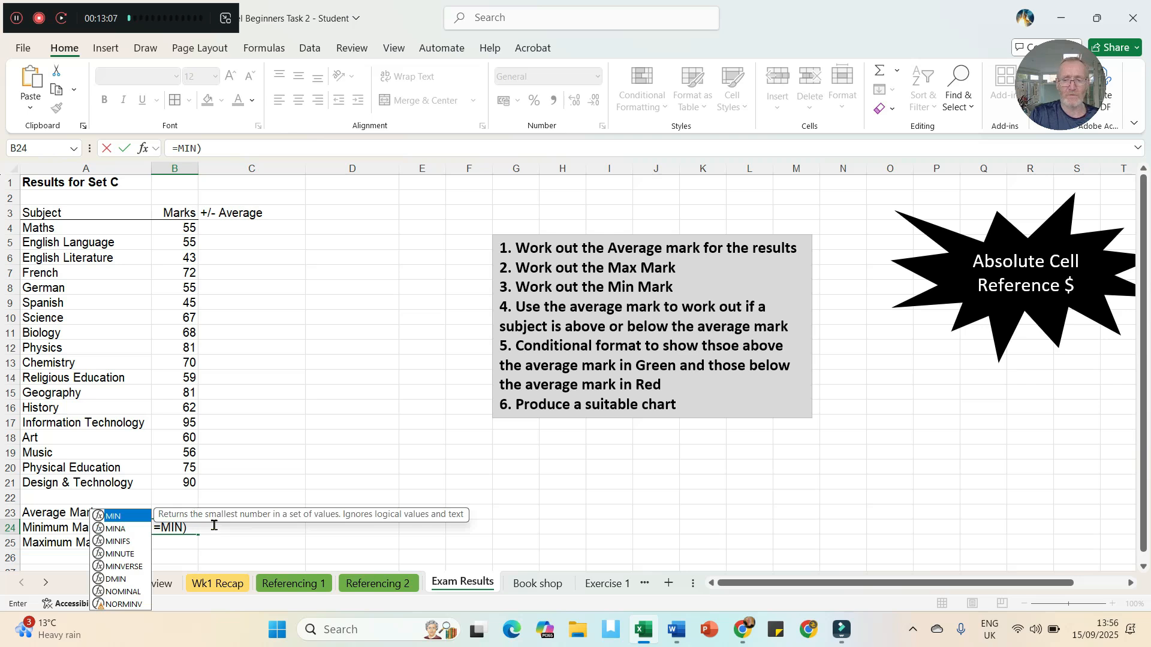
key("Escape")
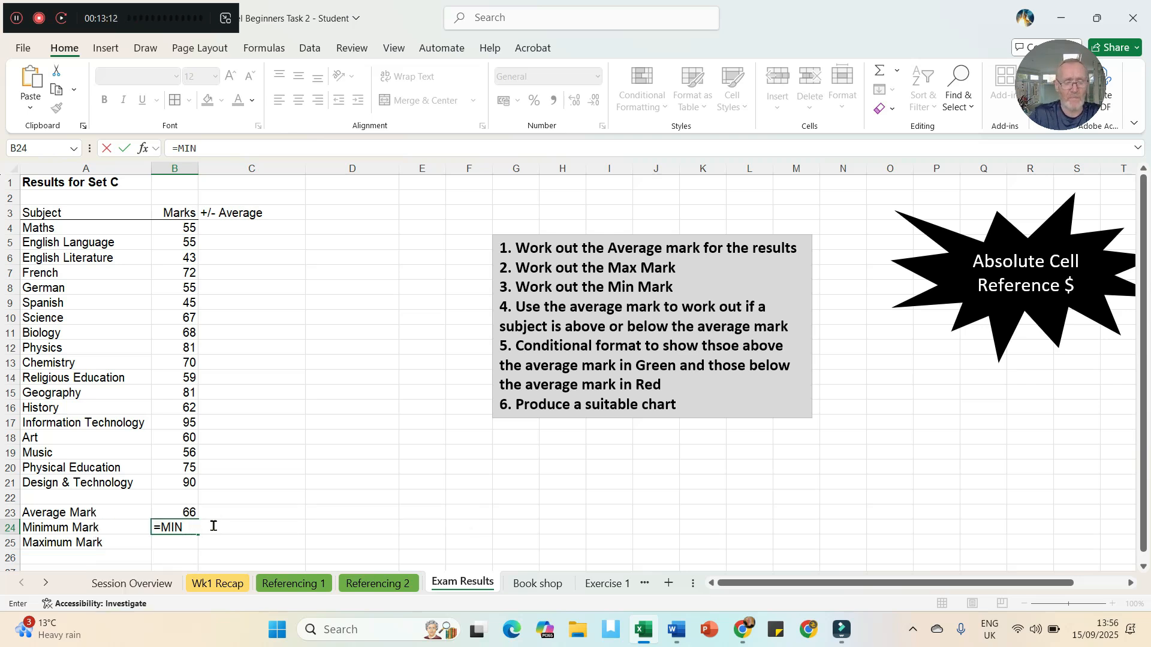
type("(")
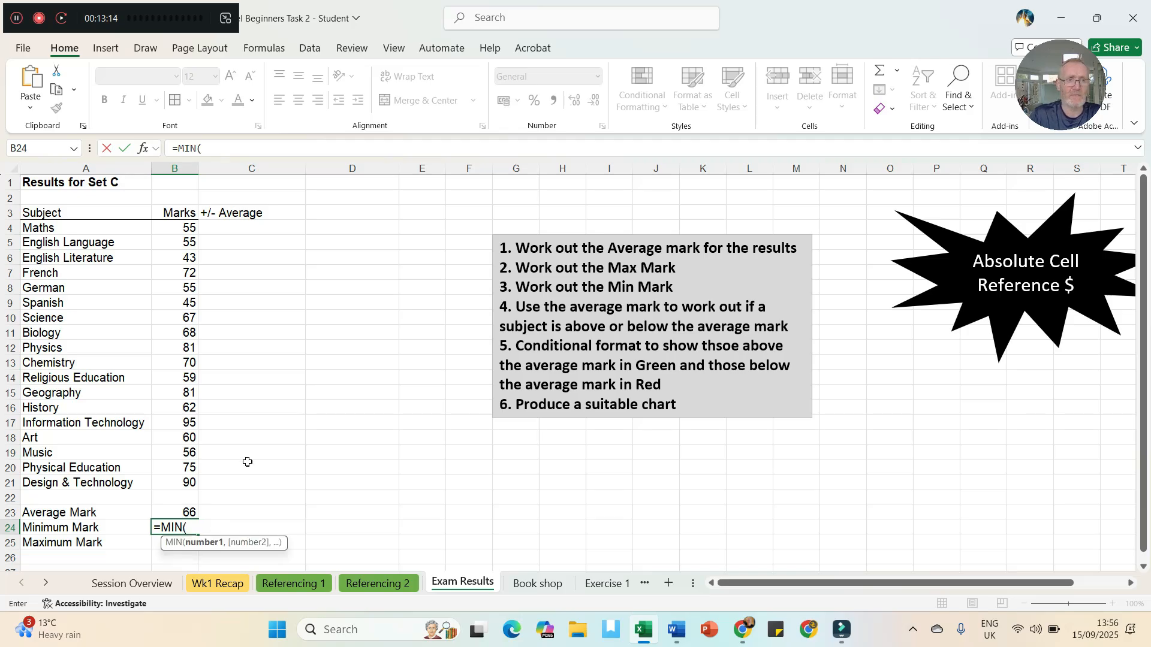
left_click_drag(172, 233, 171, 486)
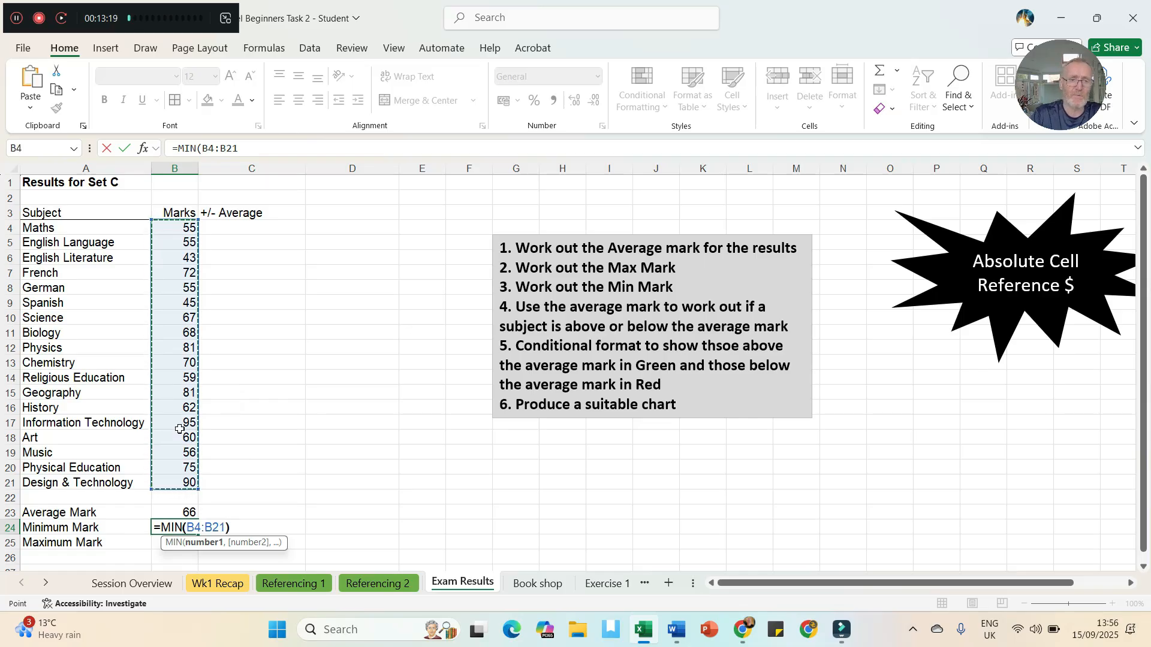
type(")")
key("Return")
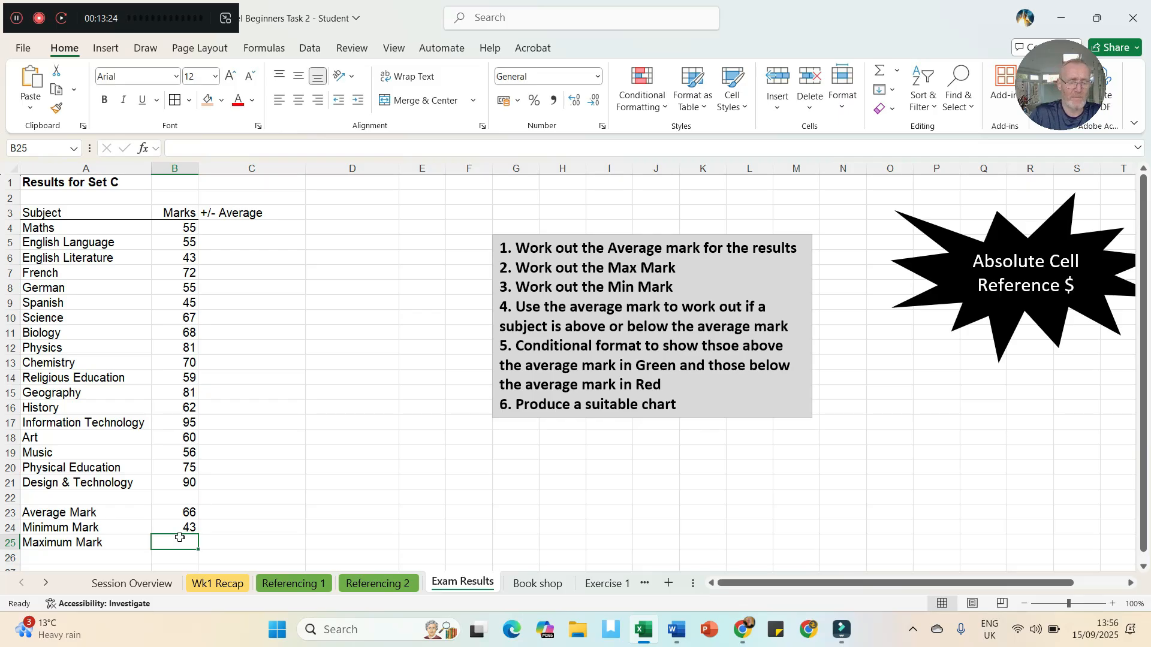
- Calculate the Maximum Mark in B25 with the formula =MAX(B4:B21)
type("=ma")
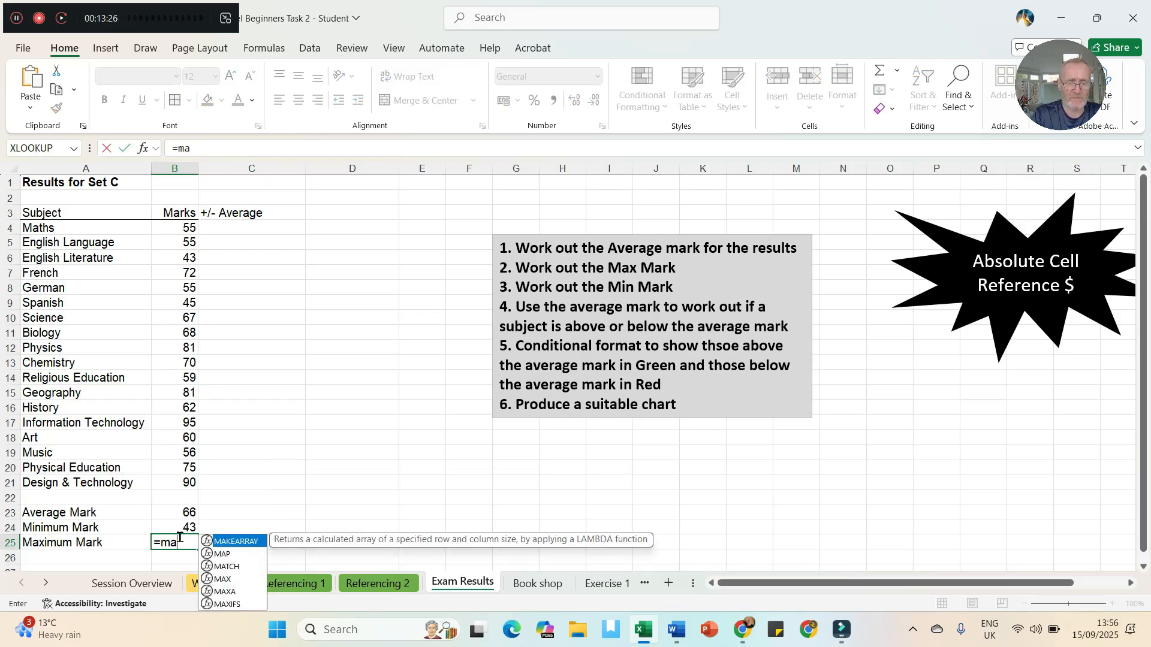
type("x(")
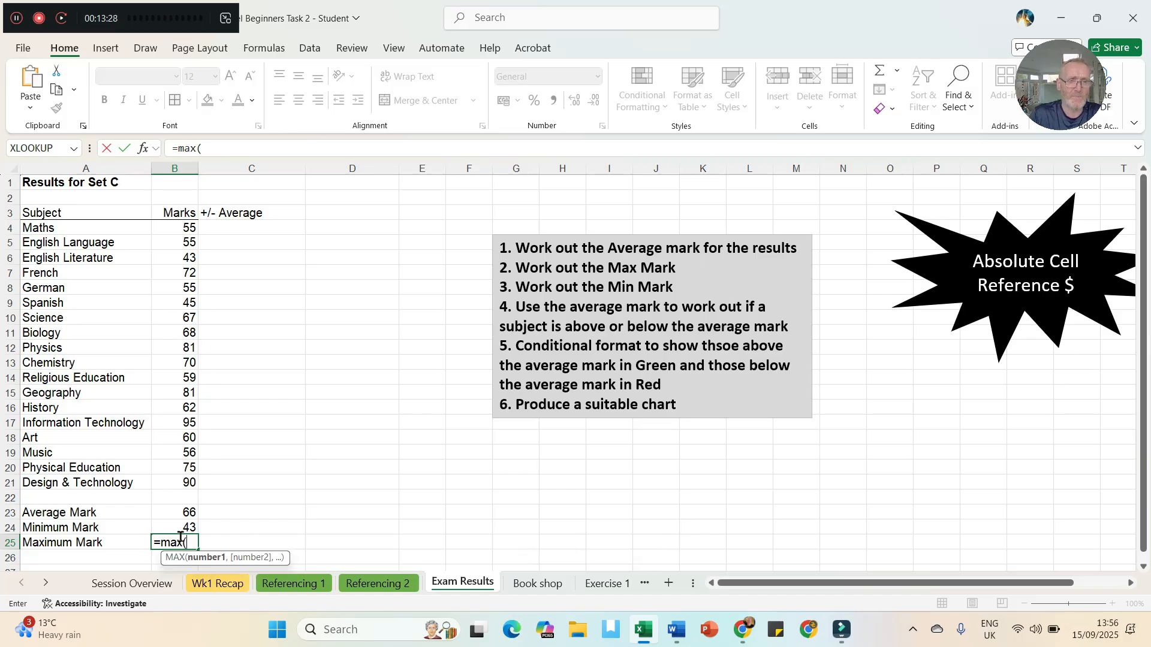
left_click_drag(174, 226, 180, 483)
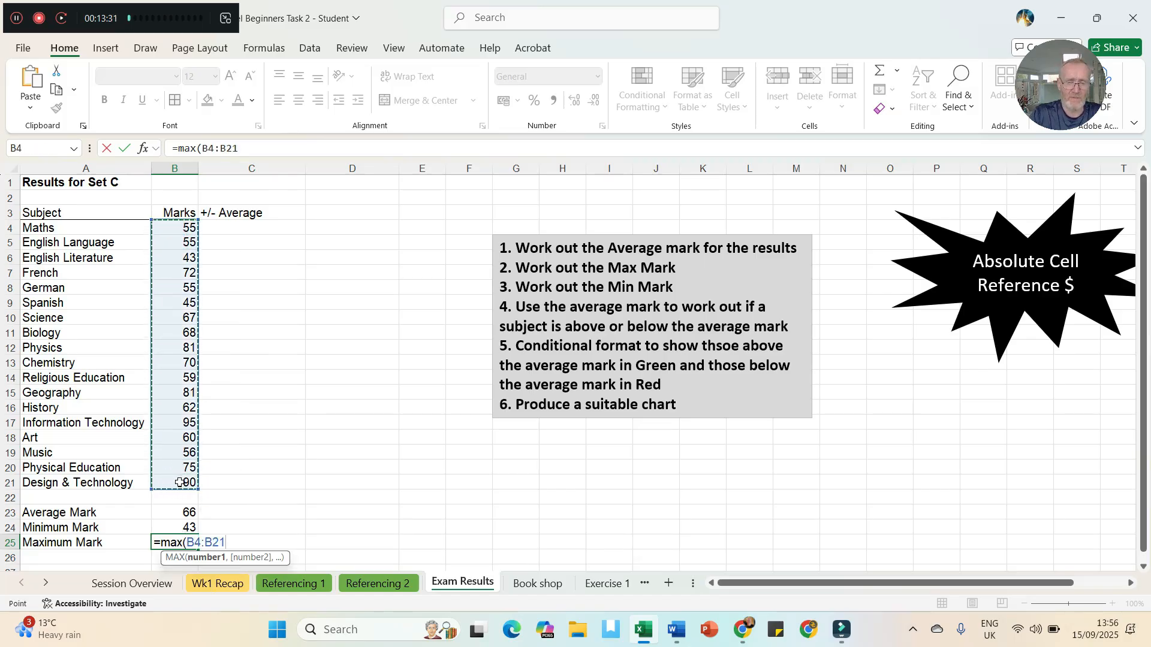
type(")")
key("Return")
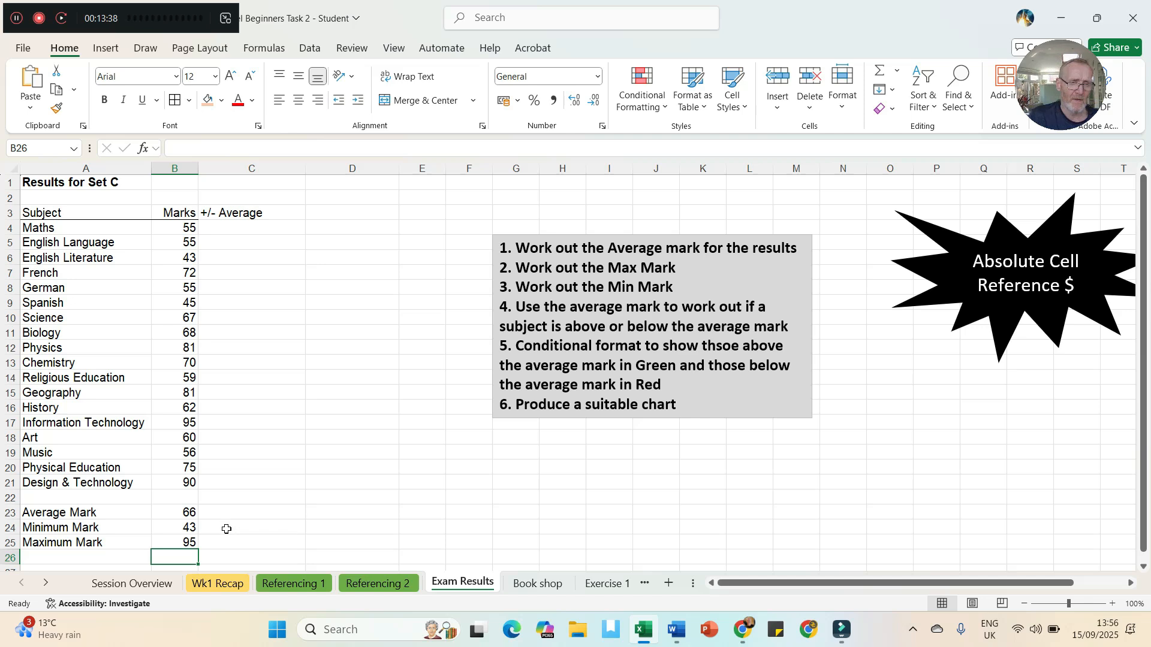
- Calculate the Maths difference from the average mark in C4 with the formula =B4-B23
left_click(227, 529)
left_click(221, 545)
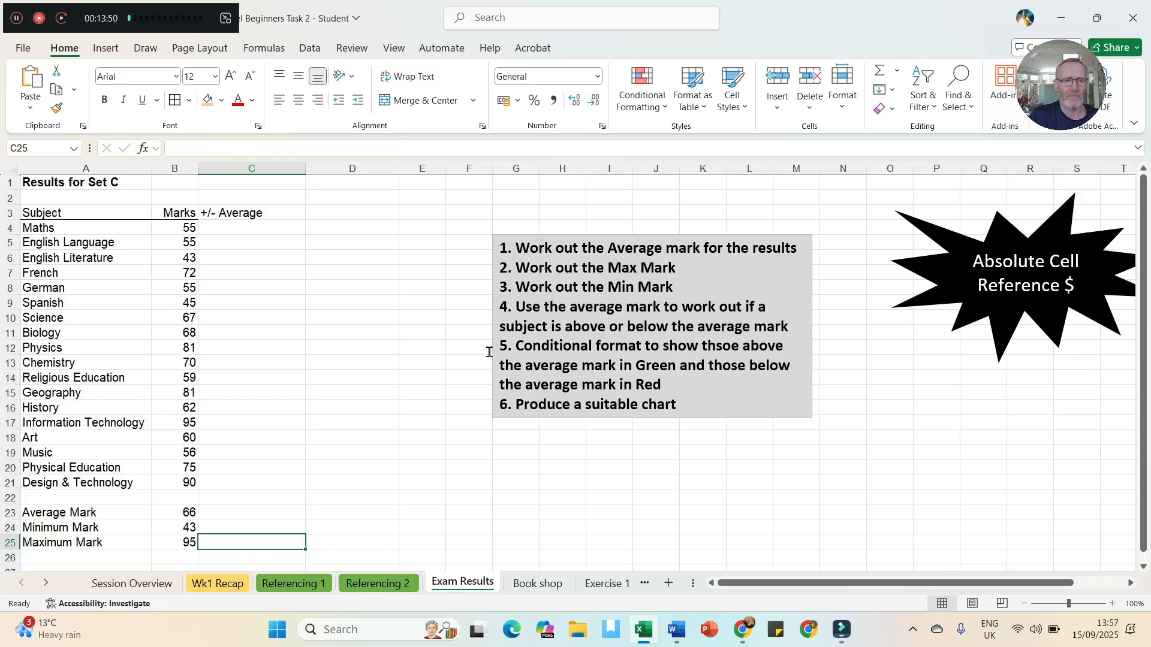
left_click(223, 227)
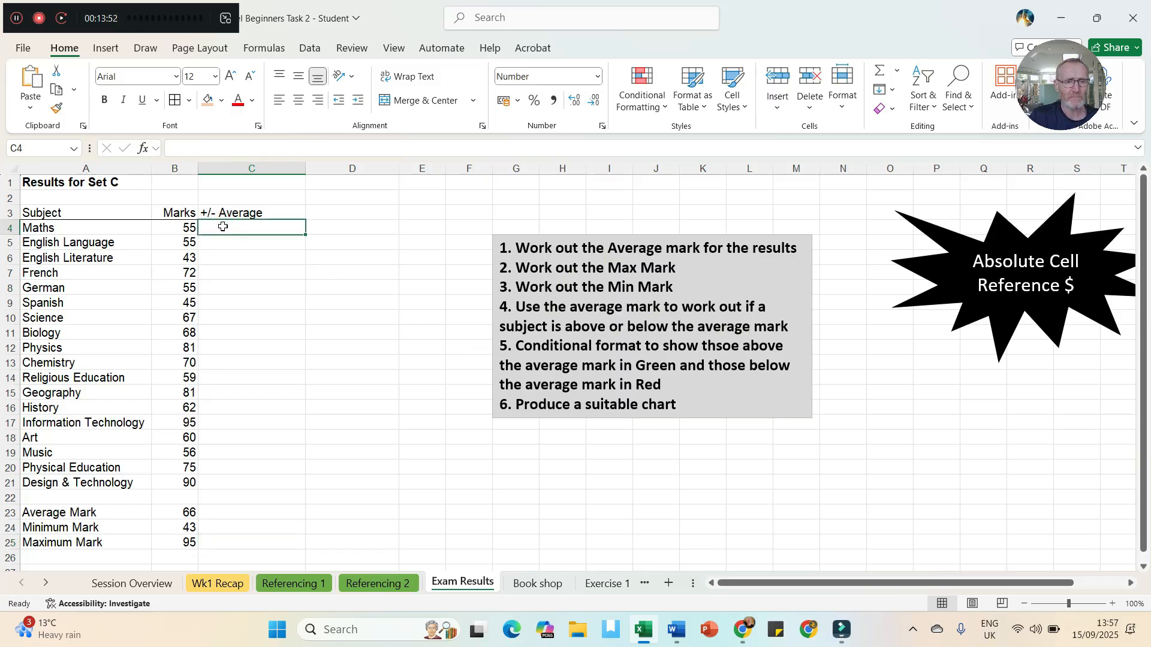
type("=")
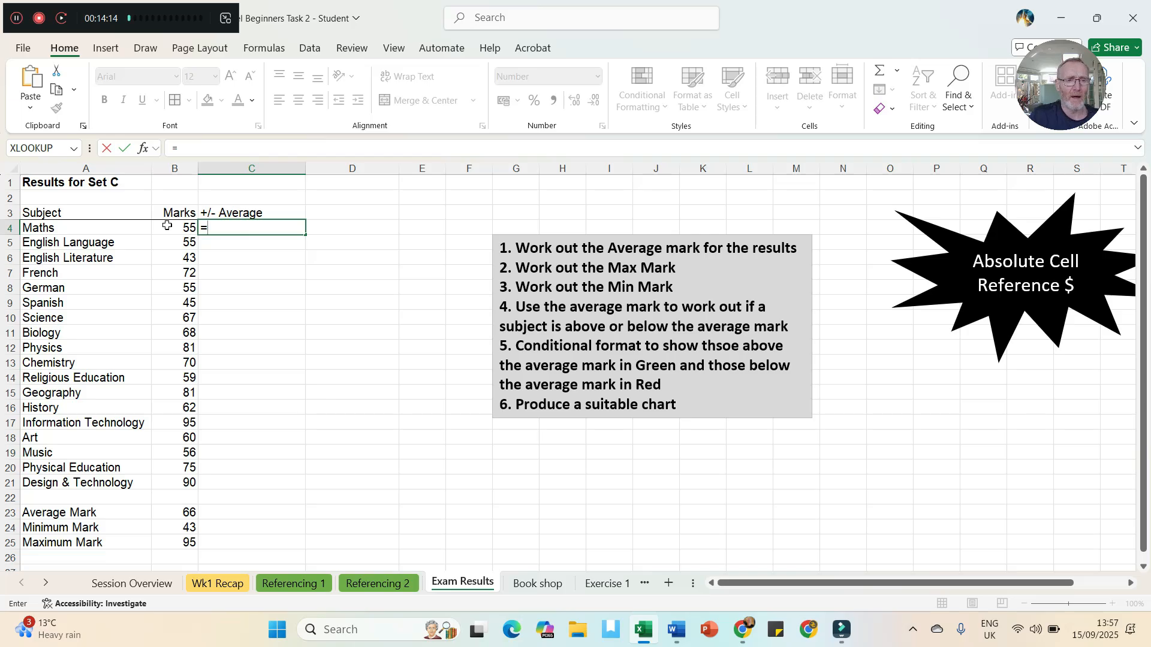
left_click(168, 227)
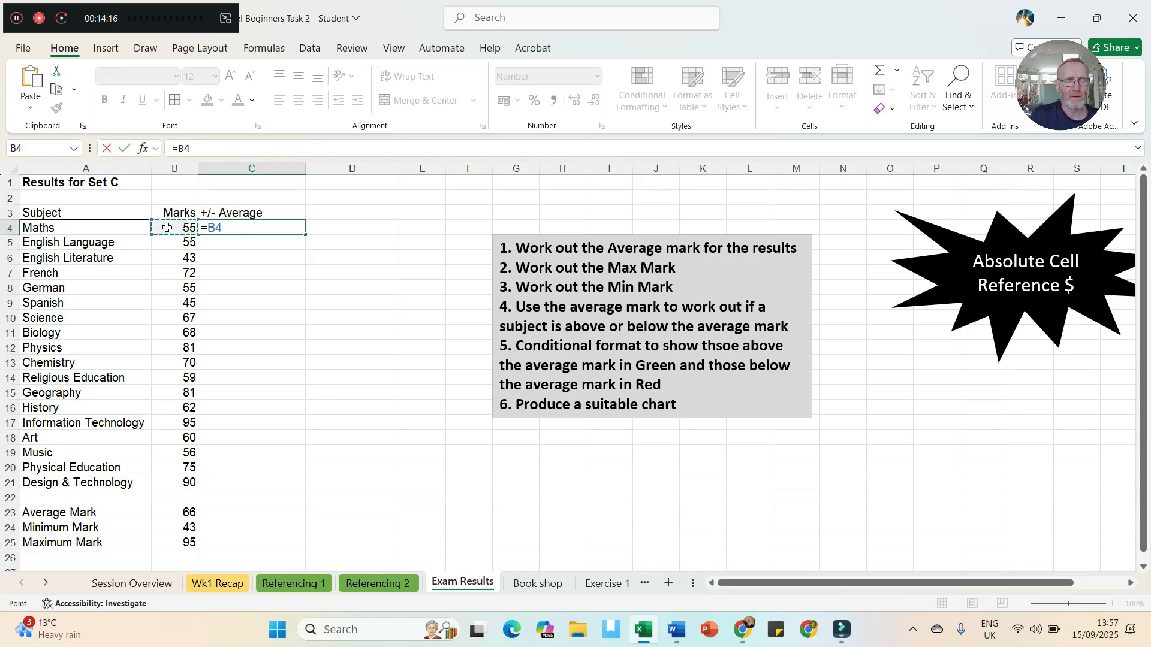
type("-")
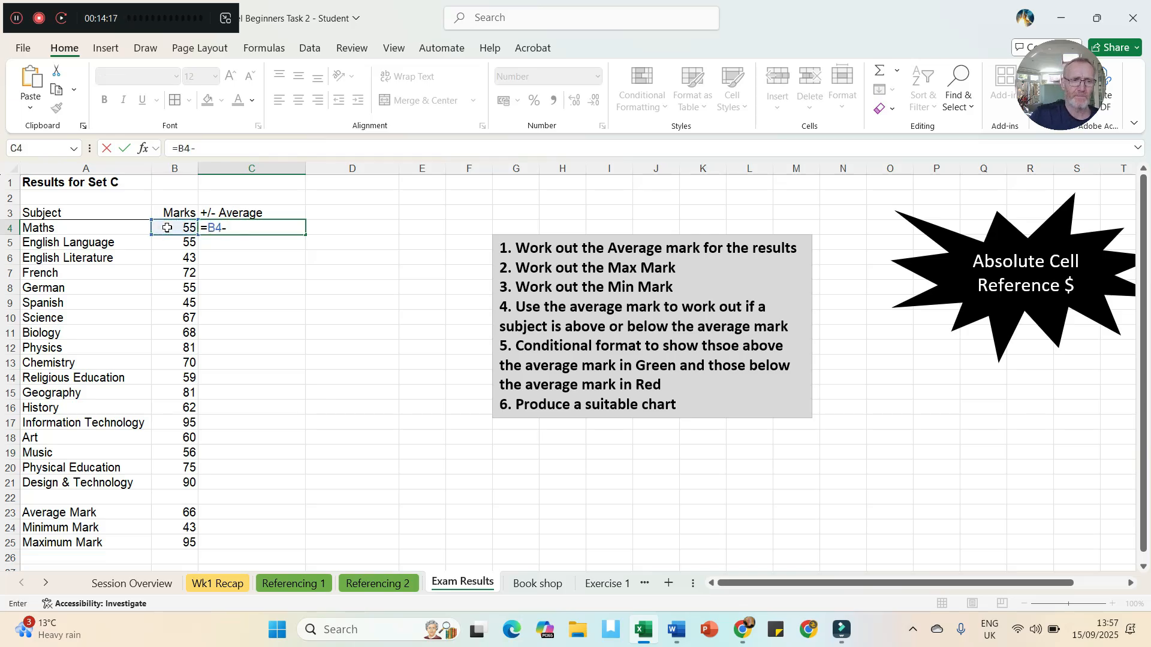
left_click(188, 513)
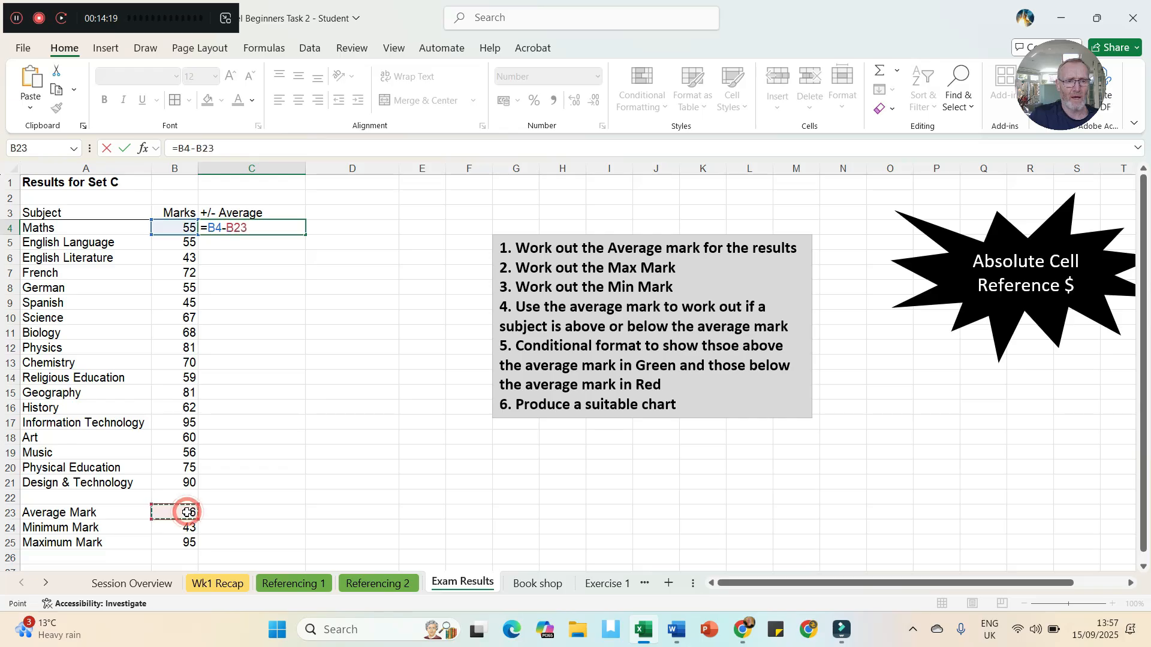
key("Return")
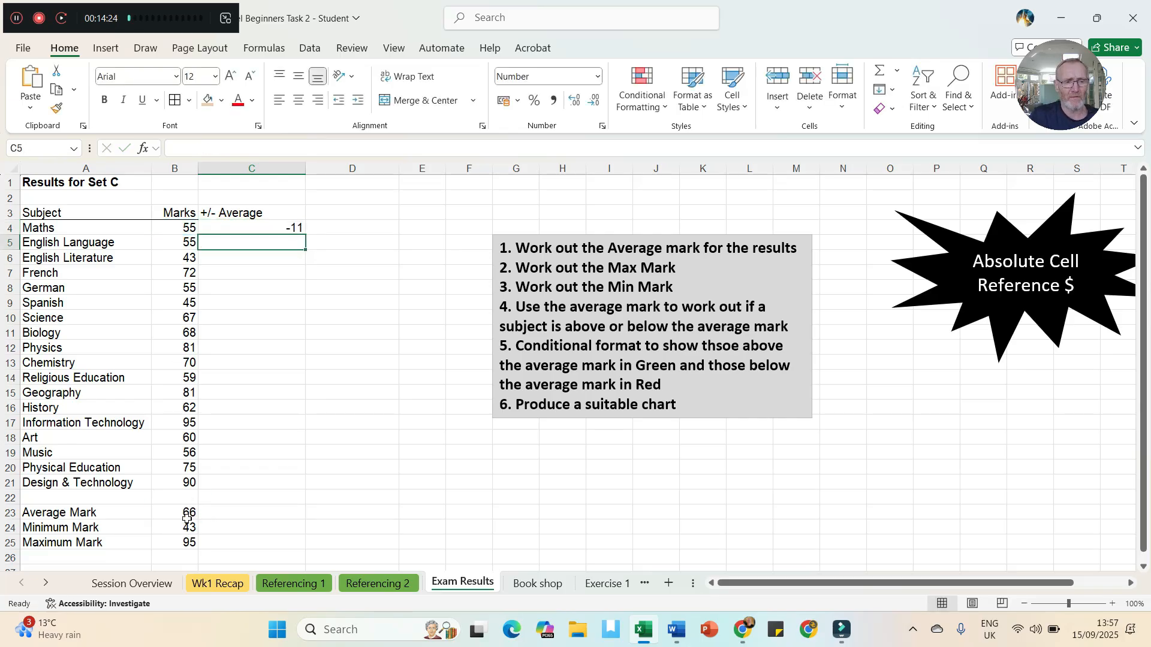
- Make the average mark reference in C4 absolute so the formula reads =B4-$B$23
left_click(270, 228)
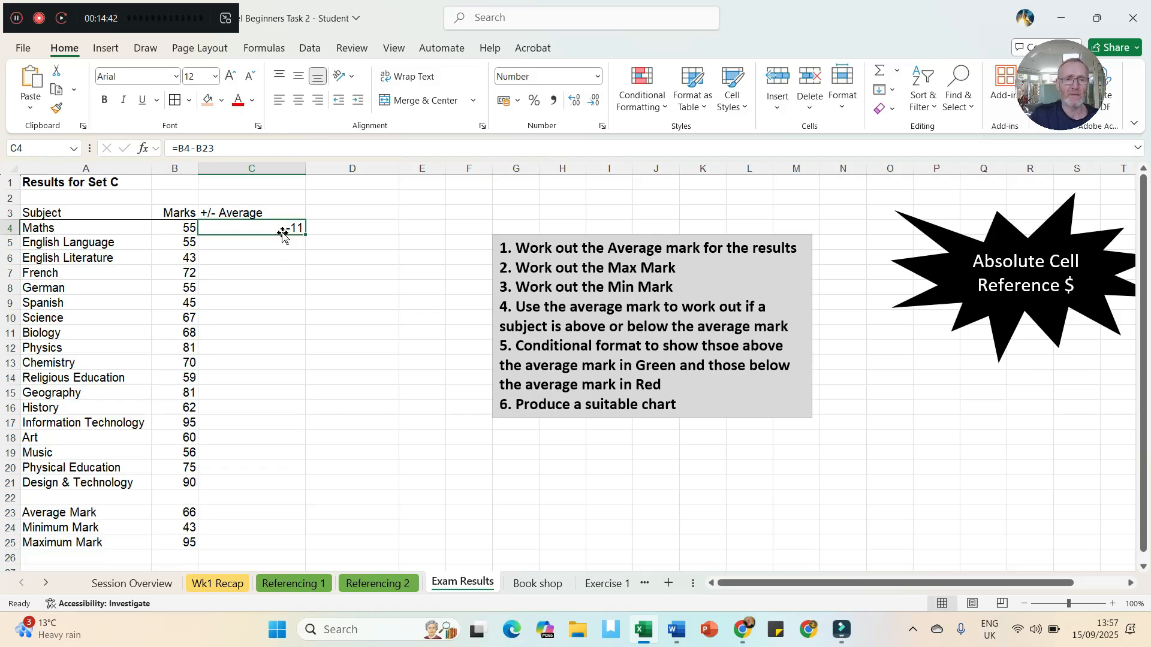
left_click(199, 147)
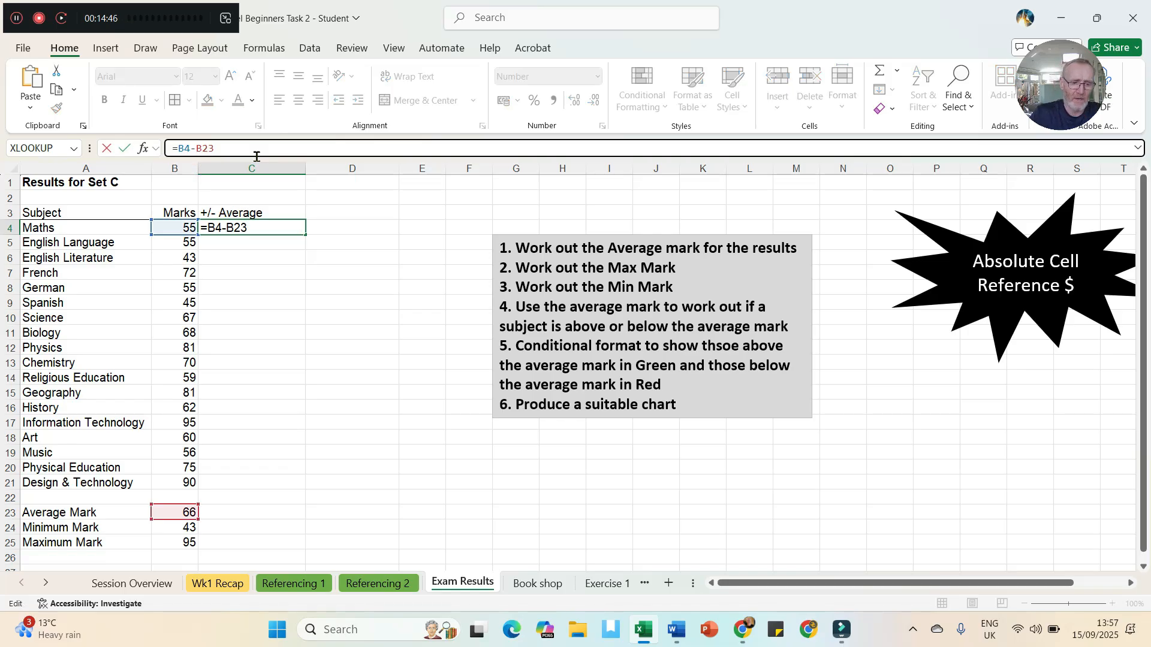
type("$B")
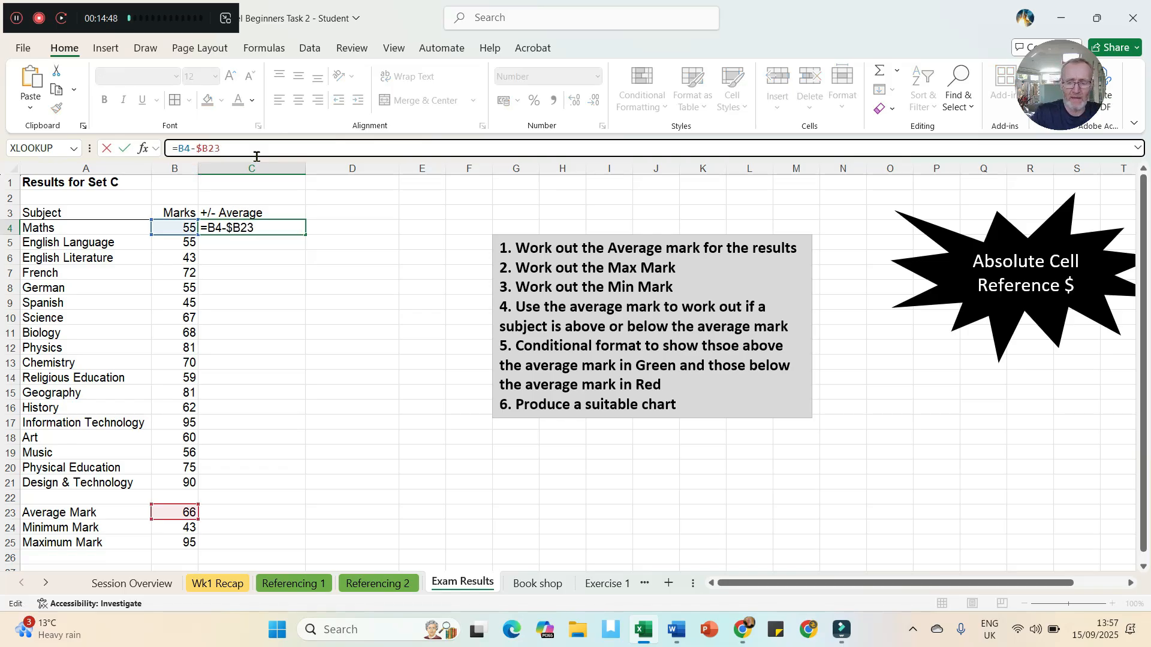
type("$")
key("Return")
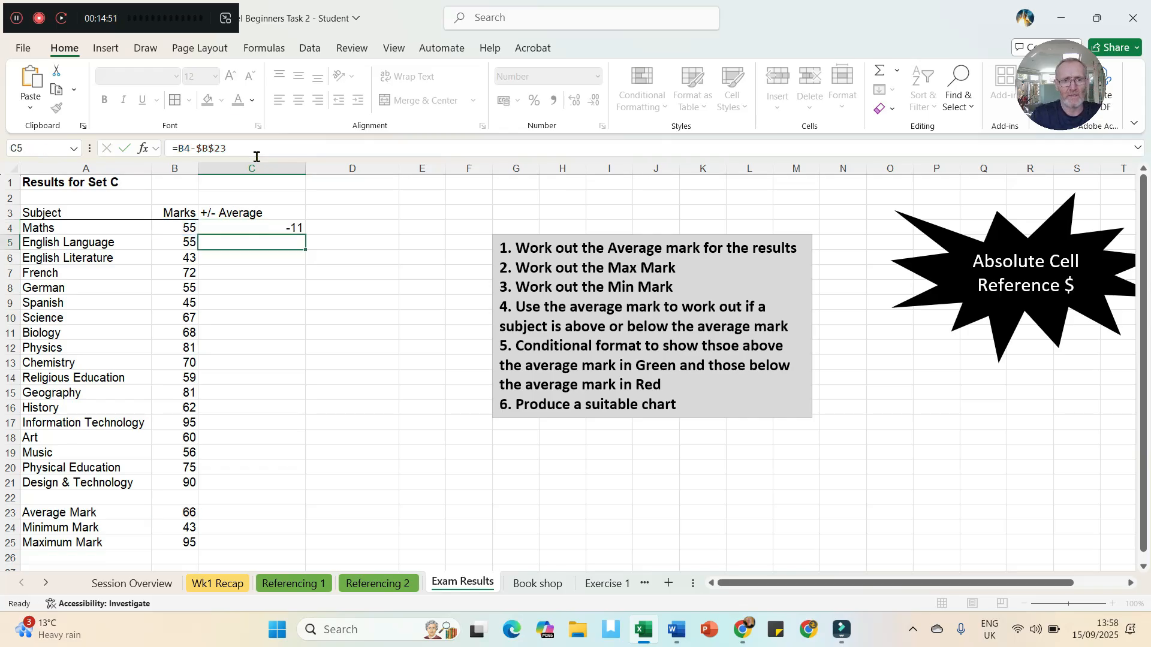
- Fill the C4 formula down to Design & Technology in C21 and autofit the width of column C
left_click(276, 230)
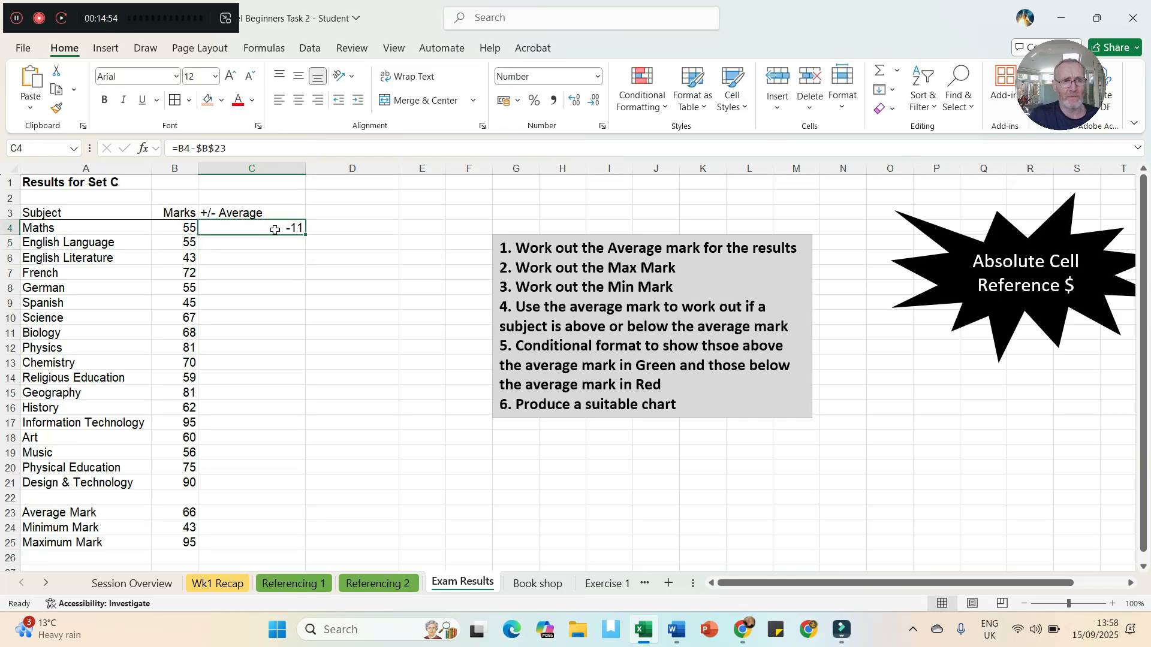
left_click_drag(306, 236, 290, 490)
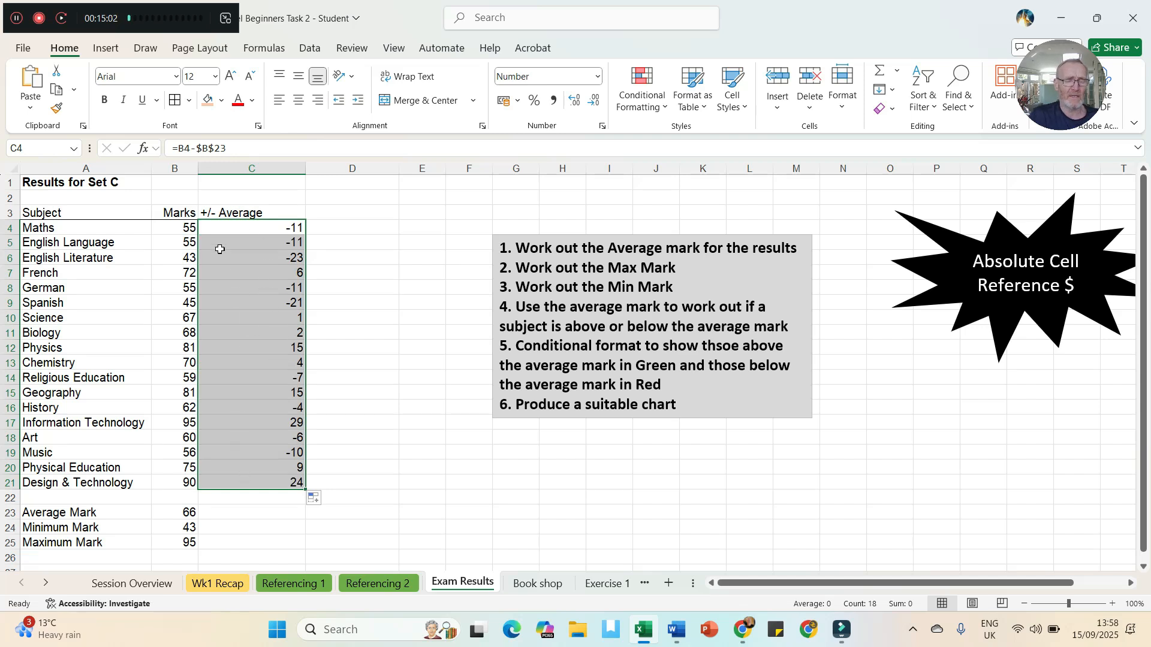
double_click(308, 168)
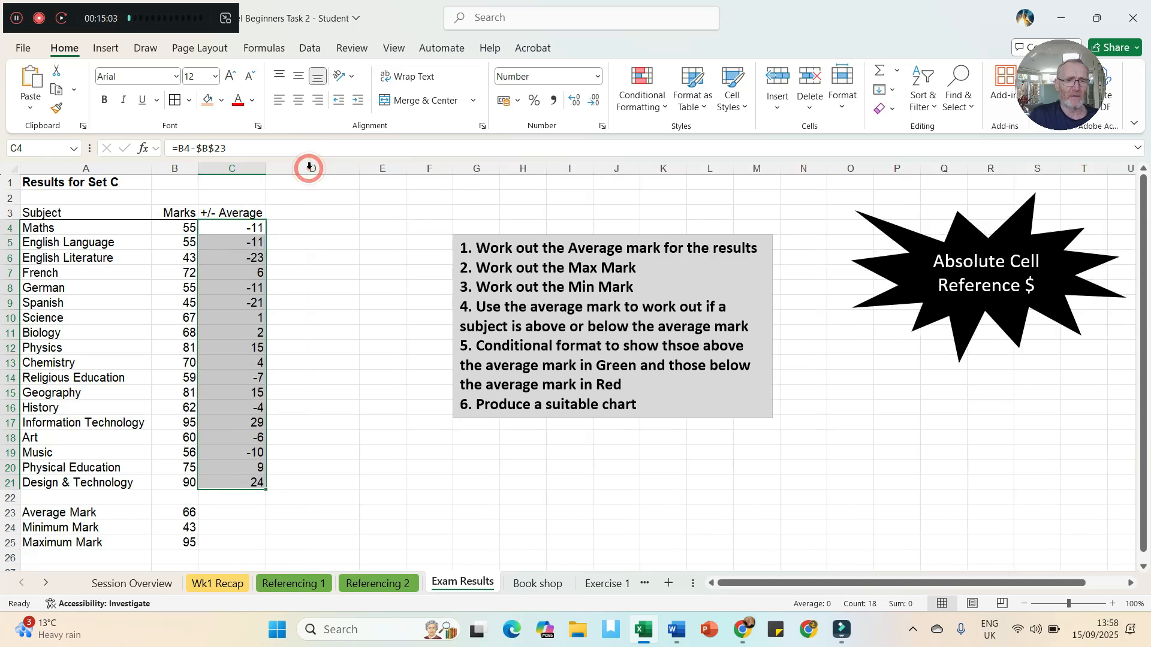
- Apply all borders to the results table in A3:C21
left_click(238, 257)
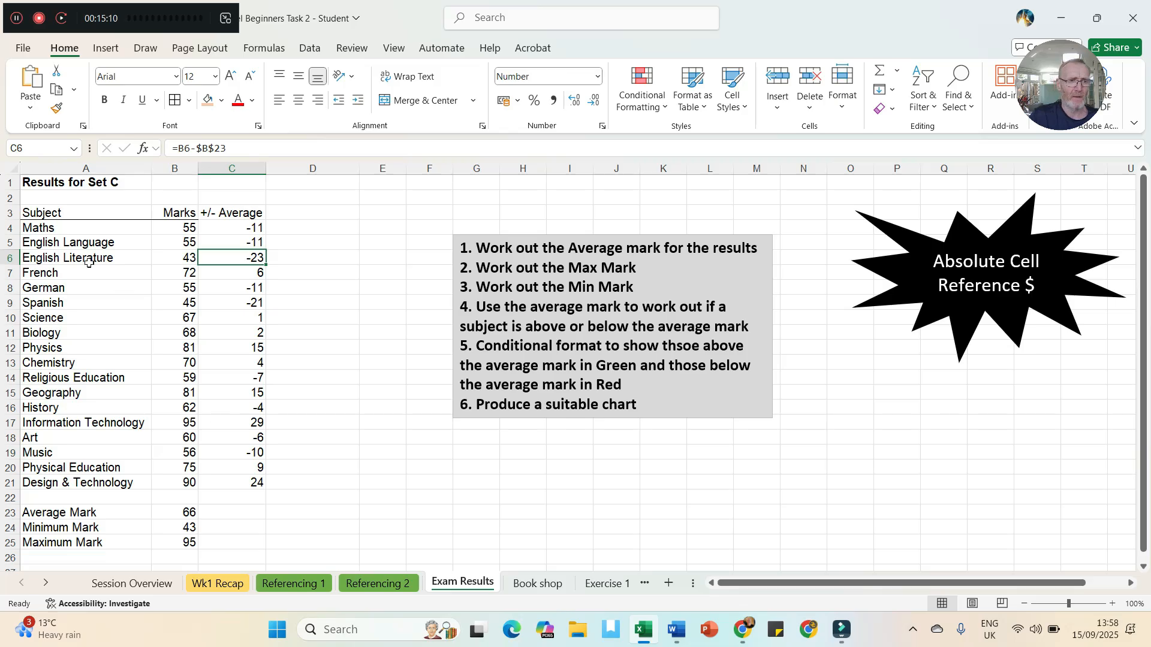
left_click_drag(82, 216, 212, 480)
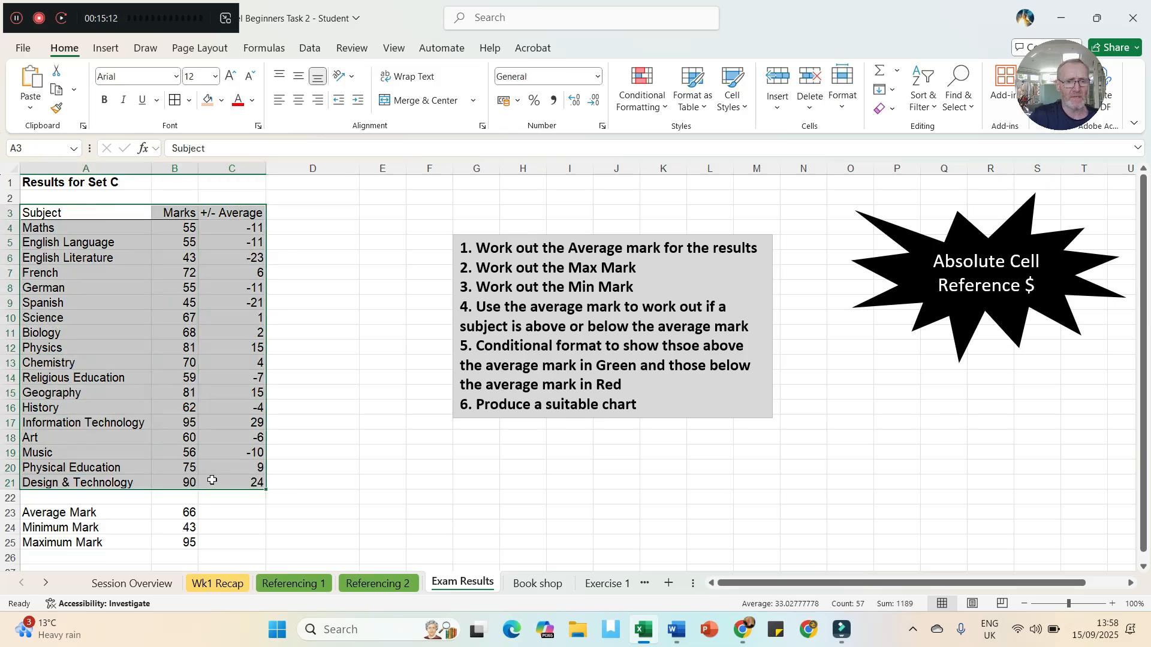
left_click(174, 100)
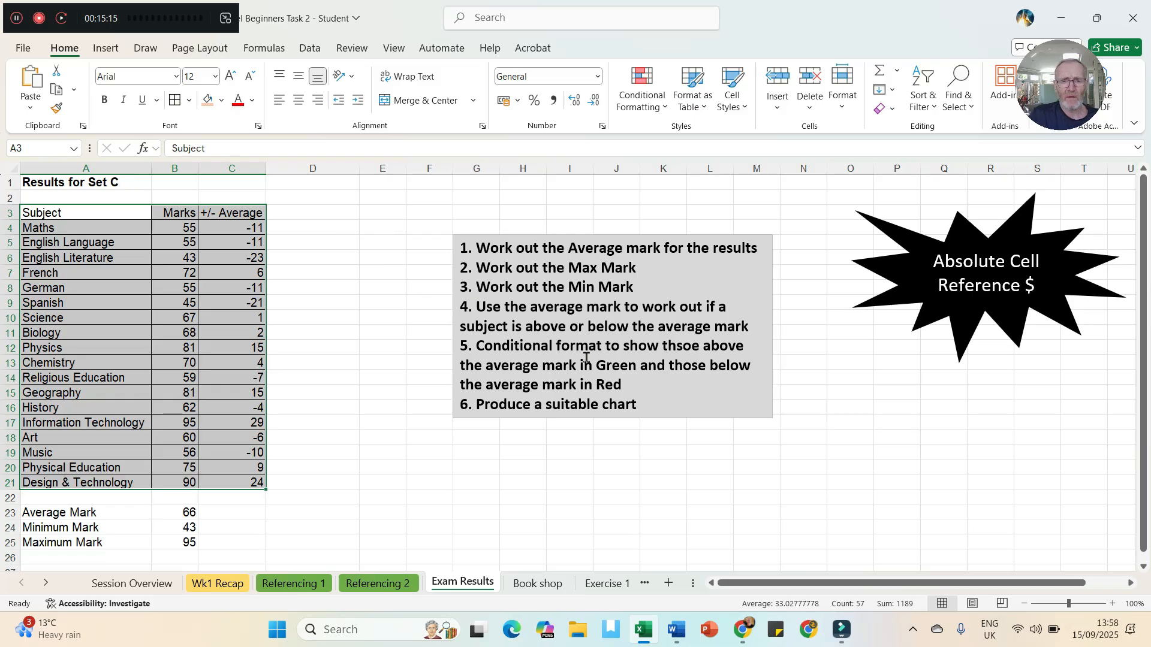
- Correct the misspelled word "thsoe" to "those" in instruction 5 of the task text box
left_click(689, 351)
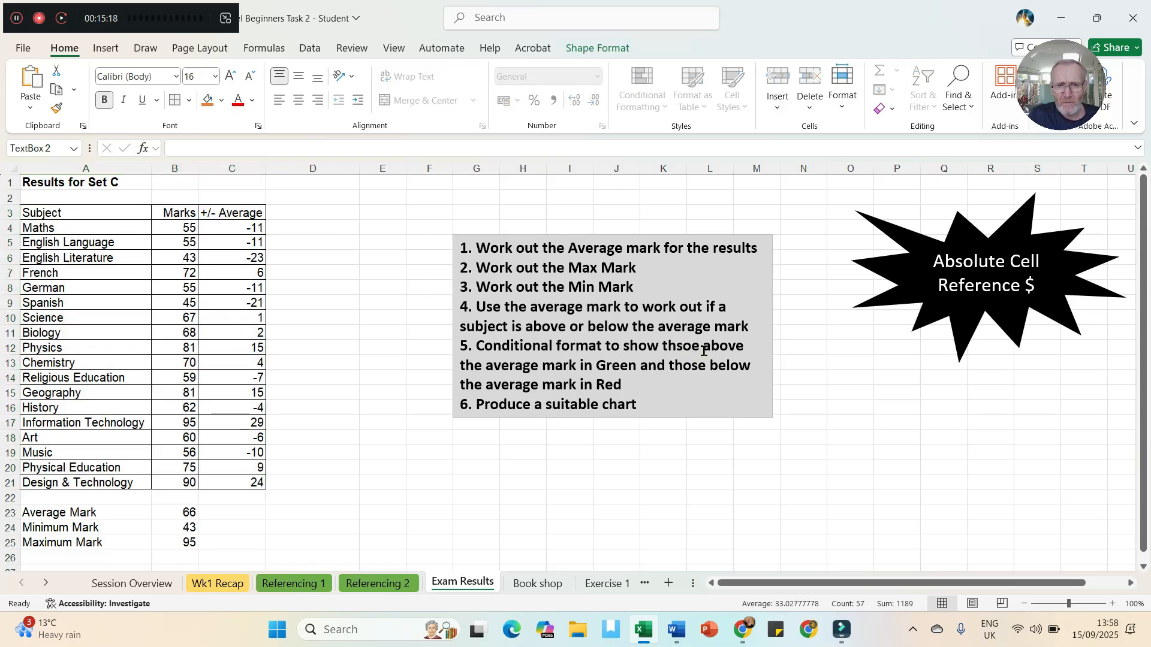
key("BackSpace")
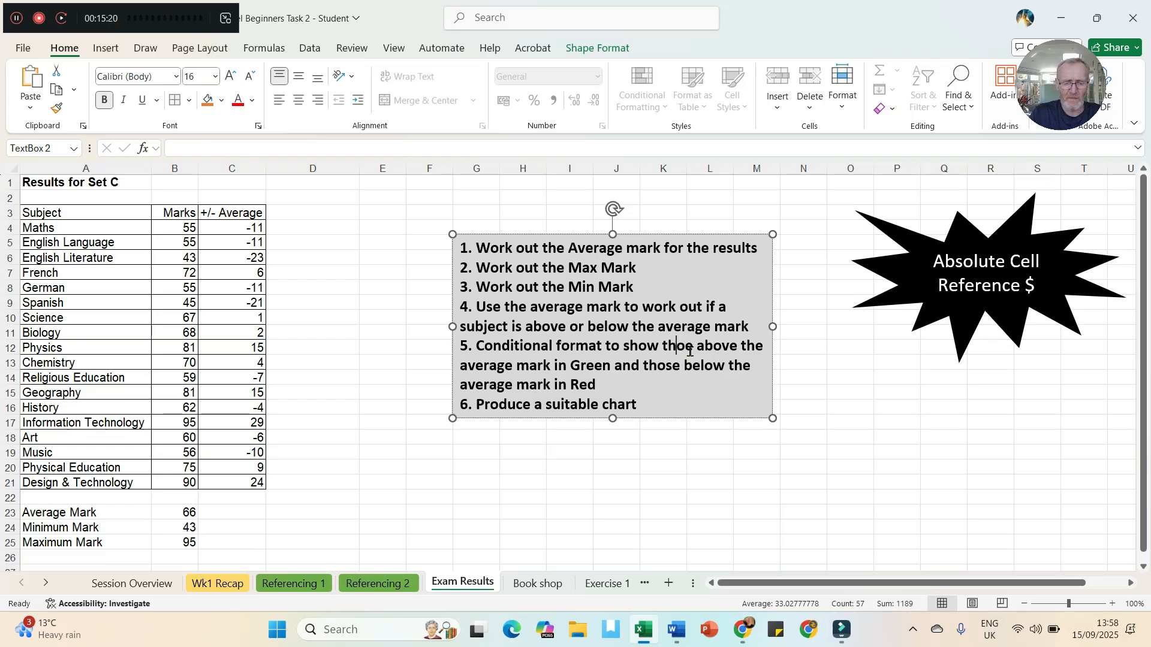
type("s")
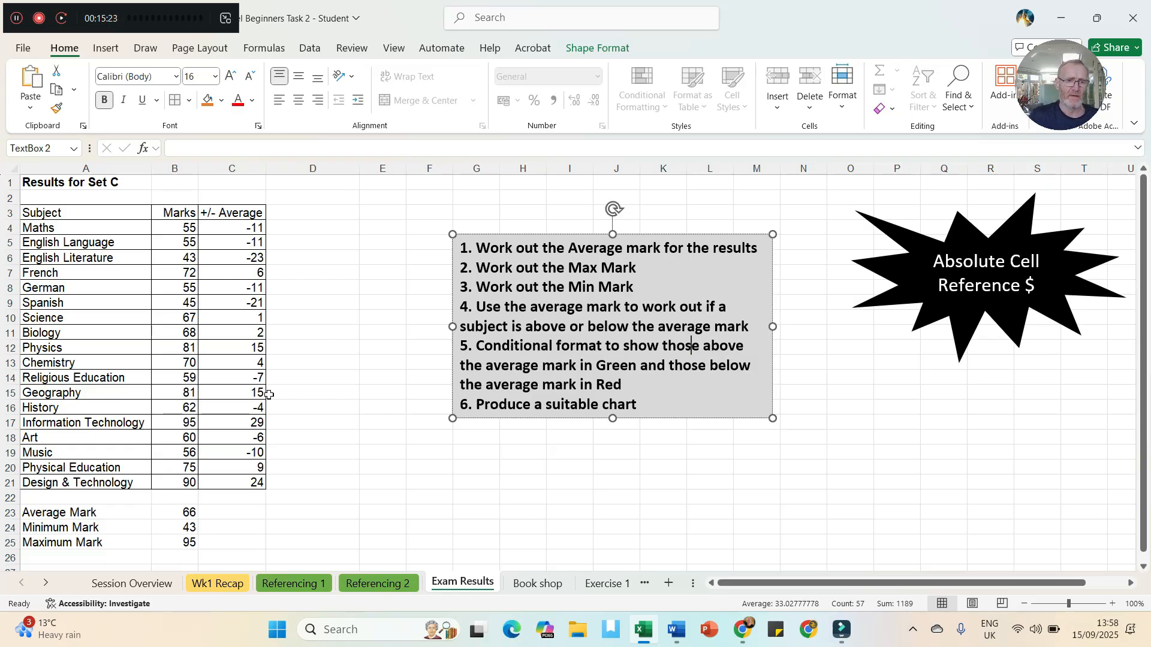
left_click(240, 391)
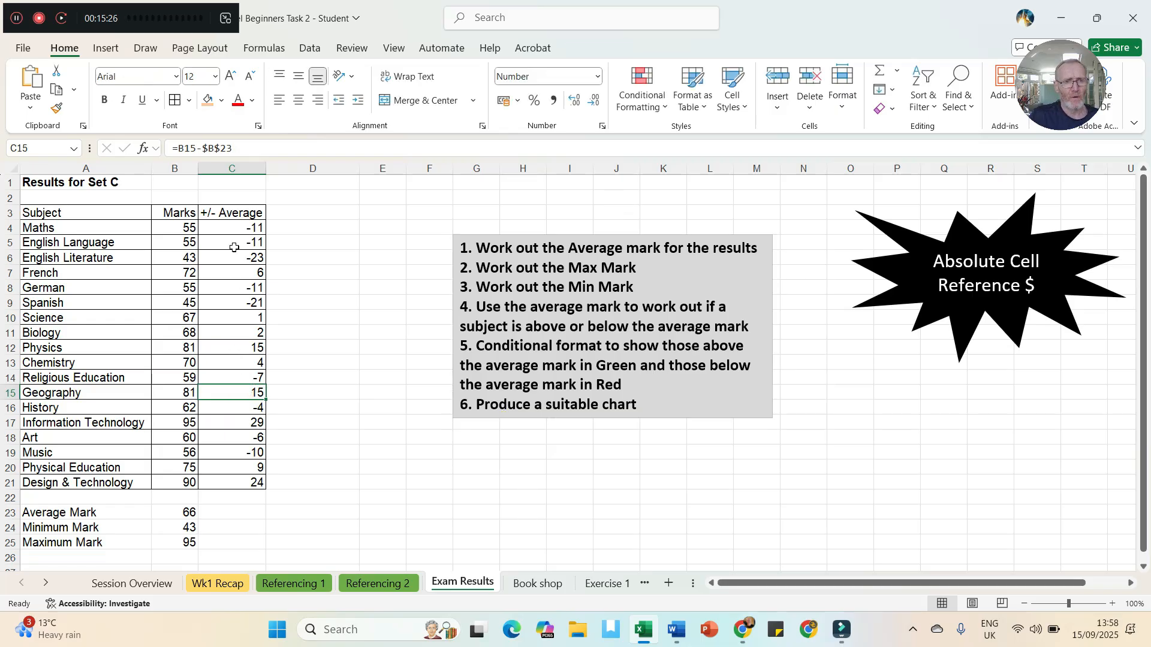
- Conditionally format the +/- Average values in C4:C21 greater than 0 with Green Fill with Dark Green Text
left_click_drag(234, 228, 233, 465)
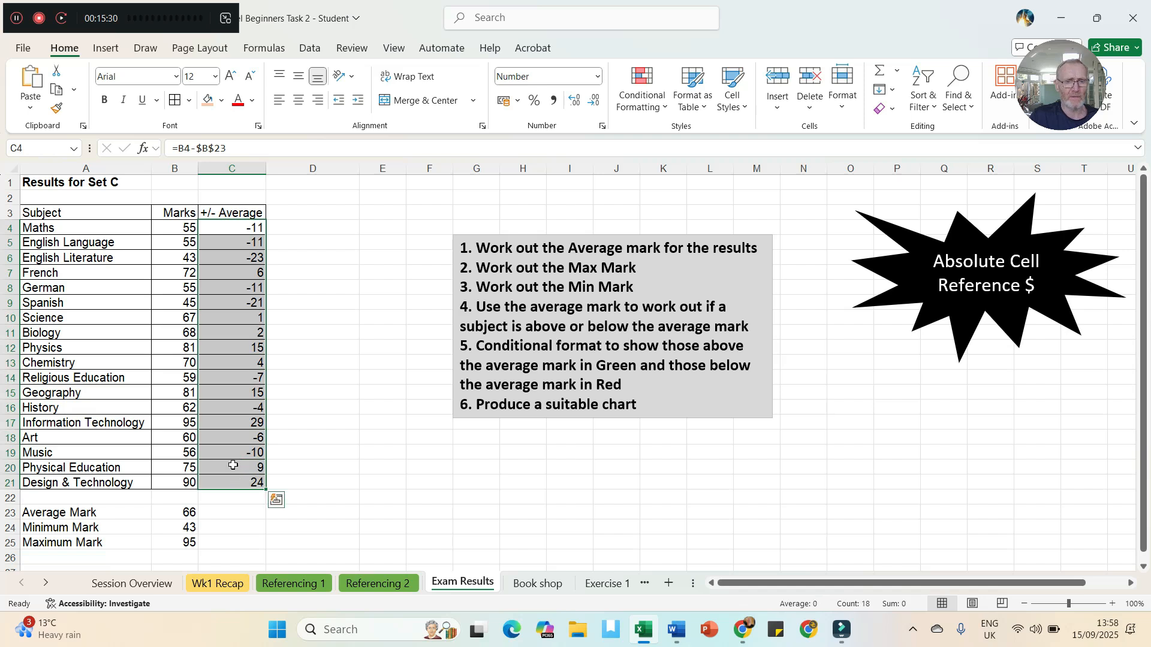
left_click(662, 109)
mouse_move(676, 138)
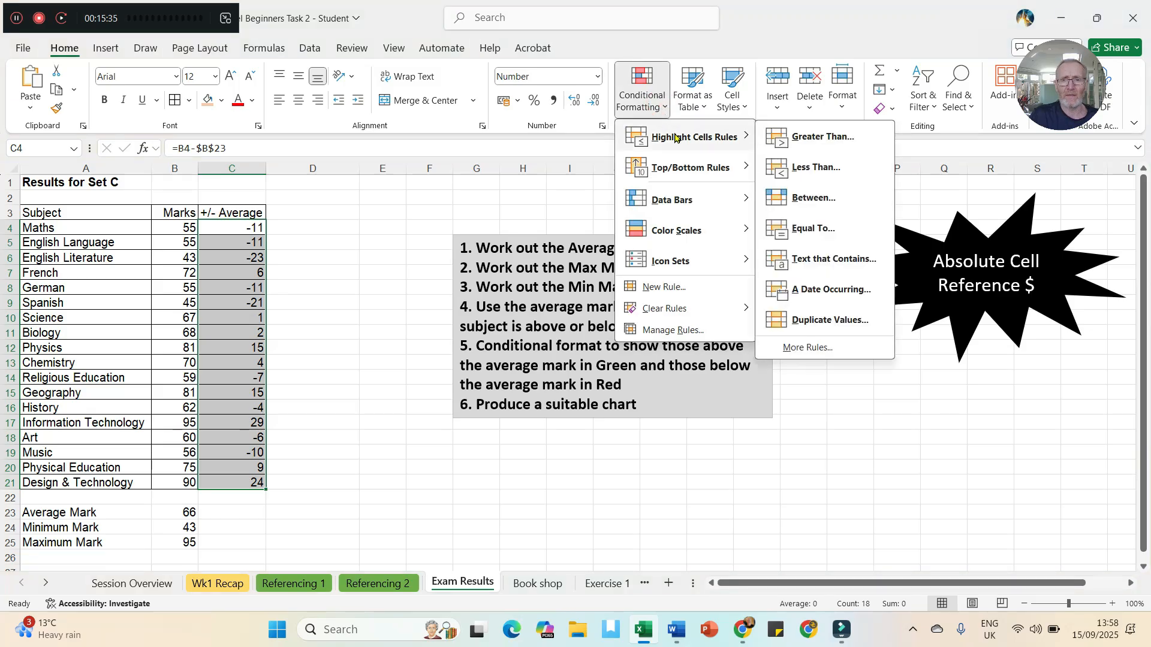
left_click(810, 139)
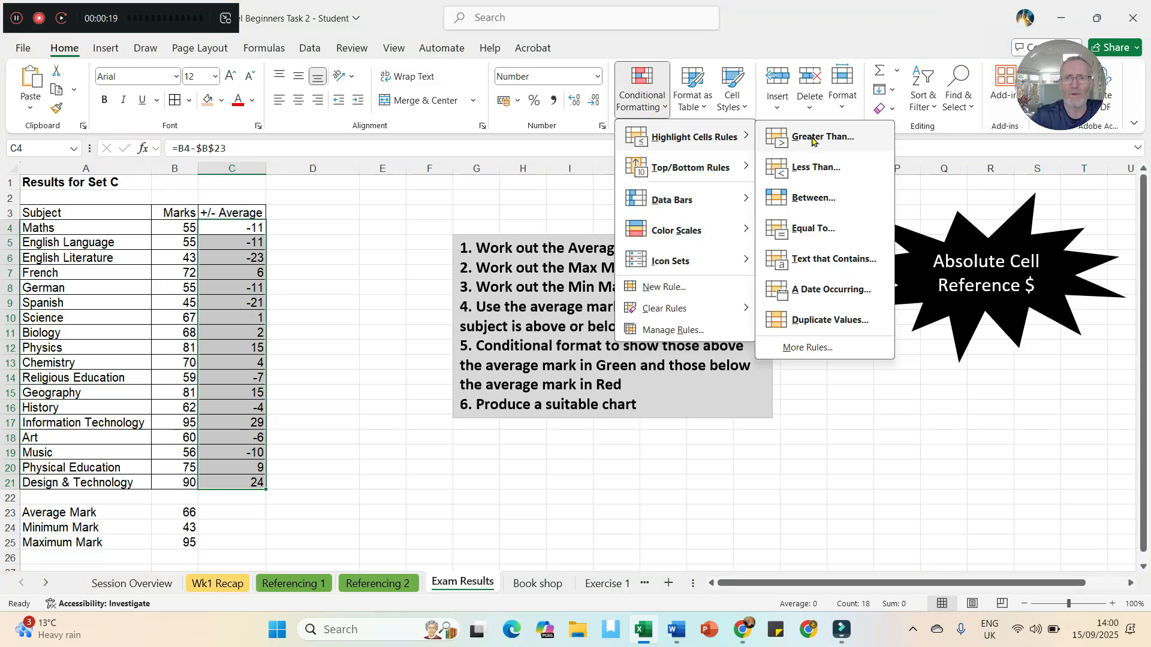
left_click(812, 141)
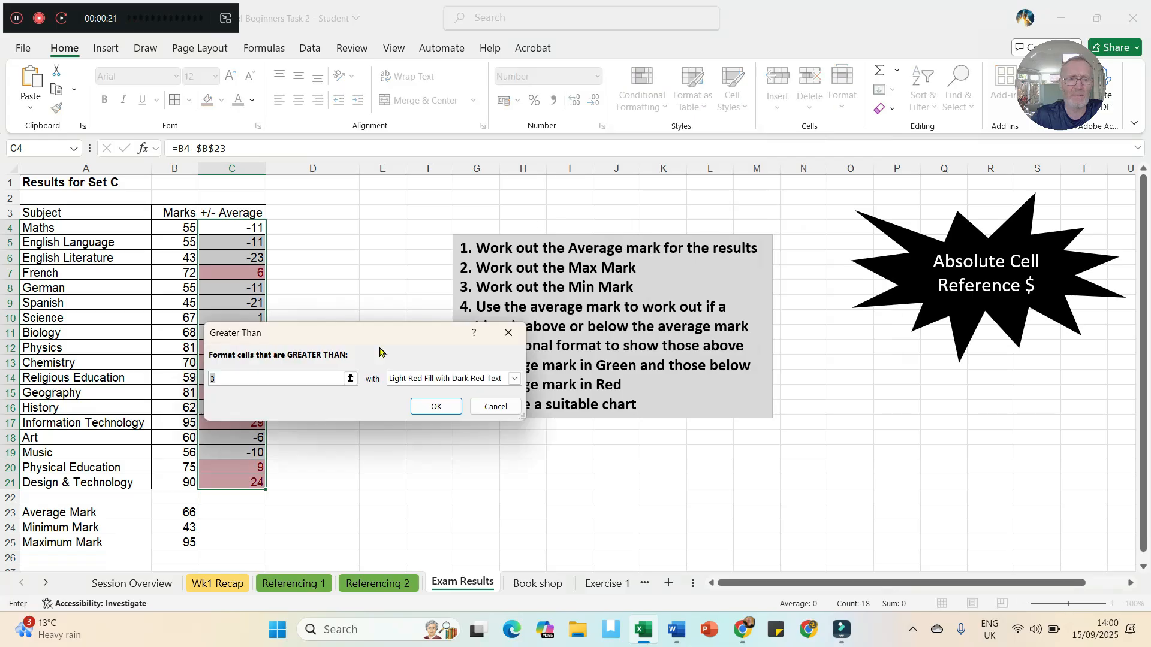
type("0")
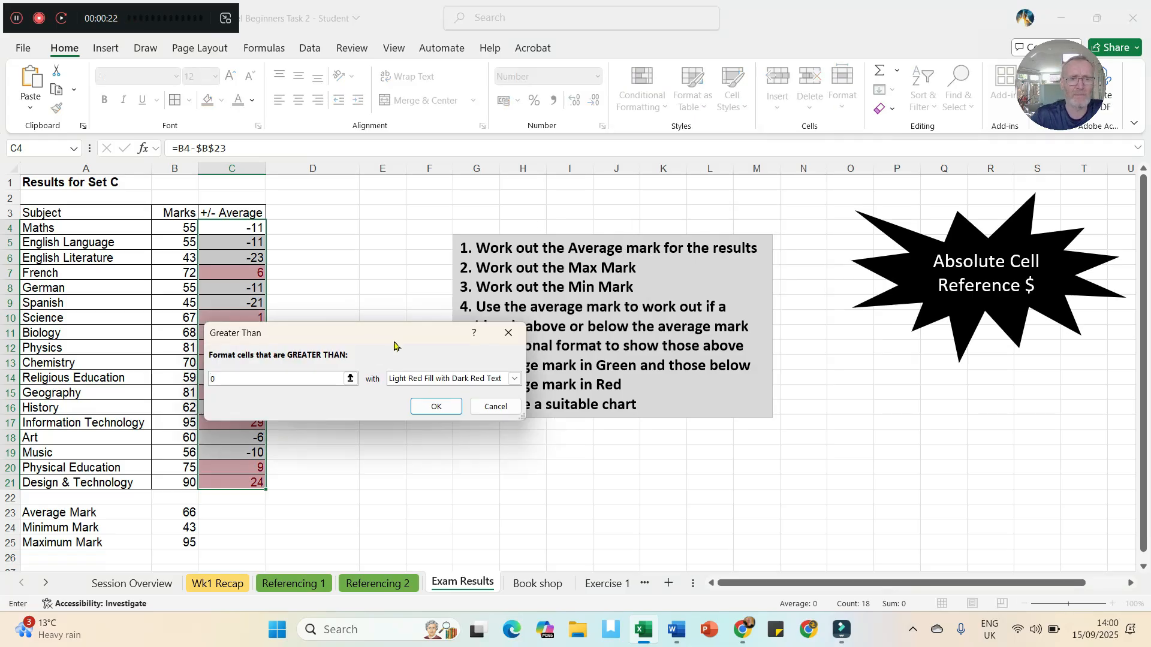
left_click(514, 378)
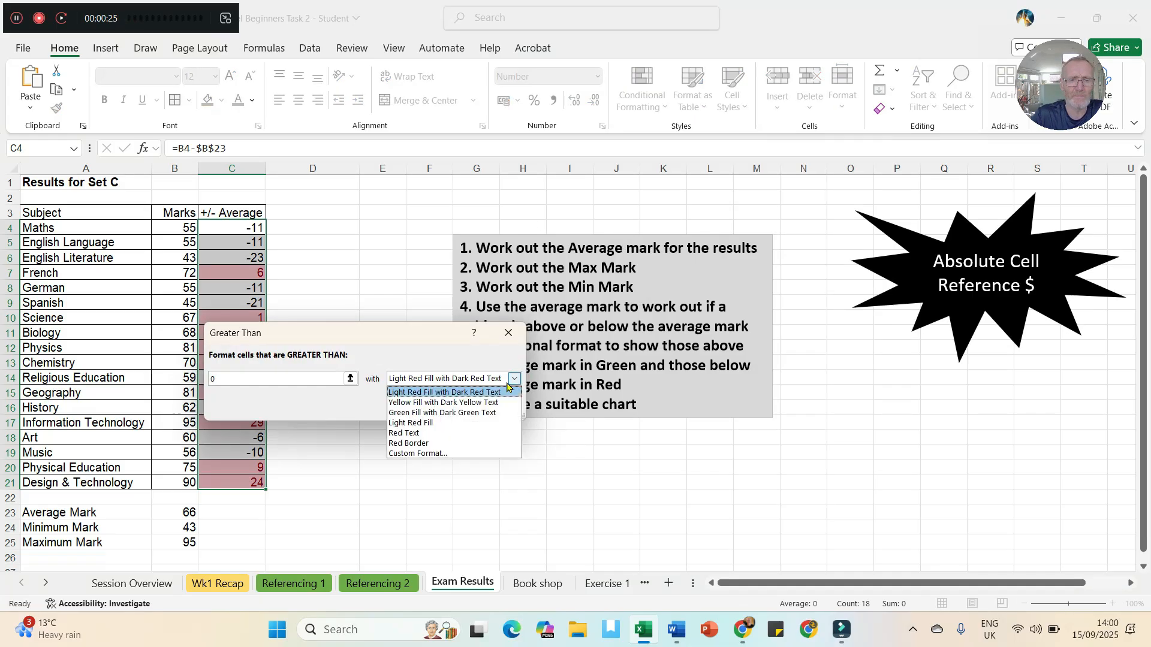
left_click(467, 413)
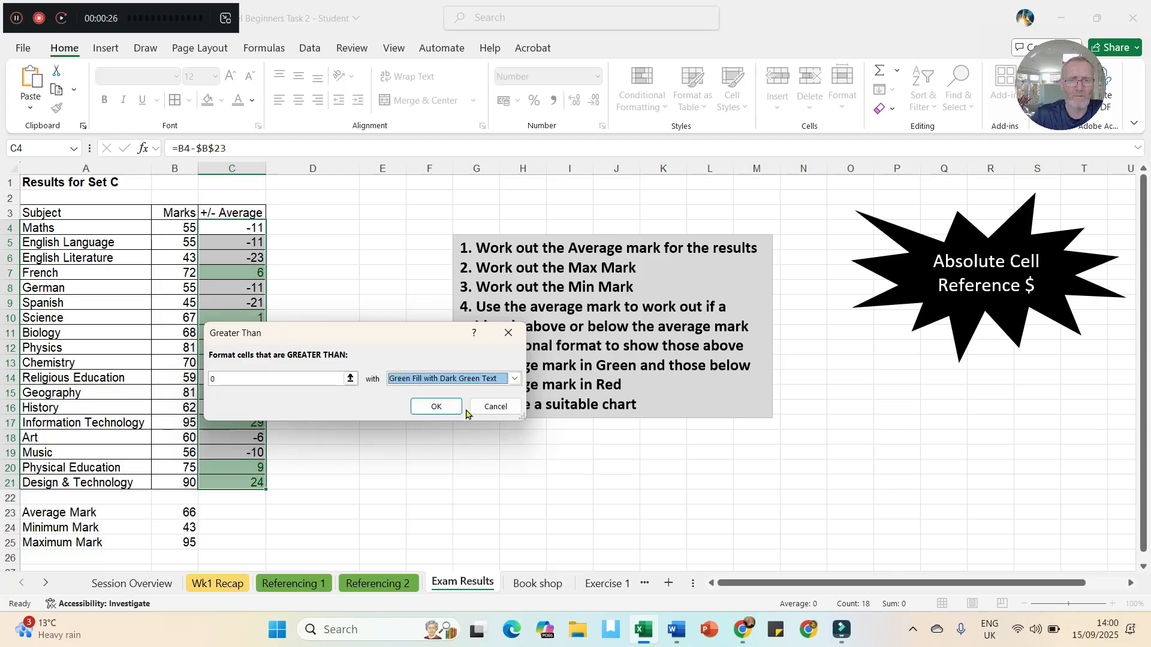
left_click(430, 407)
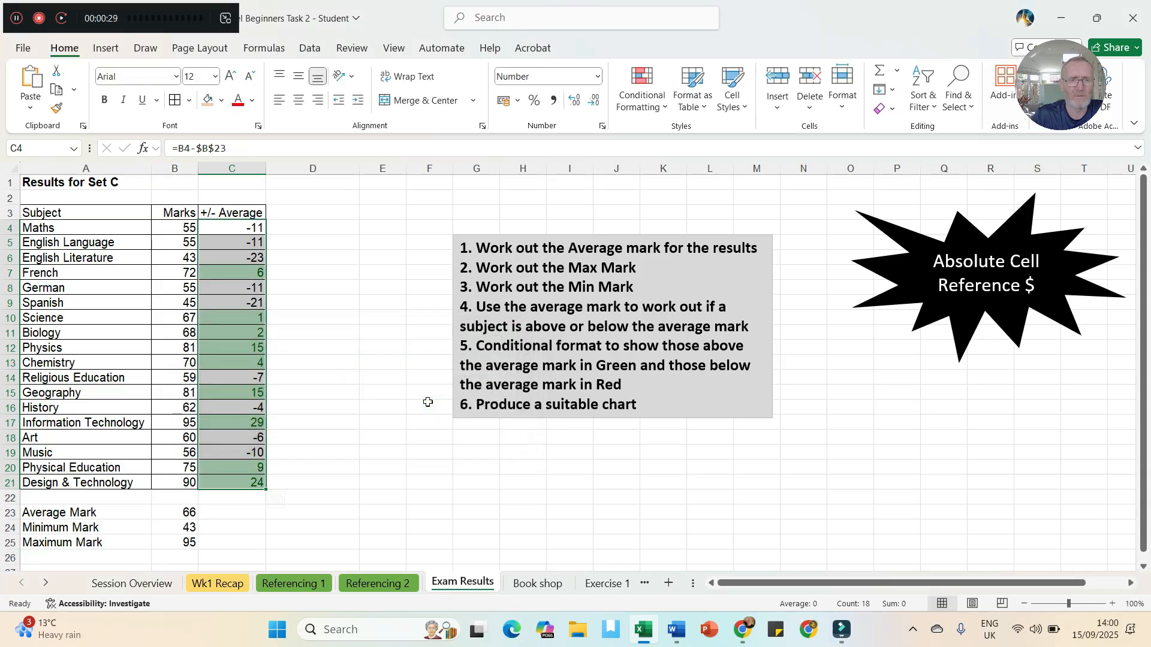
- Conditionally format the +/- Average values in C4:C21 less than 0 with Light Red Fill with Dark Red Text
left_click(664, 110)
mouse_move(672, 139)
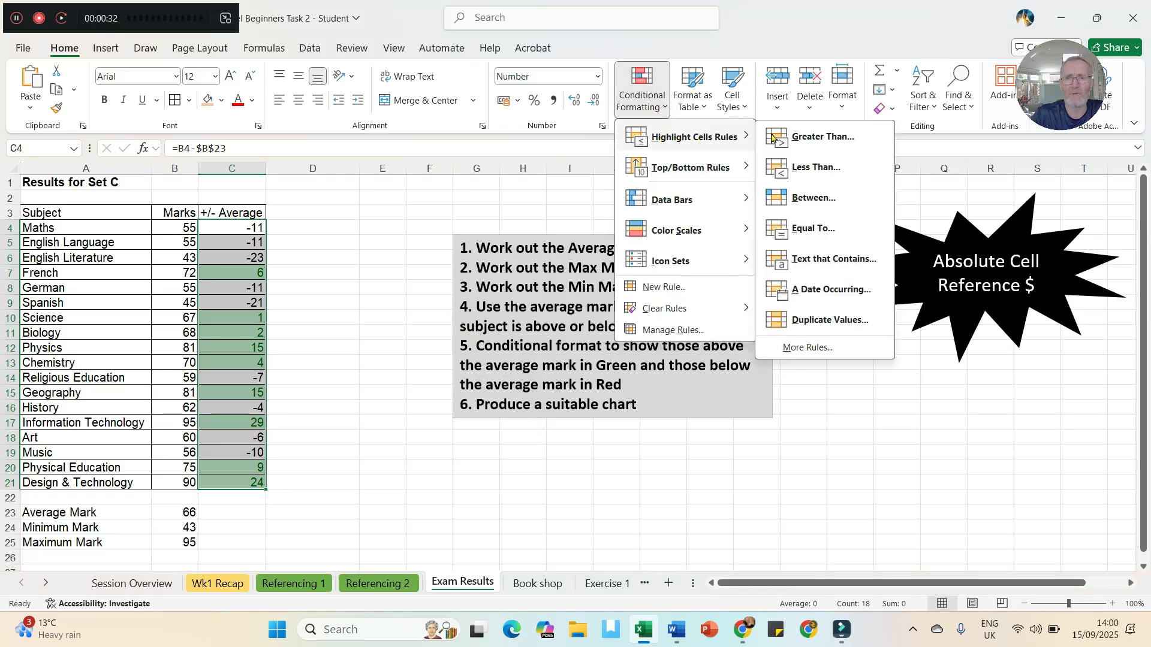
left_click(813, 172)
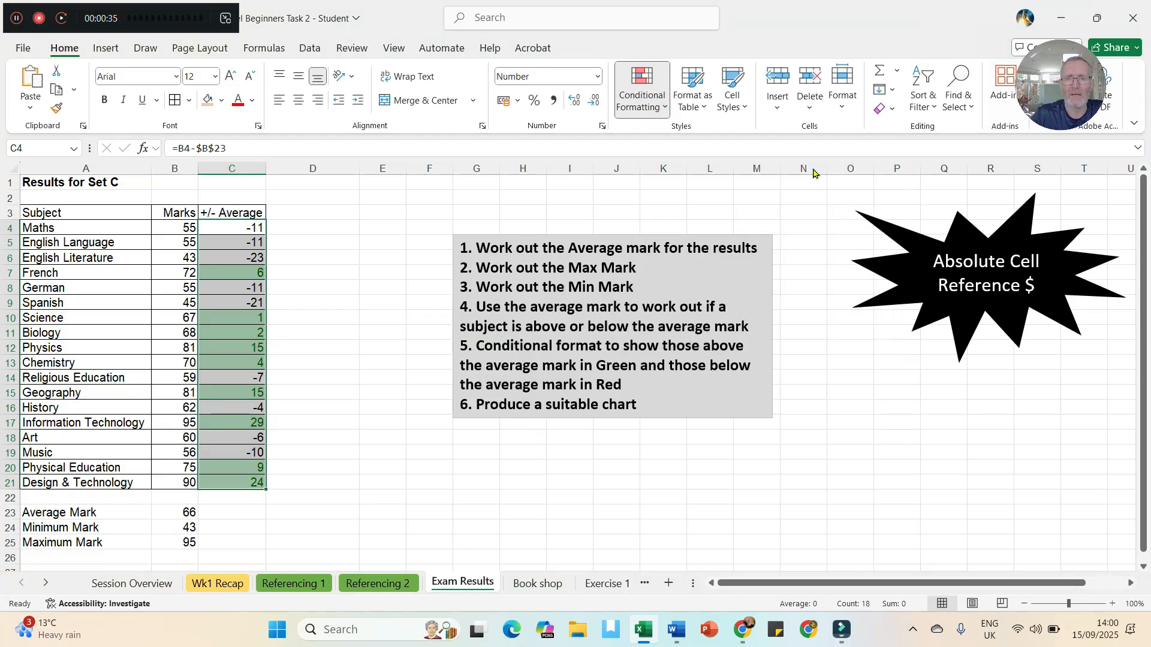
type("0")
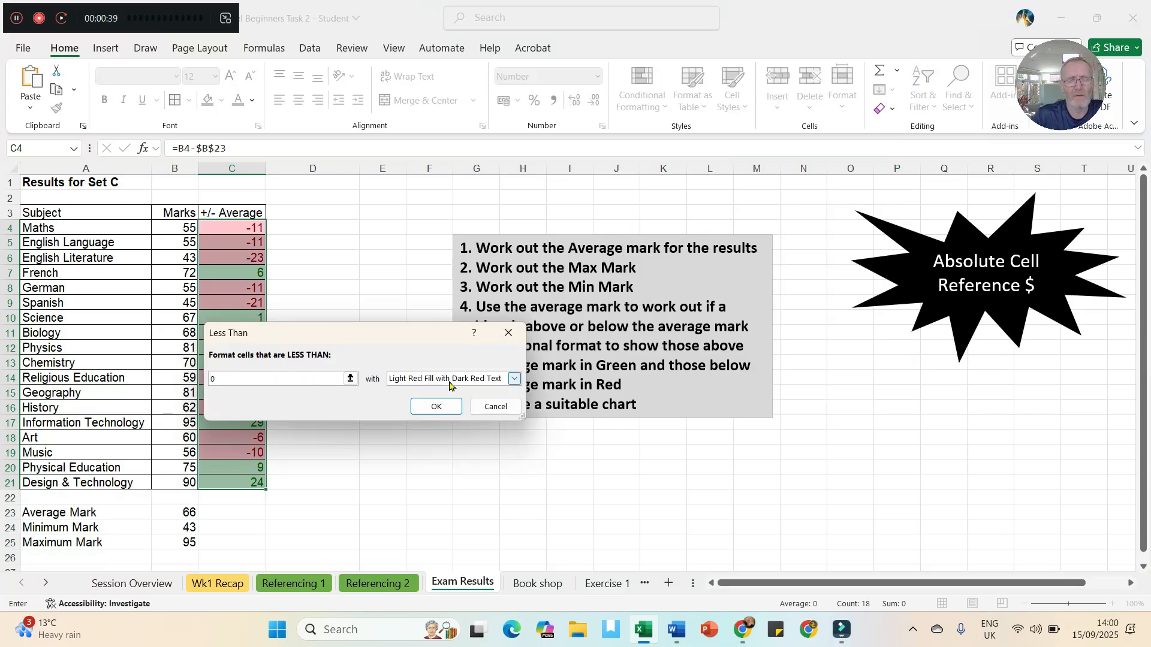
left_click(444, 407)
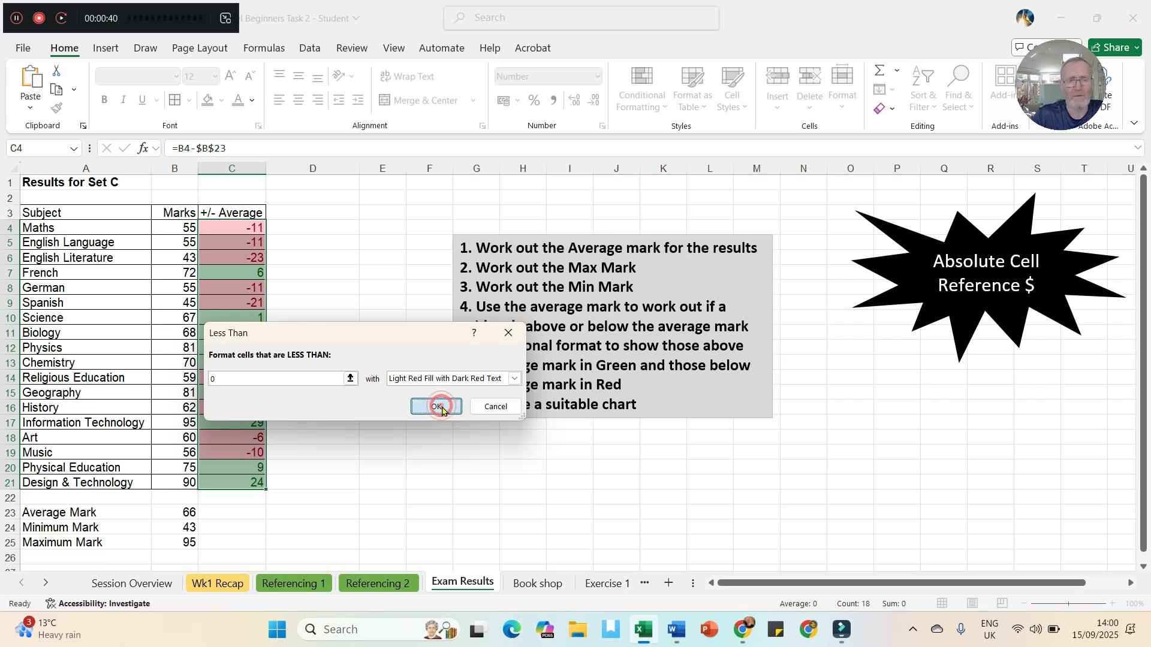
- Conditionally format the +/- Average values in C4:C21 equal to 0 with Yellow Fill with Dark Yellow Text
left_click(643, 96)
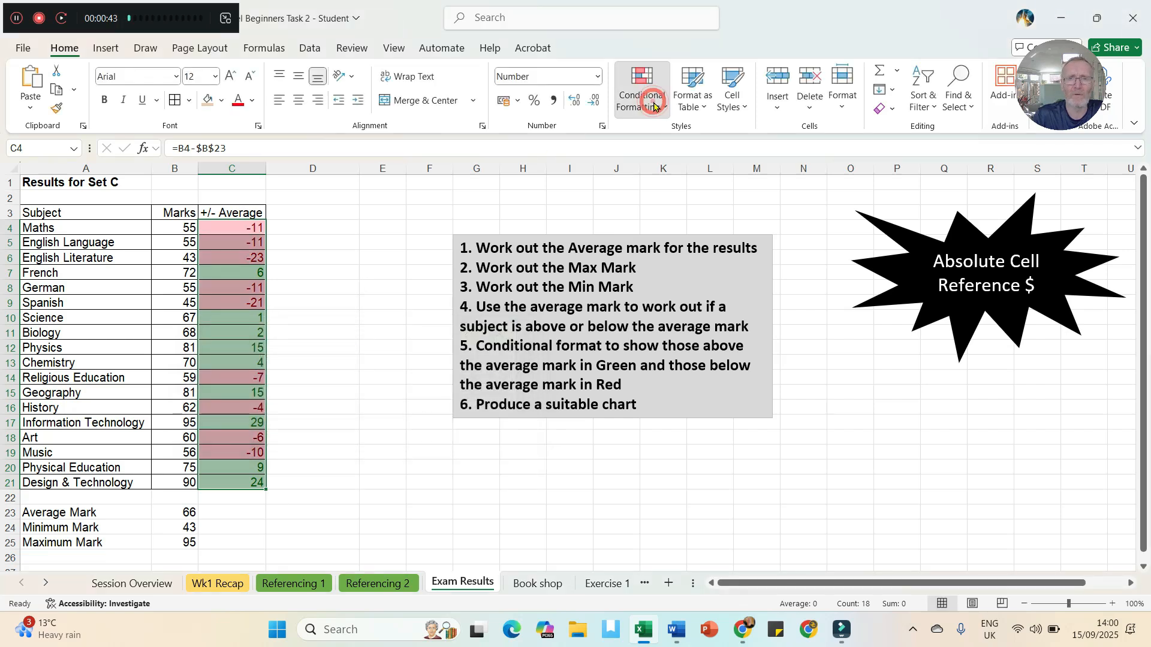
mouse_move(661, 137)
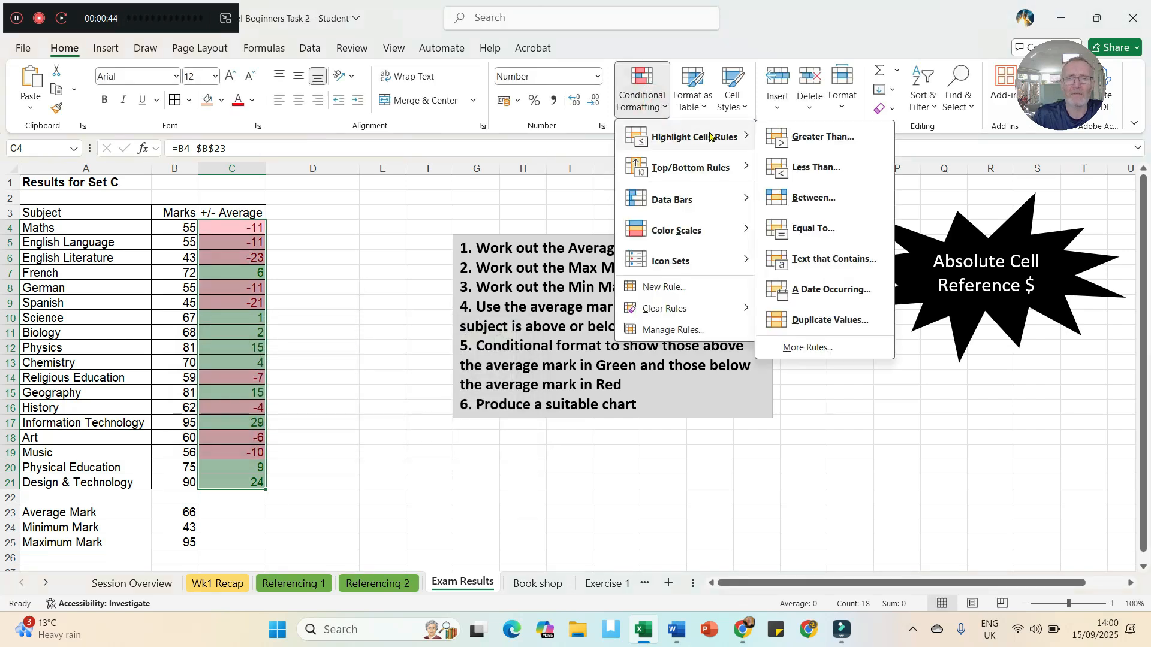
left_click(806, 231)
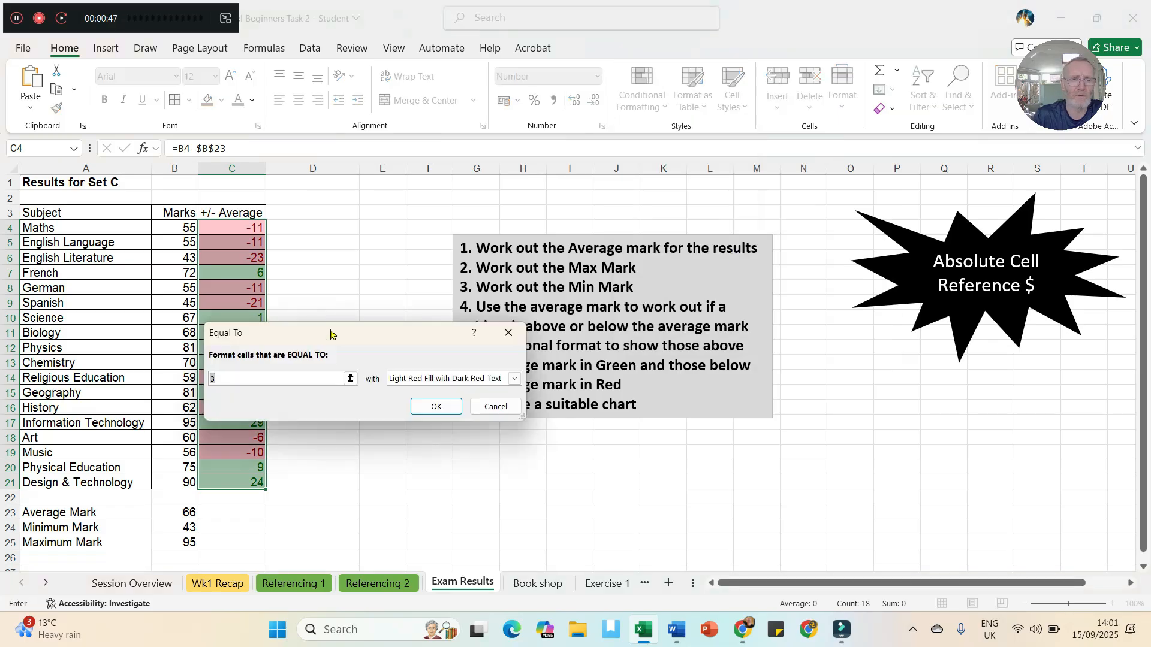
left_click(514, 378)
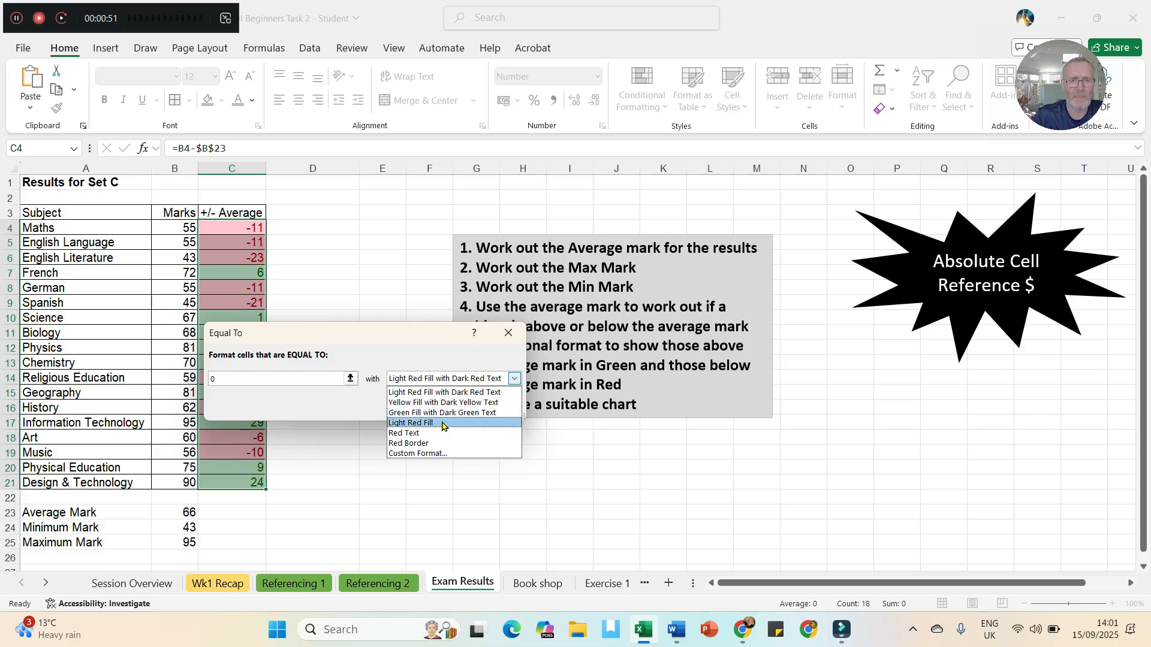
left_click(444, 402)
left_click(444, 404)
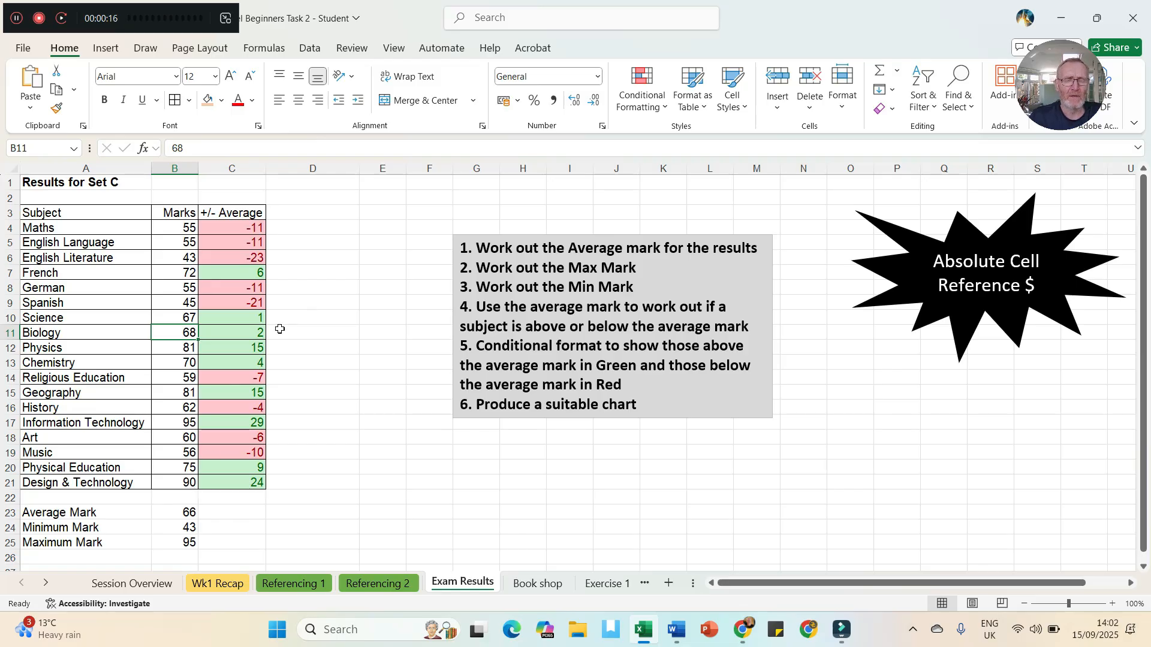
left_click(650, 102)
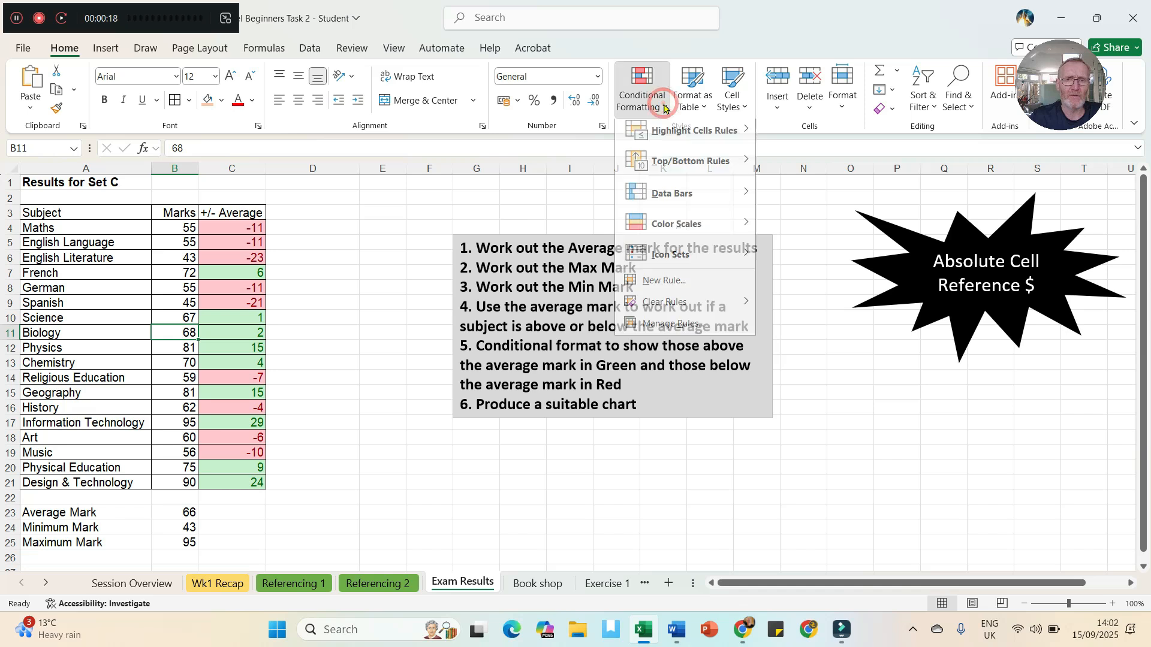
mouse_move(683, 168)
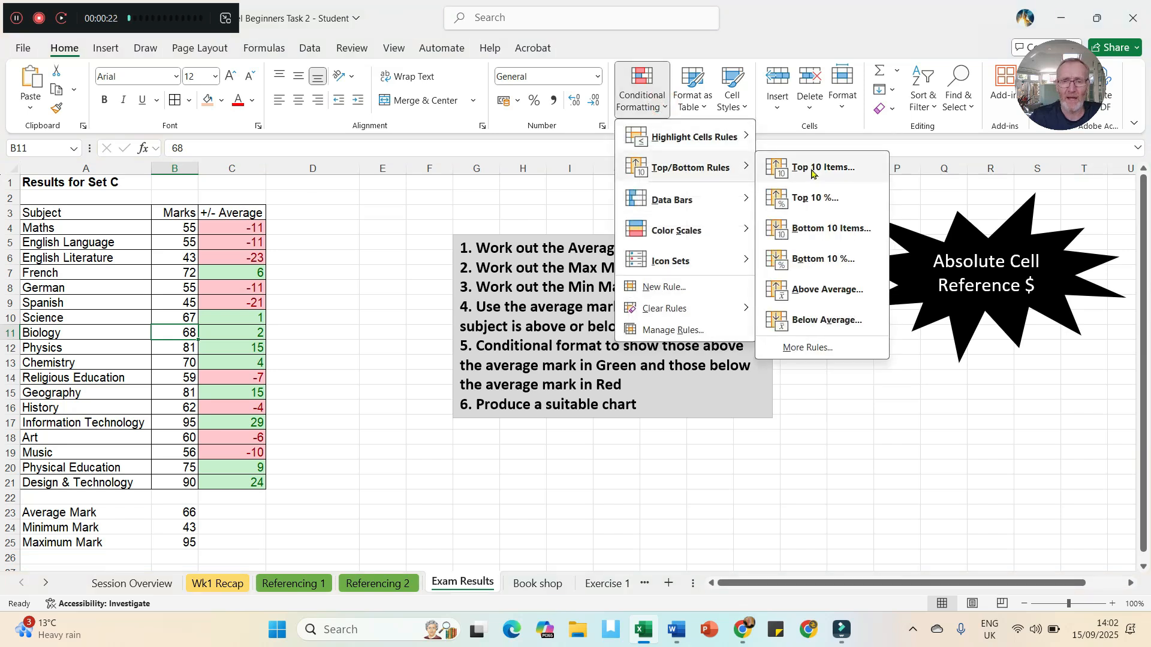
key("Escape")
key("Escape")
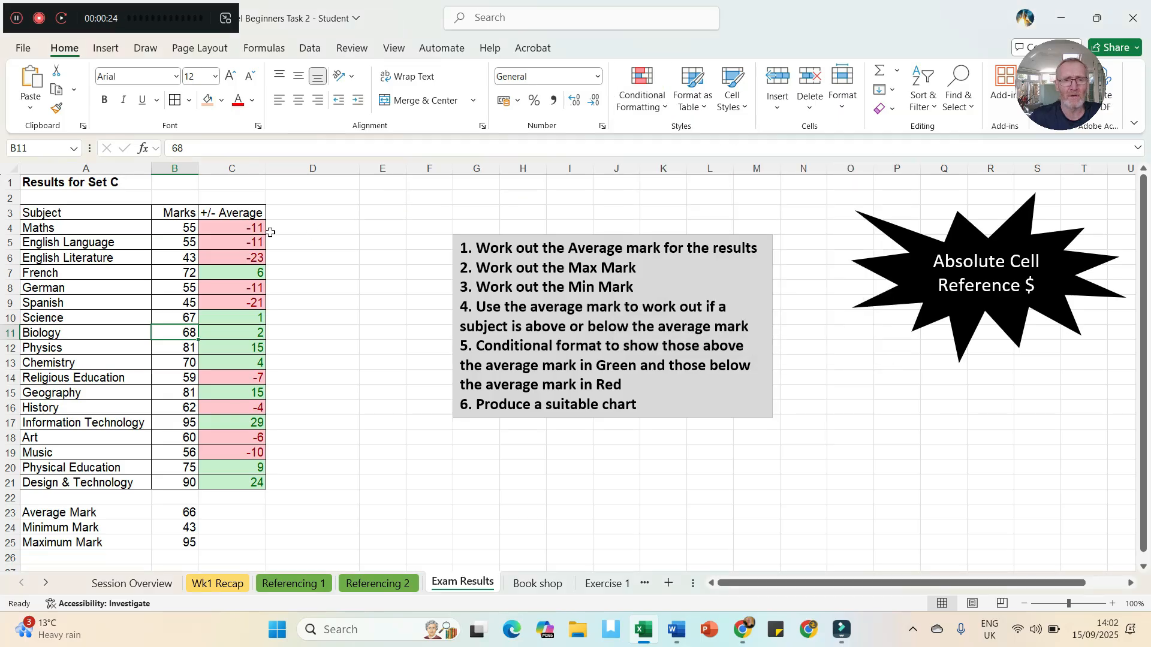
- Set up a Top 10 Items rule for C4:C21 with rank 4 and Yellow Fill with Dark Yellow Text
left_click_drag(245, 228, 231, 483)
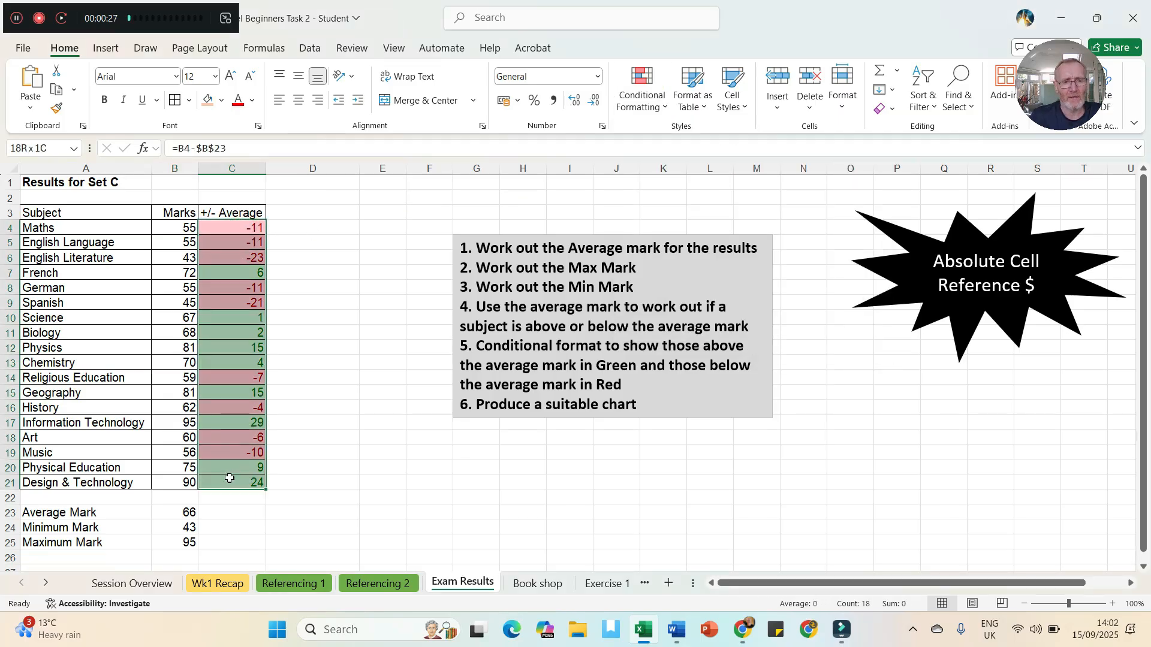
left_click(652, 110)
mouse_move(689, 168)
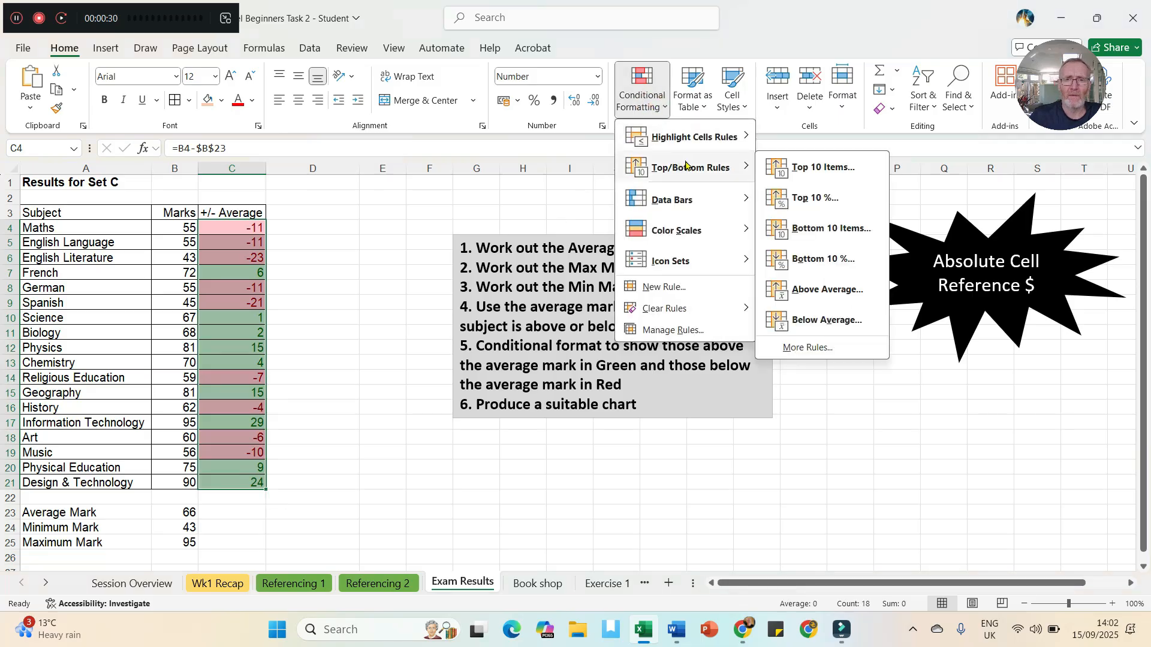
left_click(797, 171)
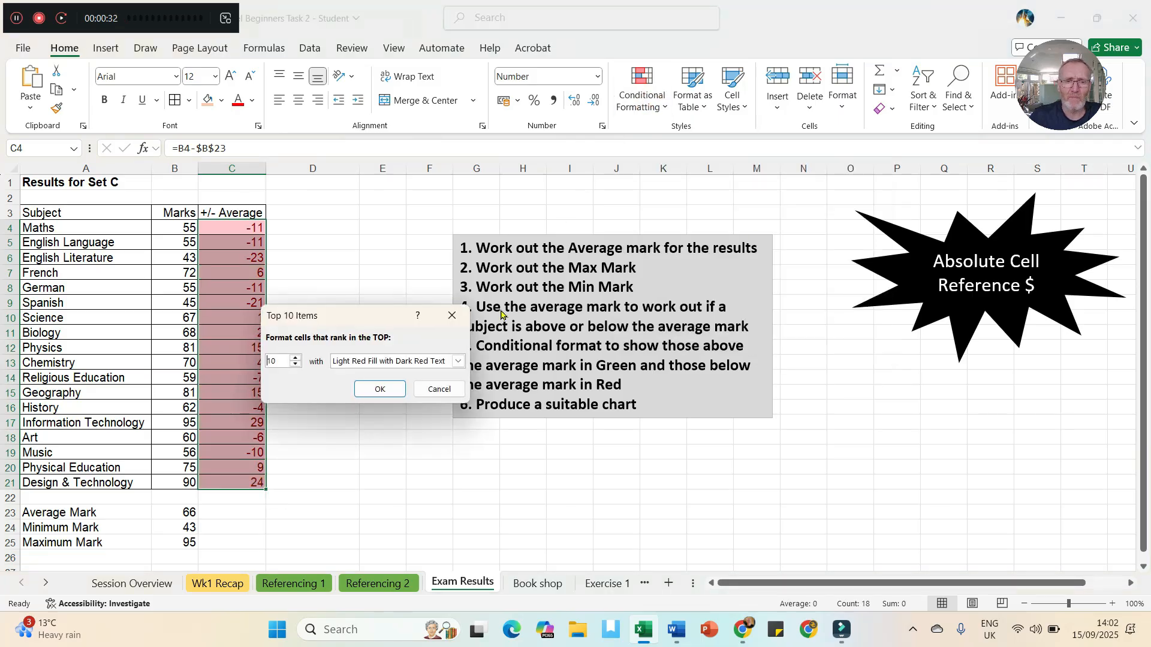
left_click(295, 364)
left_click(295, 364)
left_click(295, 364)
left_click(295, 365)
left_click(295, 364)
left_click(295, 364)
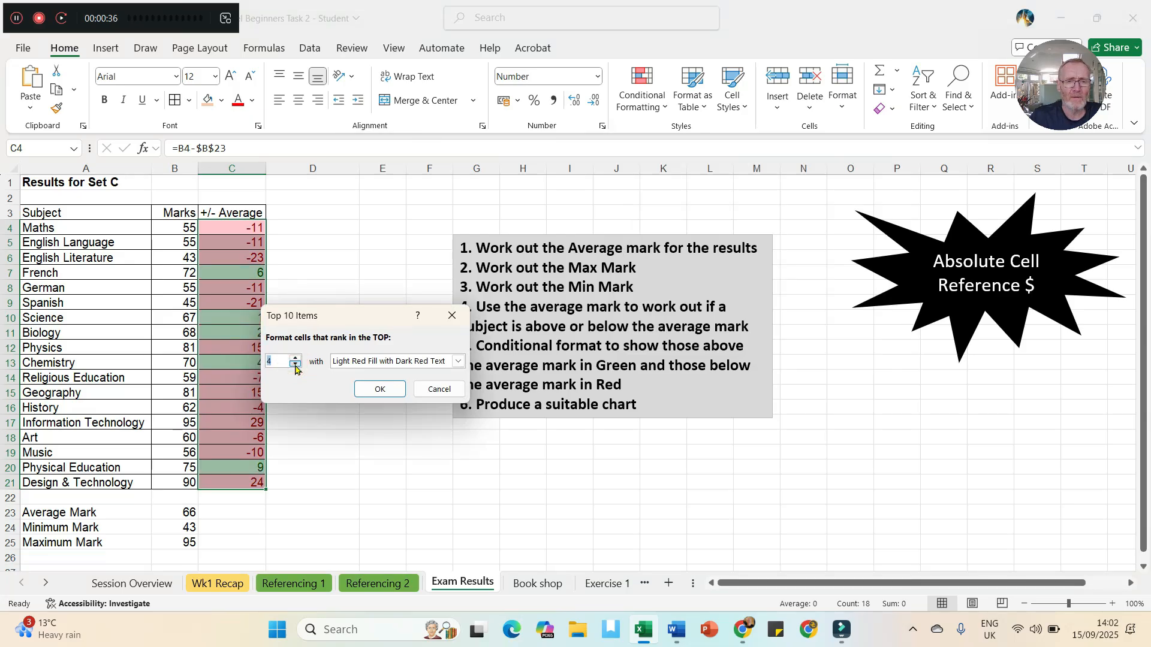
left_click(458, 362)
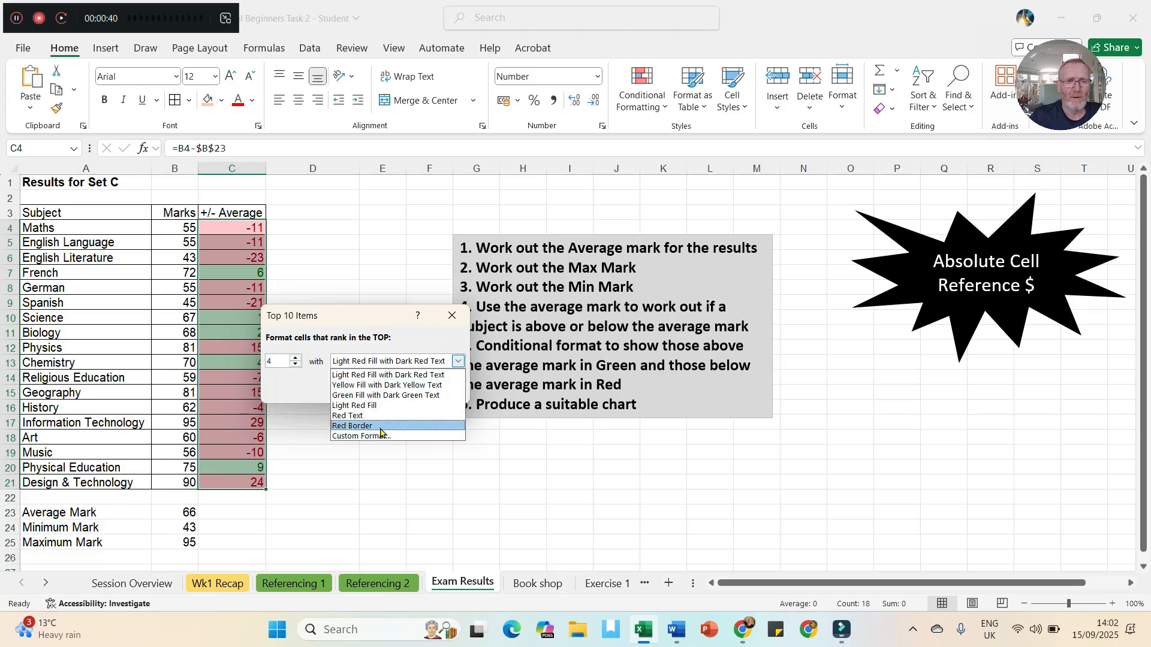
left_click(390, 386)
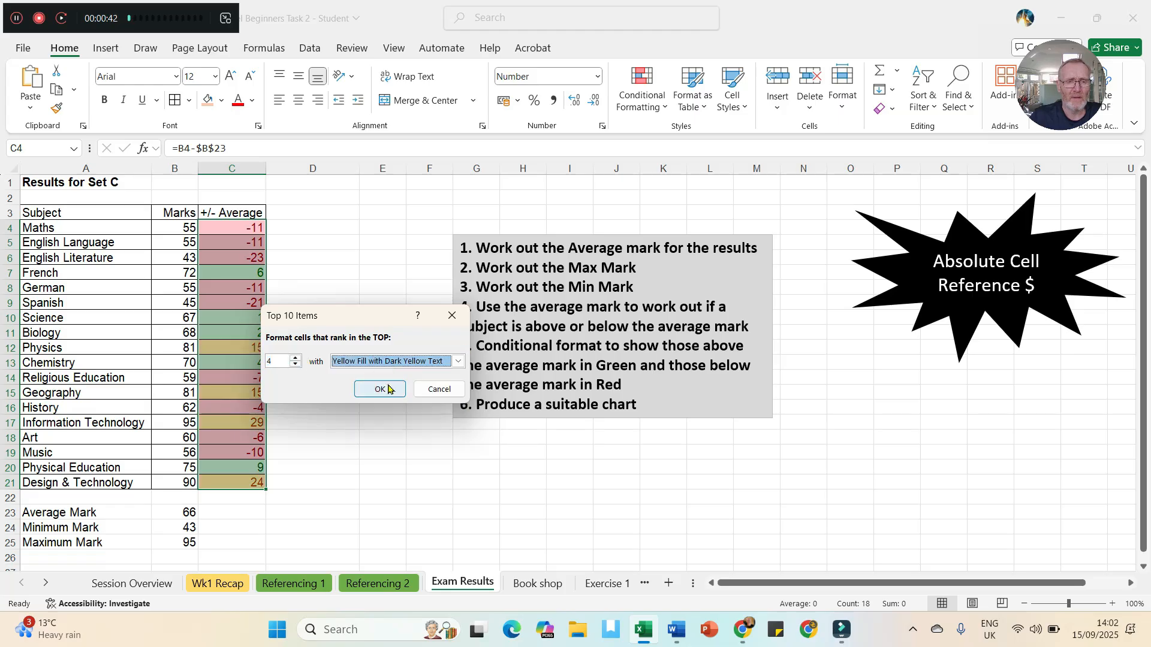
- Reduce the top-ranking rule to the top 1 item and apply it to the +/- Average values
left_click(296, 364)
left_click(295, 363)
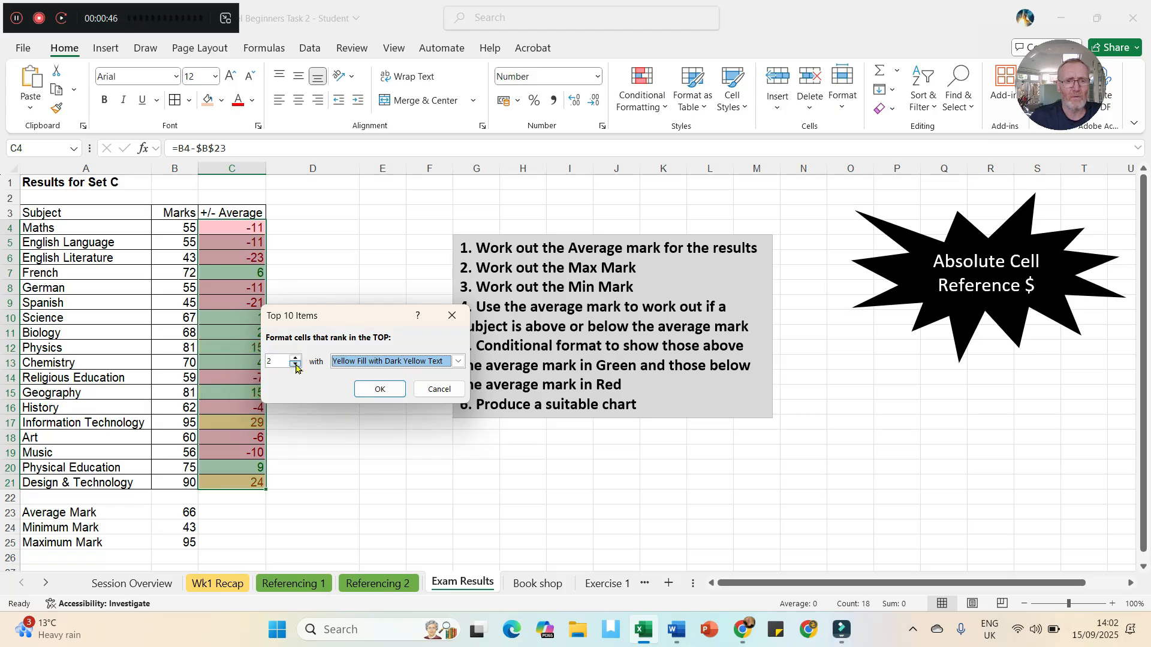
left_click(296, 364)
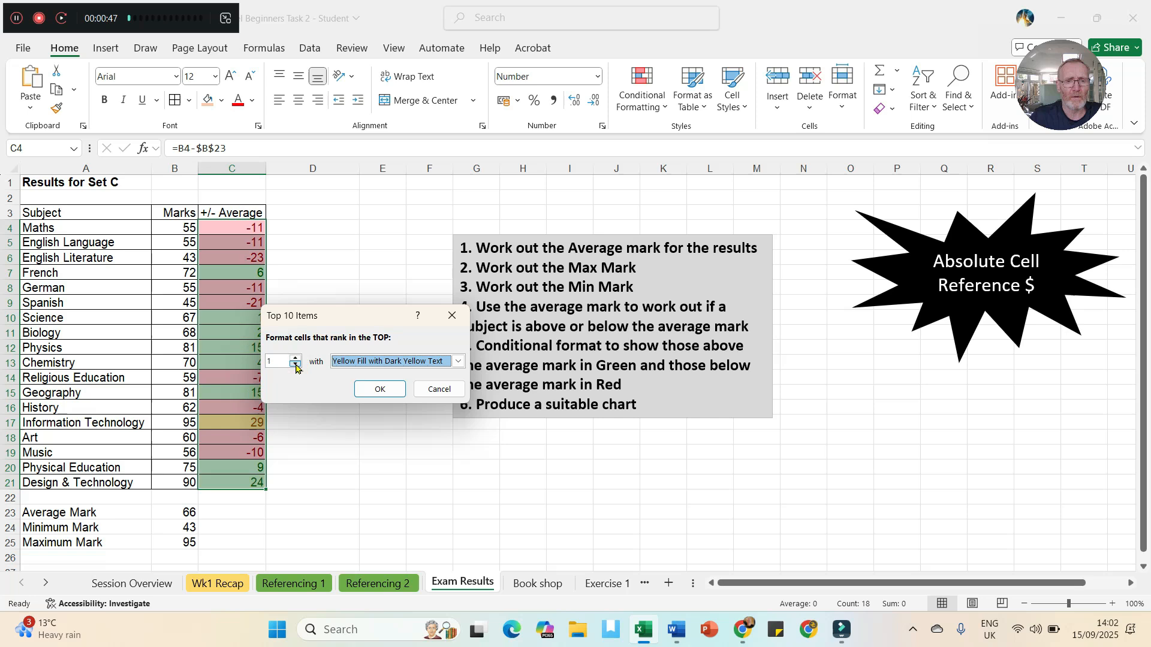
left_click(378, 390)
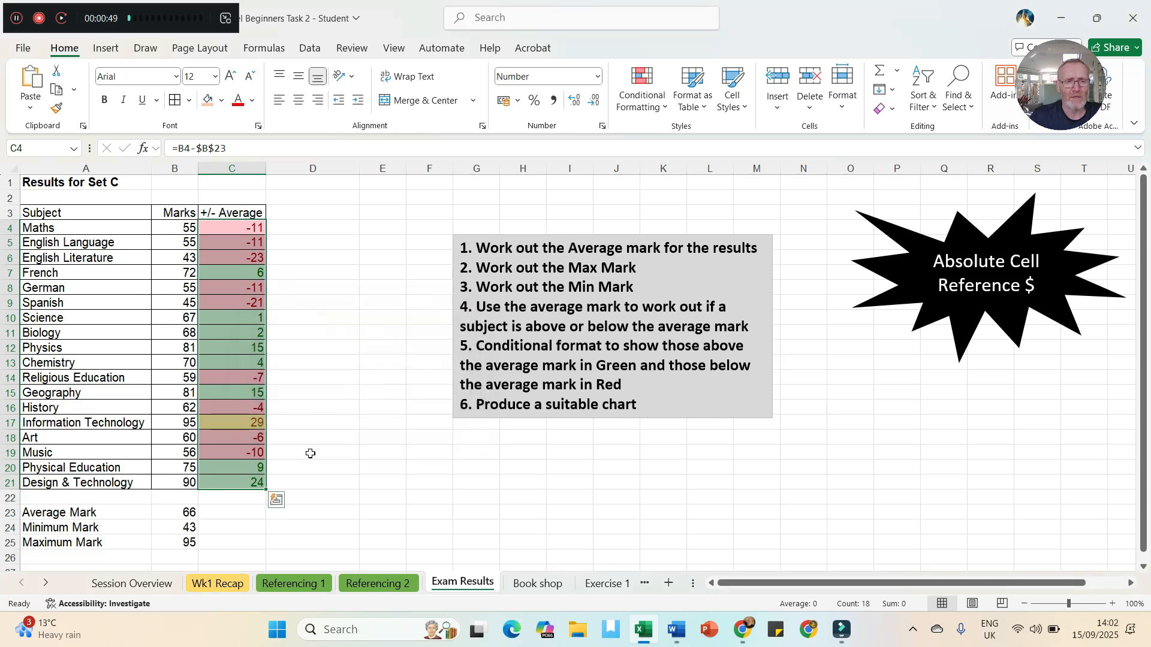
left_click(313, 422)
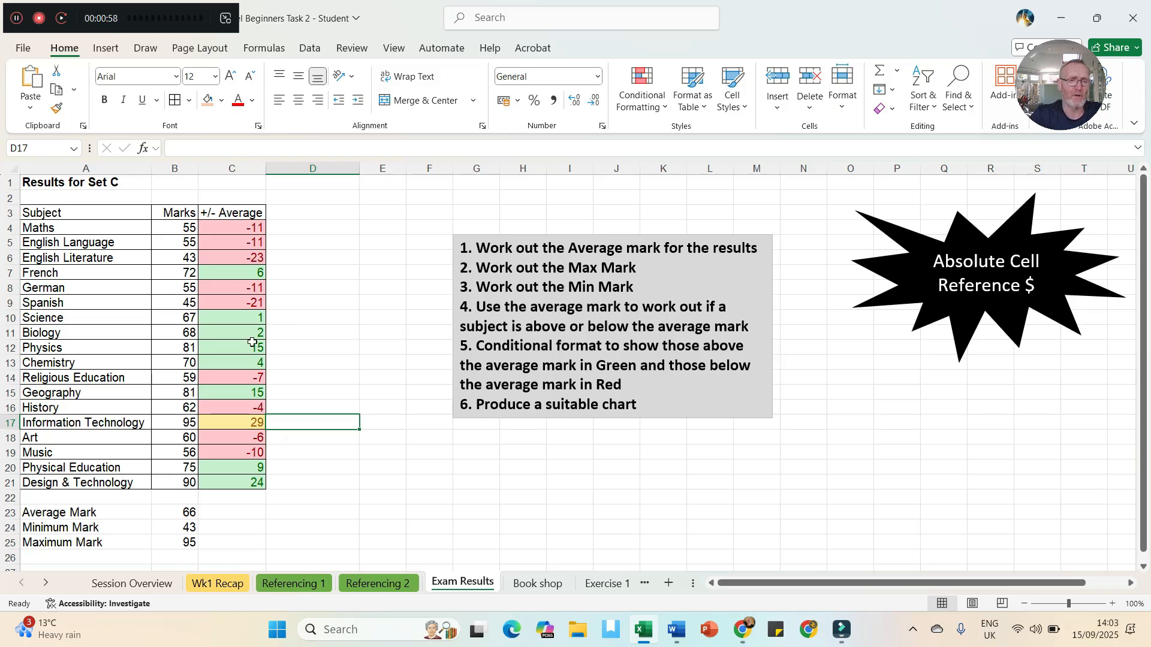
left_click(649, 100)
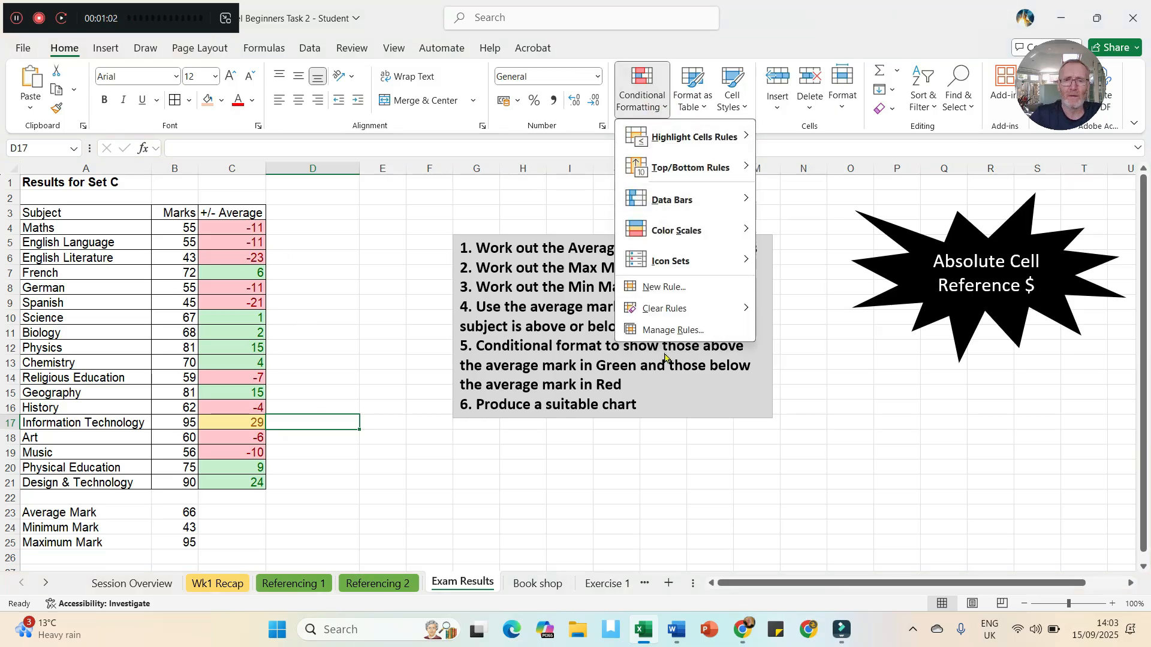
left_click(669, 331)
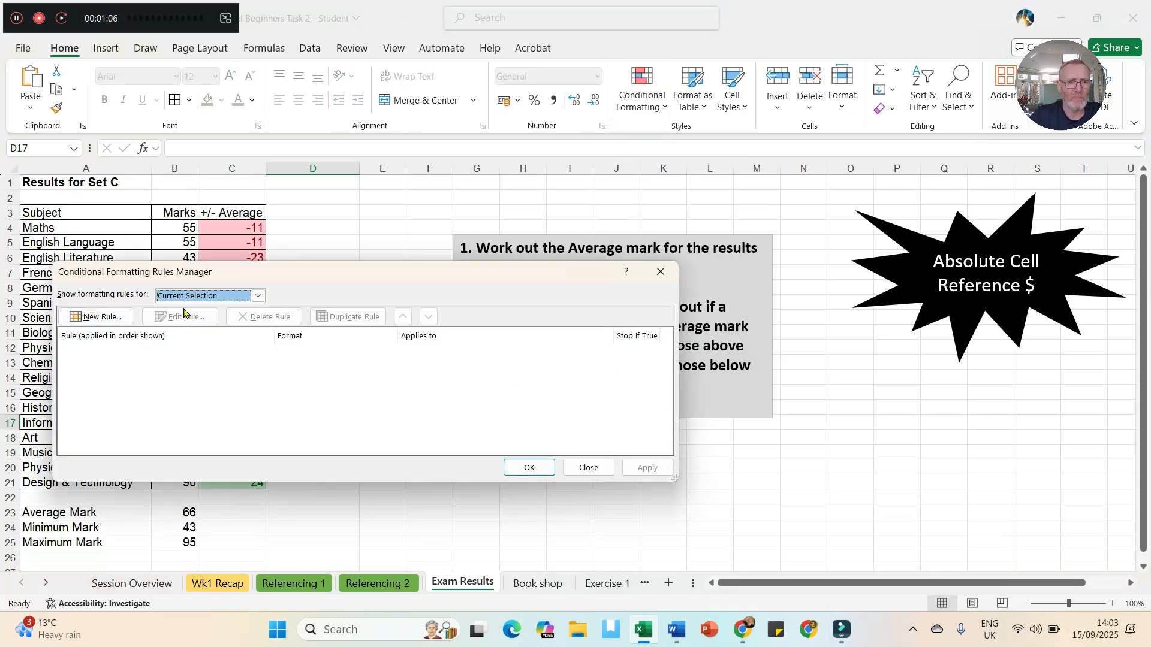
left_click(259, 295)
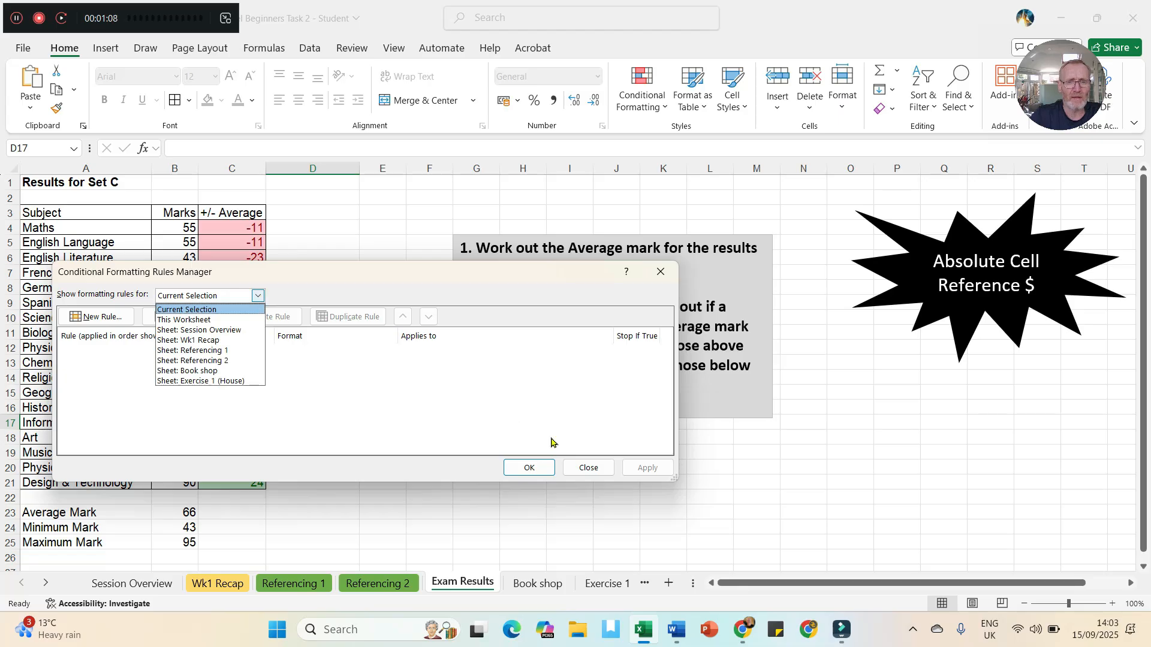
left_click(592, 467)
left_click(592, 467)
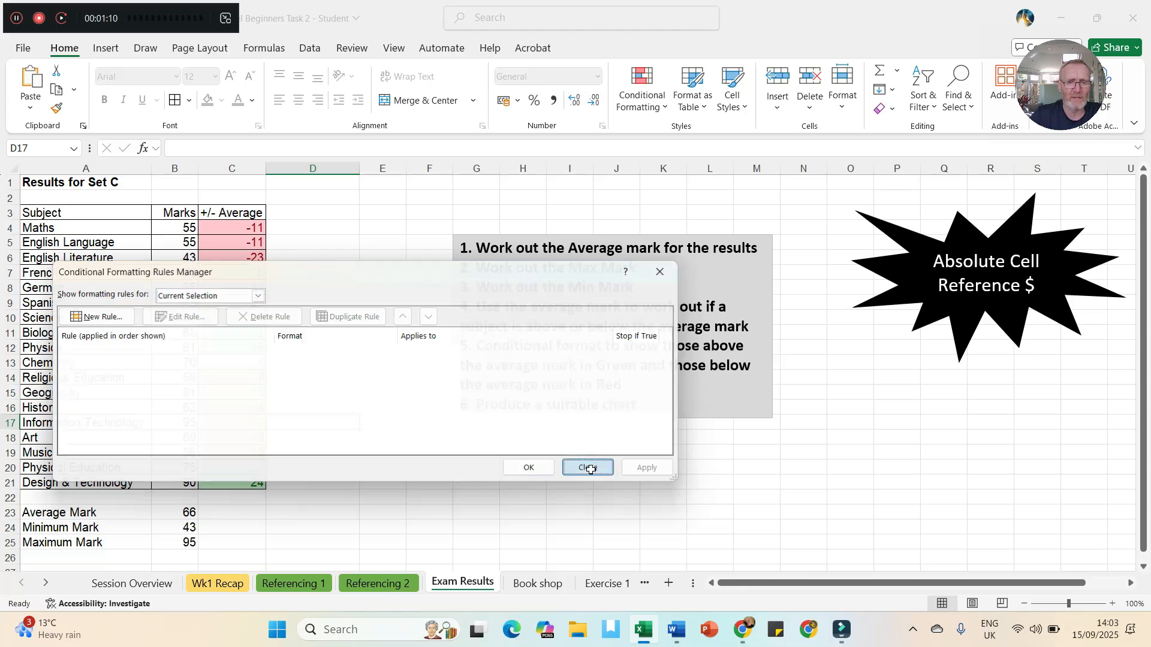
- Review the conditional formatting rules applied to the +/- Average cells C4:C21 in the Rules Manager
left_click_drag(246, 227, 249, 483)
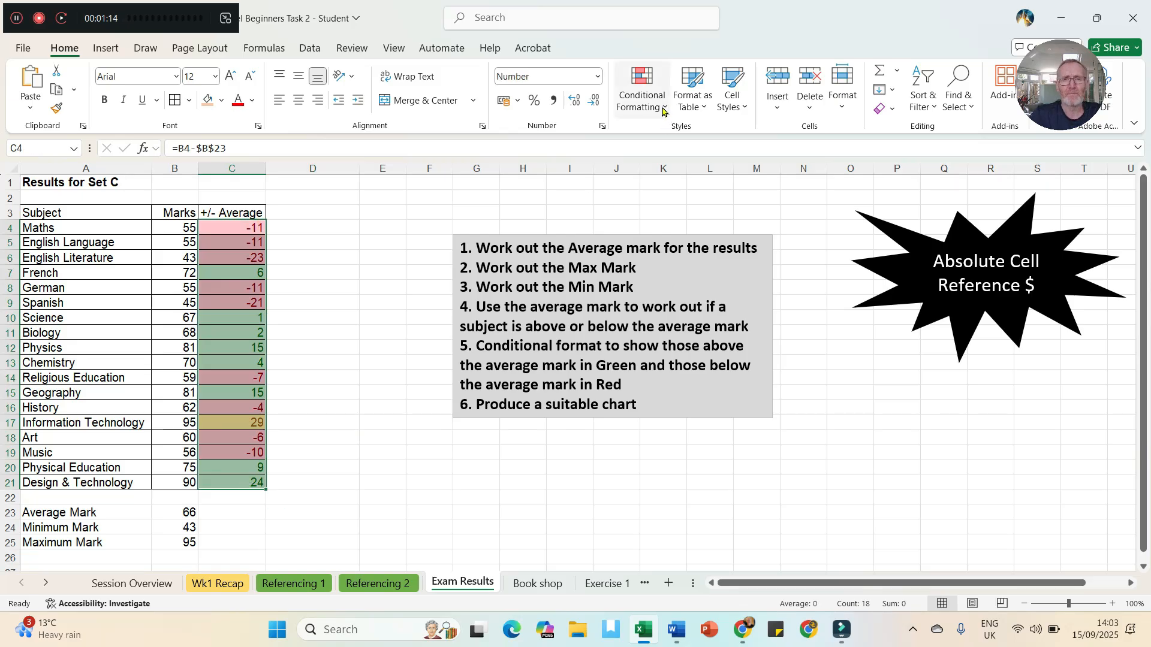
left_click(642, 96)
left_click(659, 330)
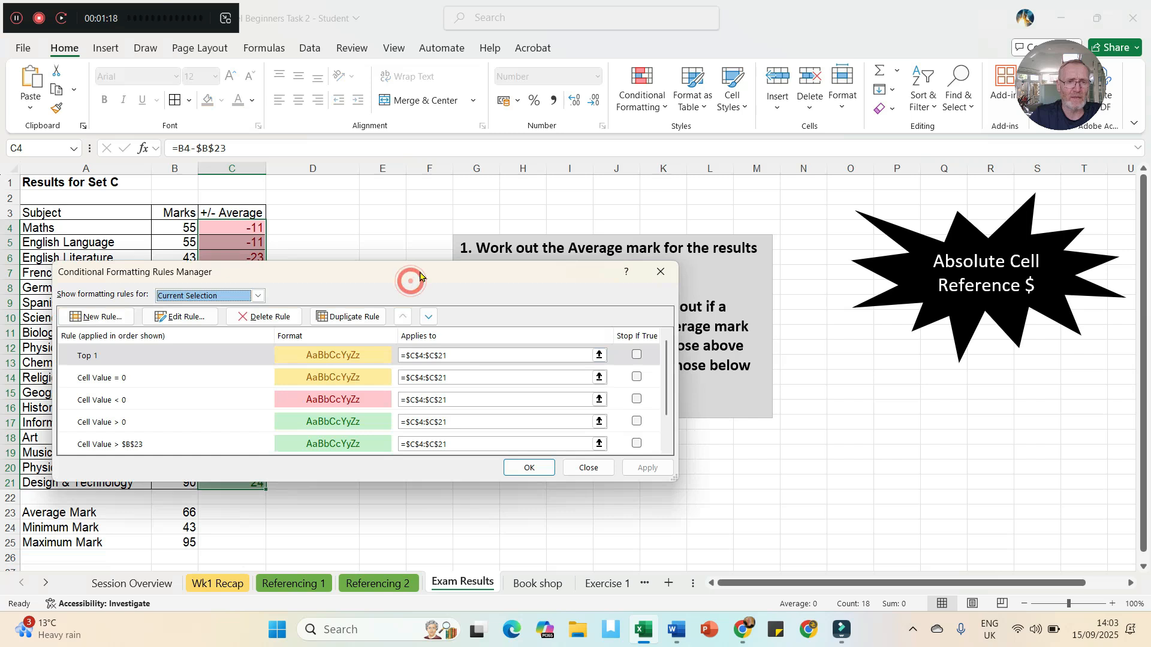
left_click_drag(411, 275, 466, 212)
scroll(257, 325, "down", 1)
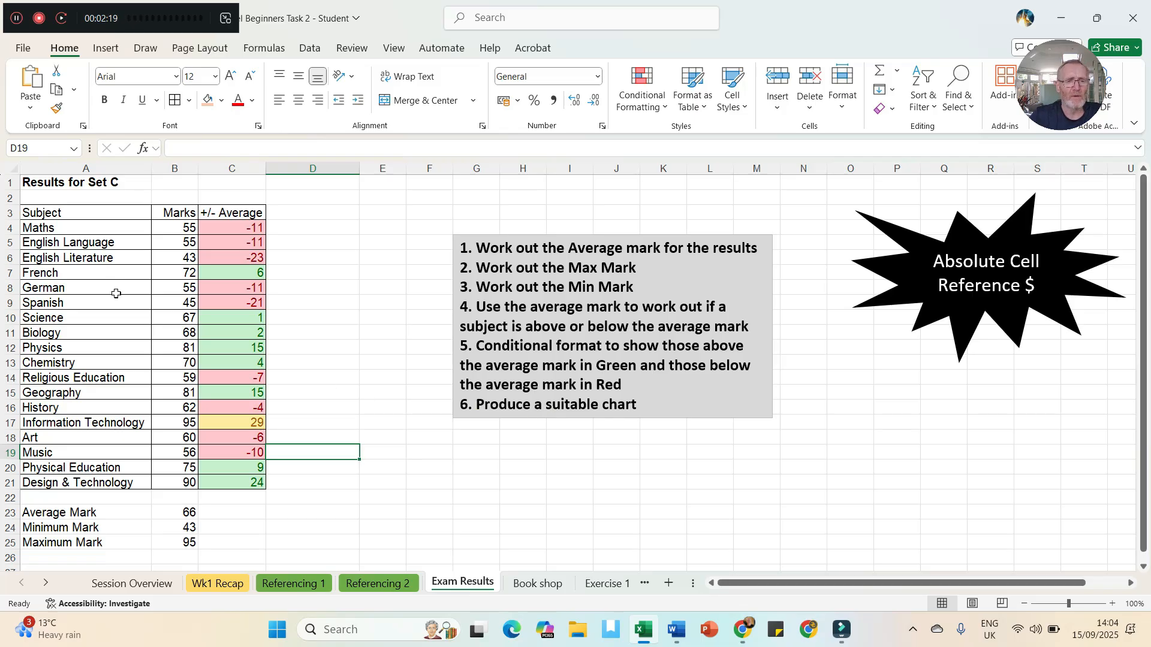
- Insert the recommended Clustered Bar chart from the Subject column A3:A21 and the +/- Average column C3:C21
left_click_drag(88, 213, 80, 480)
left_click_drag(249, 211, 236, 481)
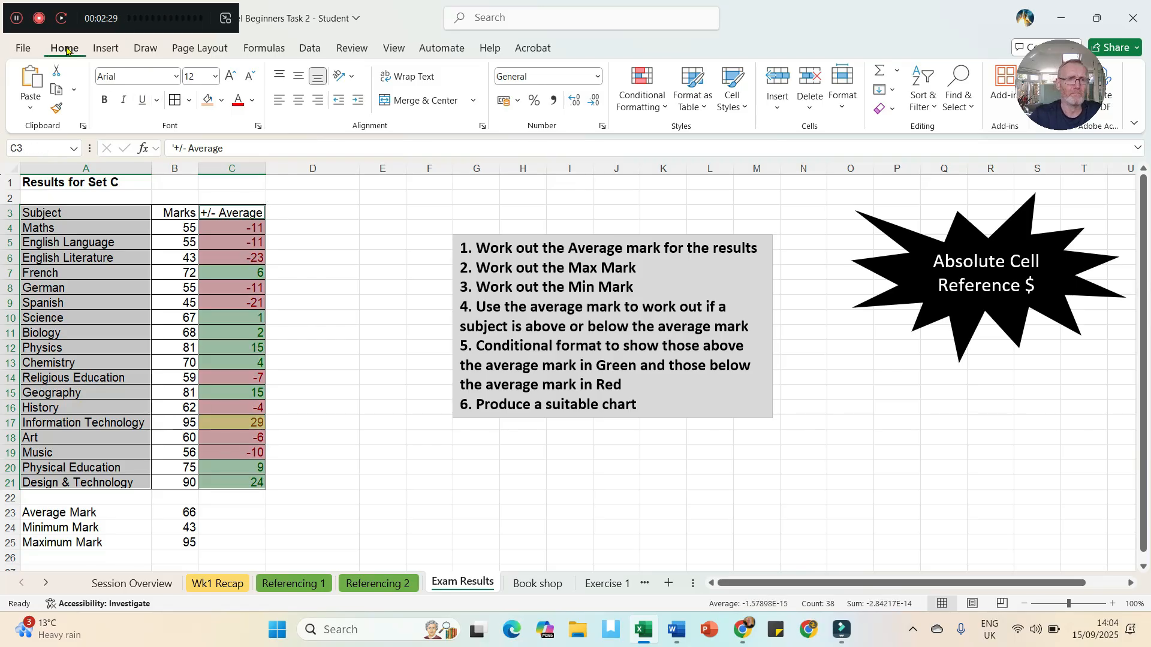
left_click(105, 48)
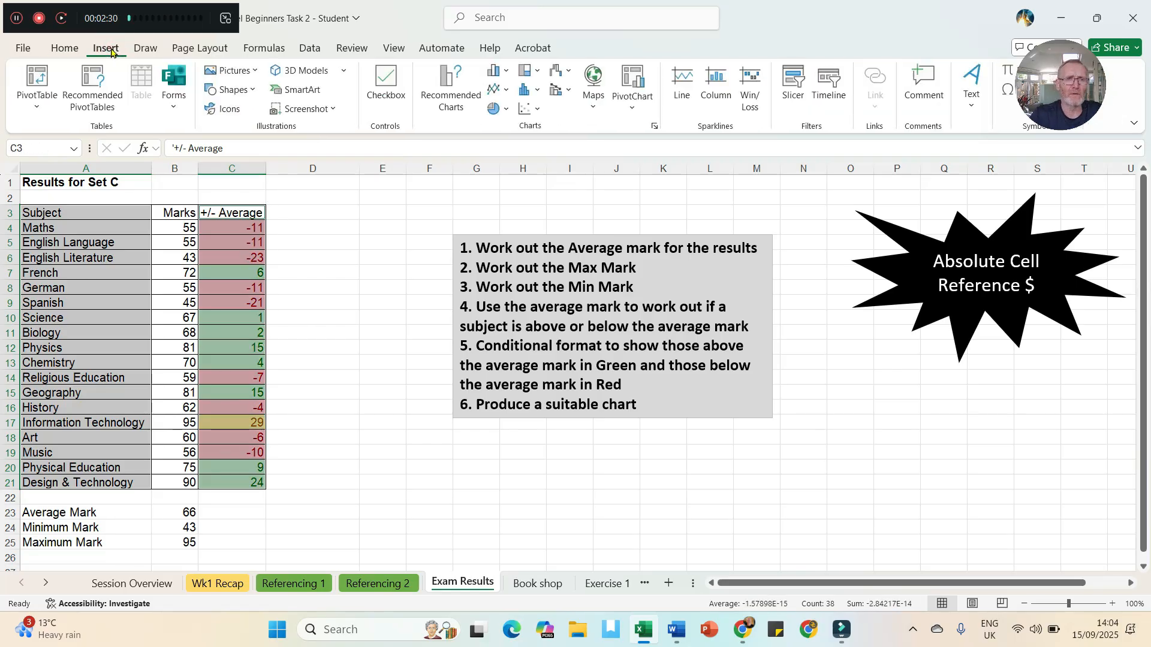
left_click(446, 86)
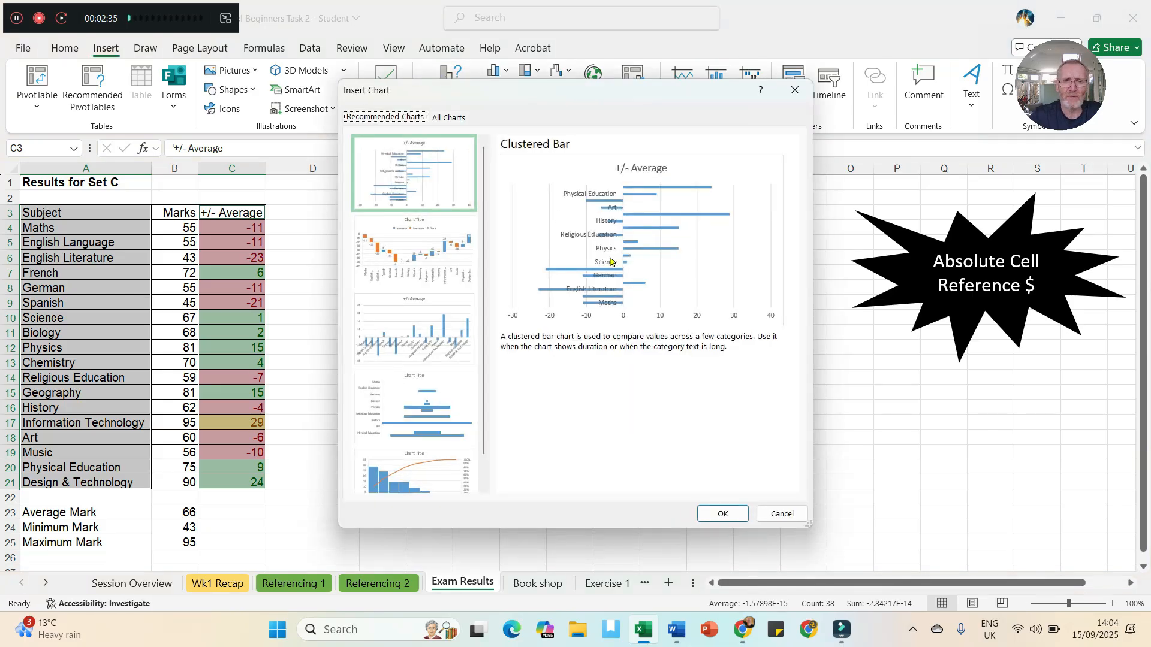
left_click(448, 117)
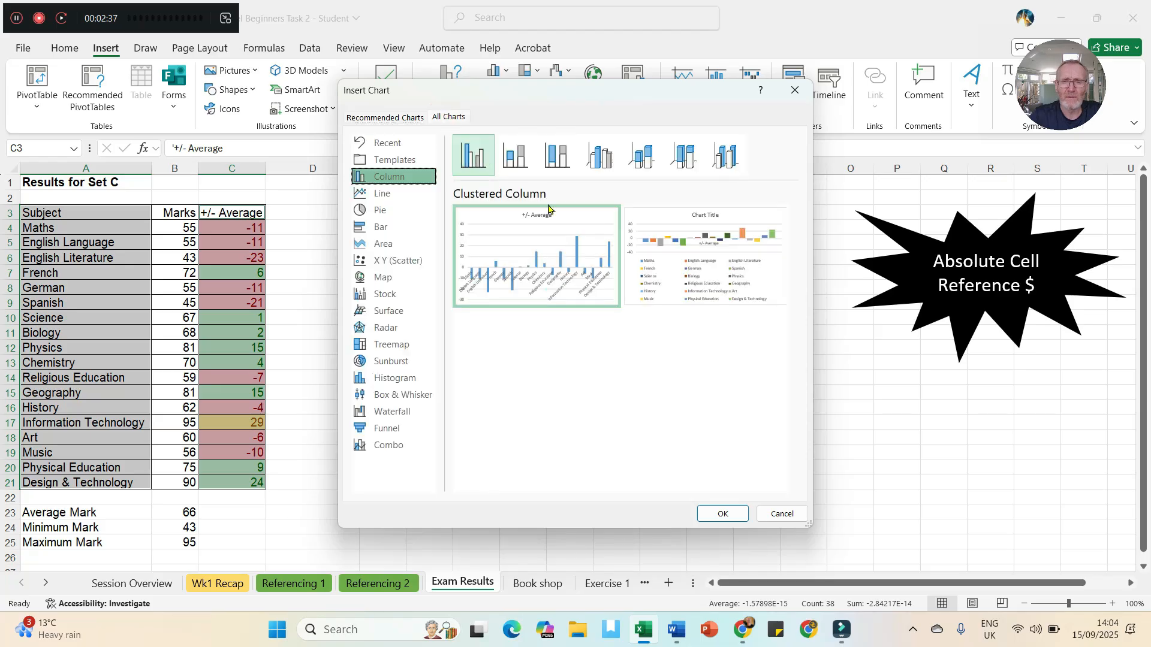
mouse_move(704, 252)
mouse_move(492, 261)
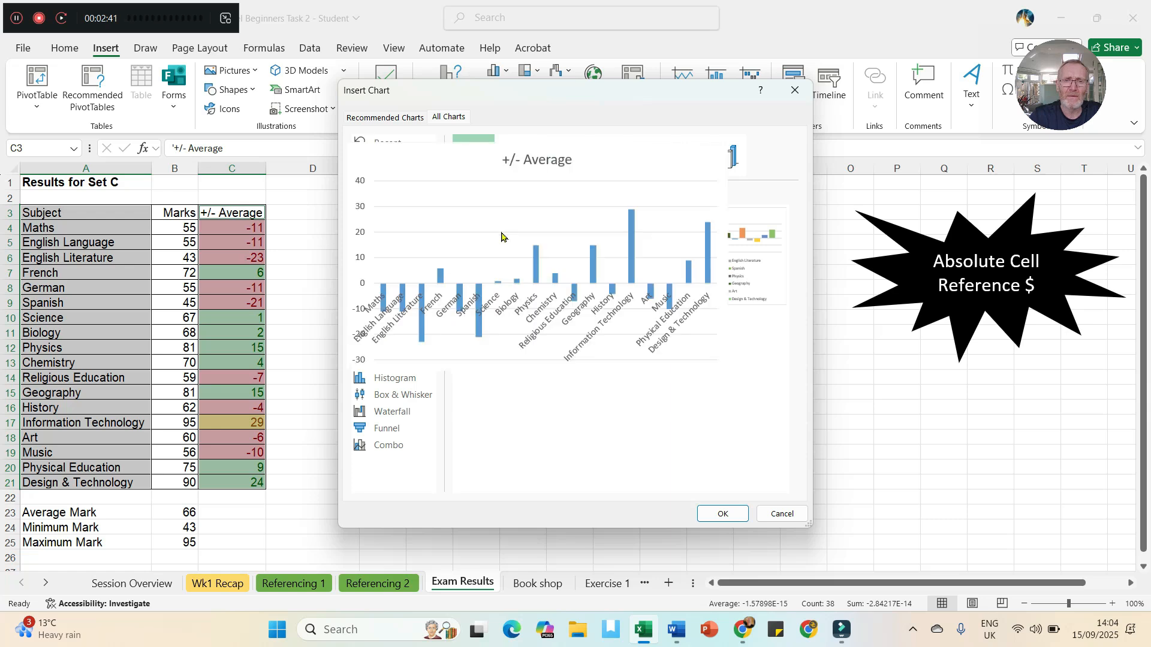
left_click(386, 116)
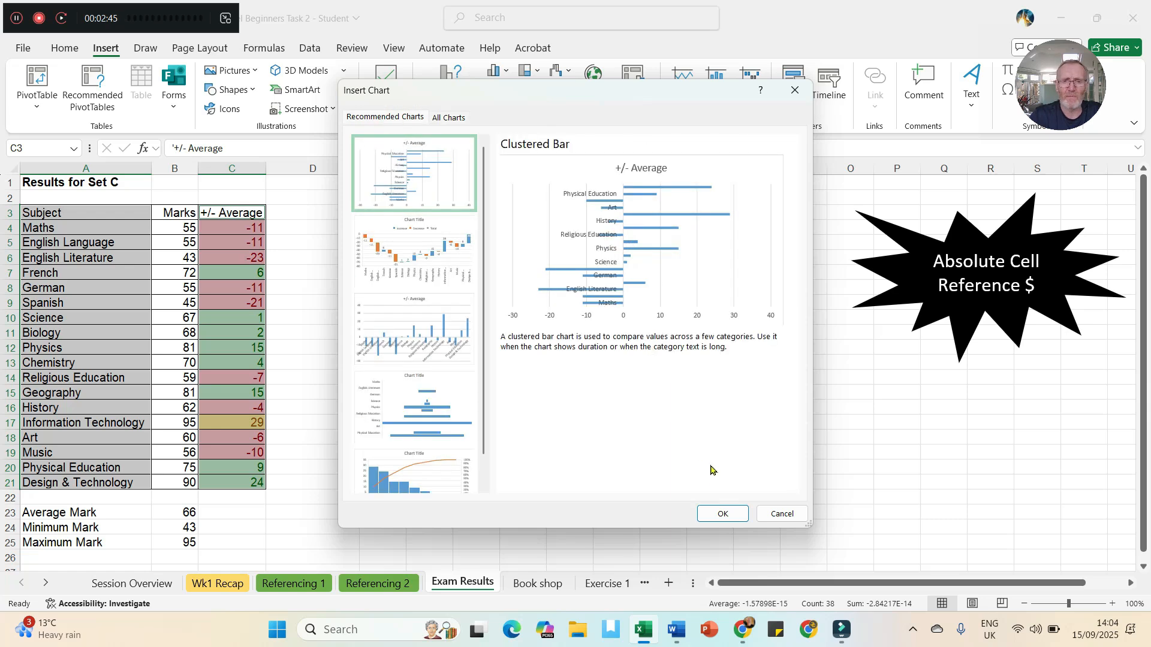
left_click(723, 513)
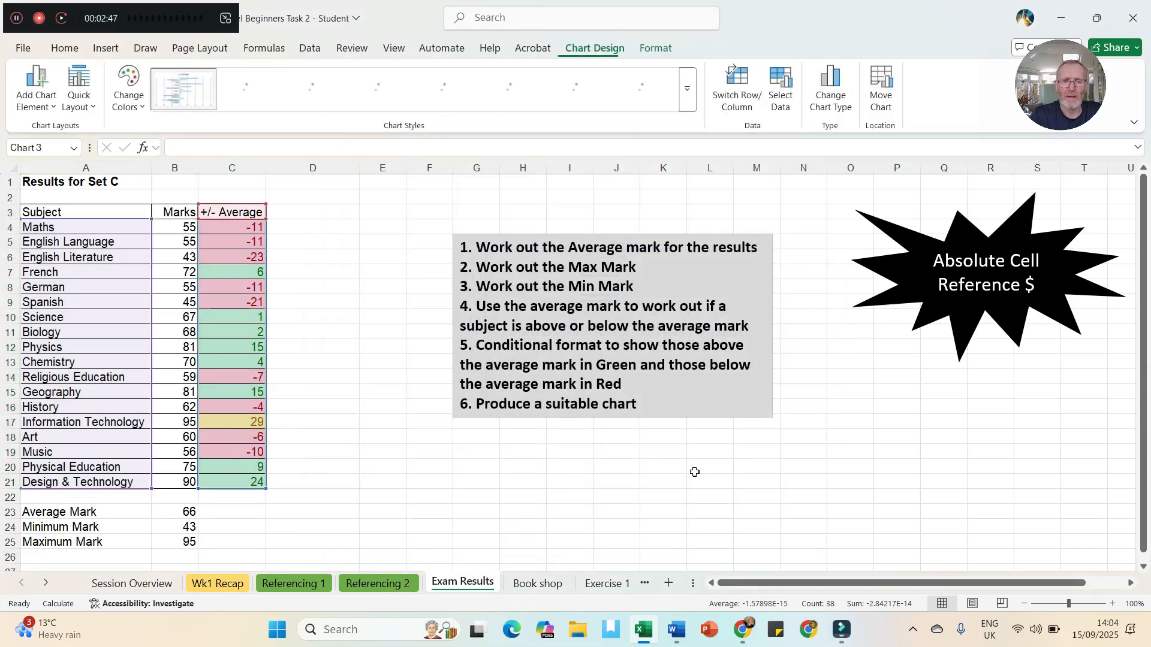
- Undo the plot area's displacement, then move and enlarge the +/- Average chart beside the table to span about D2 to N23
left_click_drag(632, 424, 587, 355)
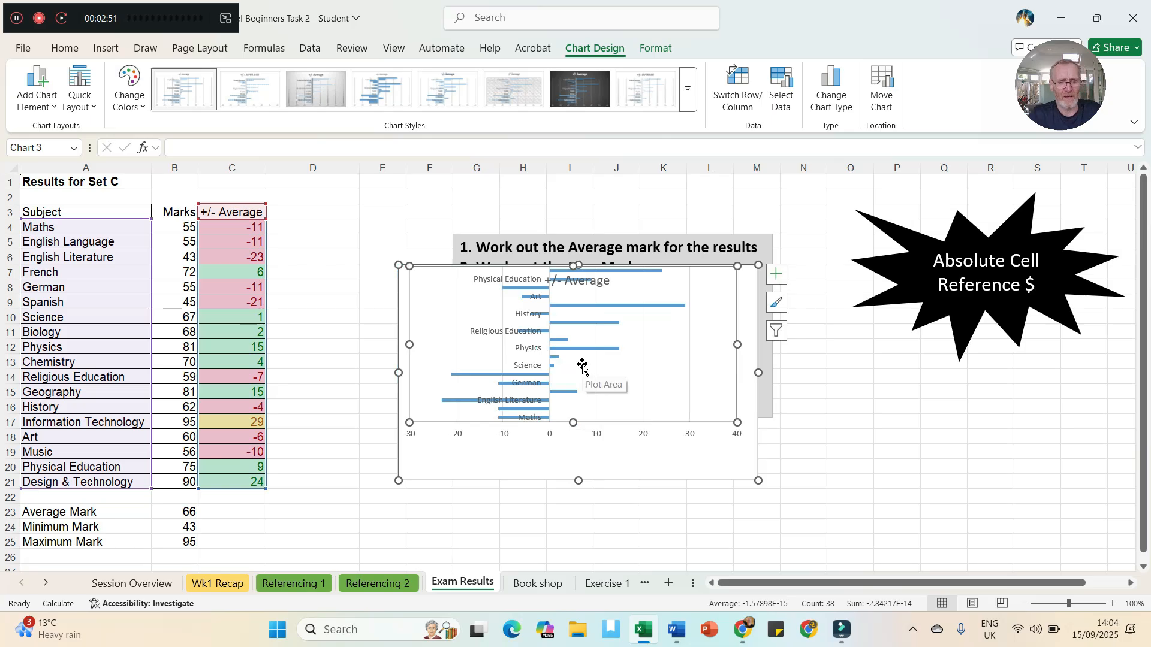
key("ctrl+z")
left_click_drag(694, 283, 603, 212)
left_click_drag(667, 408, 835, 511)
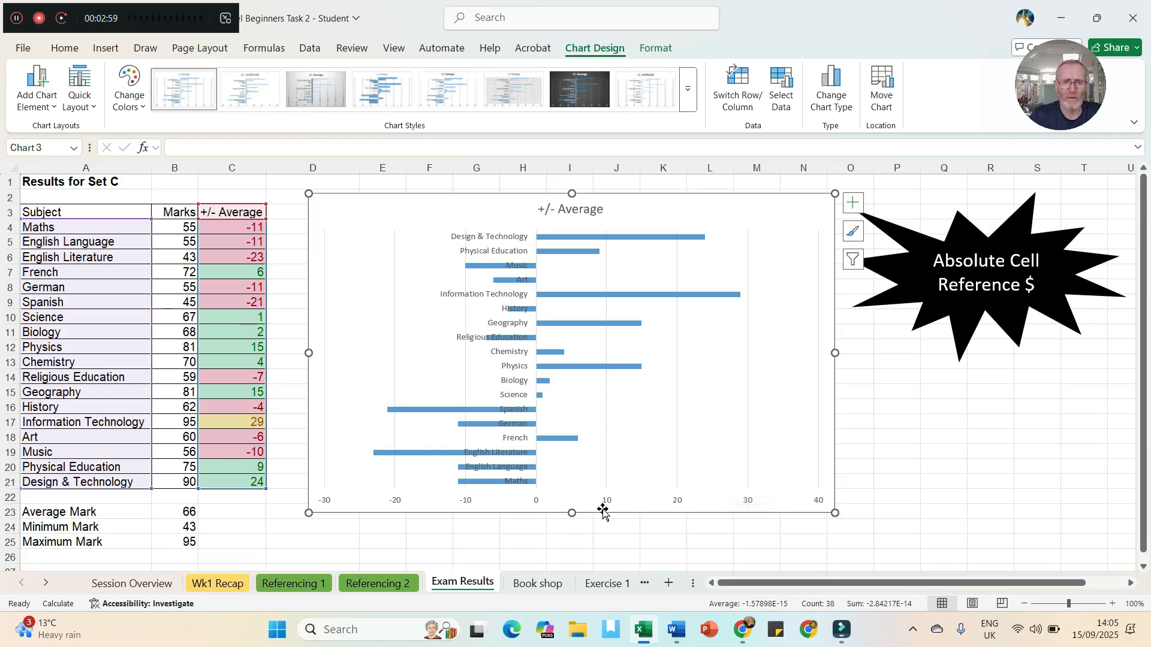
left_click(347, 207)
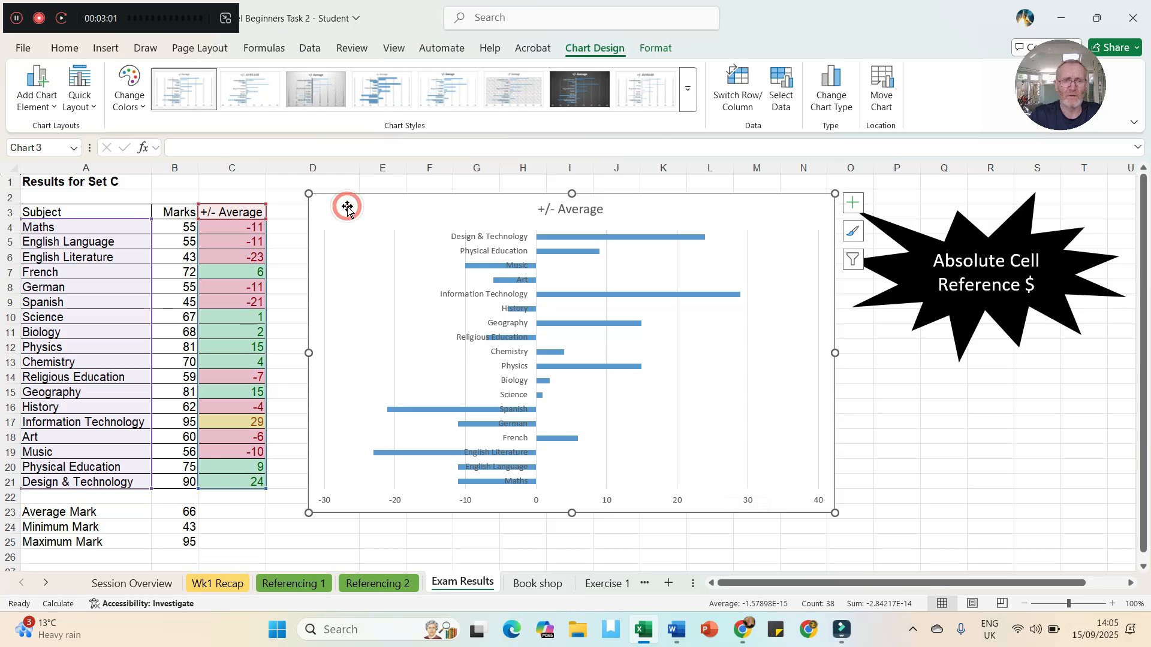
- Delete the +/- Average chart from the Exam Results sheet and open the Book shop sheet
key("Delete")
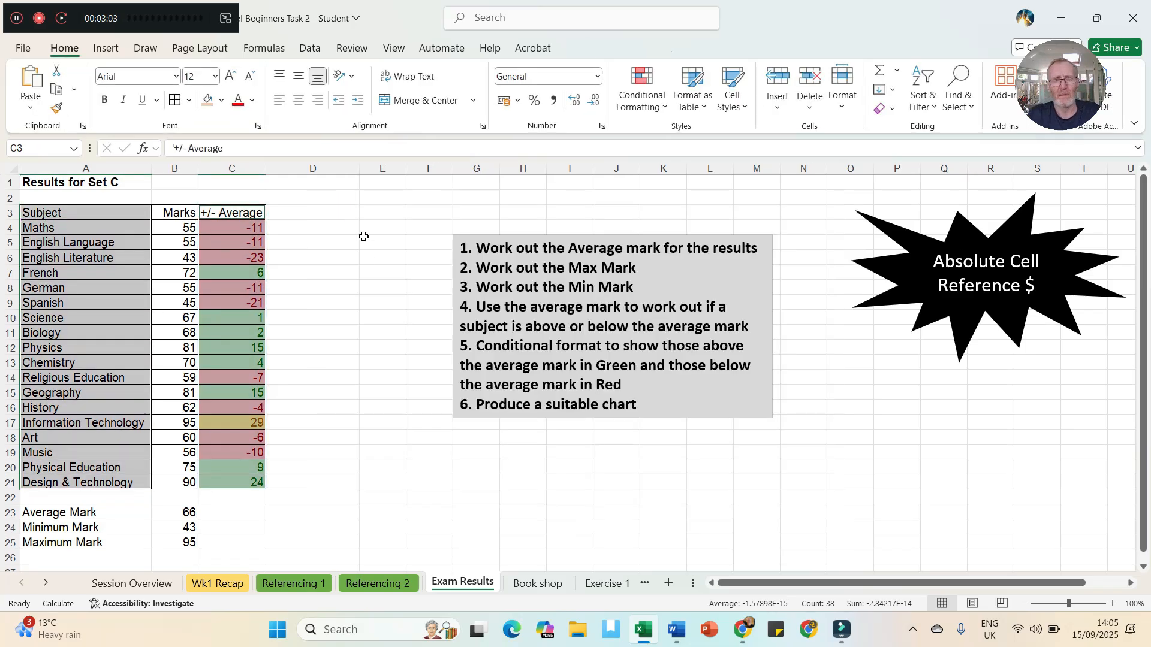
left_click(372, 301)
left_click(535, 583)
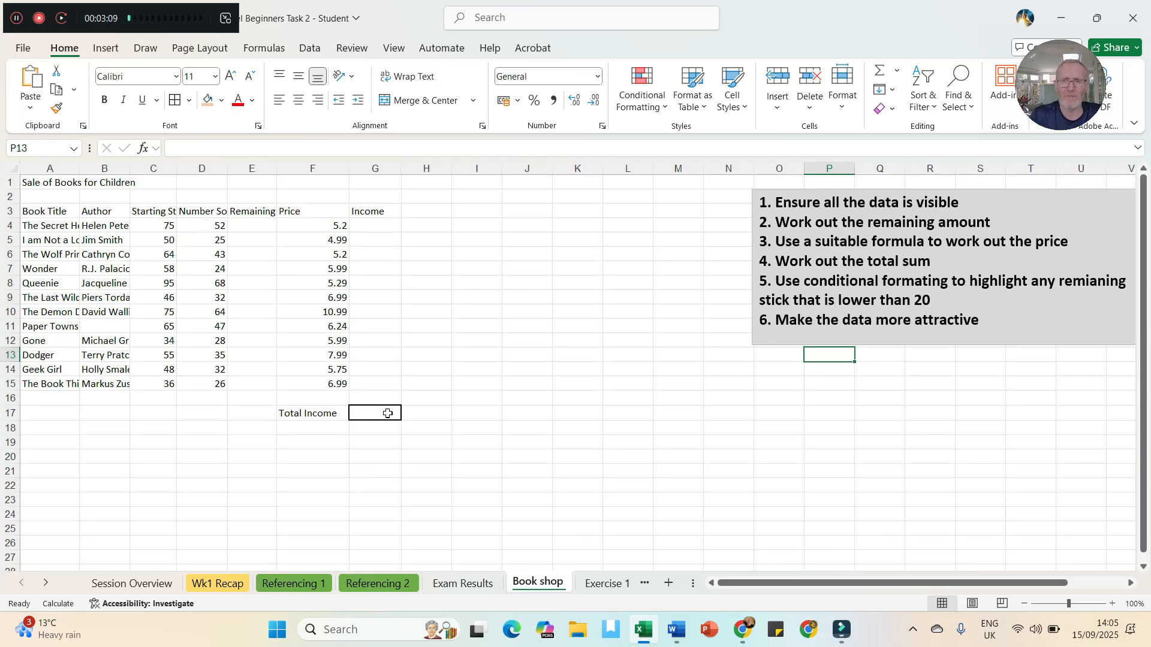
- Autofit columns A to G so all book data is visible, and move the instructions text box closer to the table, starting around column L
left_click_drag(54, 167, 387, 173)
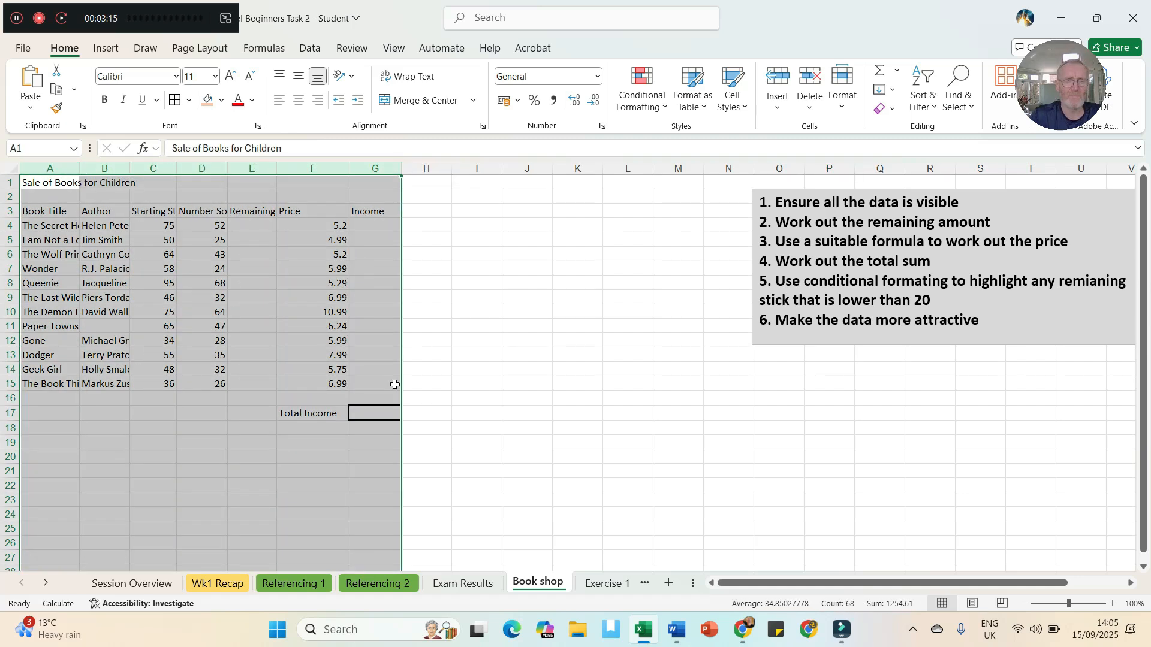
double_click(177, 168)
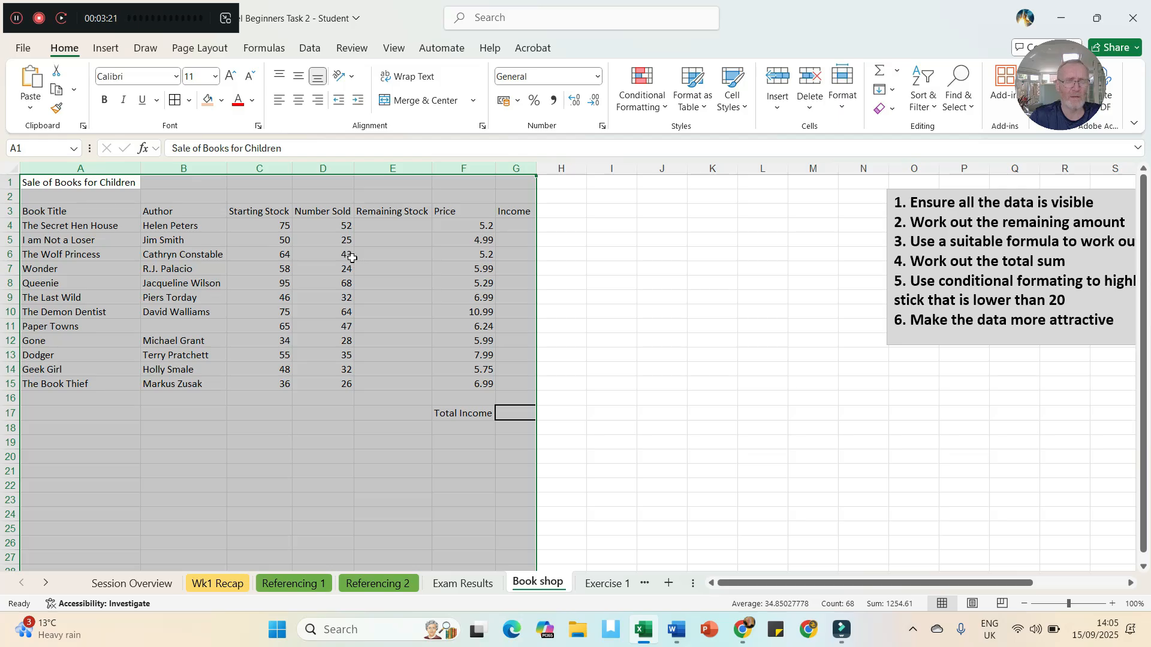
left_click(288, 341)
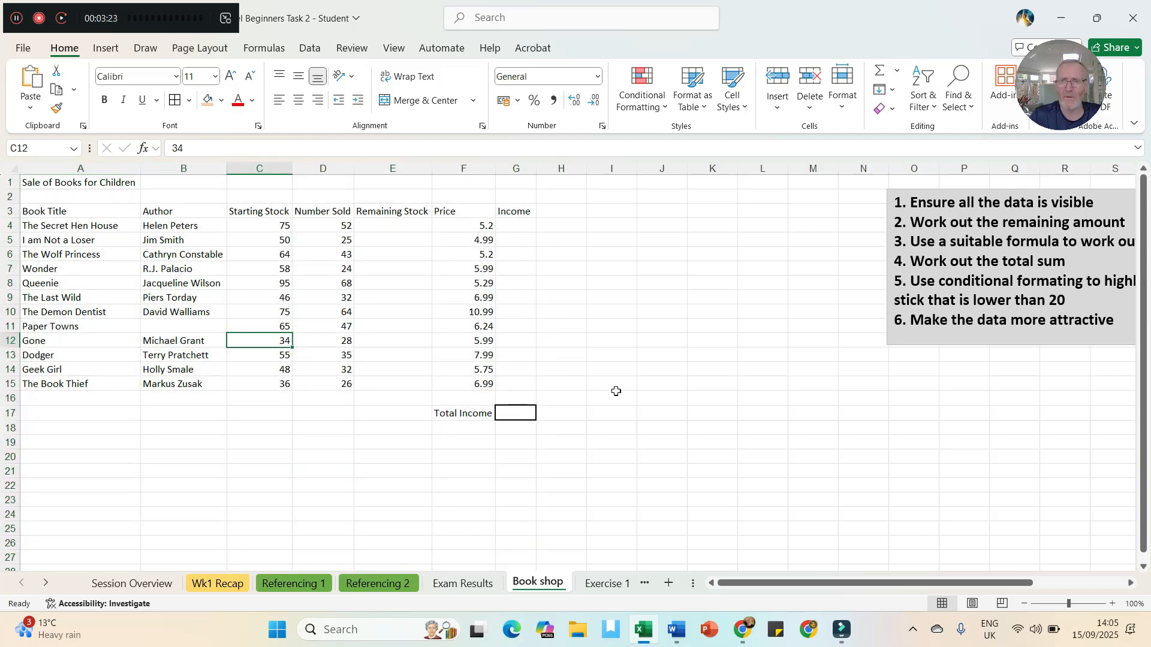
left_click(887, 255)
left_click_drag(887, 255, 733, 255)
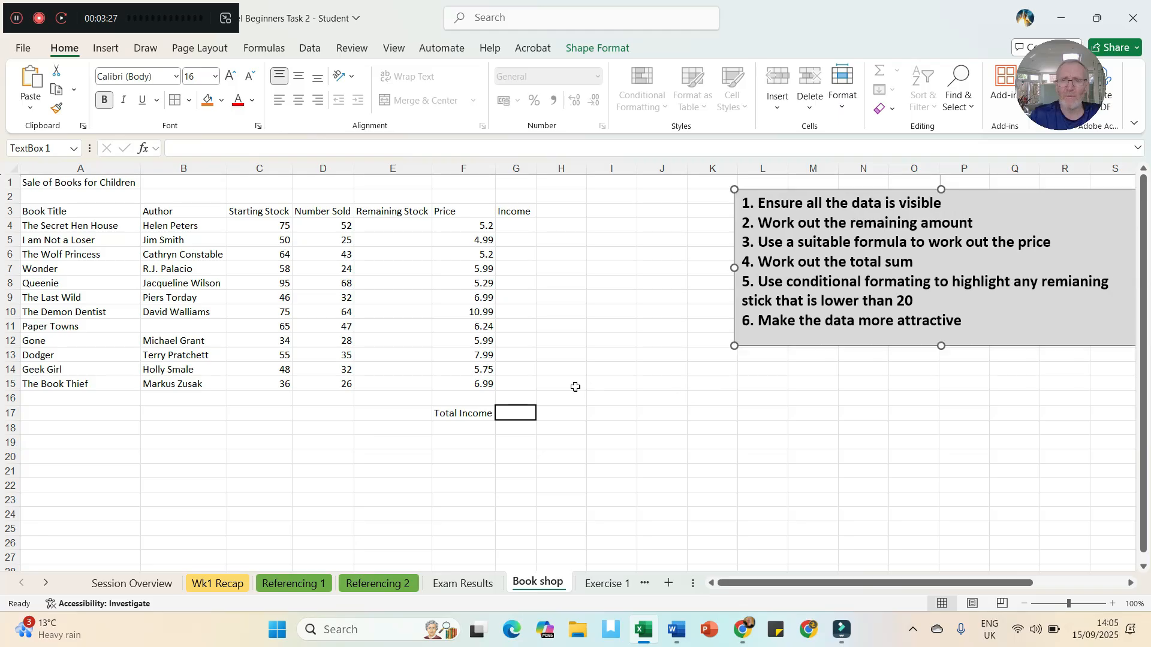
- Calculate Remaining Stock in E4 with =C4-D4 and fill the formula down to E15
left_click(396, 225)
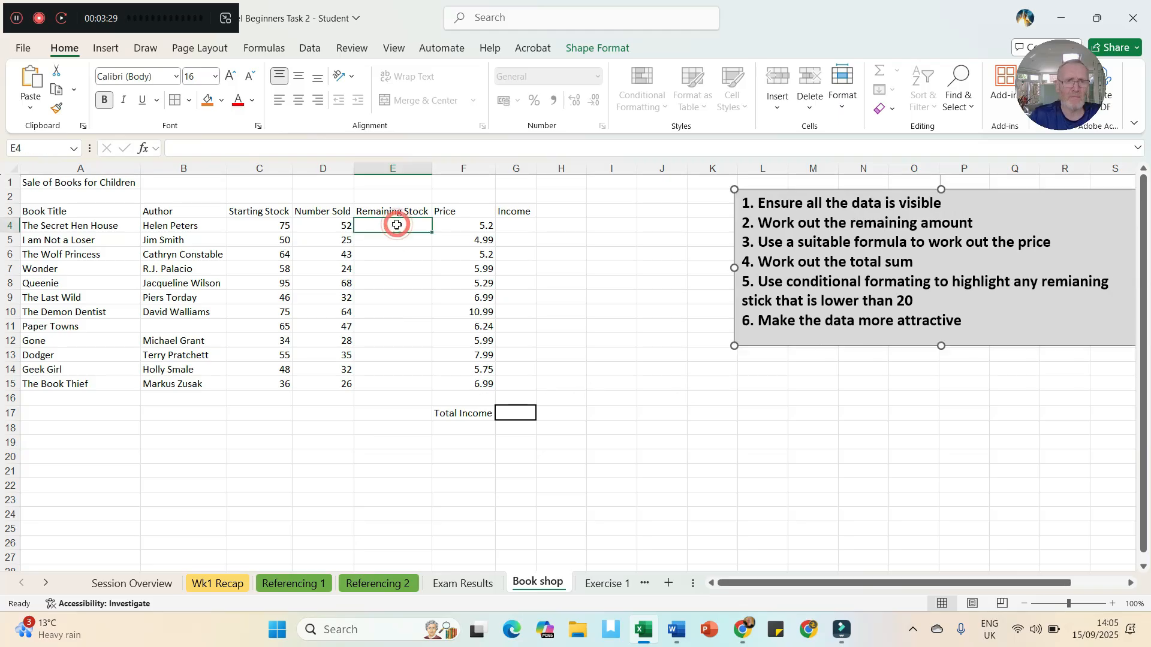
type("=")
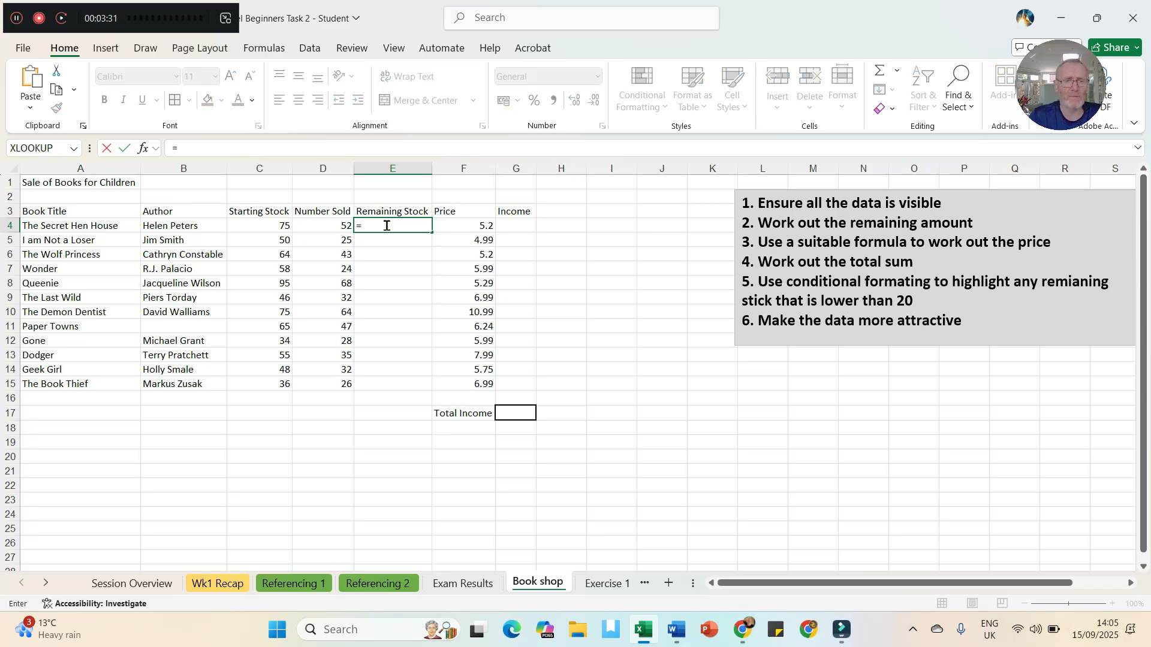
left_click(263, 225)
type("-")
left_click(329, 224)
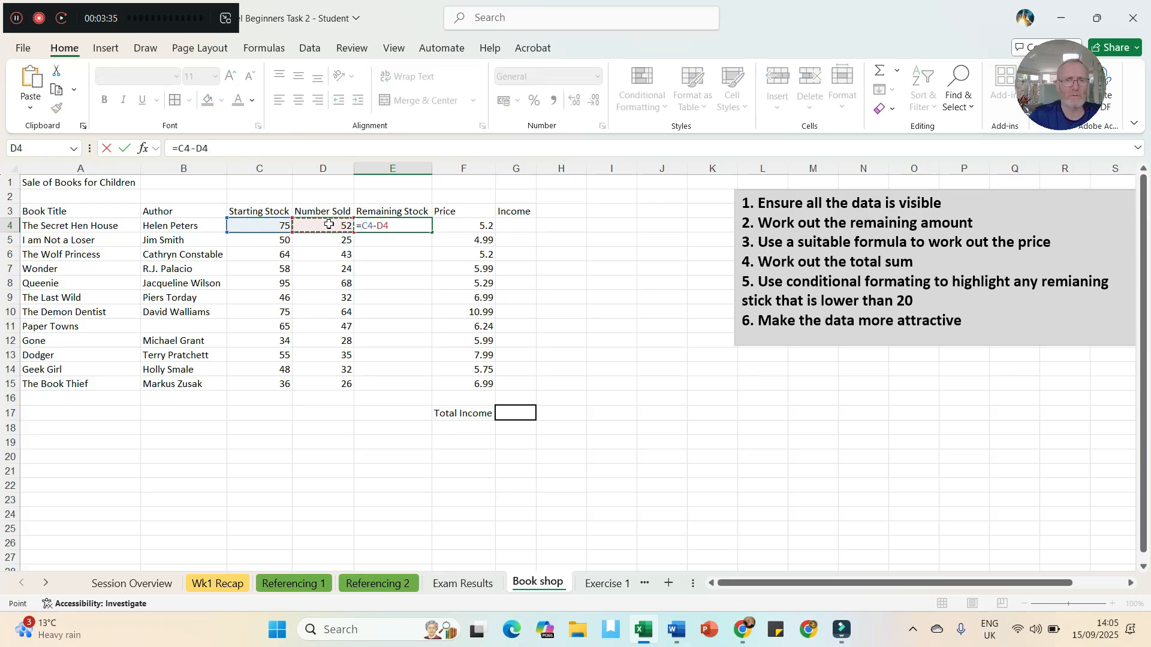
key("Return")
left_click(408, 227)
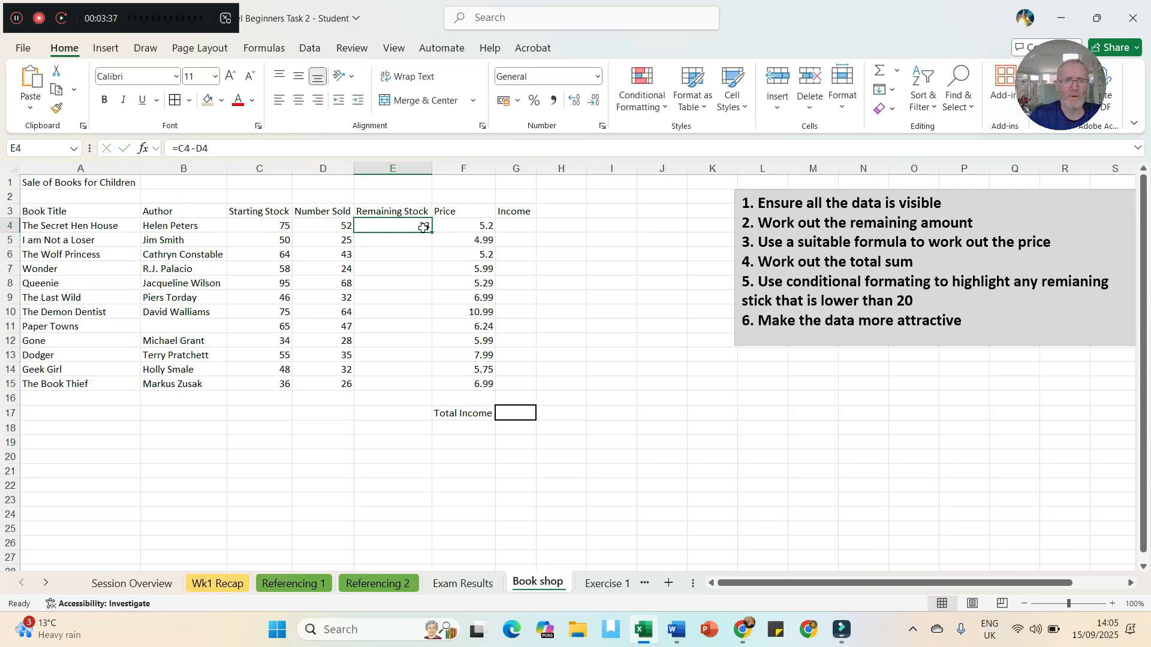
left_click_drag(429, 231, 426, 390)
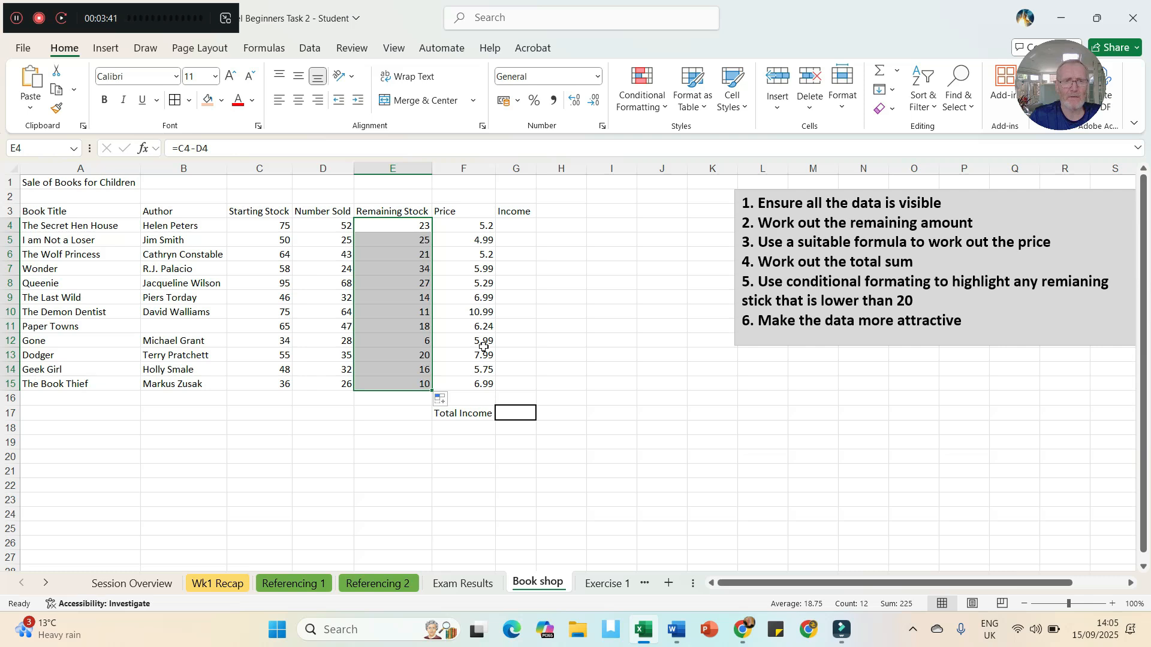
- Calculate Income in G4 with =D4*F4 and fill the formula down to G15
left_click(522, 224)
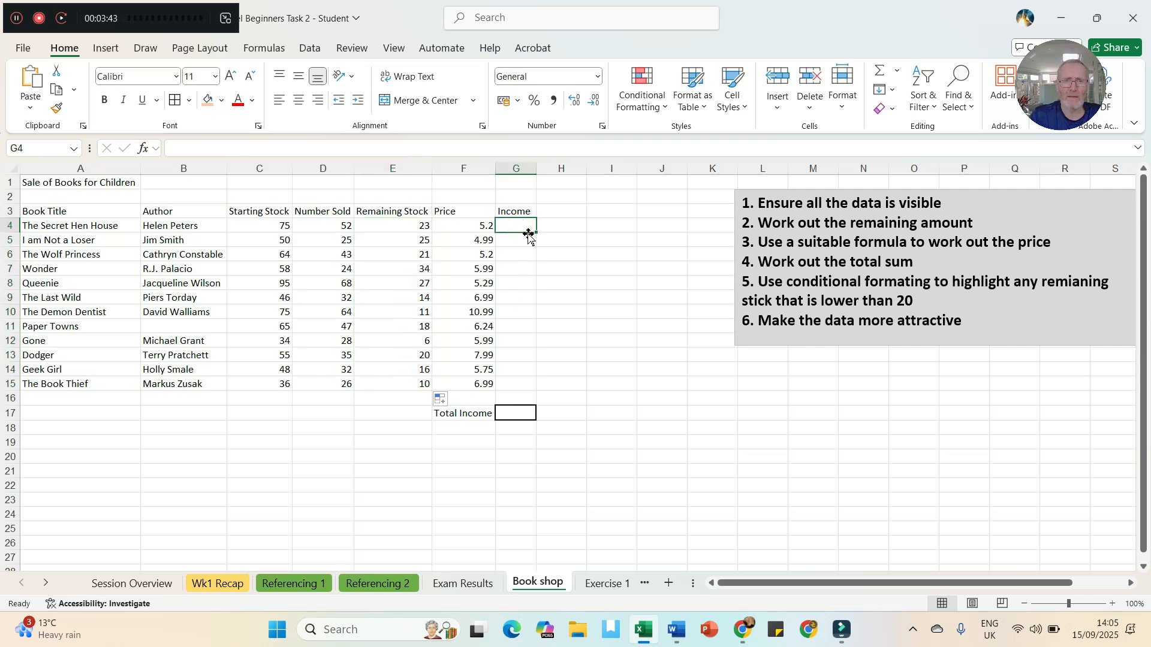
type("=")
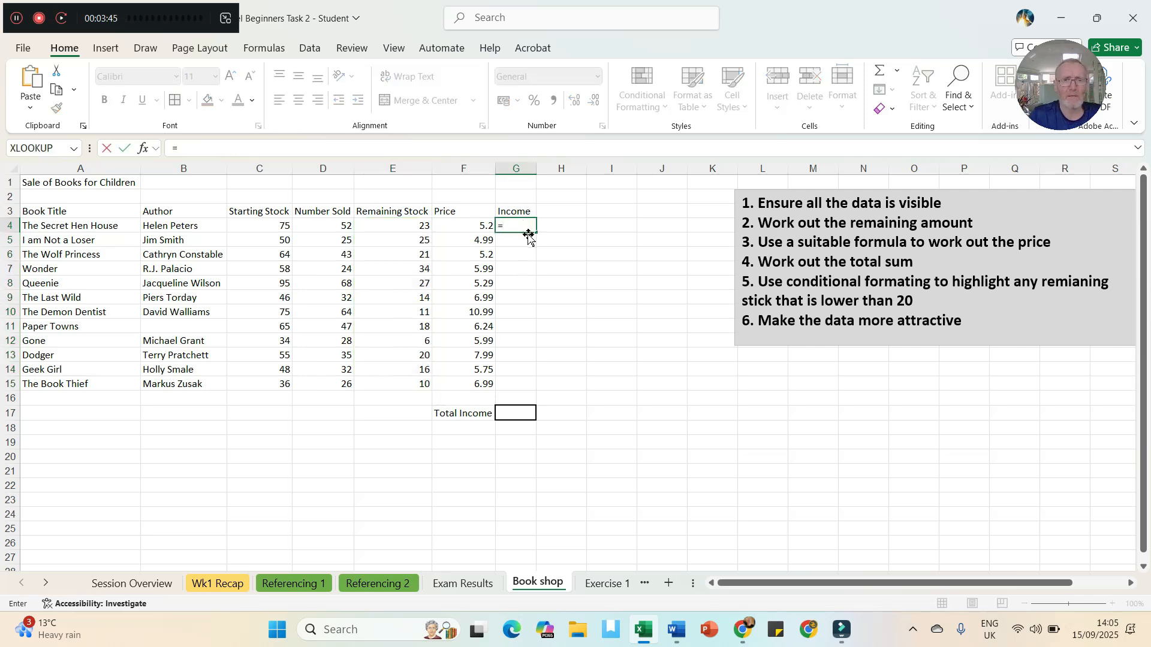
left_click(322, 226)
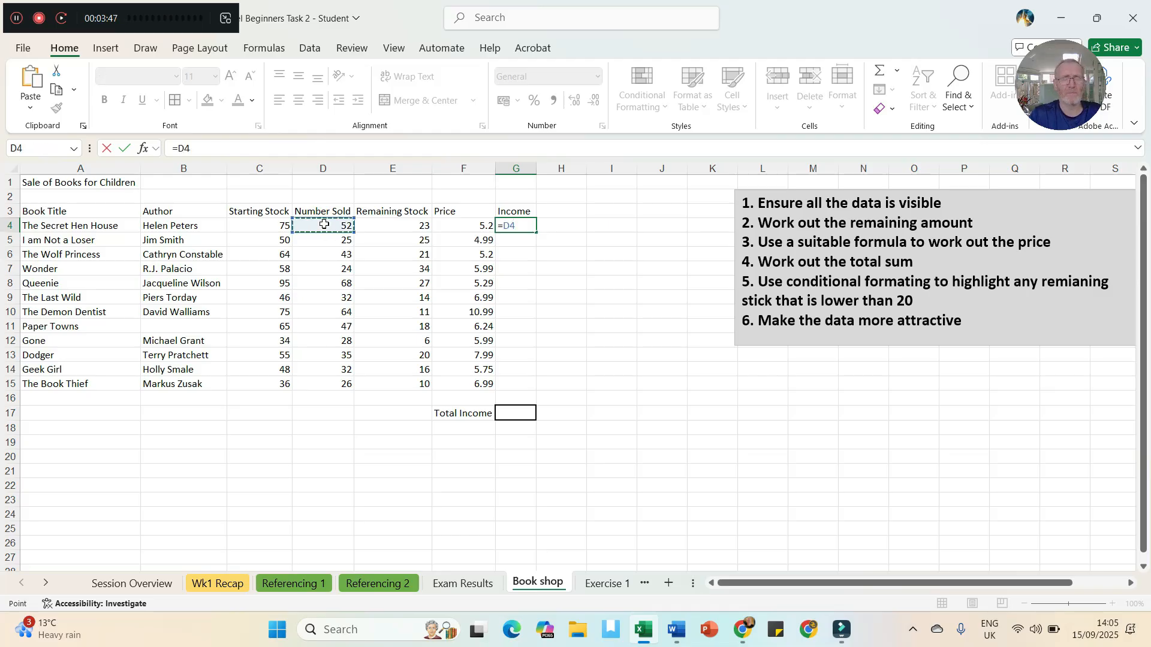
type("*")
left_click(466, 227)
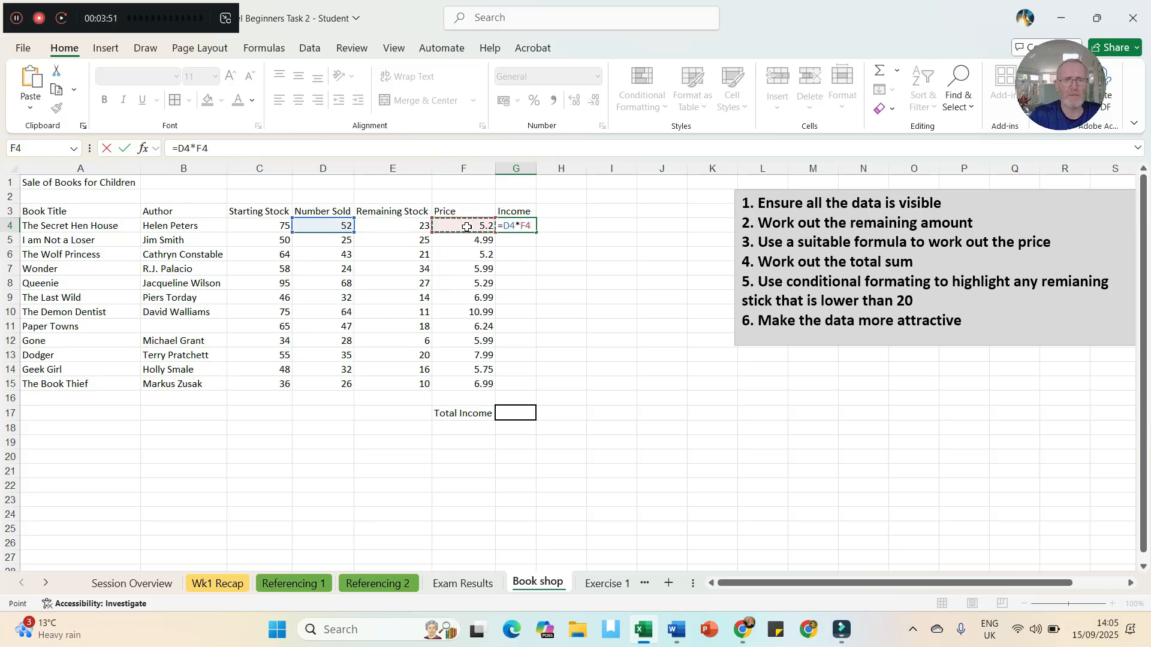
key("Return")
left_click(521, 226)
left_click_drag(536, 232, 535, 390)
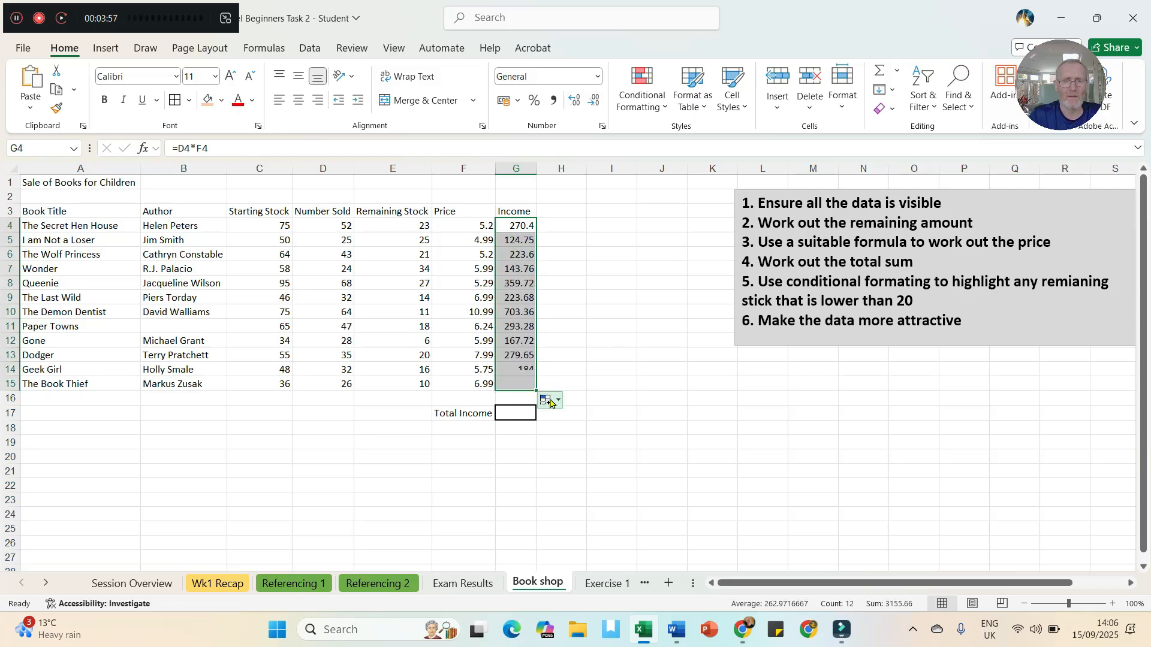
- Format the Price and Income values in F4:G15 as Currency
left_click_drag(471, 223, 502, 386)
left_click(597, 75)
left_click(557, 179)
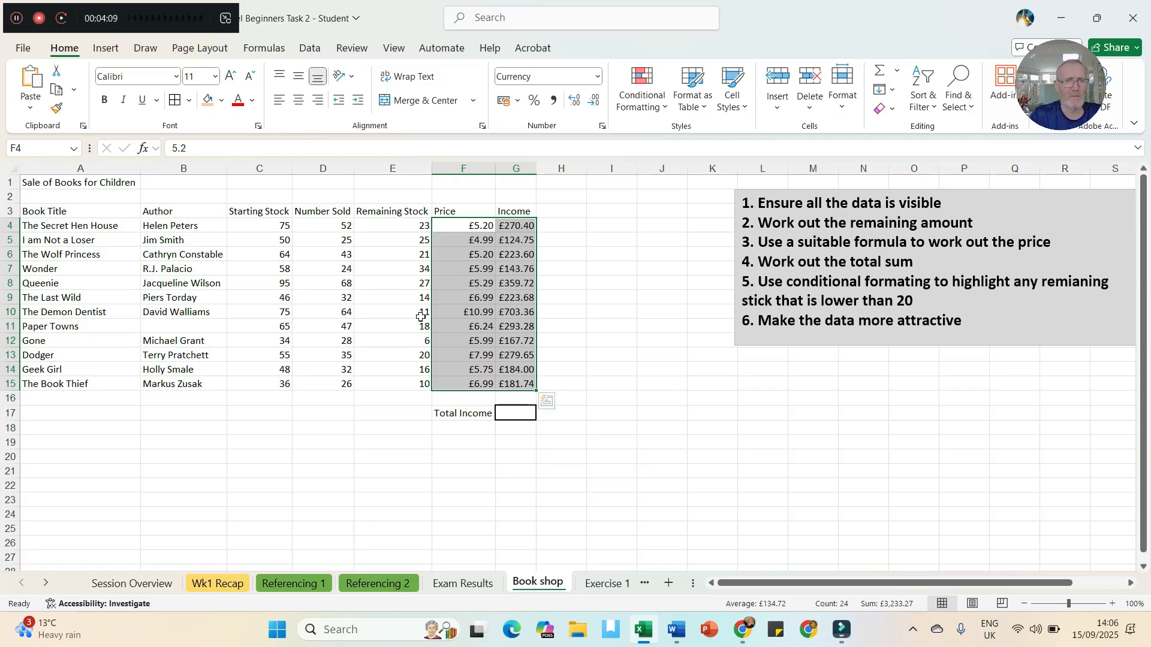
left_click(305, 311)
- Apply all borders to the book table A3:G15
left_click(65, 208)
left_click_drag(65, 209, 515, 384)
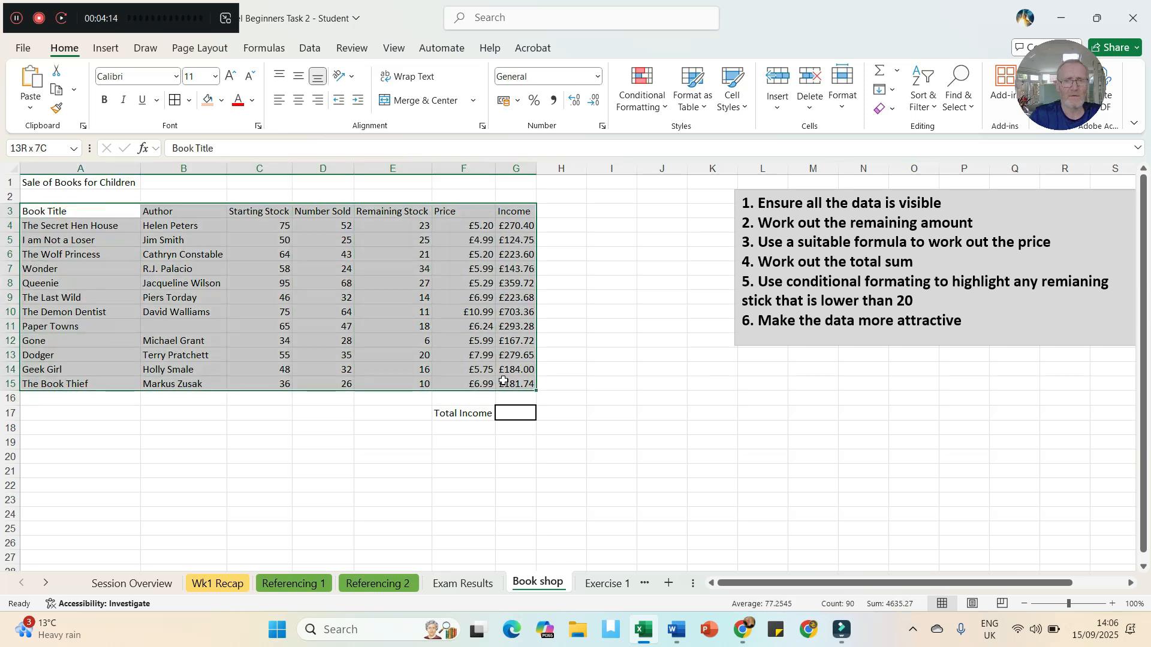
left_click(174, 100)
left_click(160, 264)
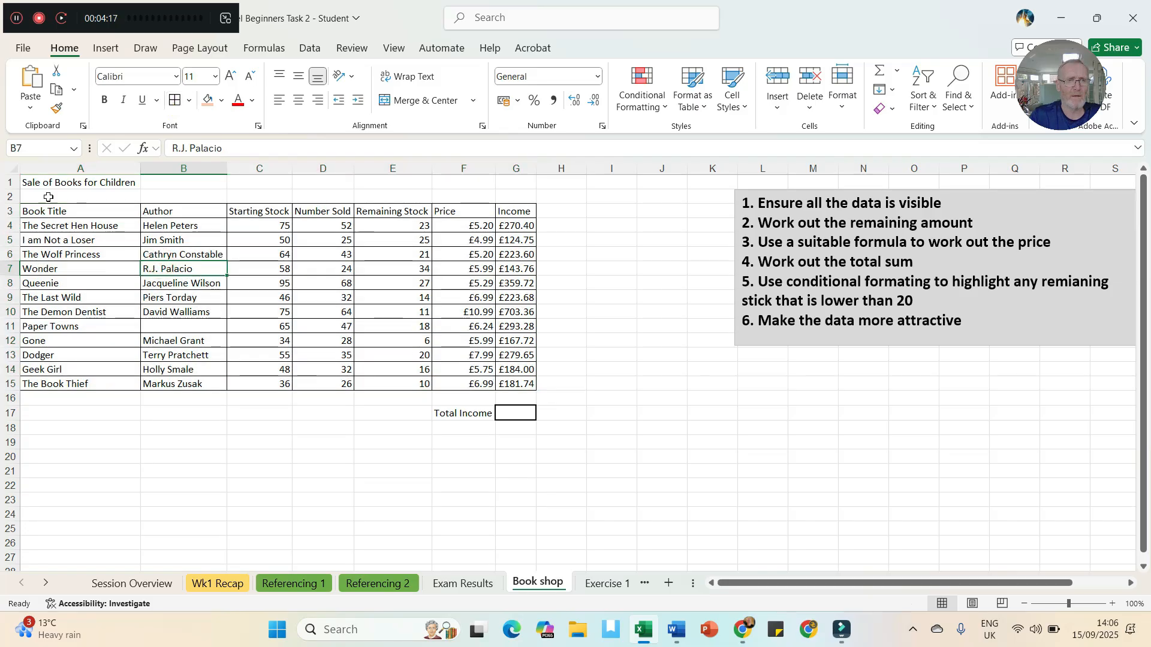
- Make the header row A3:G3 bold and give it a light green fill
left_click_drag(57, 213, 497, 209)
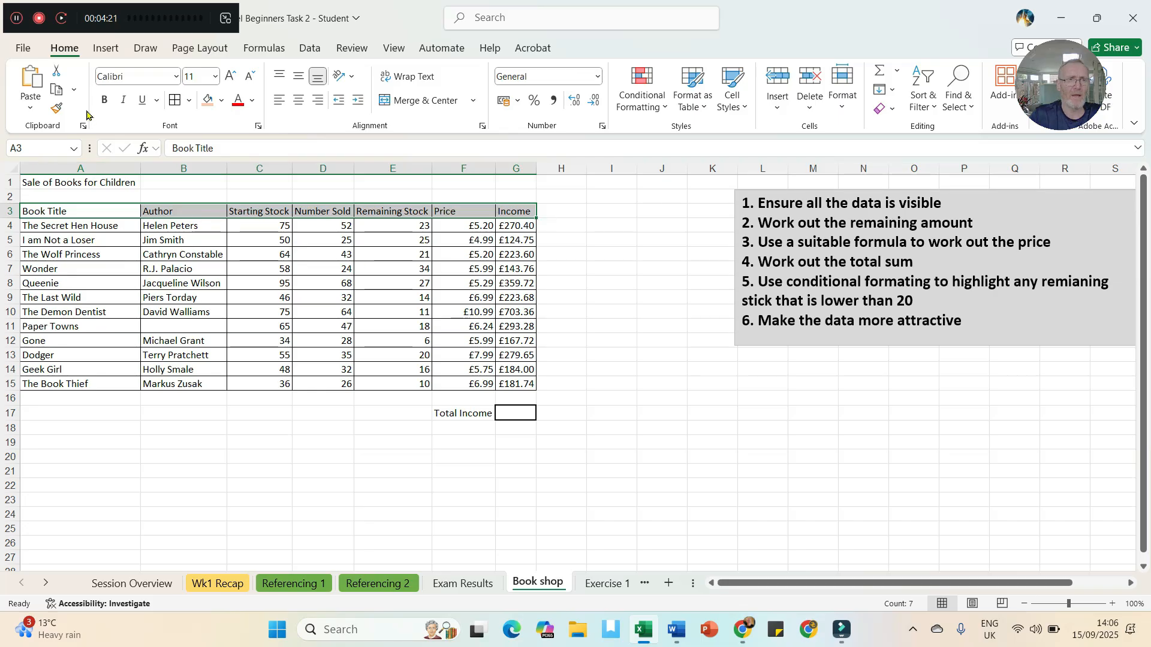
left_click(106, 102)
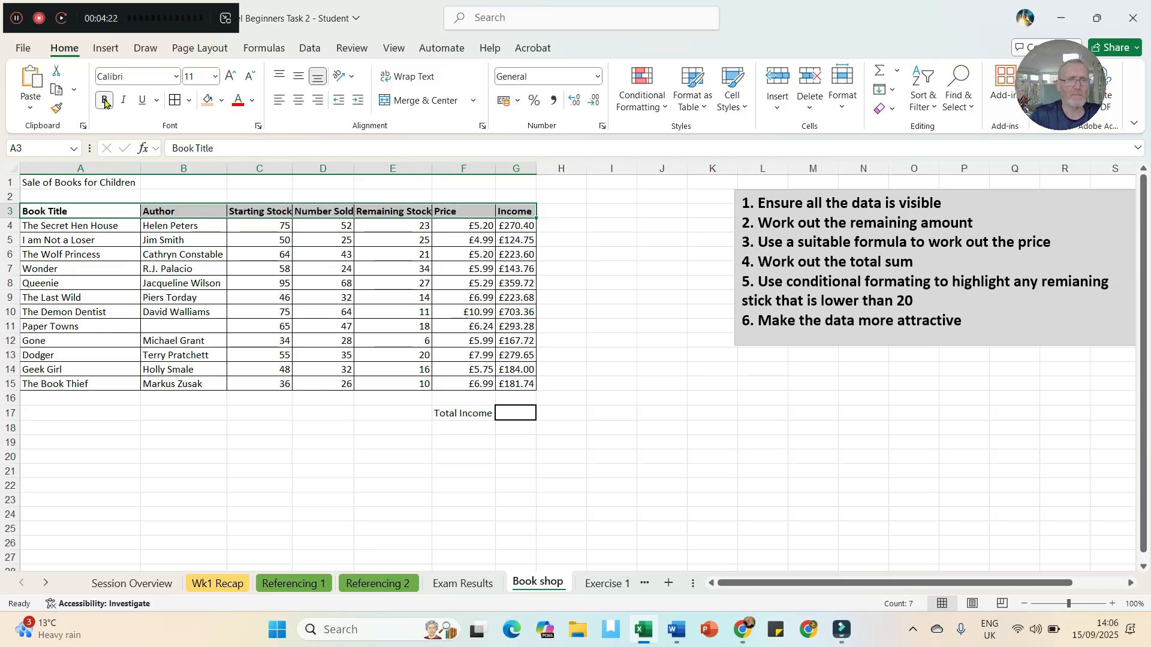
left_click(222, 102)
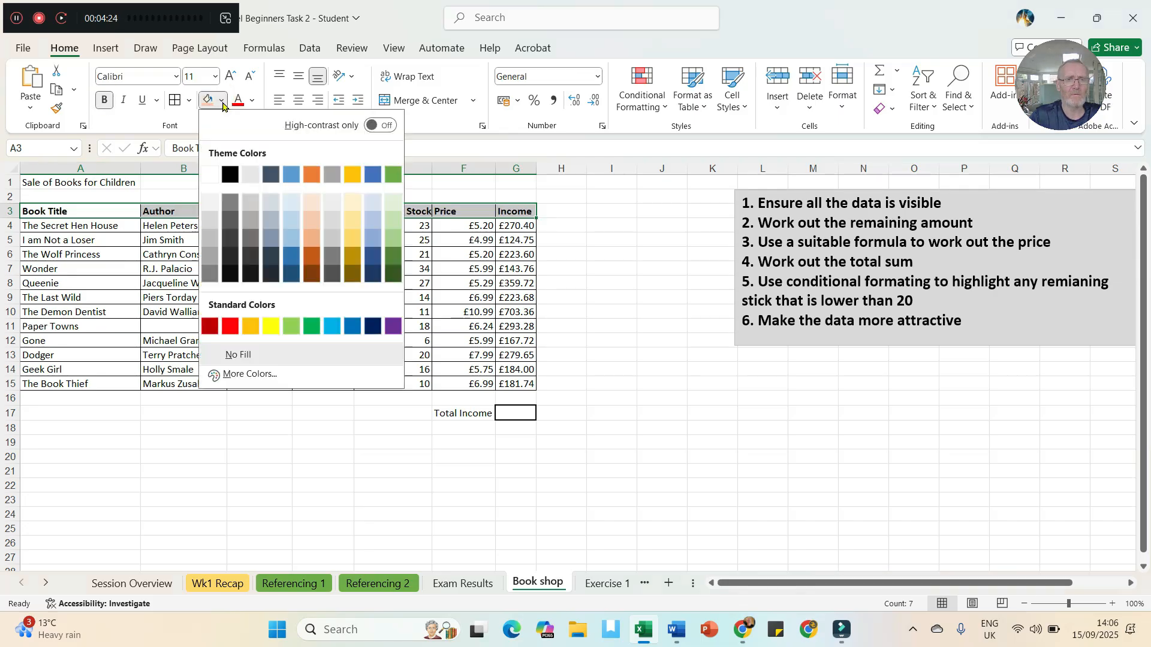
left_click(393, 217)
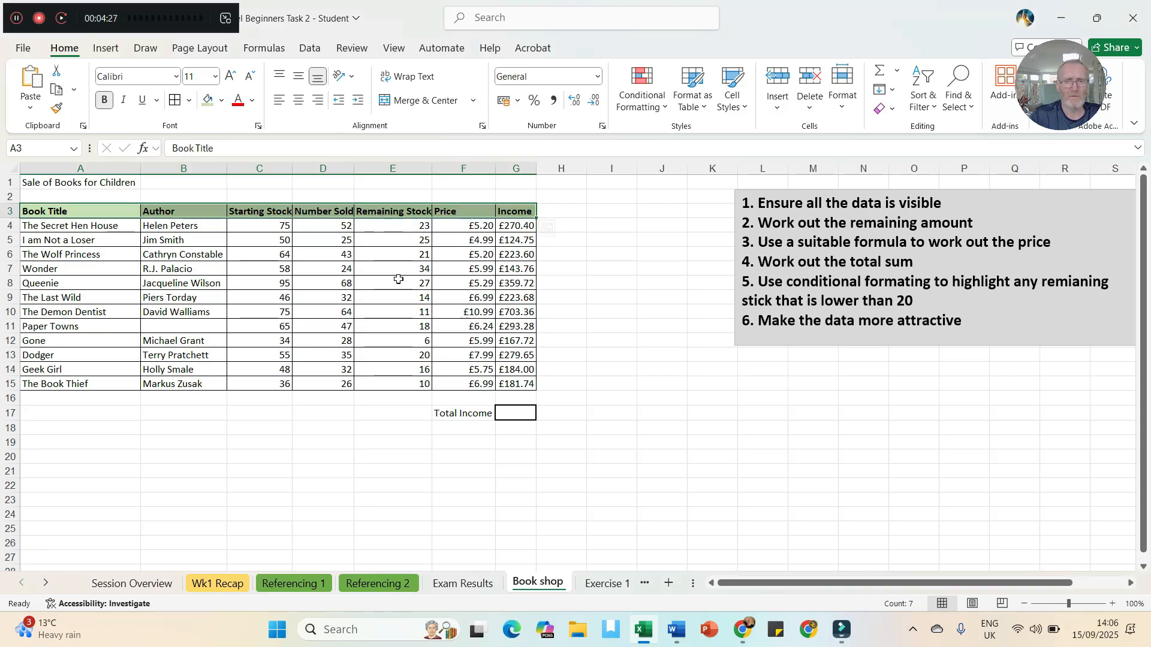
- Add borders to the Total Income cells F17:G17 and make them bold
left_click_drag(474, 413, 508, 412)
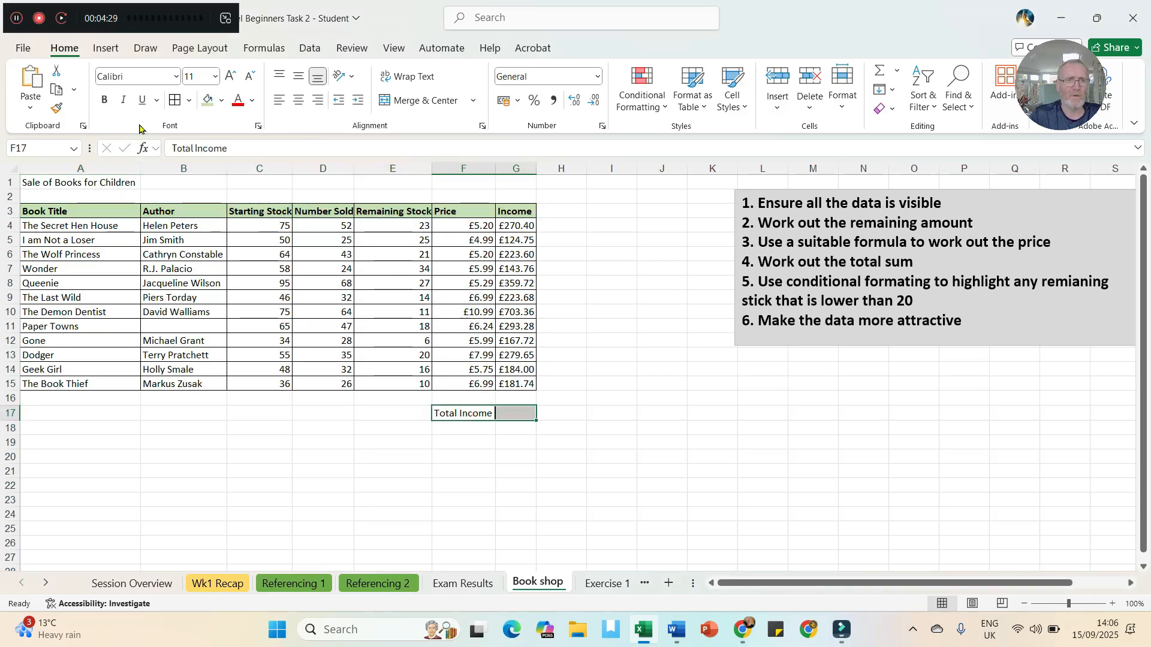
left_click(174, 100)
left_click(104, 101)
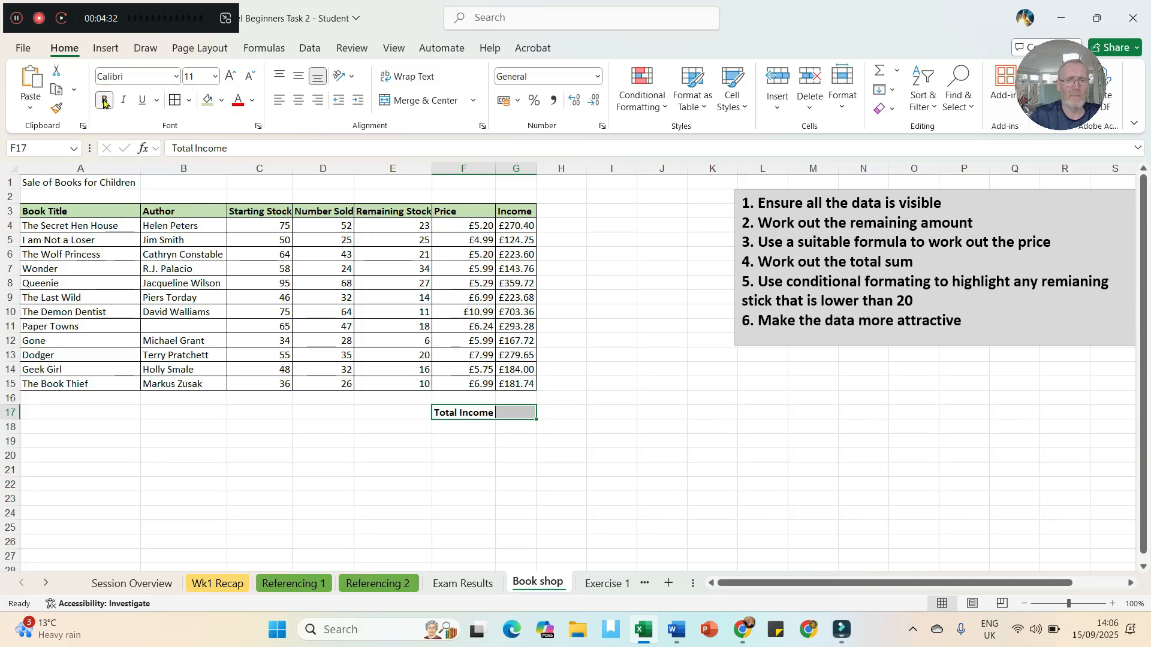
- Total the Income column in G17 with a SUM of G4:G15, leaving out the blank row 16
left_click(509, 412)
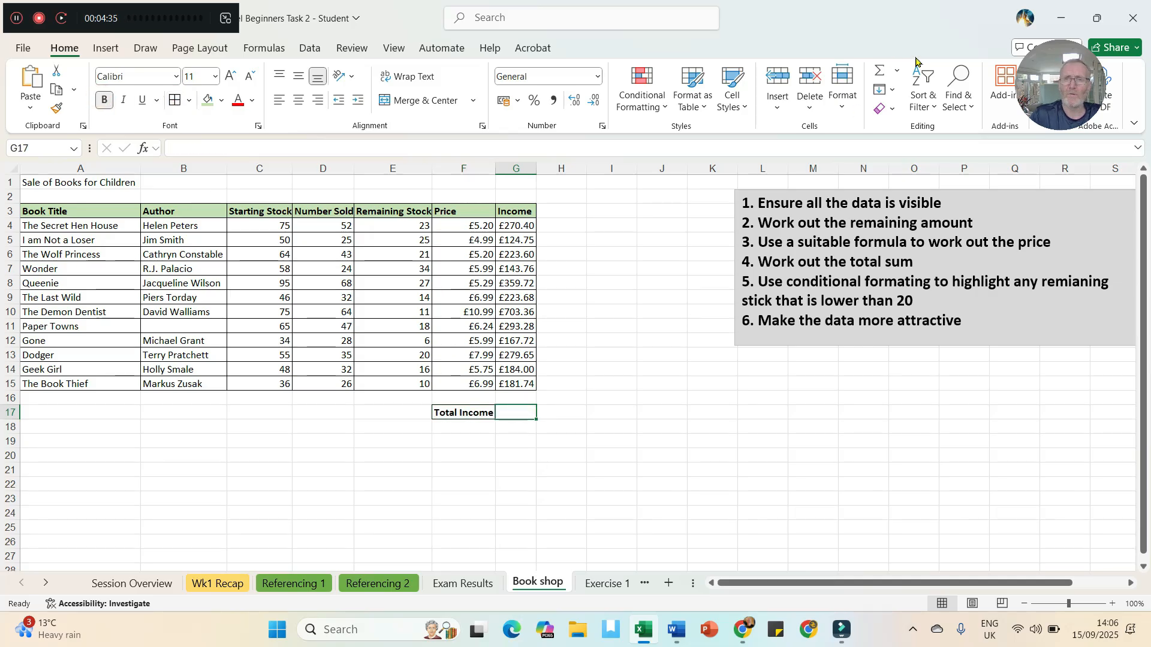
left_click(878, 71)
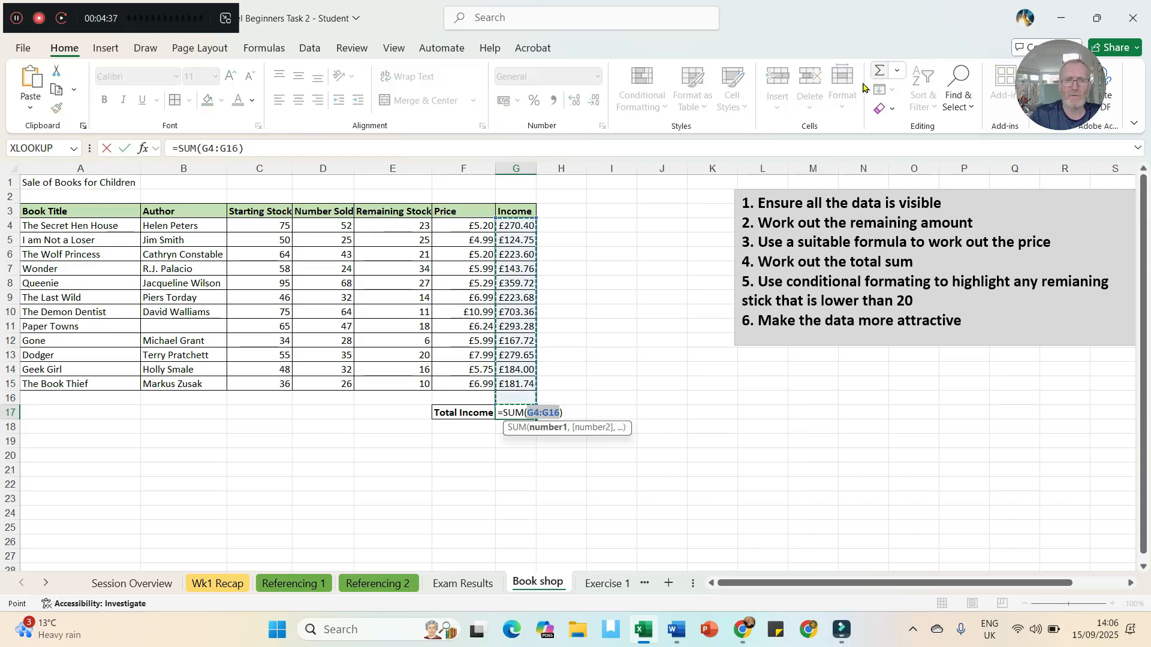
left_click_drag(535, 406, 534, 390)
key("Return")
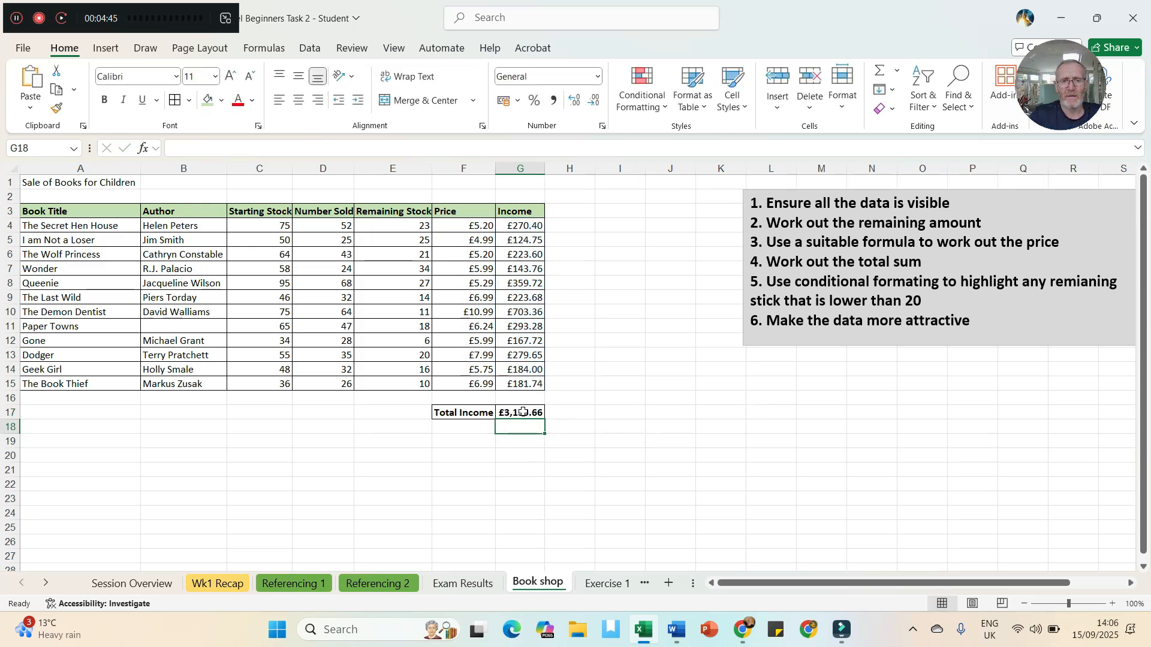
- Fill the Total Income cells F17:G17 with yellow
left_click_drag(470, 413, 509, 413)
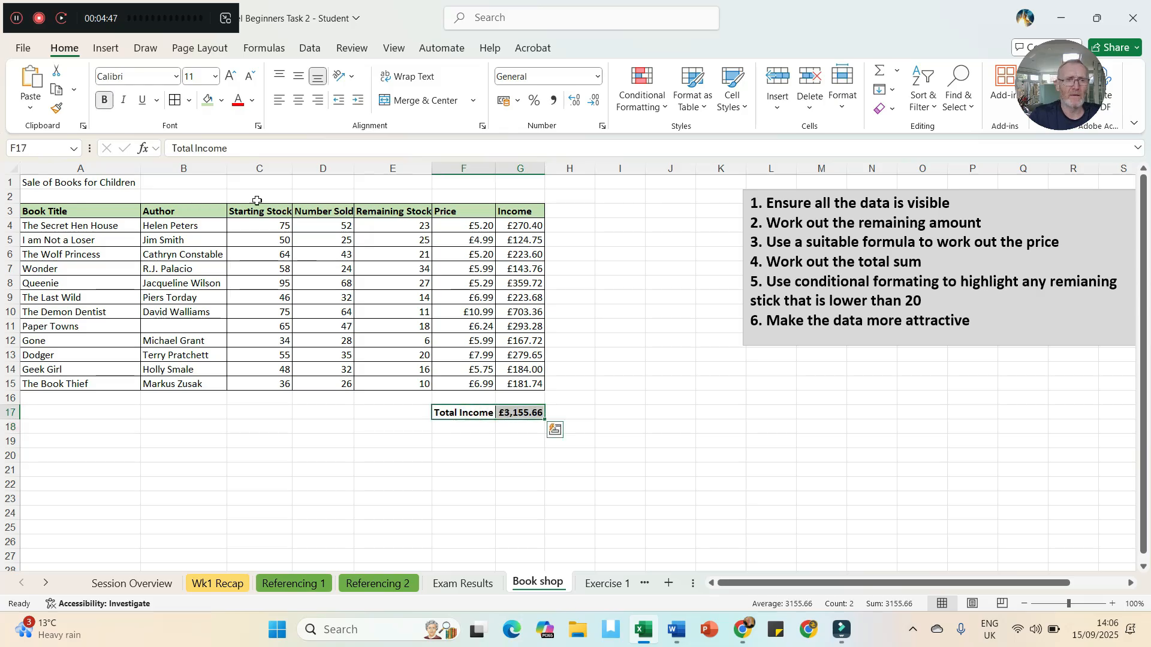
left_click(219, 100)
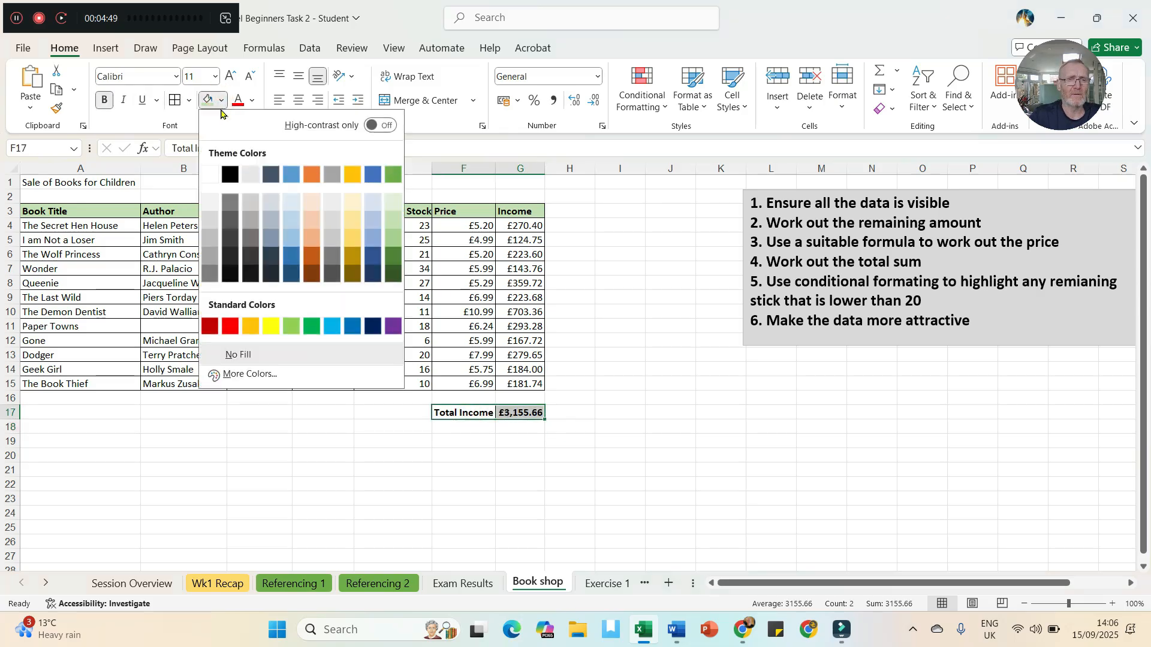
left_click(277, 324)
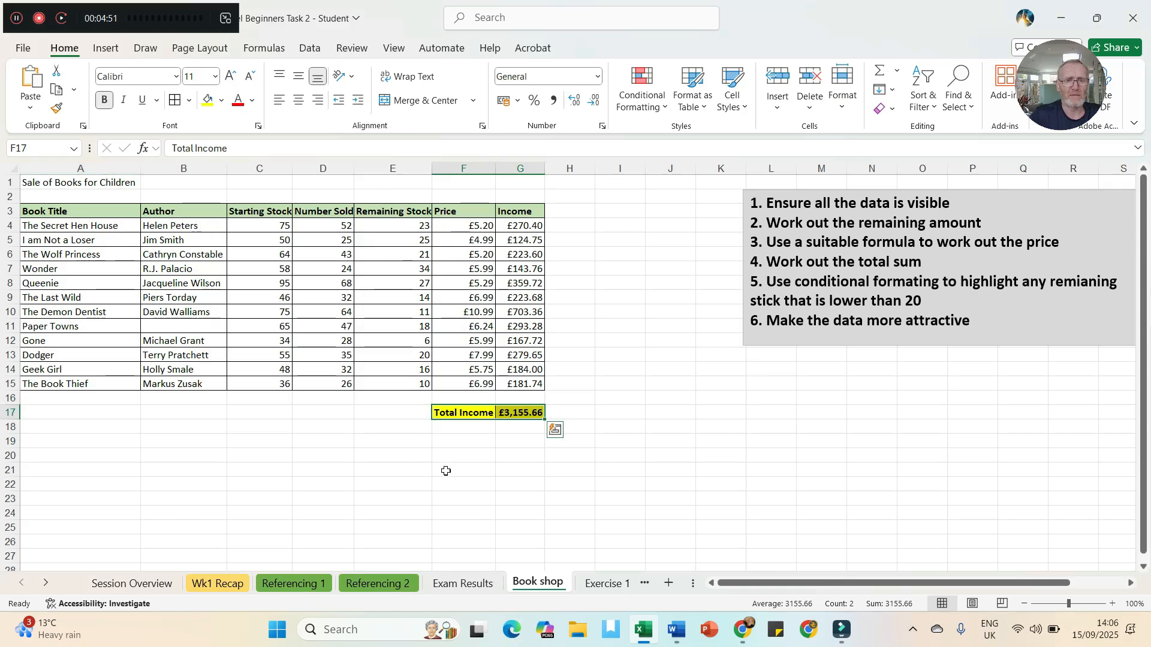
left_click(522, 499)
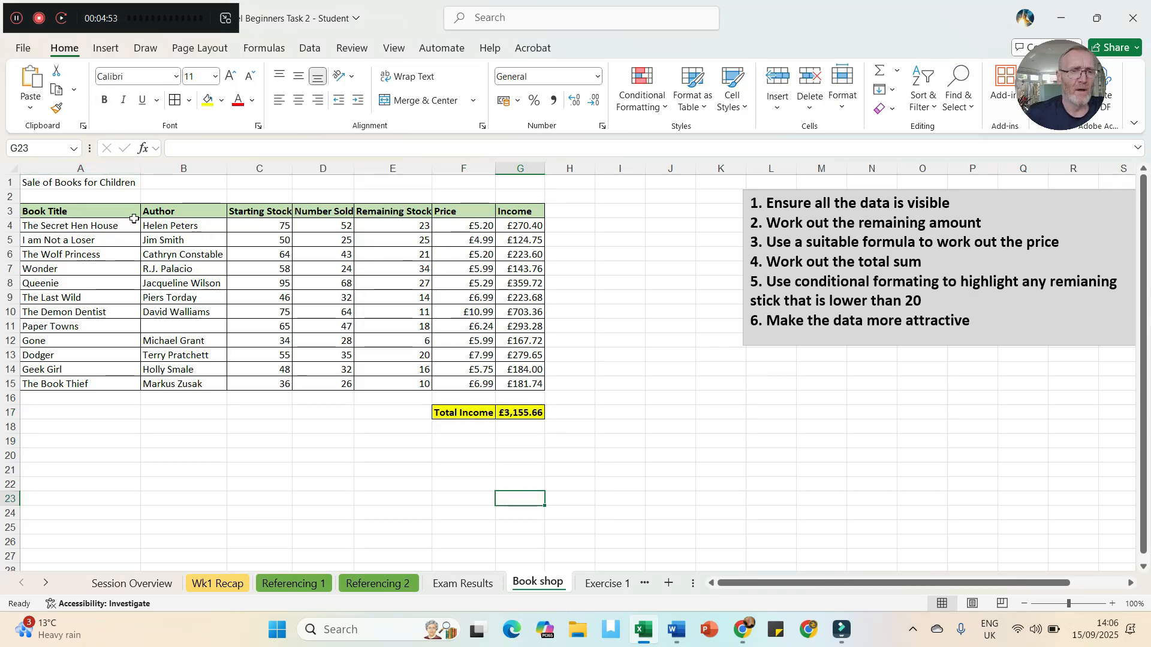
- Merge and centre the title Sale of Books for Children across A1:G1 and increase its font size
left_click_drag(97, 183, 507, 183)
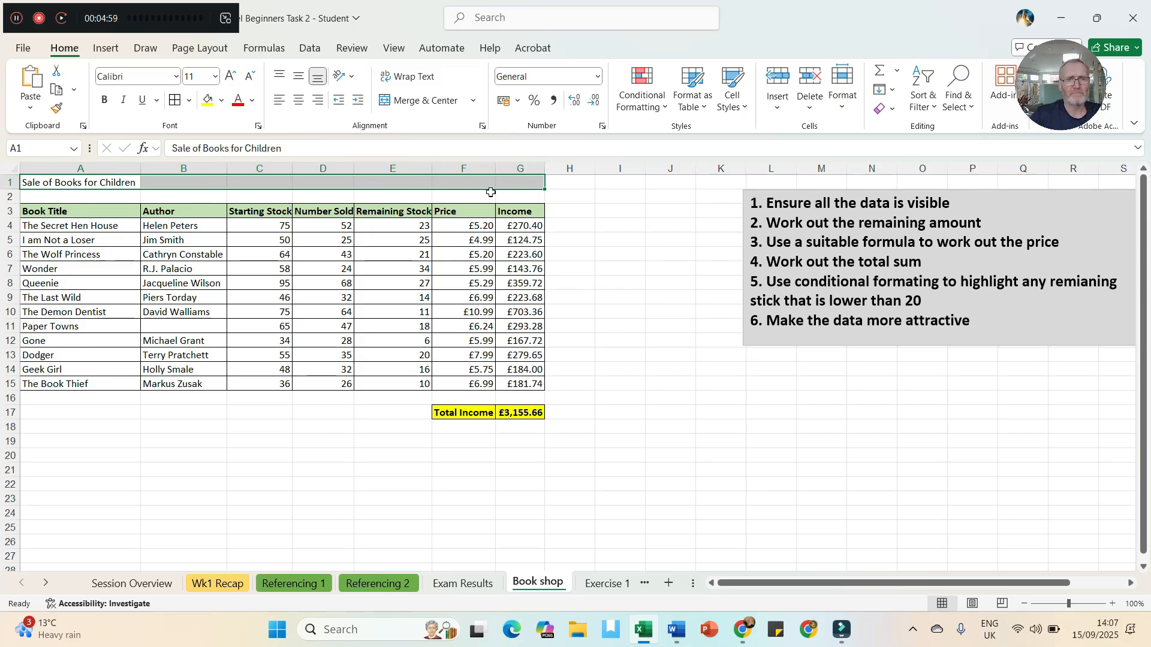
left_click(418, 102)
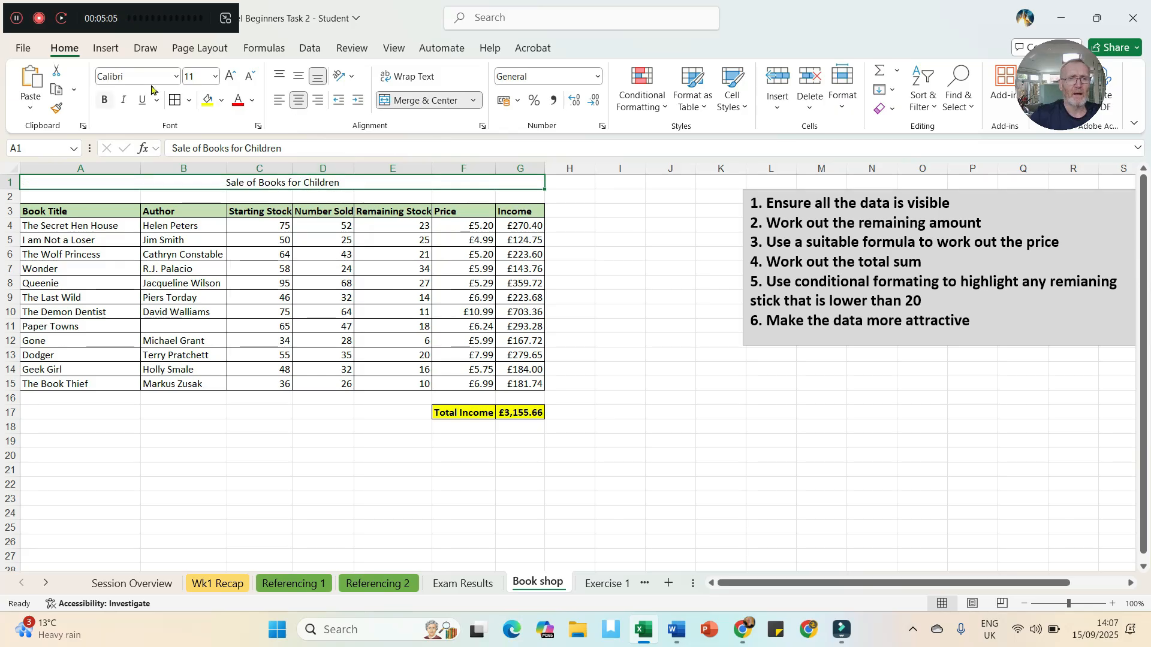
left_click(231, 77)
left_click(231, 78)
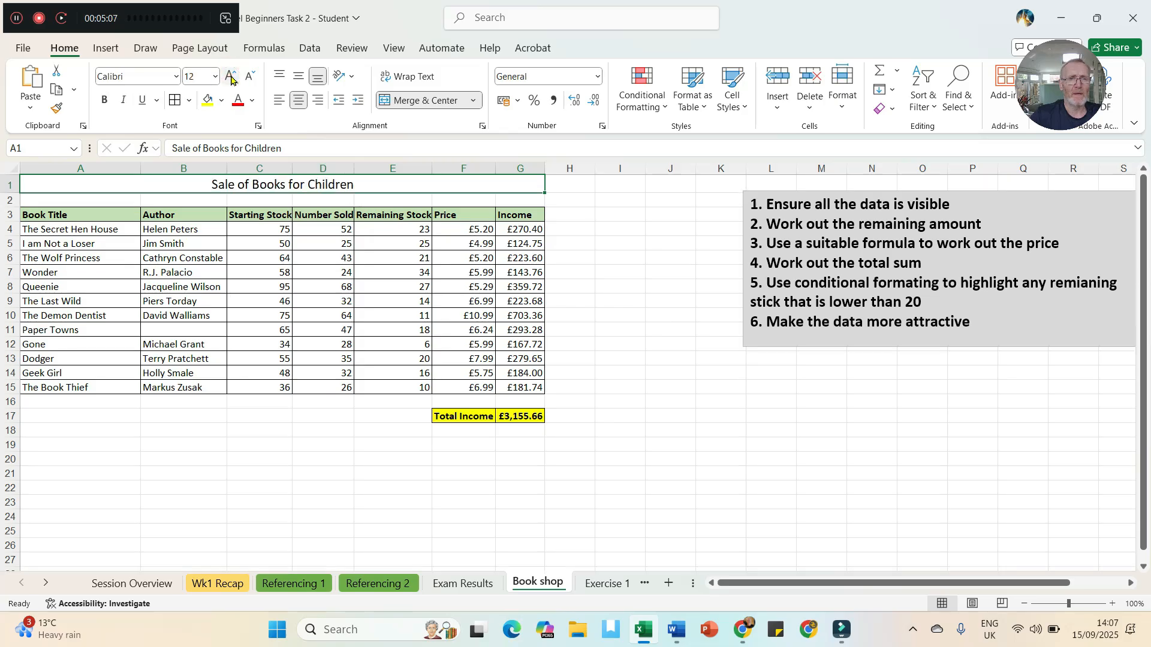
- Make the merged title Sale of Books for Children bold and fill it with light blue
left_click(103, 106)
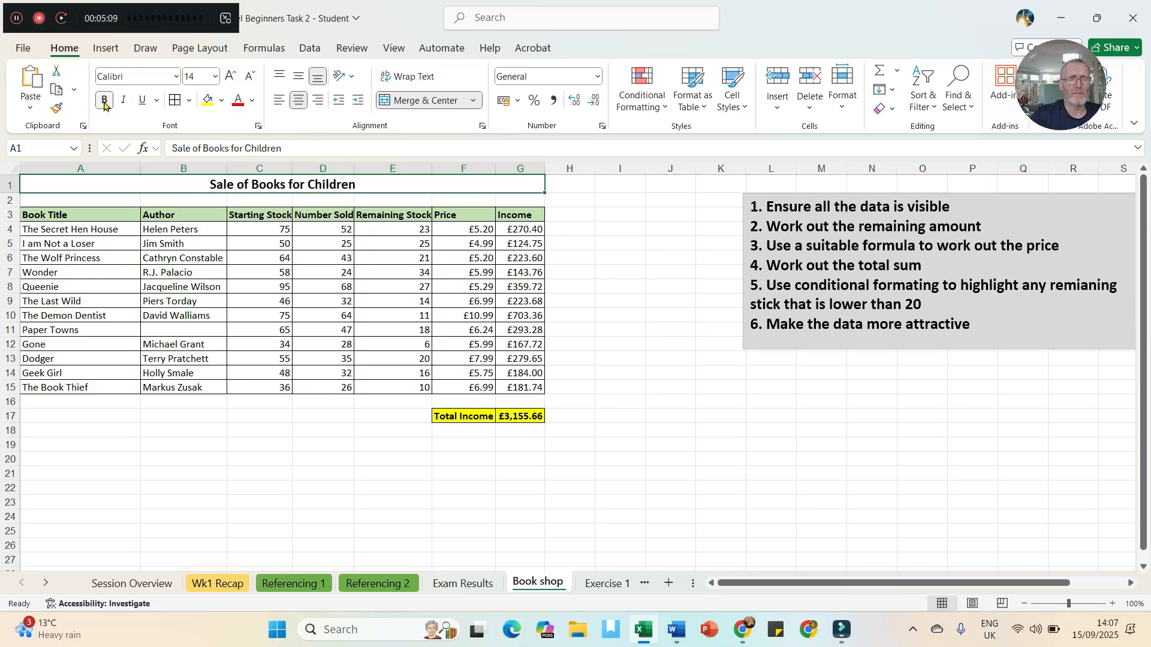
left_click(221, 101)
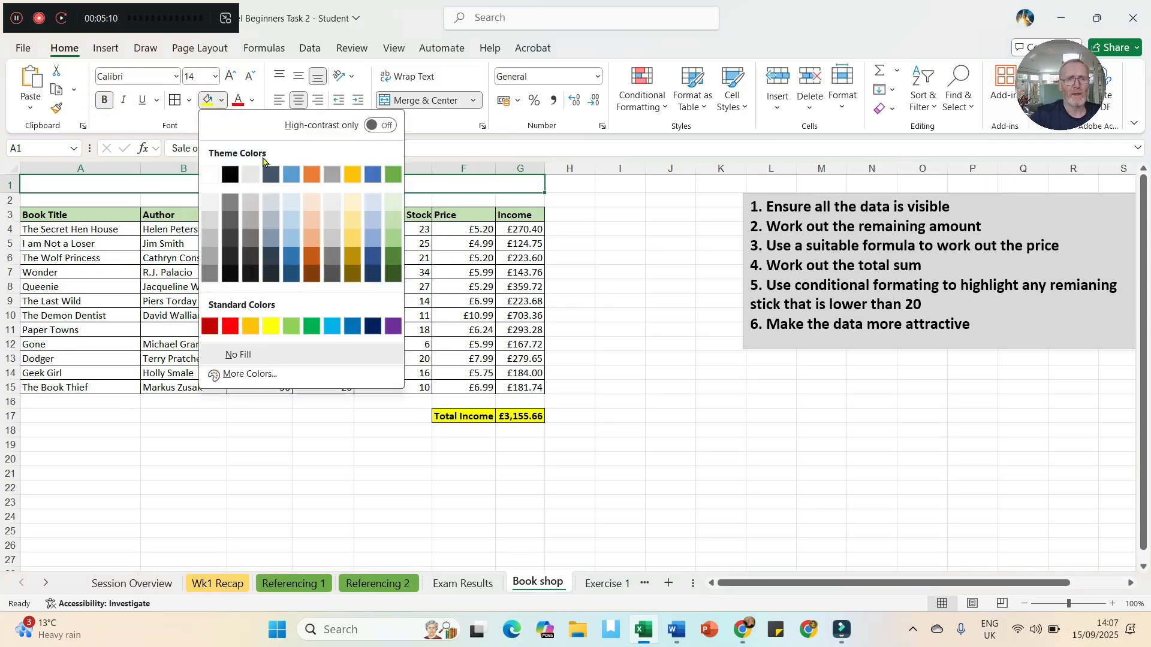
left_click(374, 202)
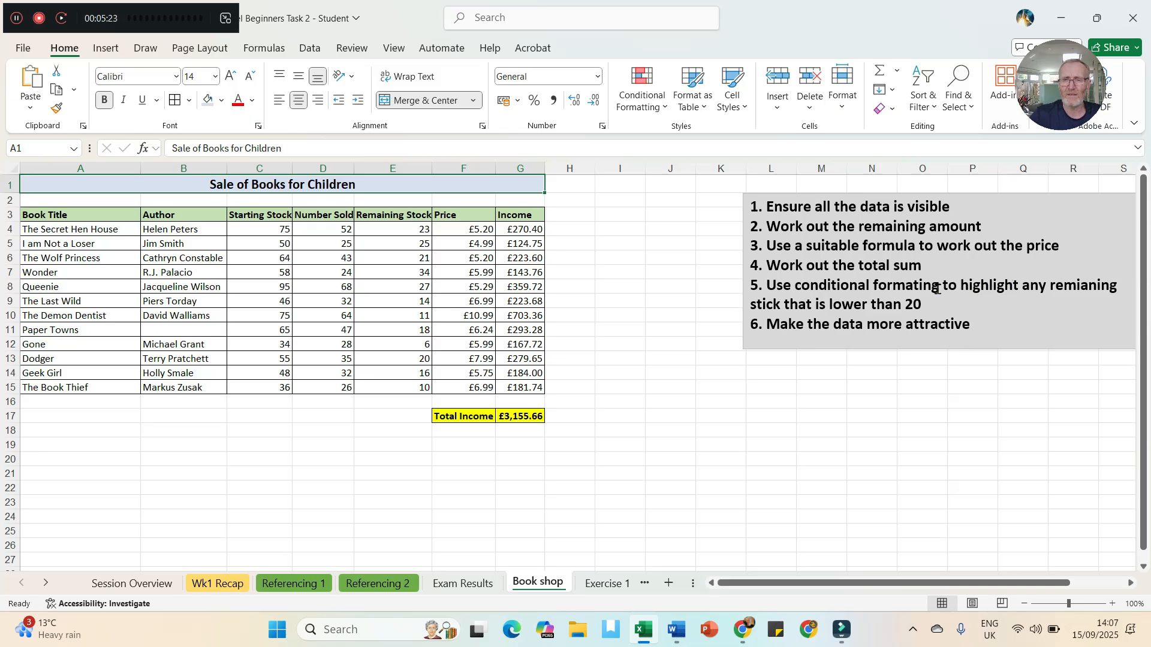
- Move the task instructions text box closer to the table and spell-check it, correcting "formating" to "formatting" and "remianing" to "remaining"
left_click(750, 255)
left_click_drag(742, 257, 657, 261)
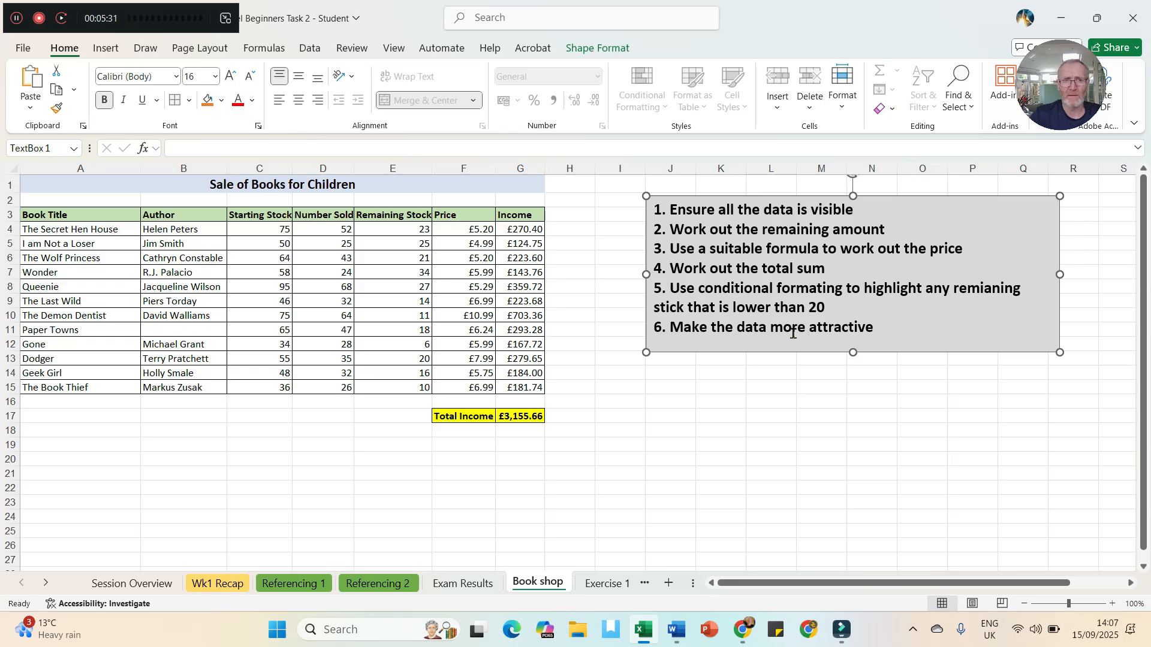
left_click(351, 48)
left_click(32, 84)
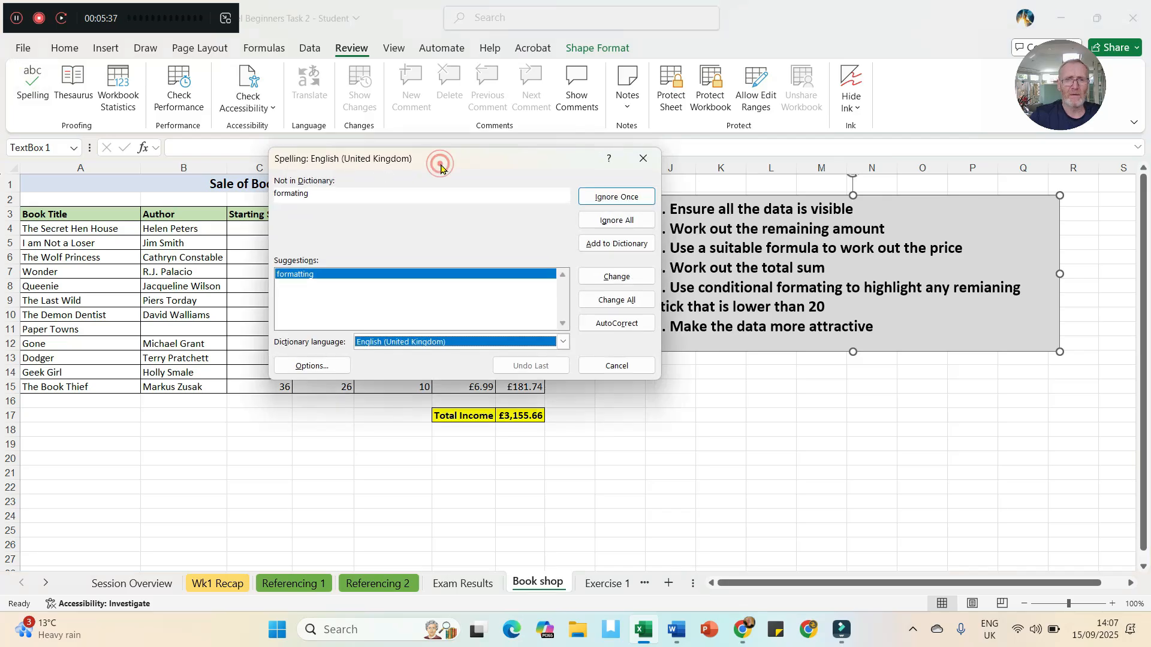
left_click_drag(437, 160, 332, 155)
left_click(512, 274)
left_click(512, 273)
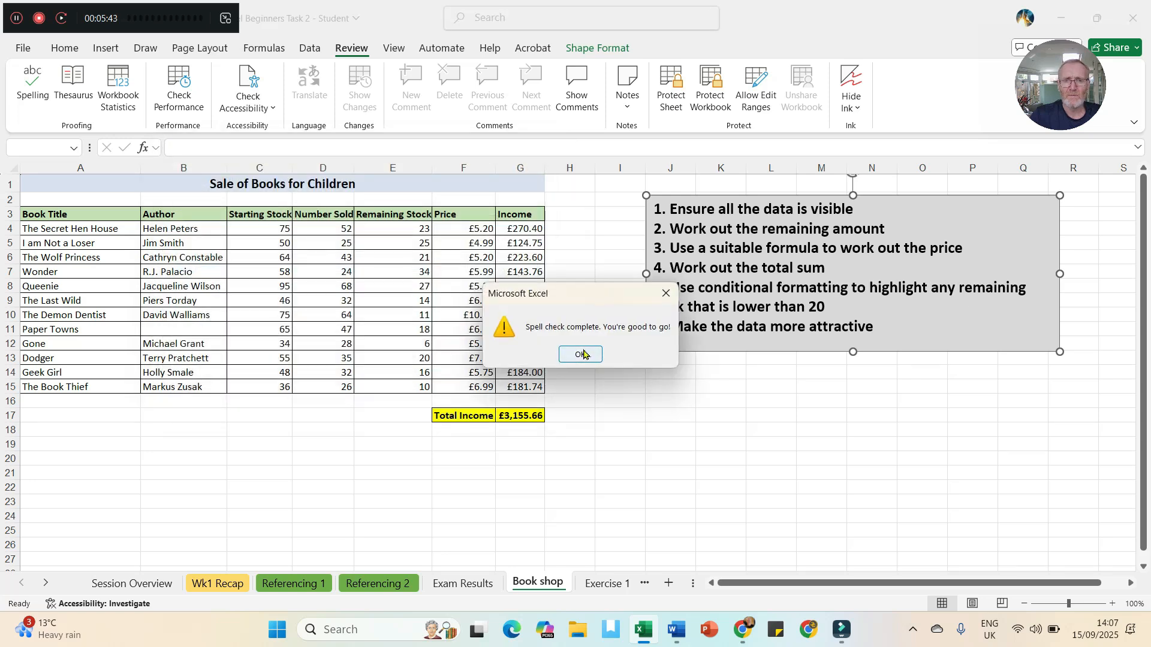
left_click(583, 353)
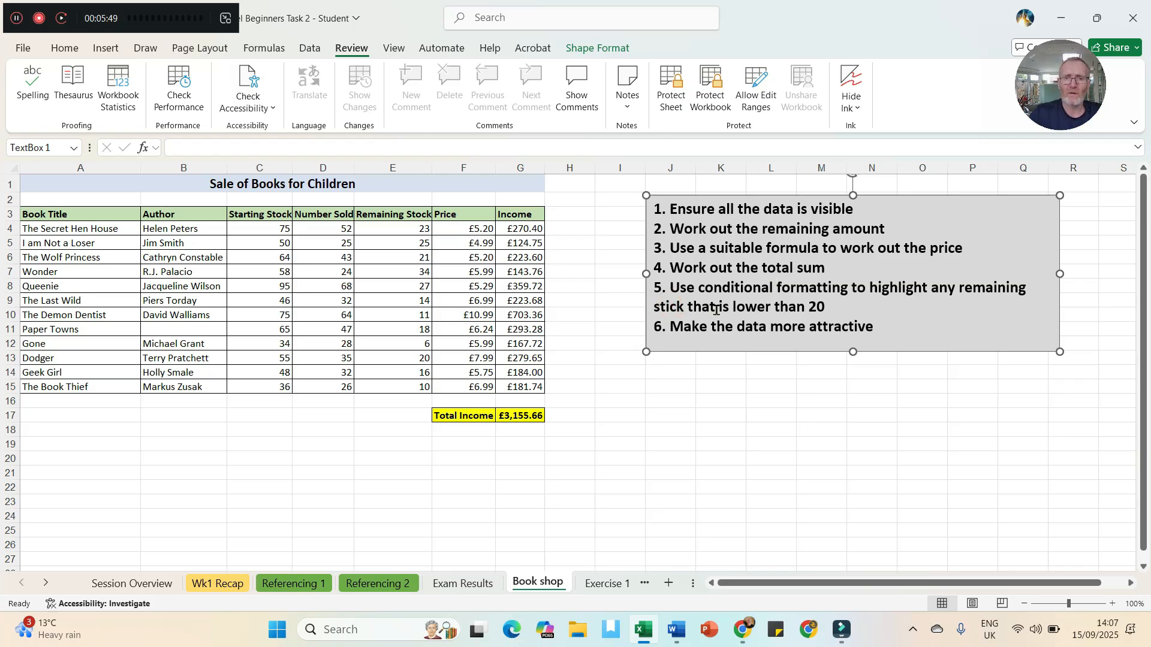
- Correct the word "stick" to "stock" in instruction 5 of the text box
key("BackSpace")
type("o")
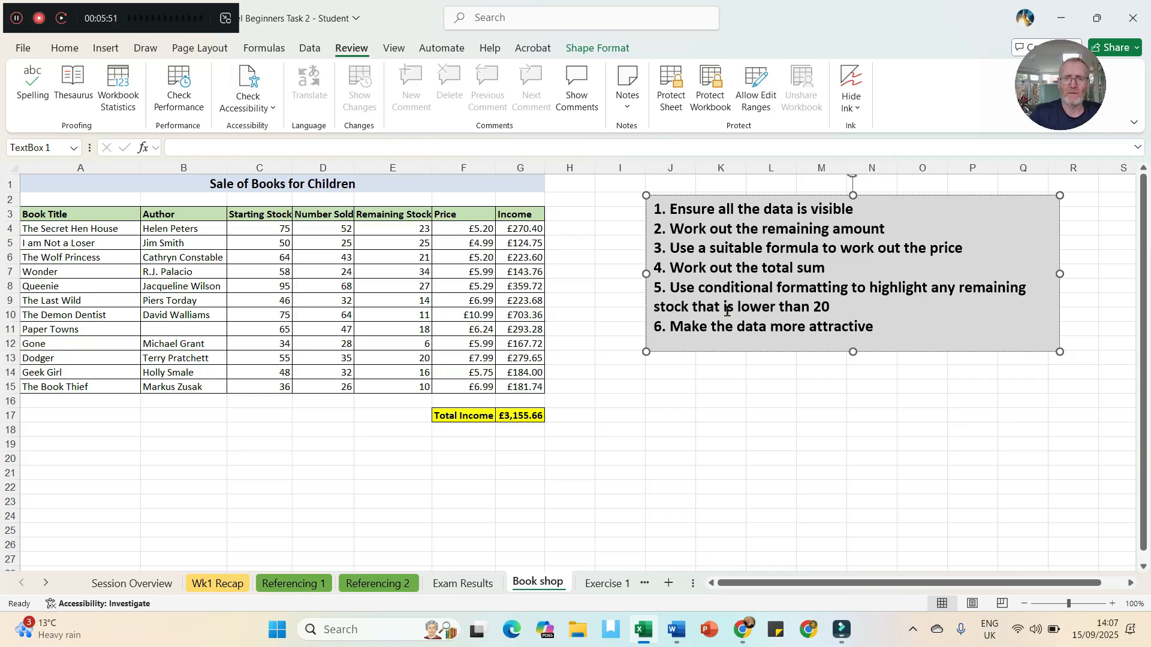
left_click(671, 423)
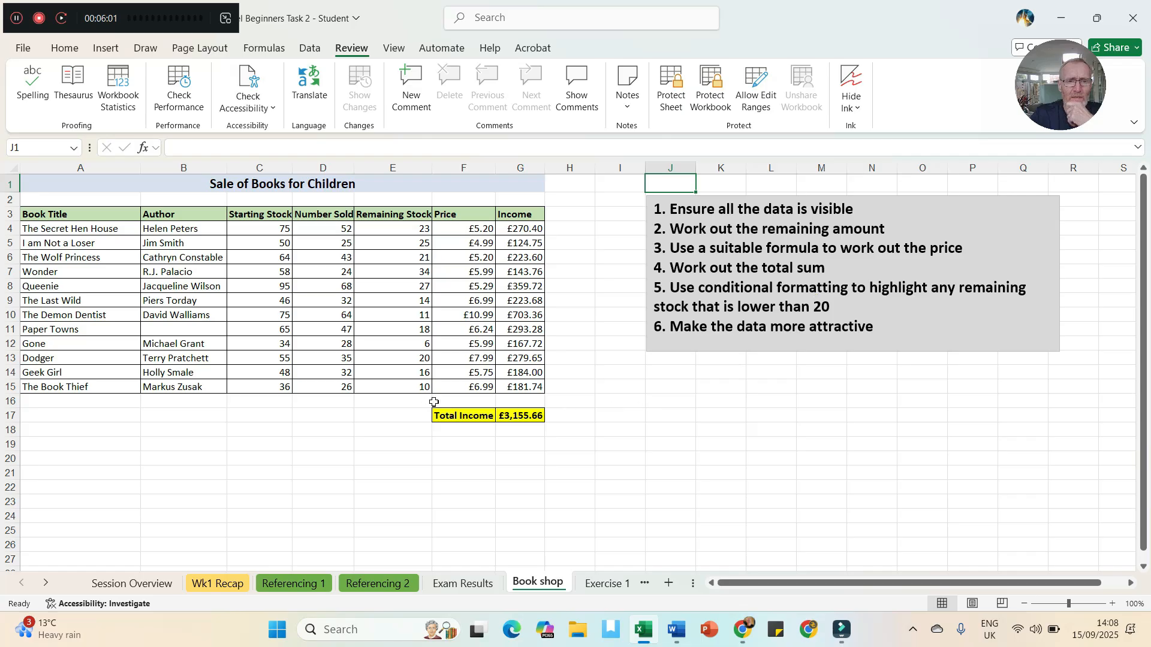
- Apply conditional formatting to Remaining Stock E4:E15 so values less than 21 get Light Red Fill with Dark Red Text
left_click_drag(412, 229, 404, 387)
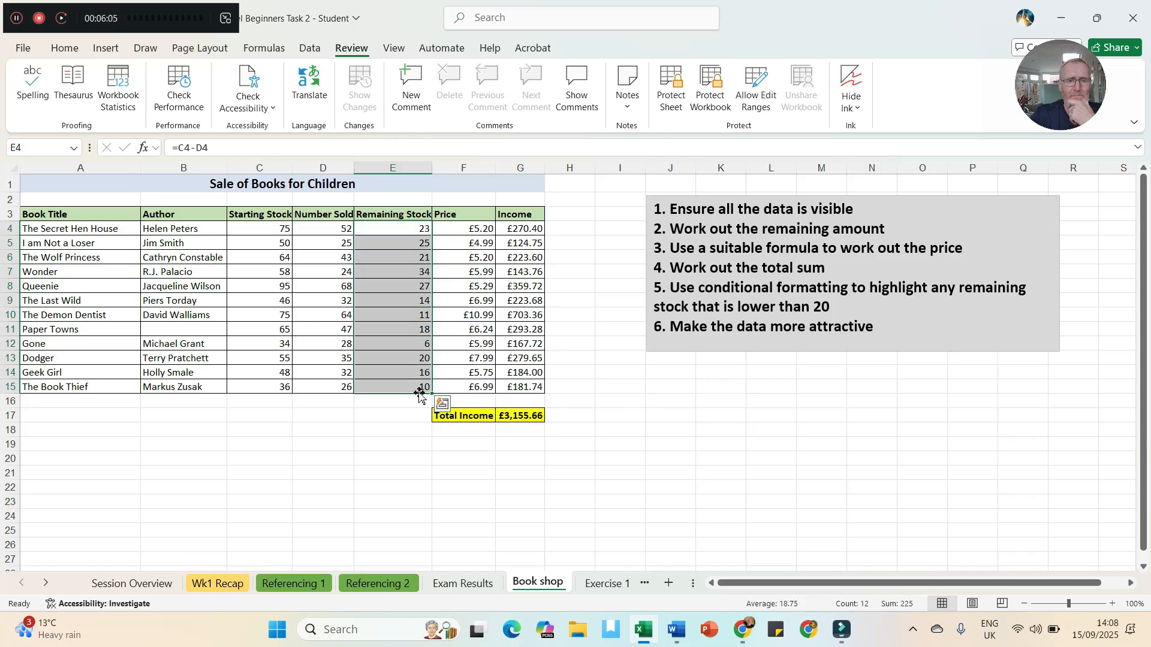
left_click(63, 48)
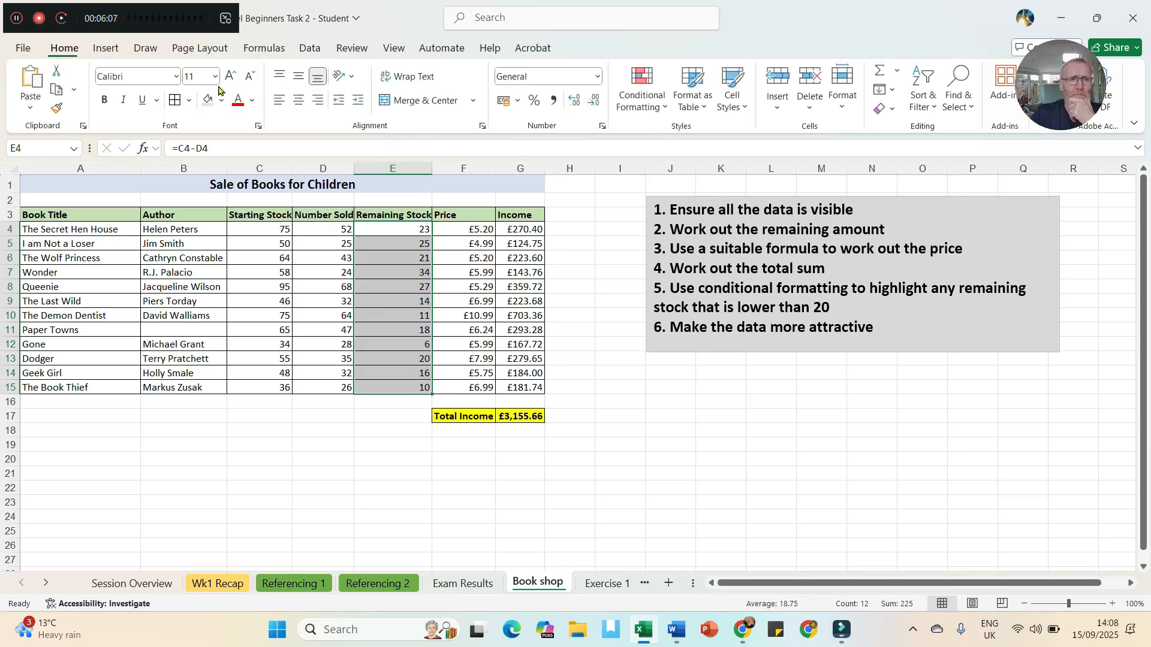
left_click(655, 106)
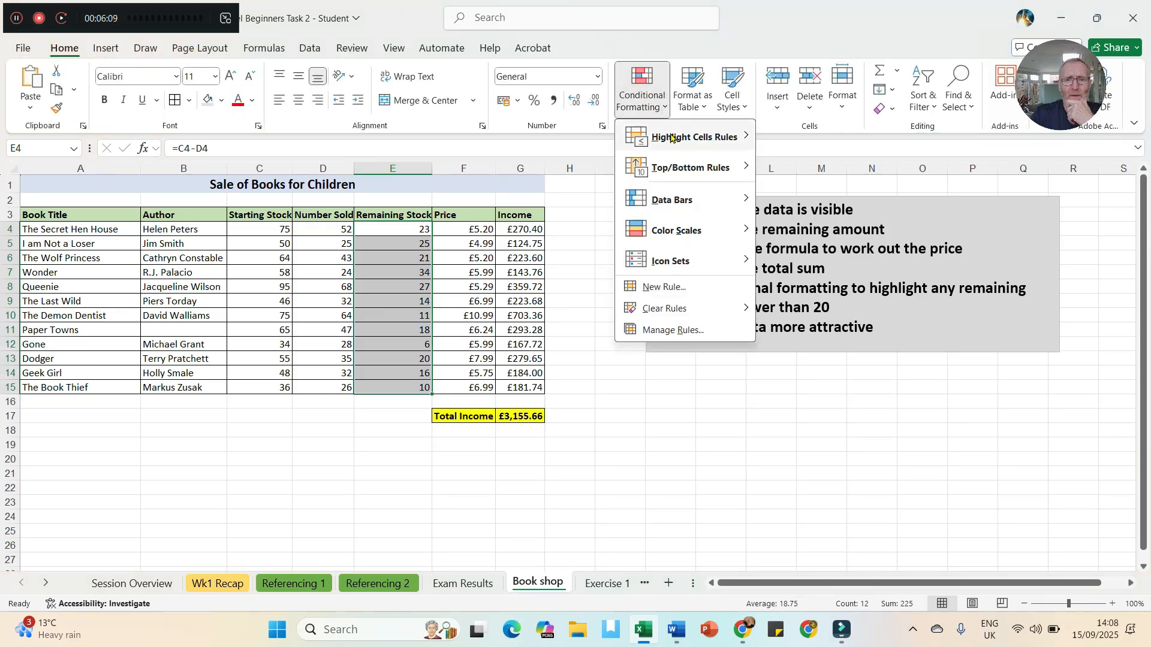
mouse_move(674, 138)
left_click(816, 167)
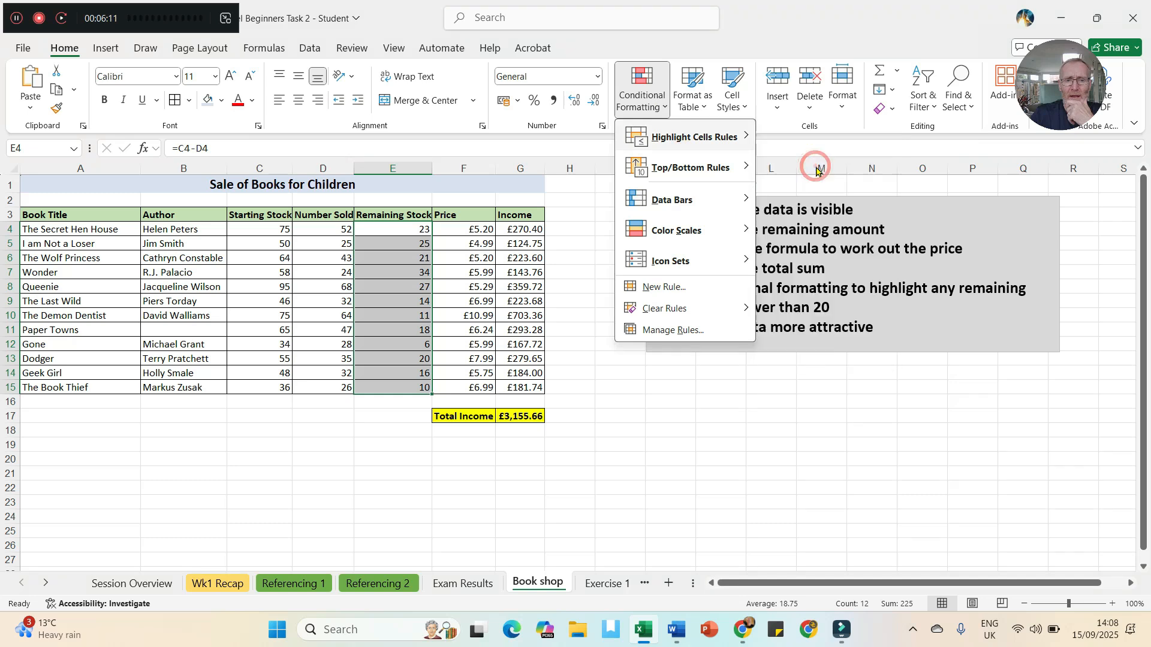
type("21")
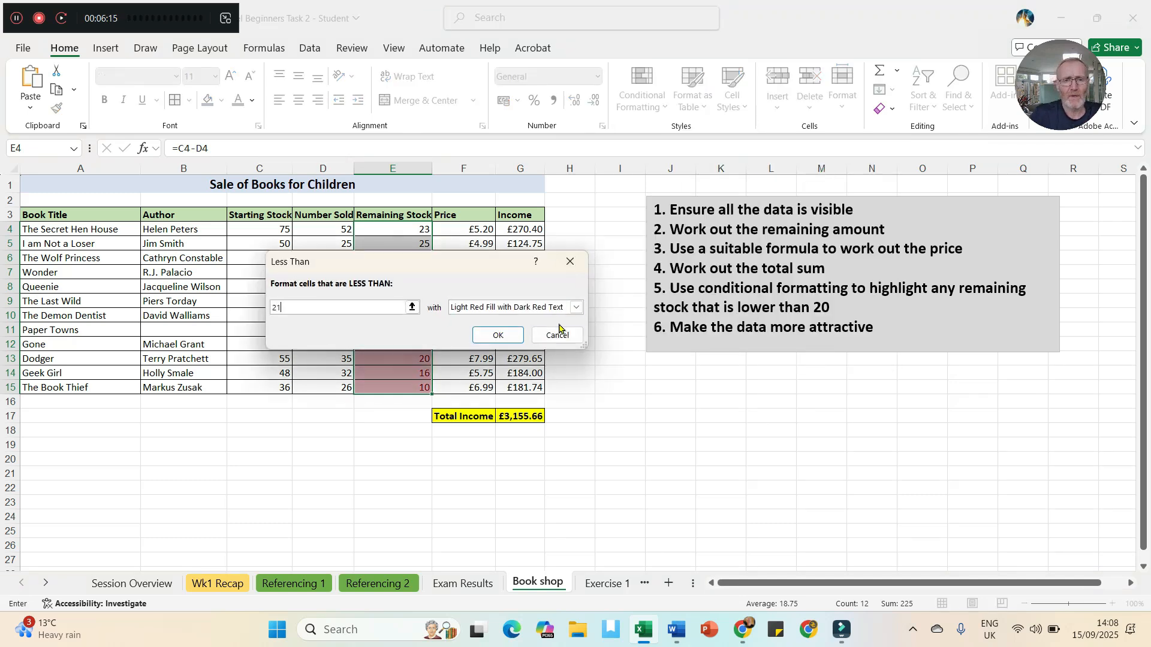
left_click(498, 335)
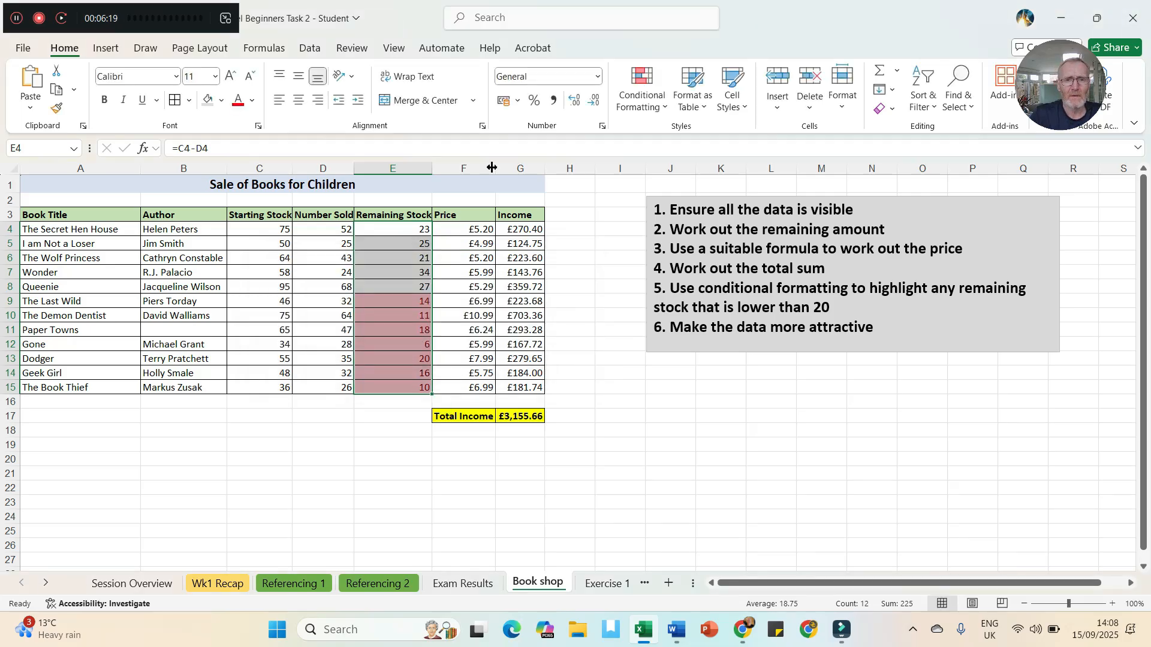
- Add a conditional formatting rule to E4:E15 giving values greater than 20 Green Fill with Dark Green Text
left_click(651, 107)
mouse_move(686, 139)
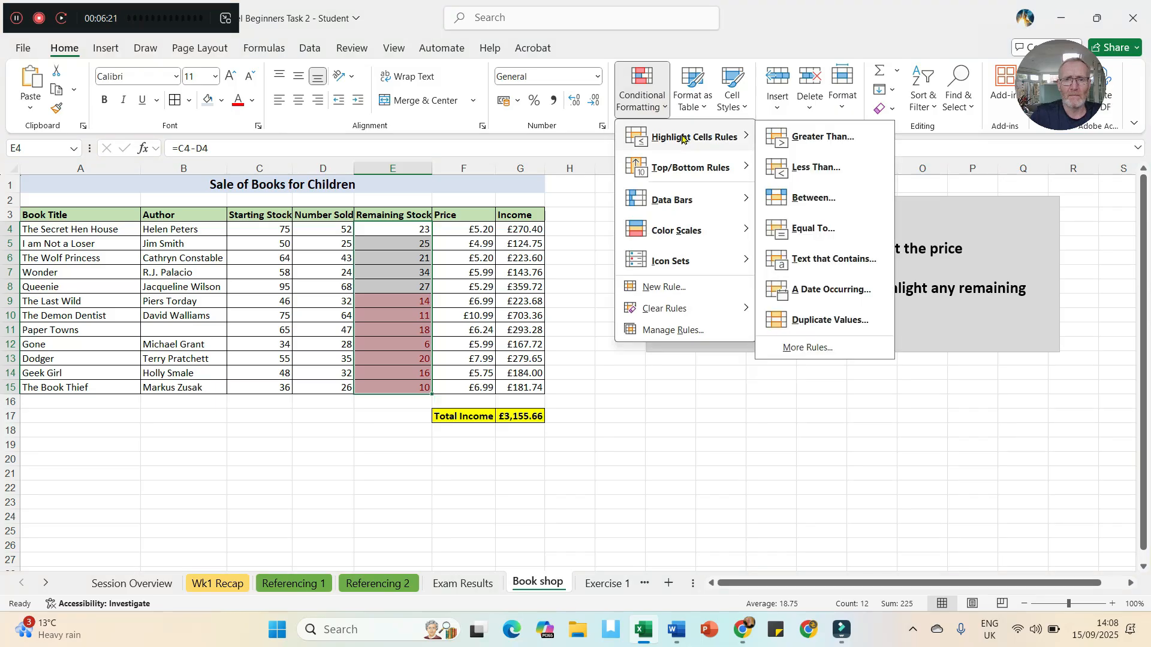
left_click(813, 139)
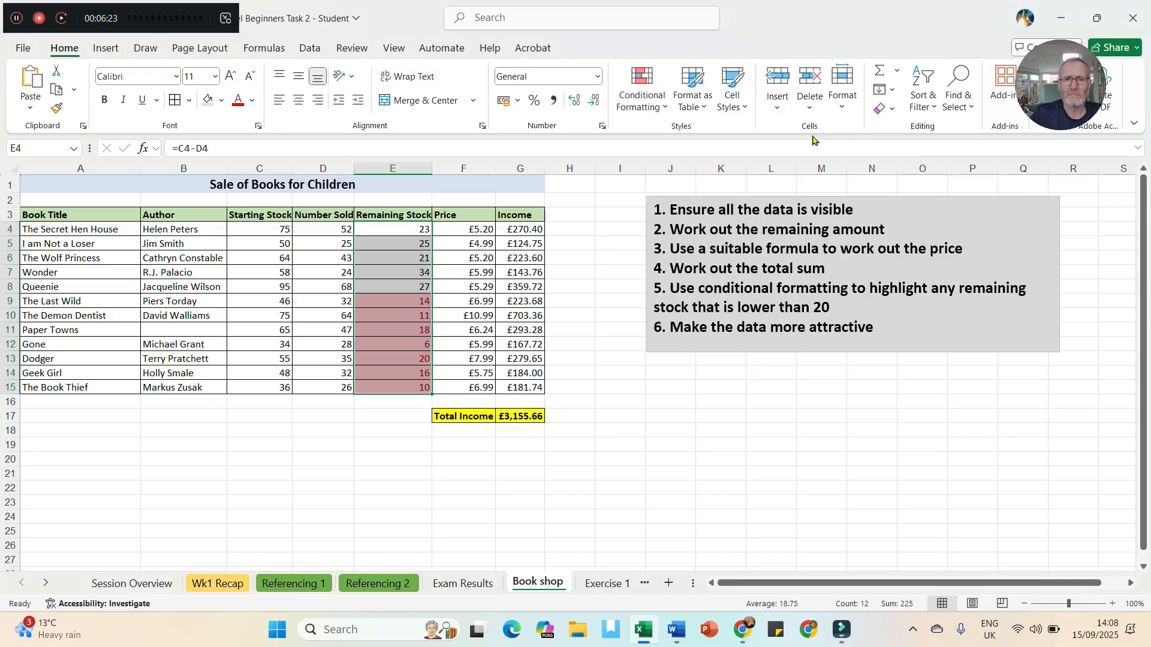
left_click(344, 309)
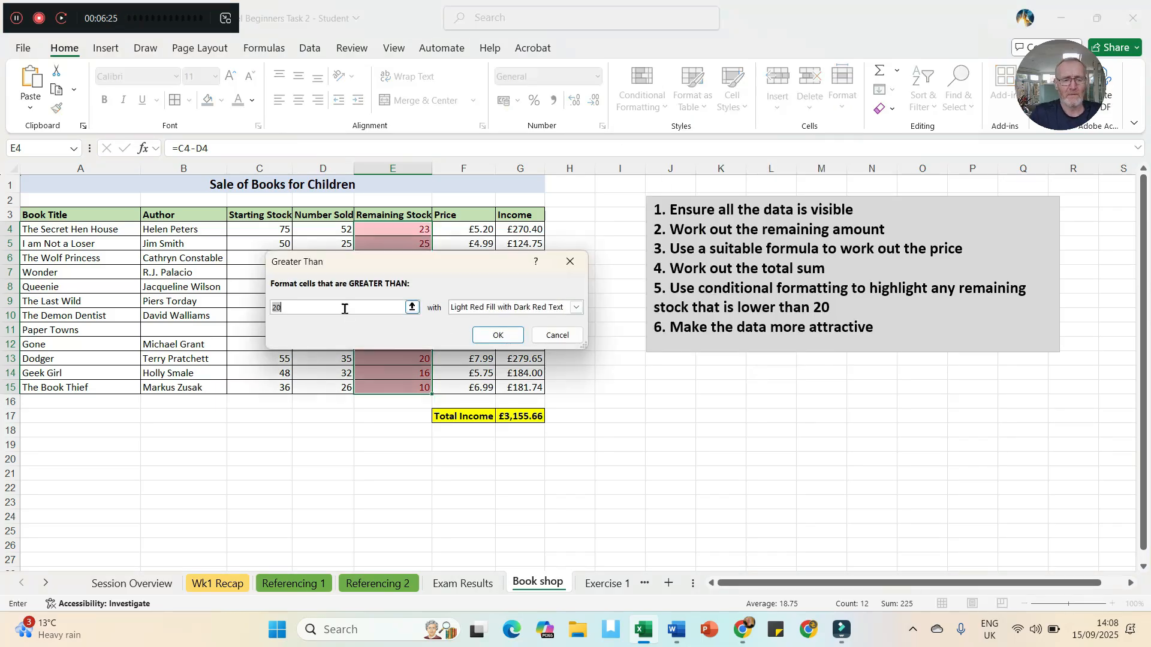
type("0")
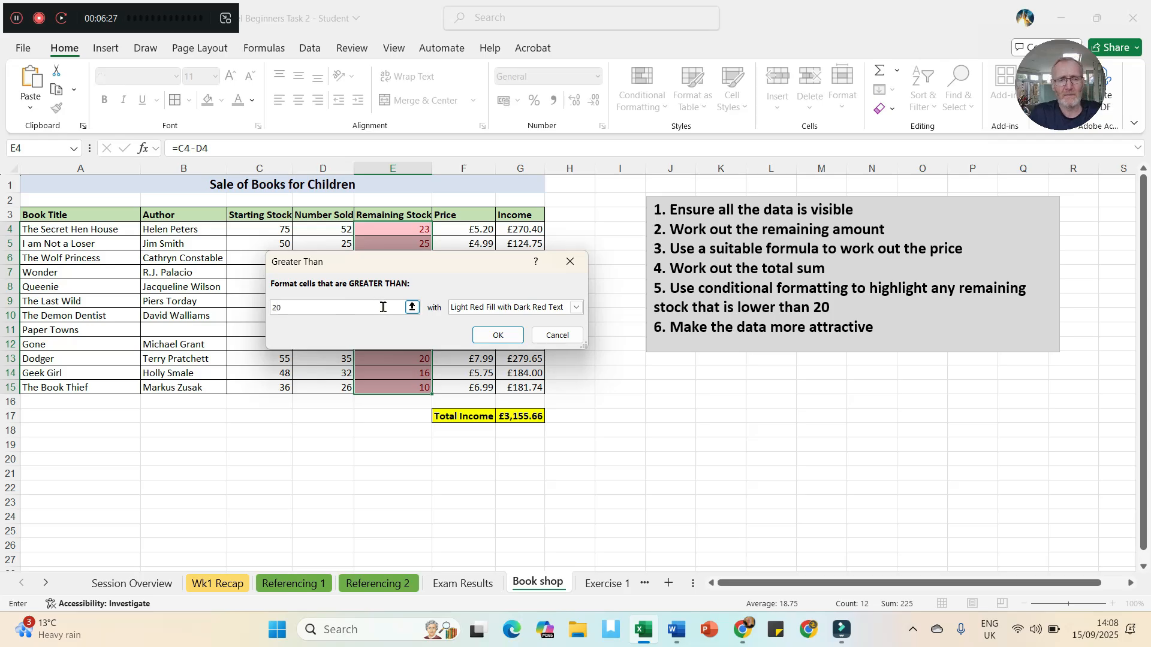
left_click(575, 307)
left_click(502, 341)
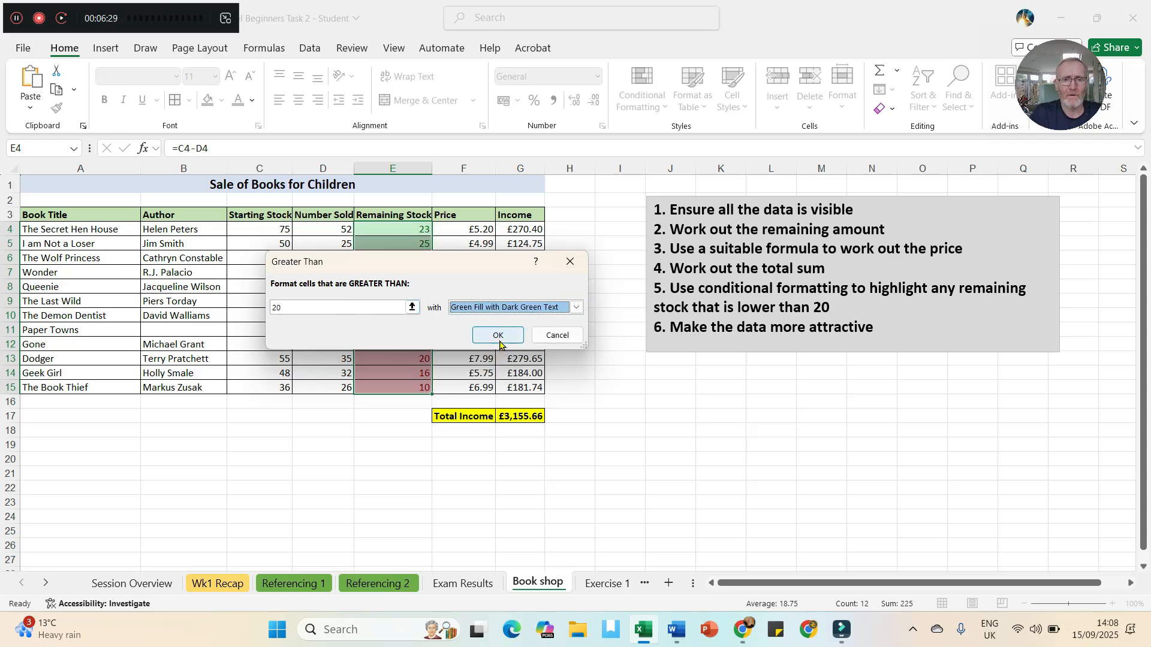
left_click(500, 335)
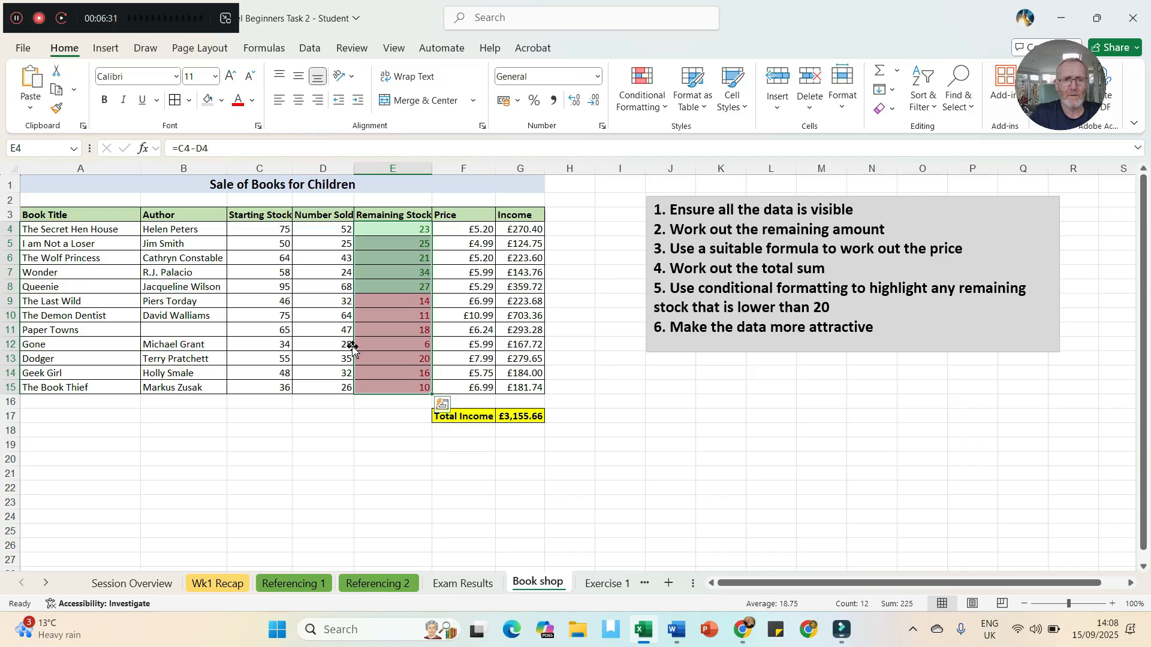
left_click(376, 344)
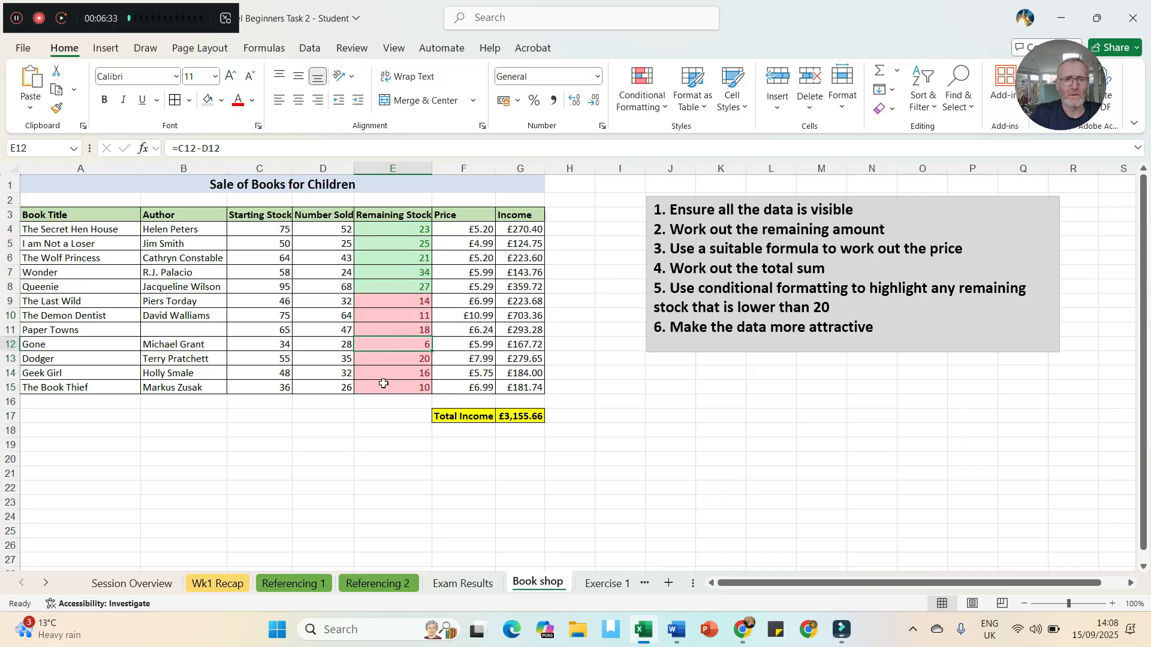
- Test the highlighting by setting The Secret Hen House's Number Sold to 55, and undo the change
left_click(317, 230)
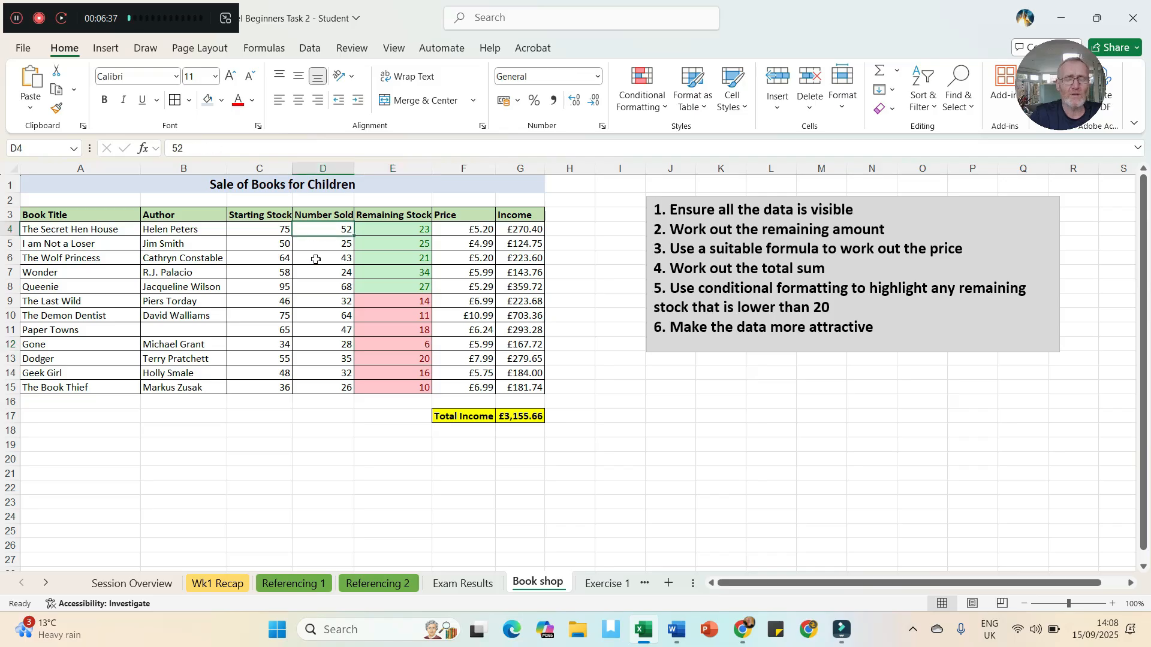
type("55")
key("Return")
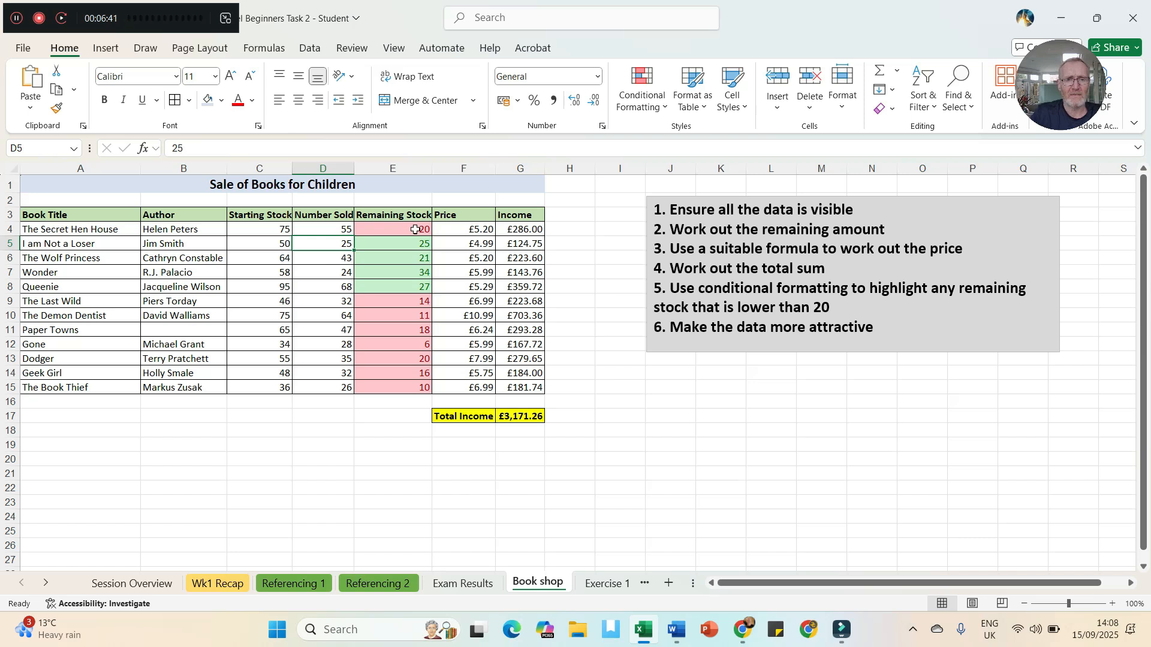
key("ctrl+z")
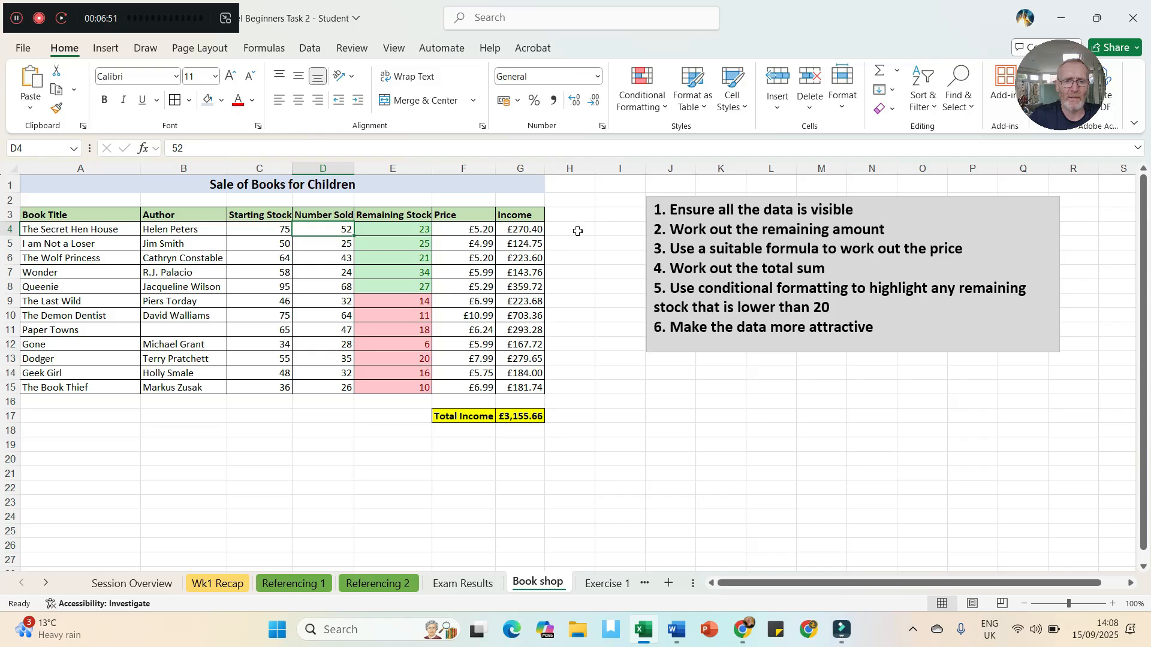
- Sort the book table by Income from largest to smallest
left_click(519, 230)
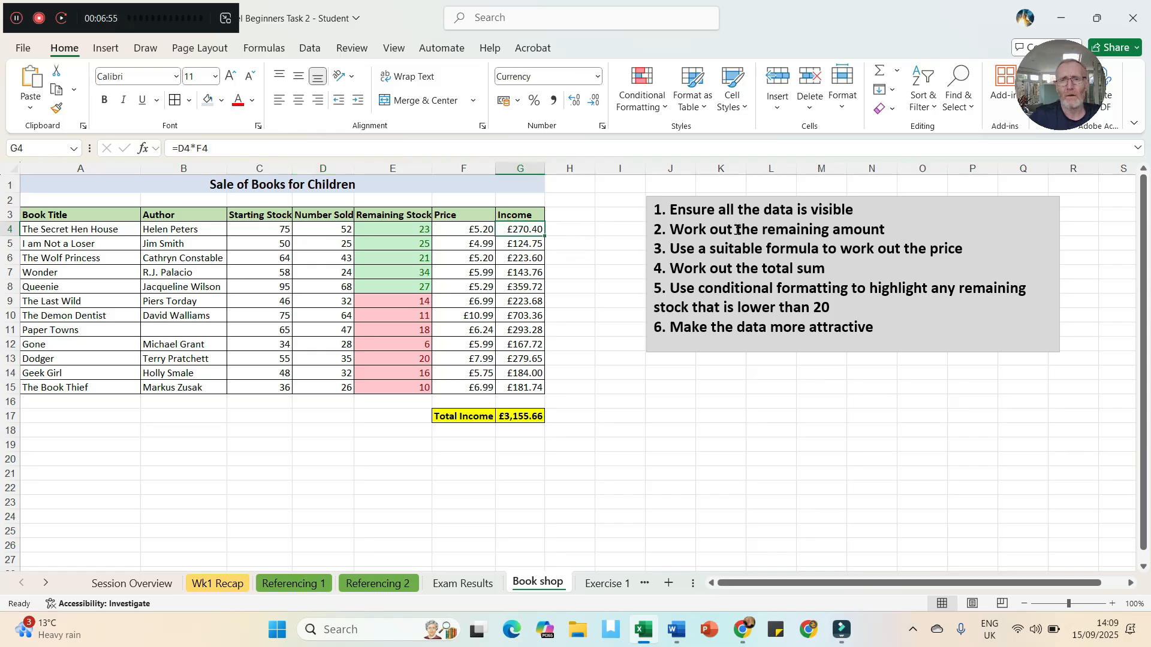
left_click(933, 110)
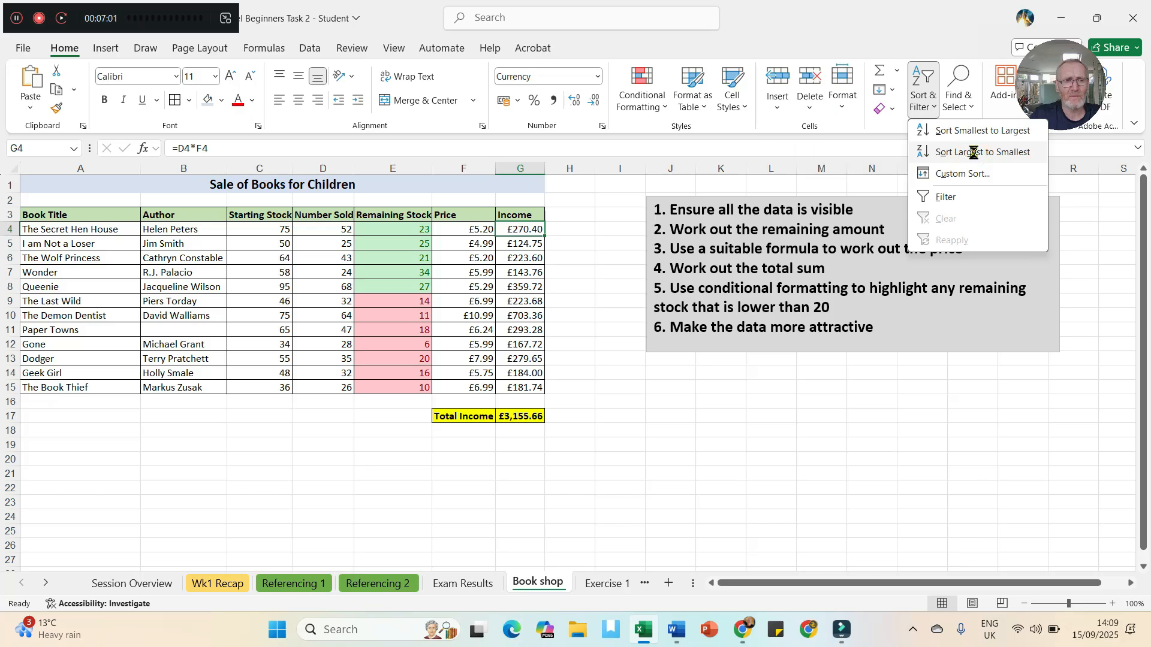
left_click(975, 153)
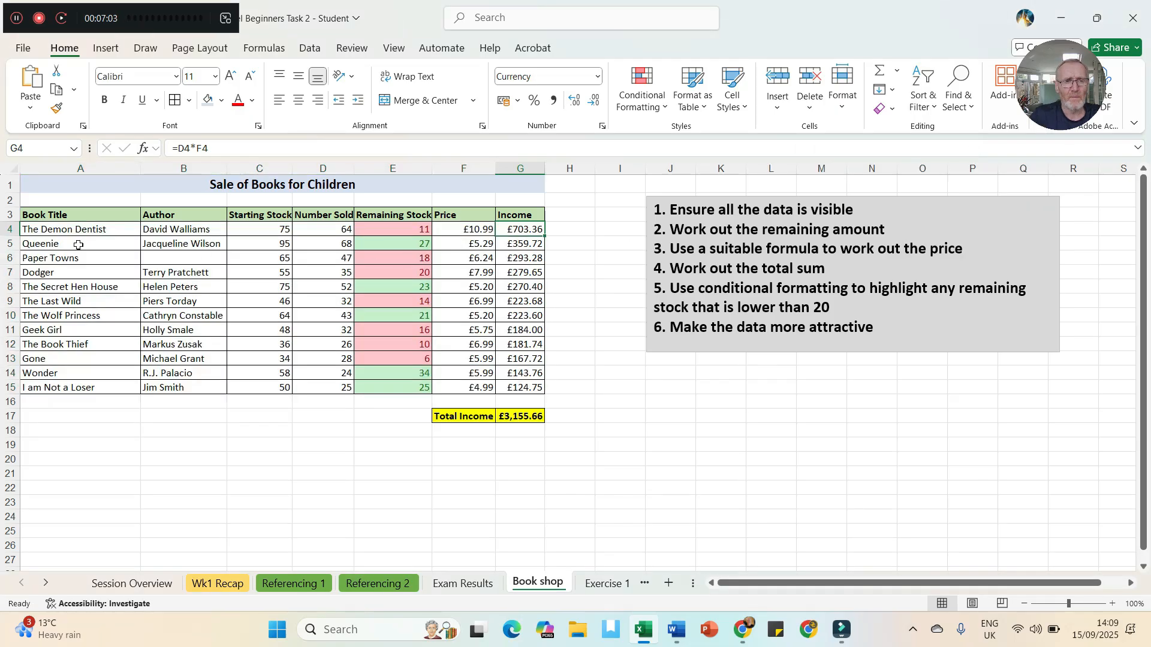
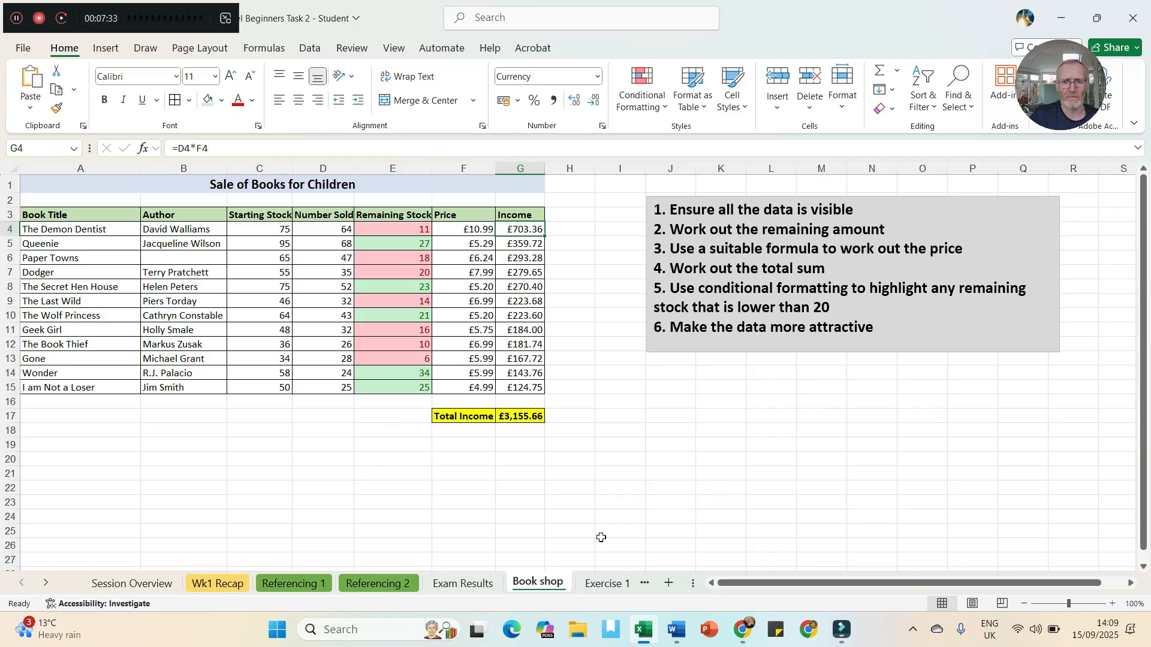
- Open the Exercise 1 (House) sheet and delete all the instruction text inside its grey text box
left_click(597, 585)
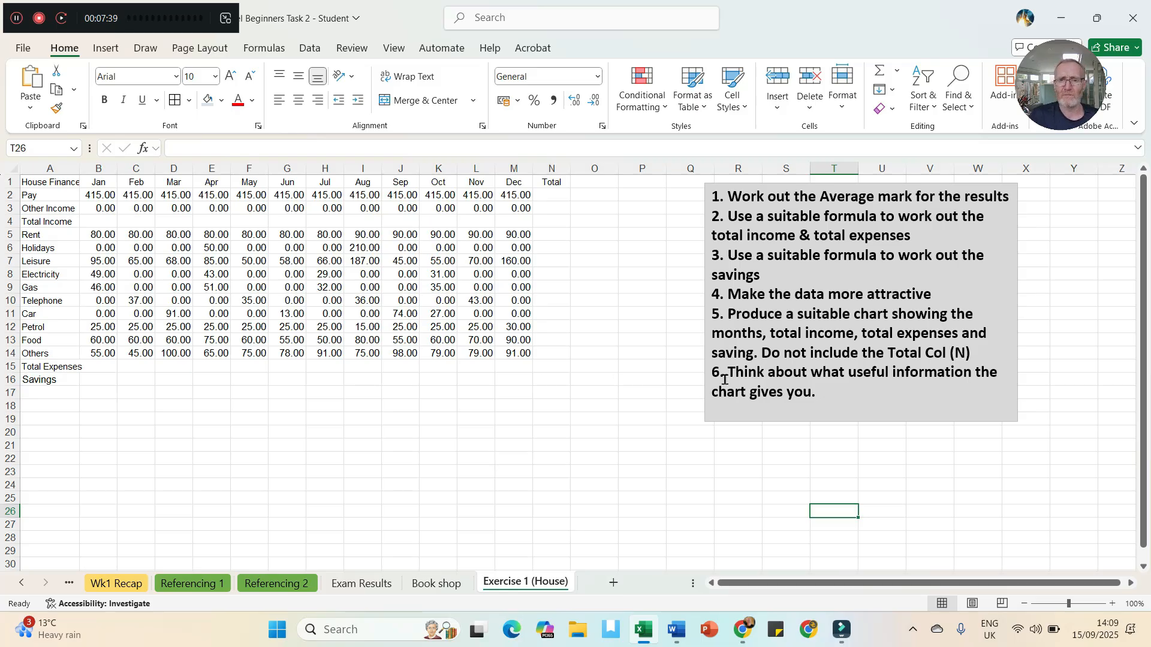
left_click(751, 415)
left_click(833, 396)
left_click_drag(752, 347, 714, 196)
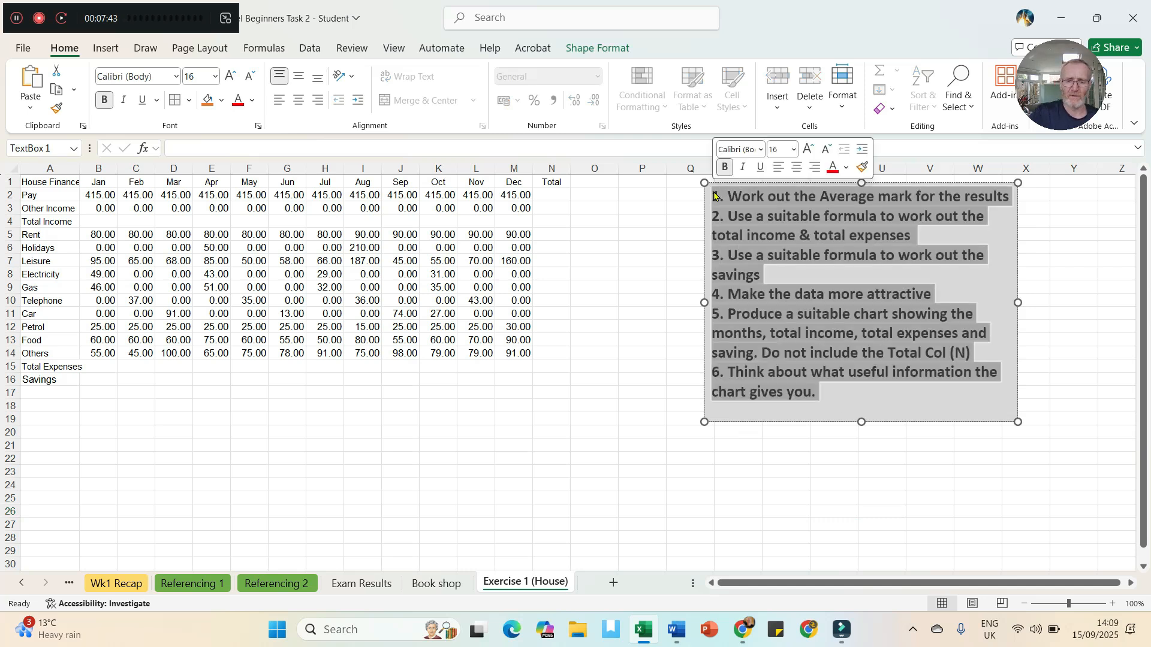
key("Delete")
left_click(557, 367)
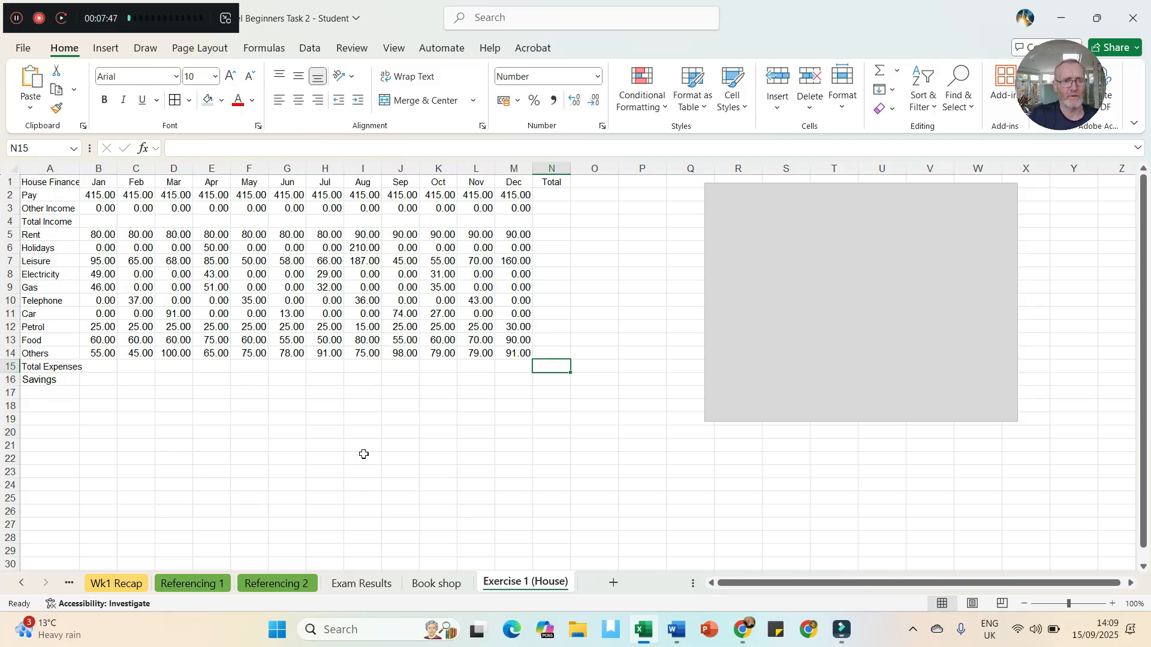
- AutoFit the widths of columns A to O on the House Finance sheet
left_click_drag(57, 169, 599, 170)
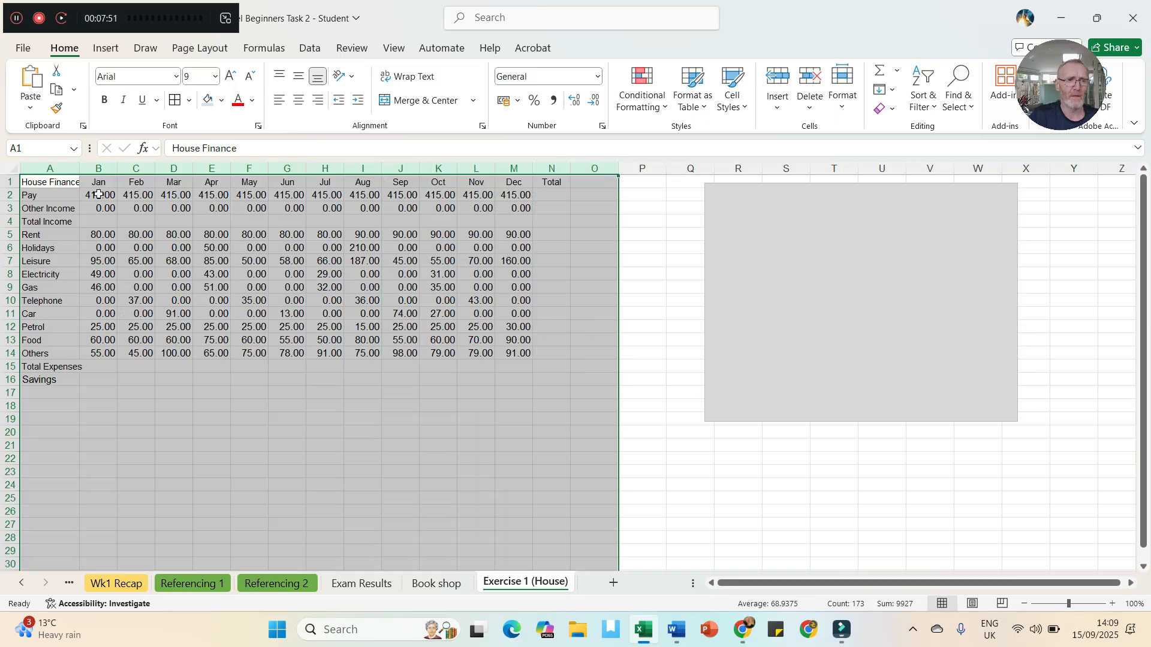
left_click_drag(78, 168, 78, 169)
double_click(78, 168)
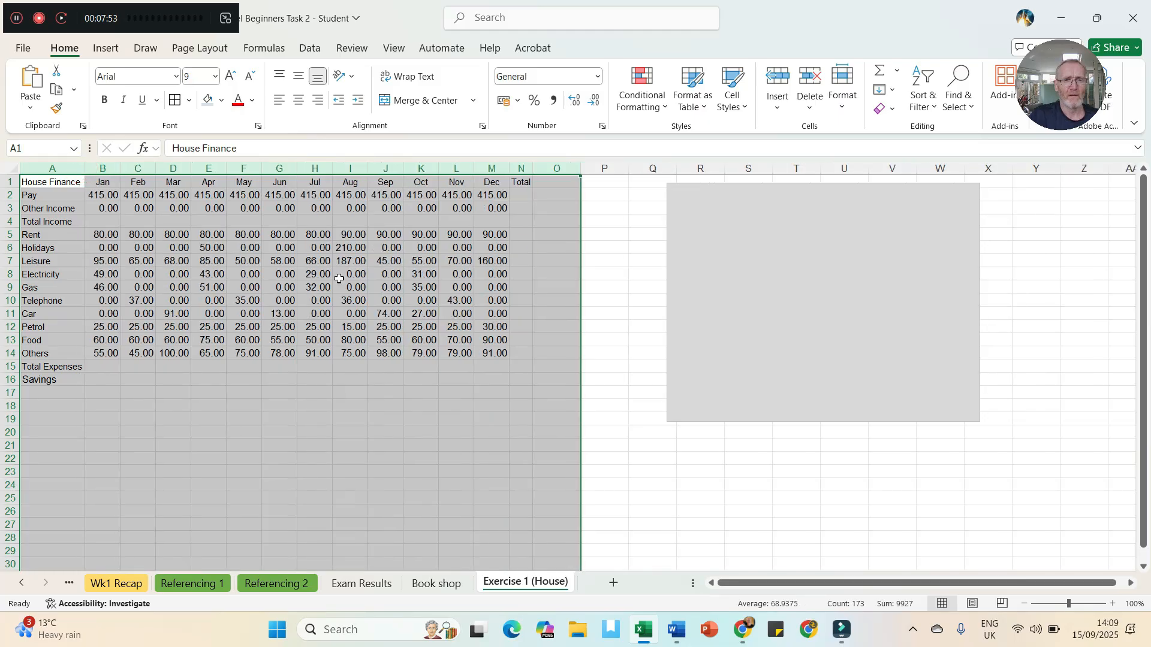
left_click(350, 366)
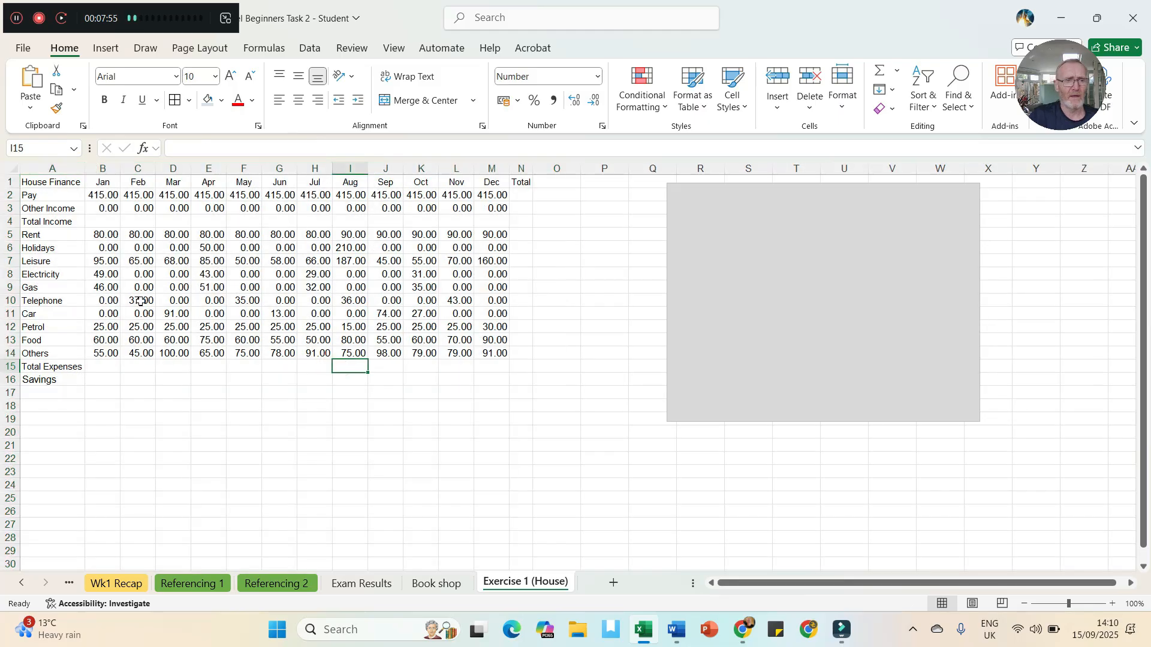
- AutoSum the income block B2:N4 to fill the Total Income row and Total column, and AutoFit column N
left_click_drag(104, 194, 524, 225)
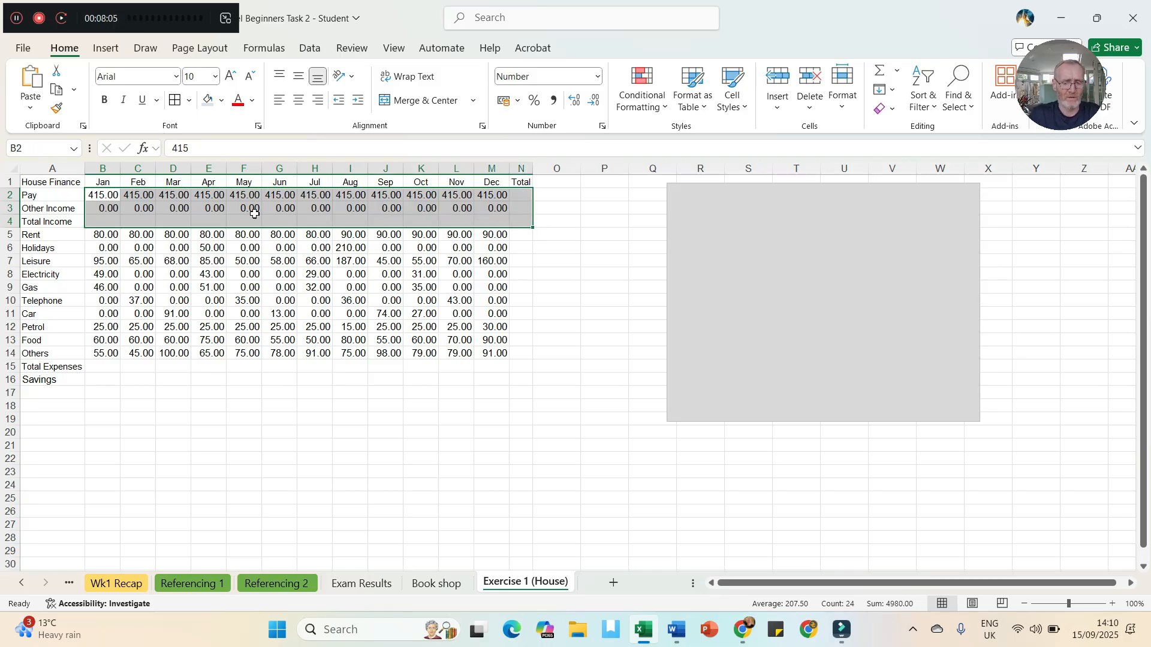
key("alt+equal")
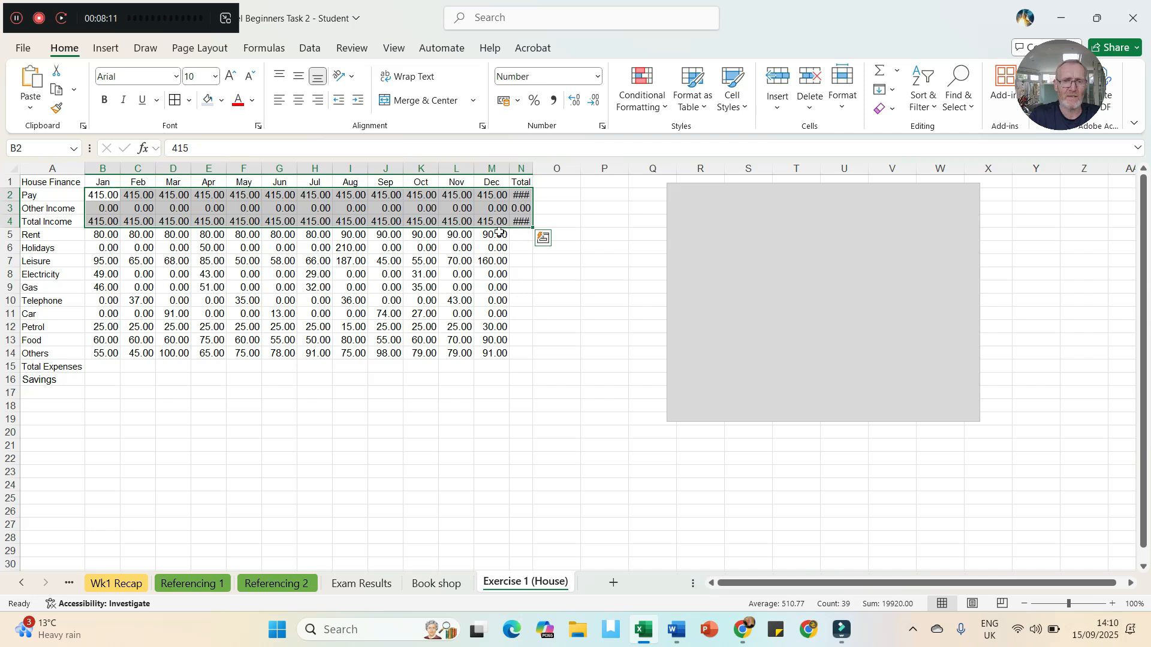
double_click(532, 165)
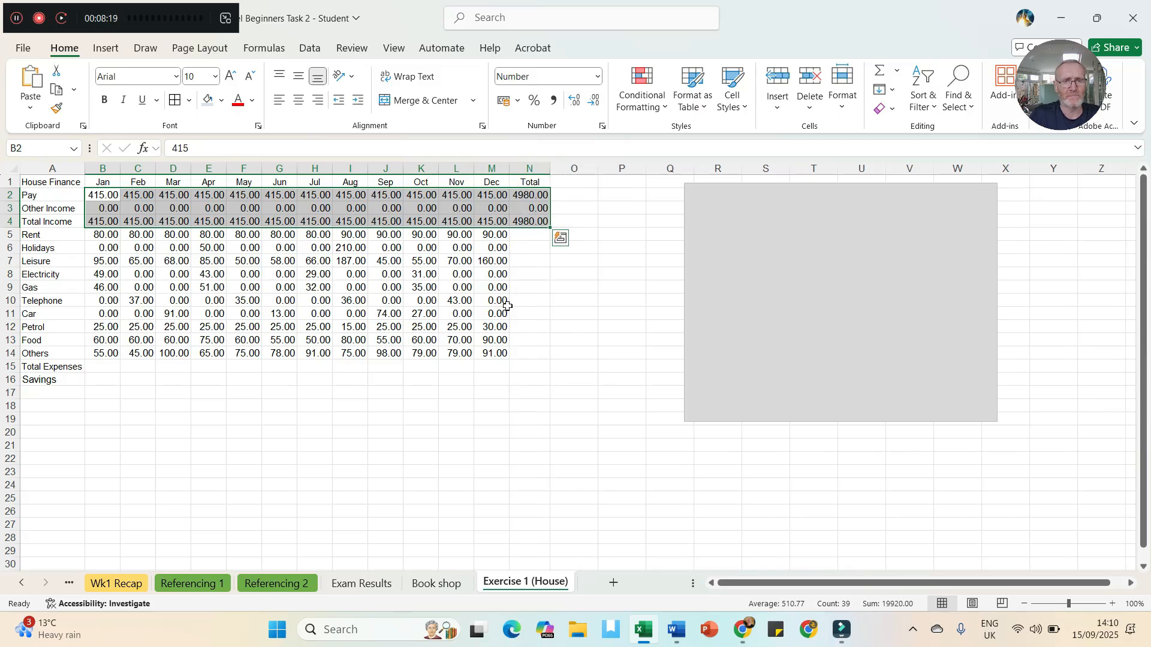
- AutoSum the expenses block B5:N15 to fill the Total Expenses row and the Total column
left_click_drag(110, 235, 521, 366)
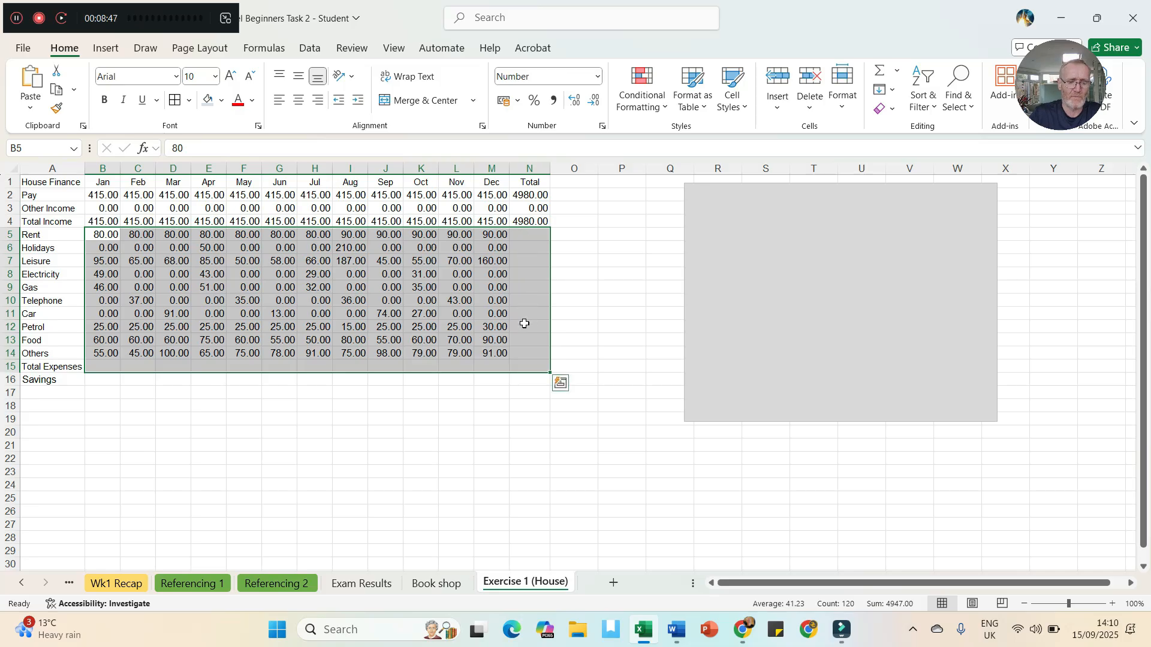
key("alt+equal")
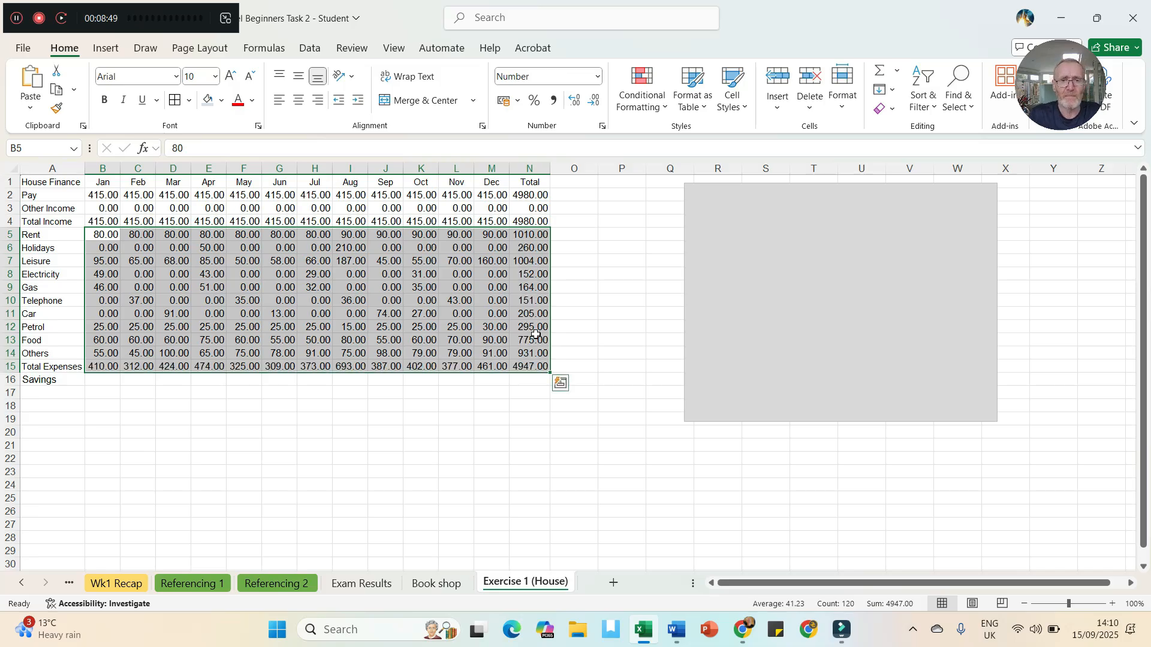
left_click(424, 418)
- Calculate January's savings in B16 with the formula =B4-B15
left_click(99, 381)
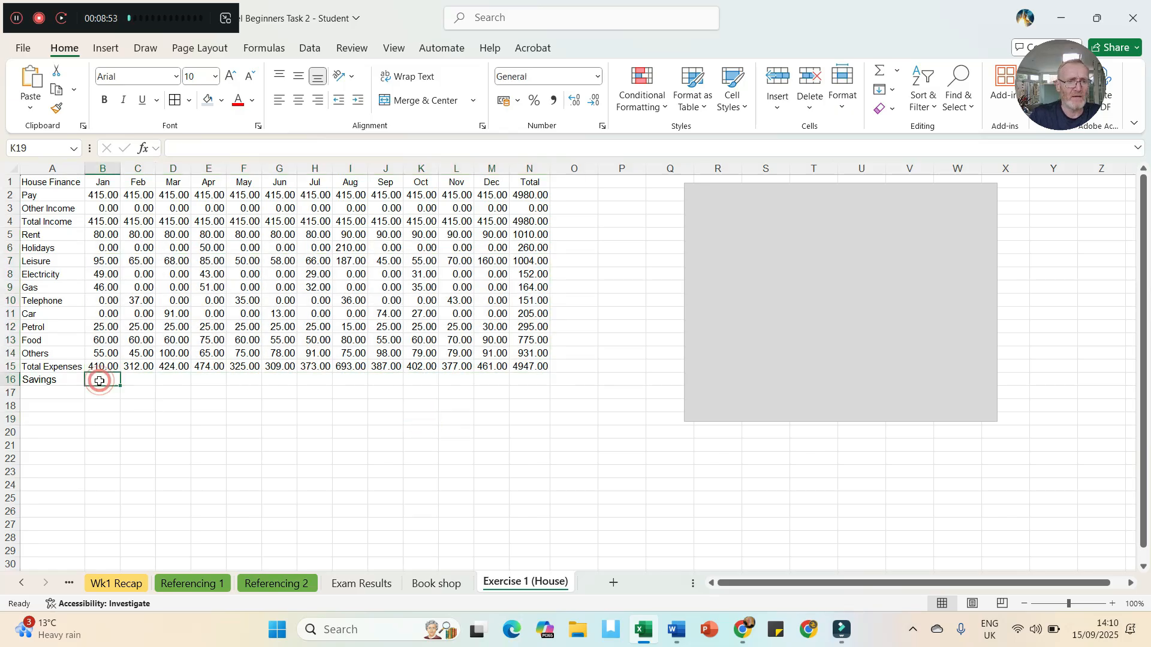
type("=")
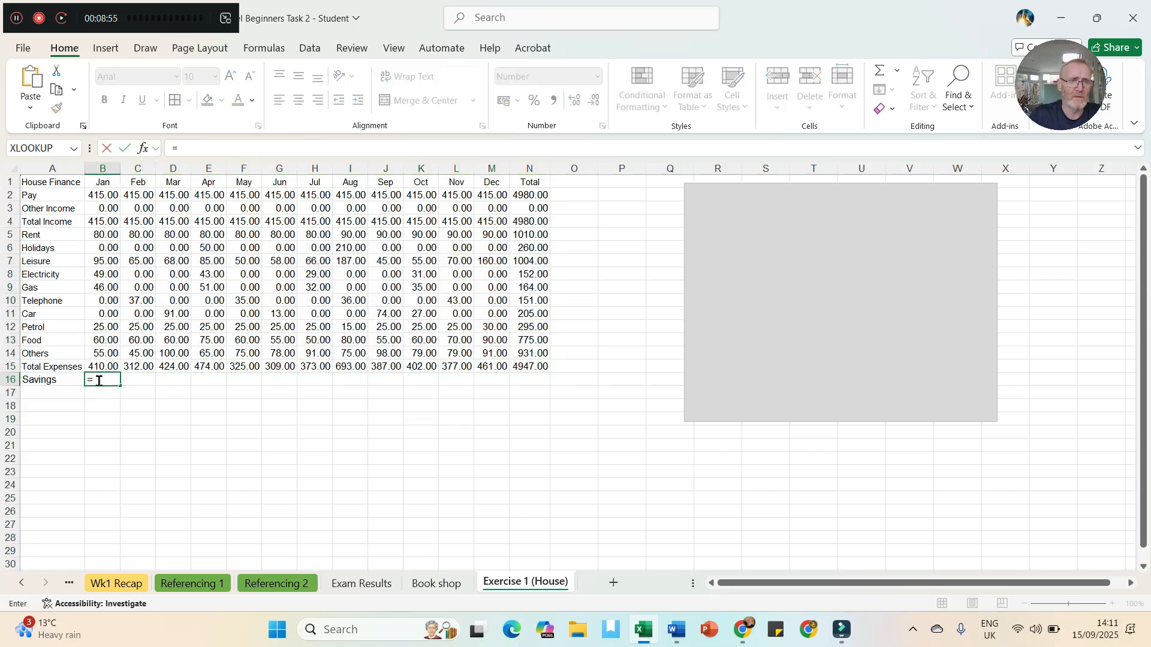
left_click(103, 221)
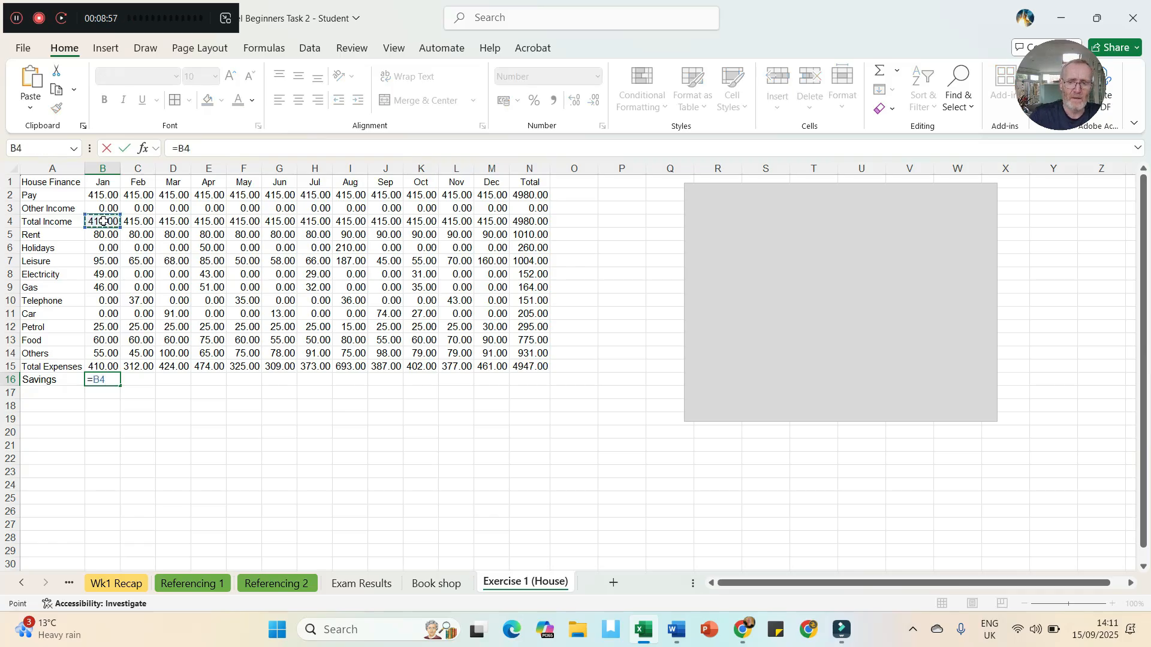
type("-")
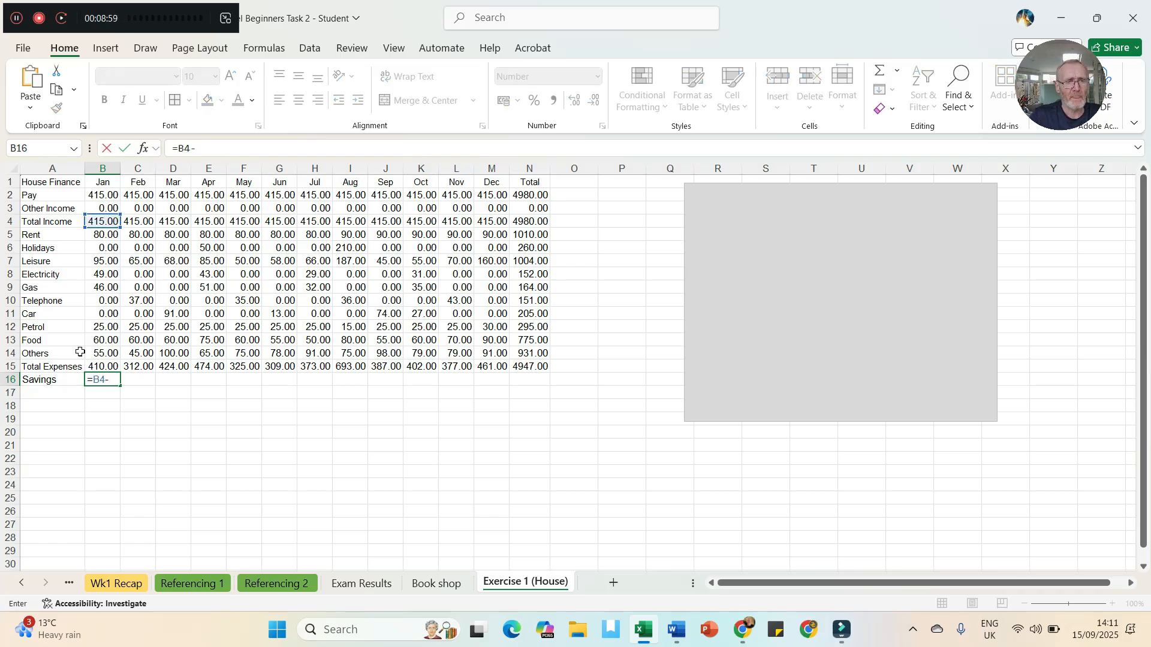
left_click(95, 366)
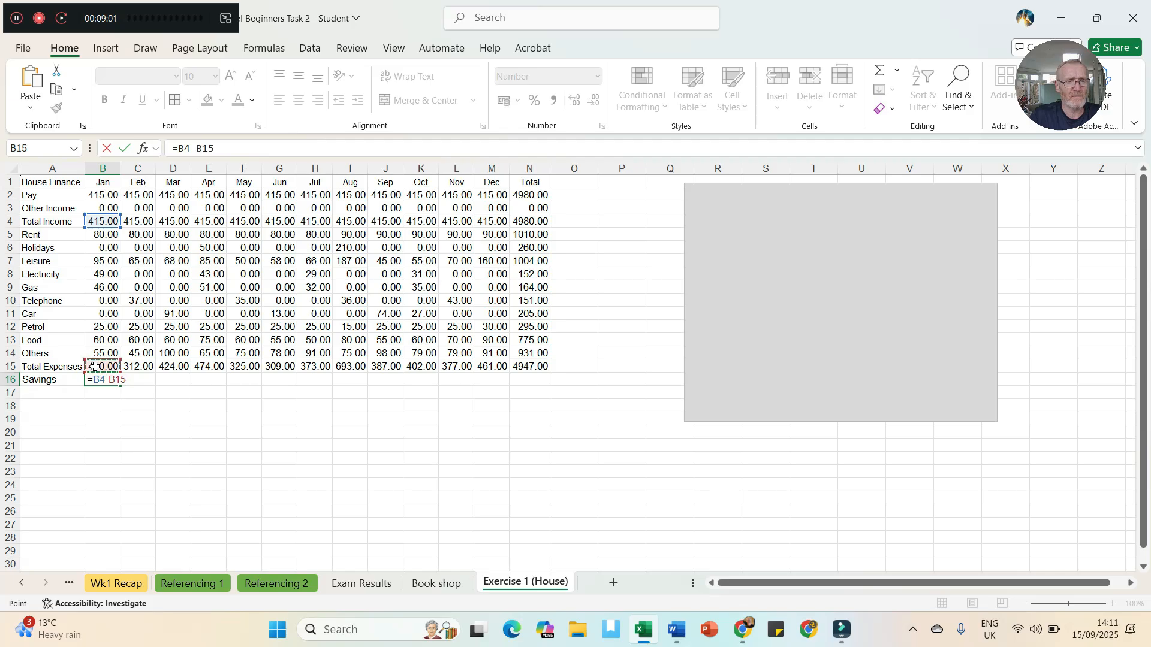
key("Return")
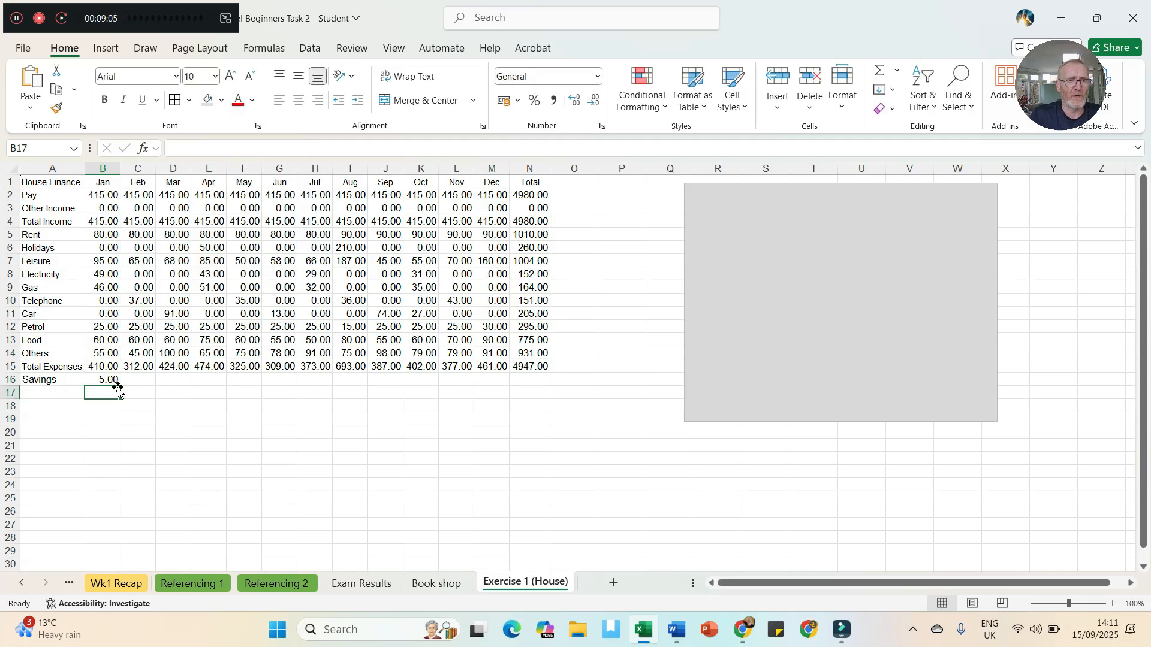
- Copy the January savings formula across the Savings row to N16 and AutoFit the August column
left_click(96, 378)
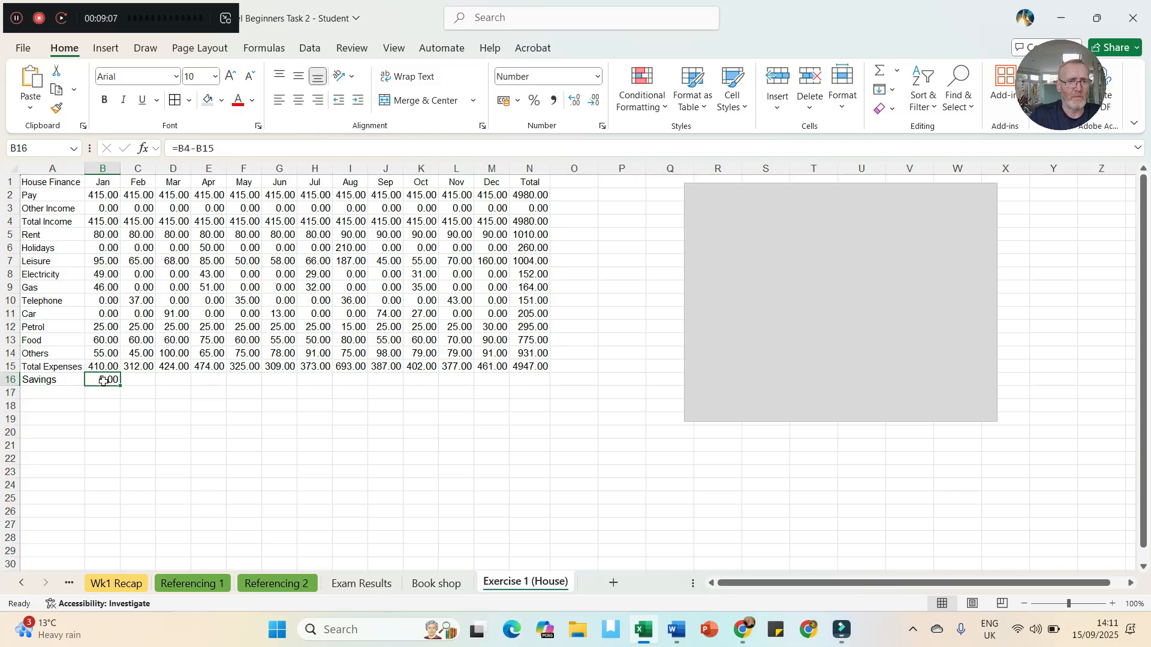
left_click_drag(119, 384, 543, 384)
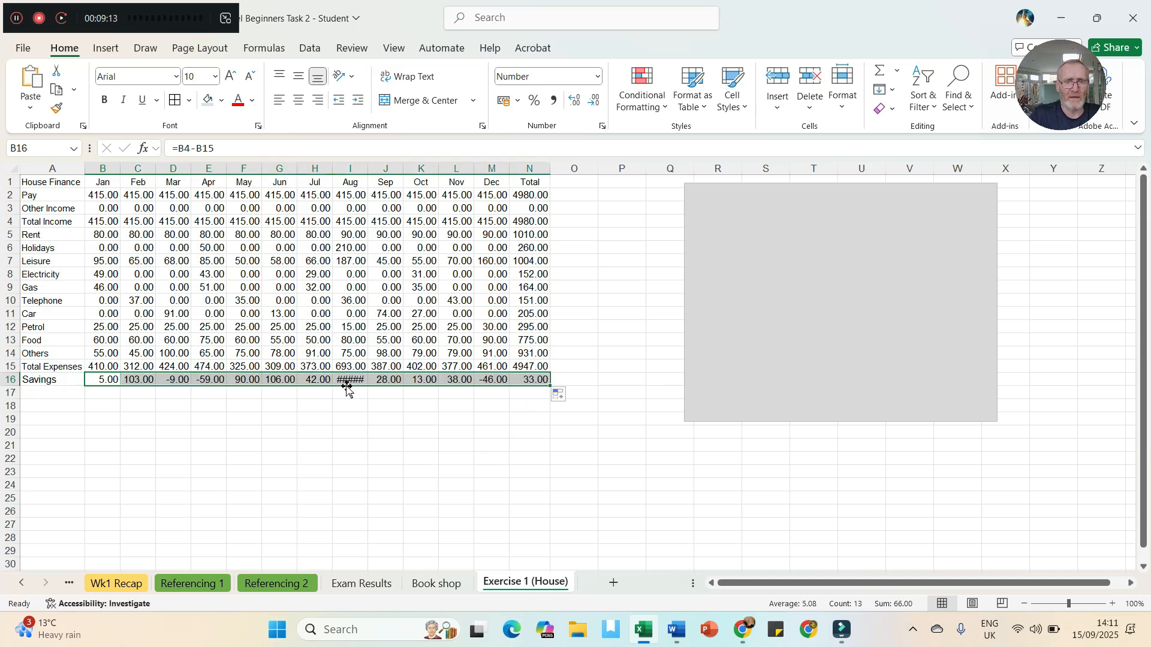
double_click(367, 170)
left_click(399, 433)
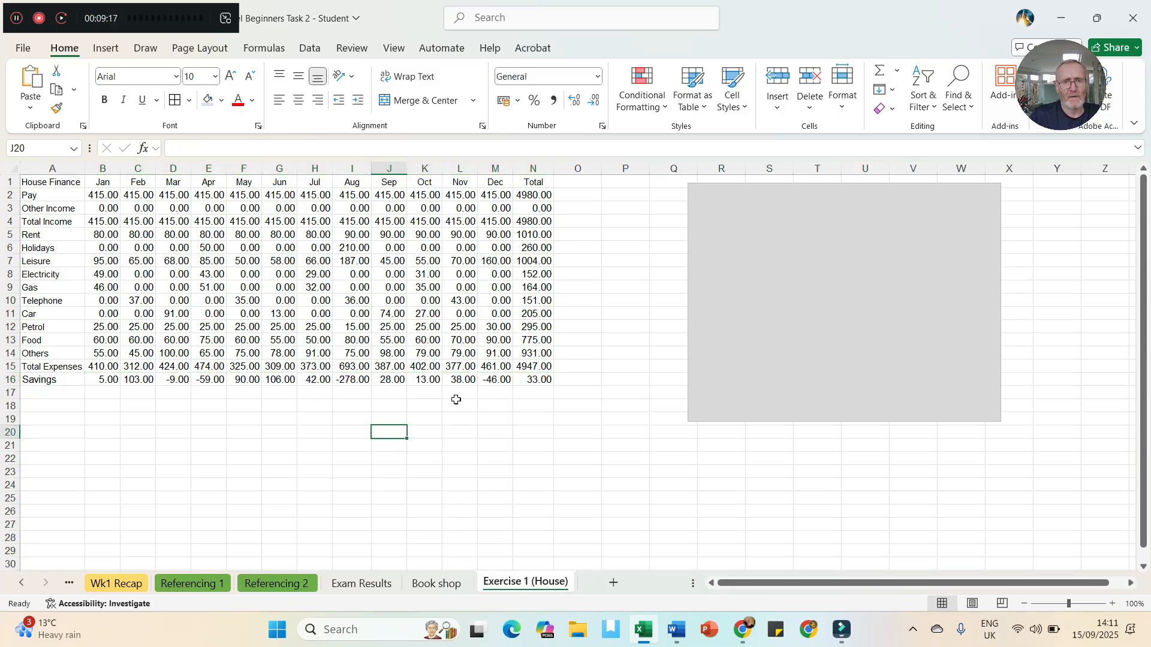
- Format all the figures in B2:N16 as Currency
left_click_drag(90, 193, 533, 385)
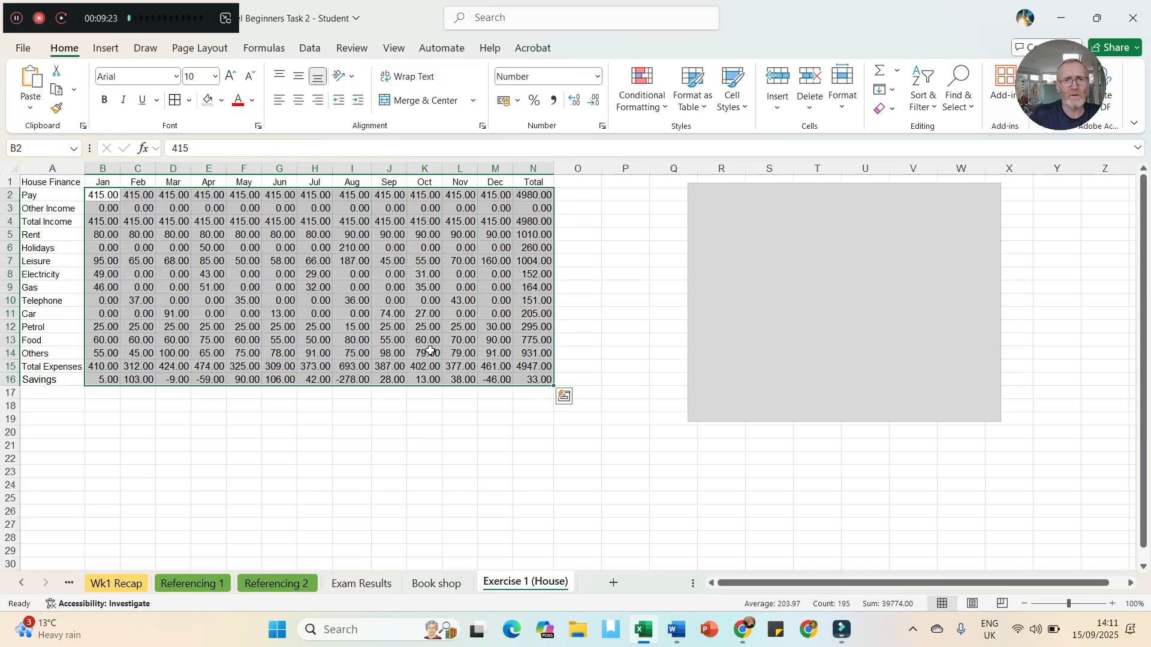
left_click(598, 76)
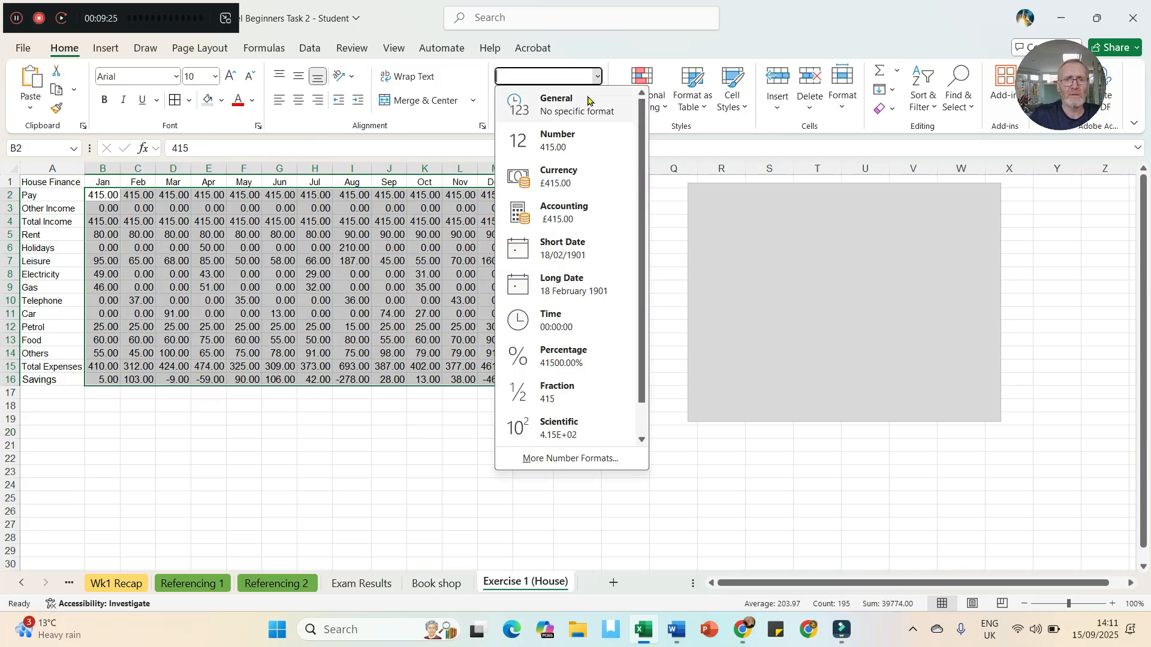
left_click(558, 177)
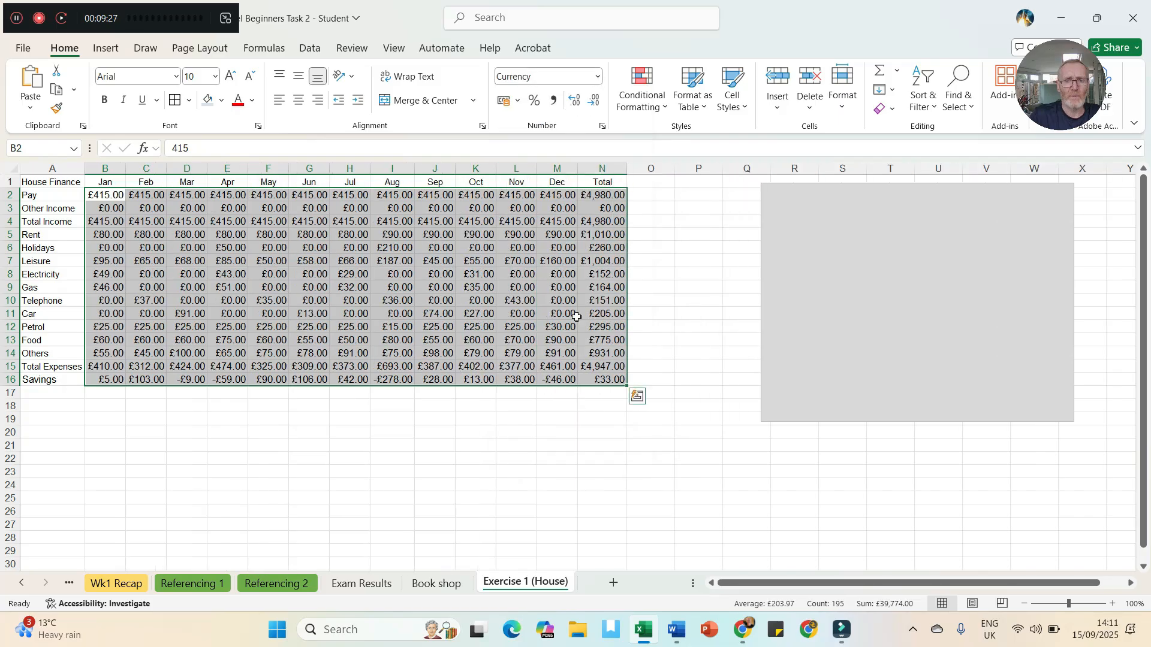
left_click(502, 445)
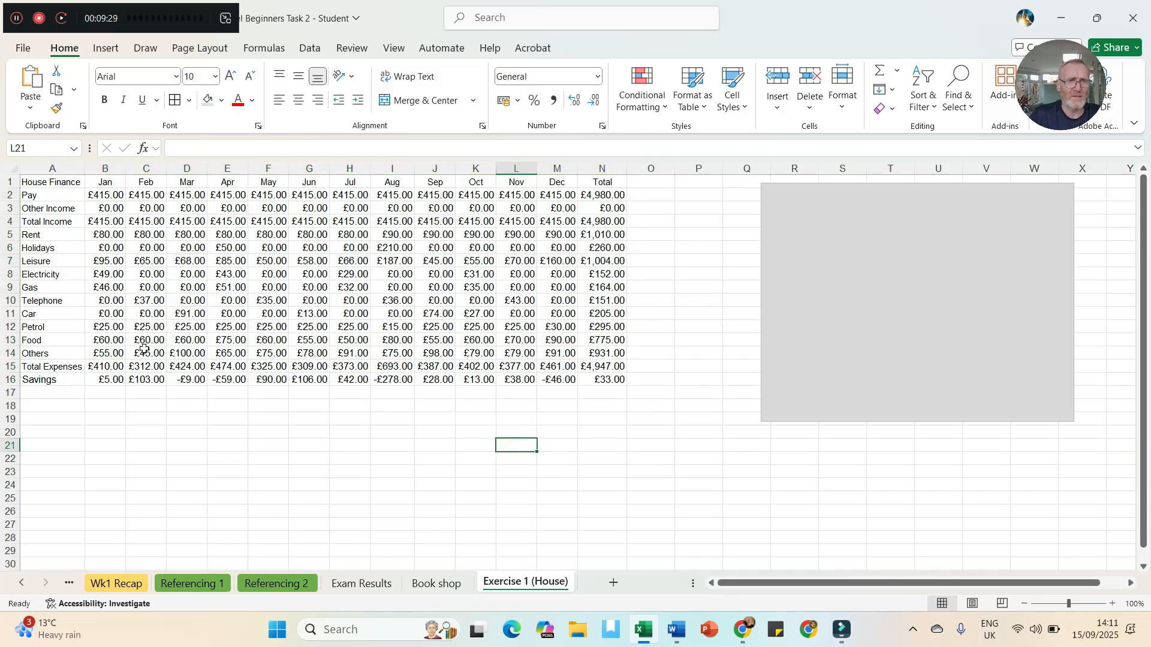
- Apply all borders to the House Finance table, A1:N16
left_click_drag(57, 182, 593, 379)
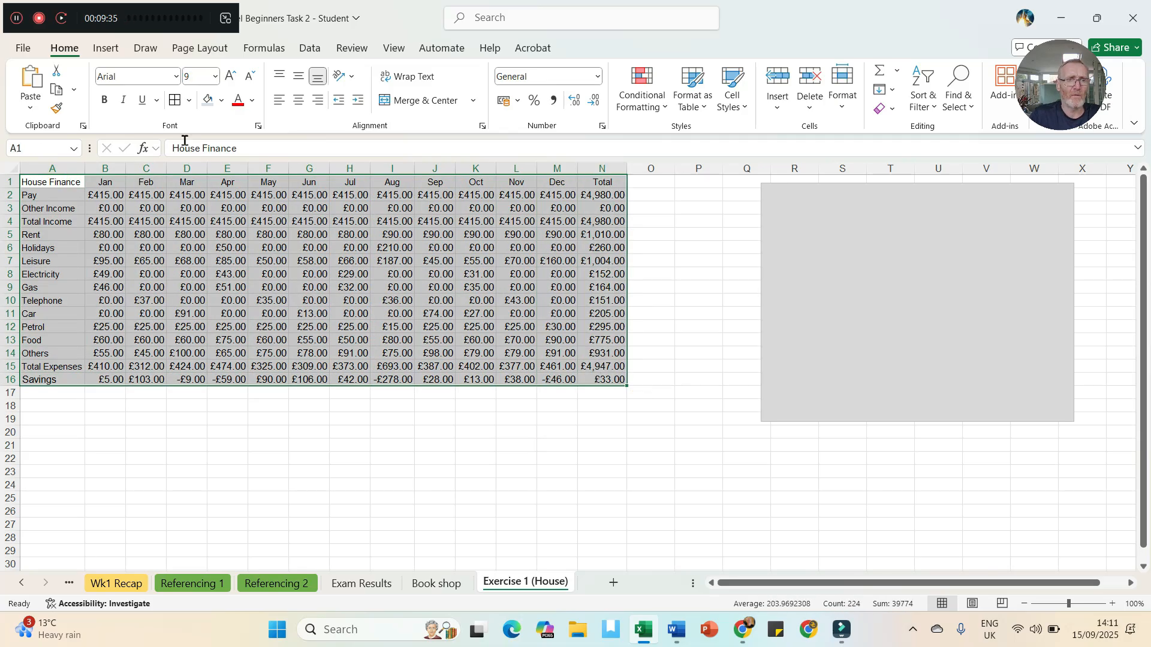
left_click(175, 101)
left_click(137, 275)
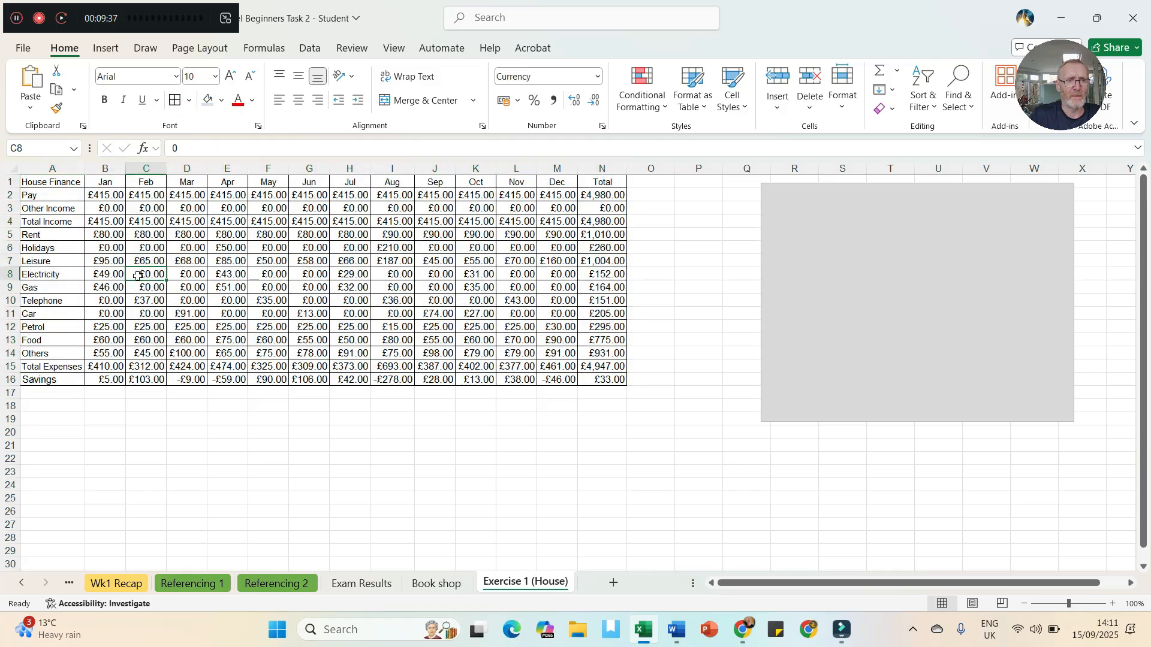
- Format the header row A1:N1 with a pale green fill and bold, centred text, and widen column A slightly
left_click_drag(43, 183, 590, 187)
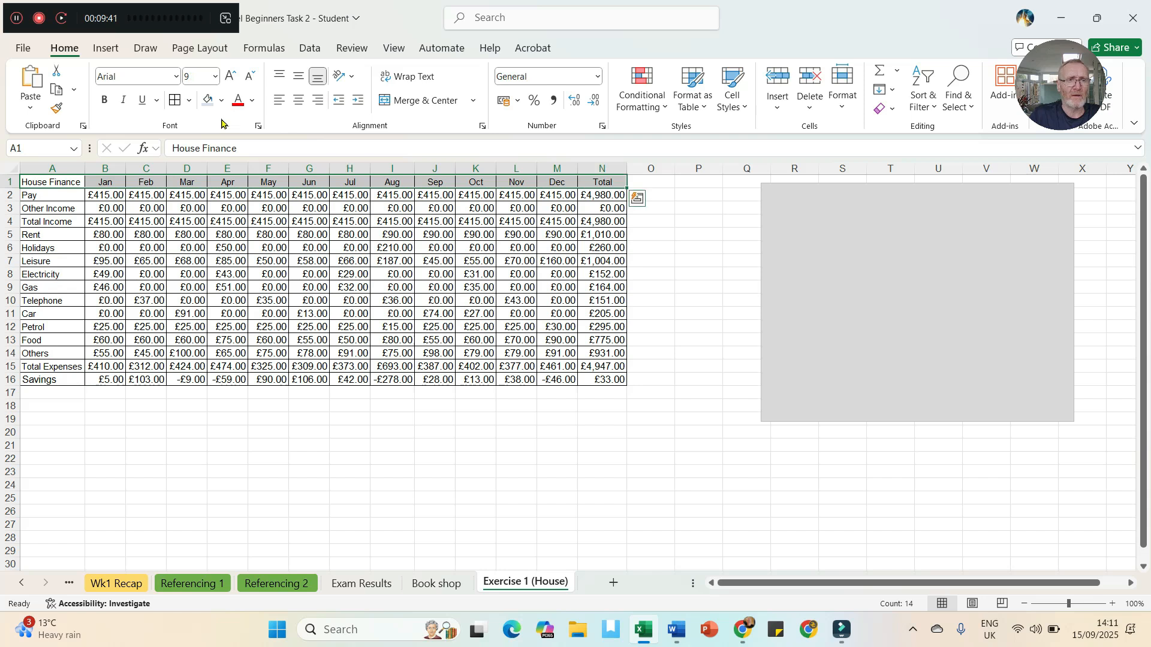
left_click(221, 100)
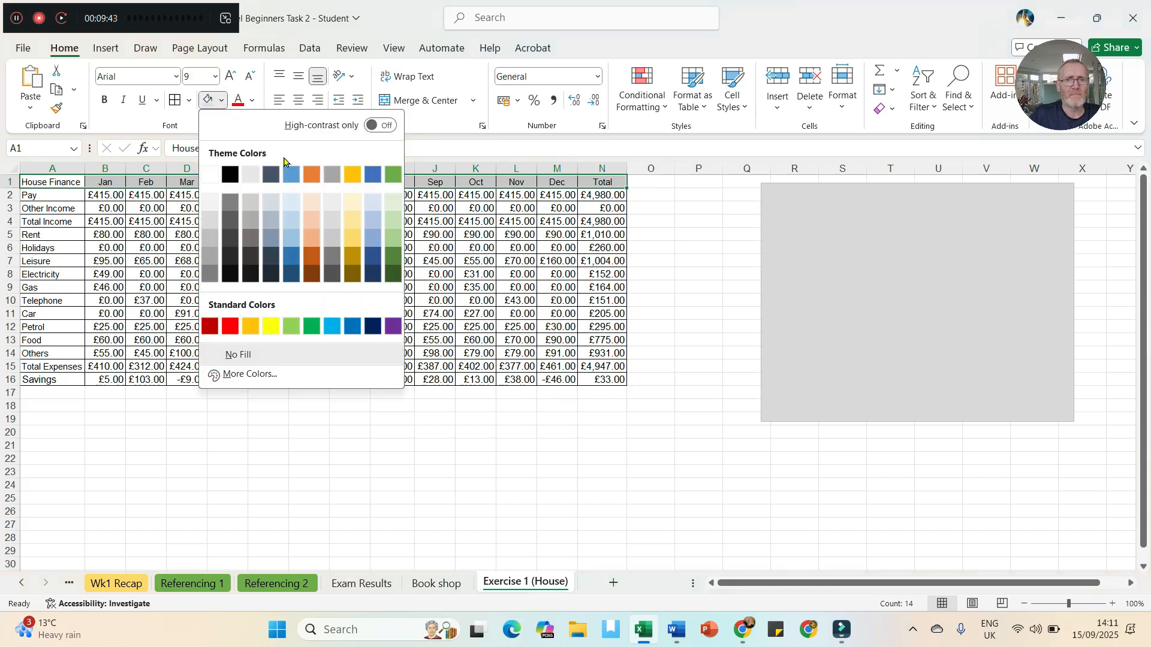
left_click(398, 205)
left_click(105, 101)
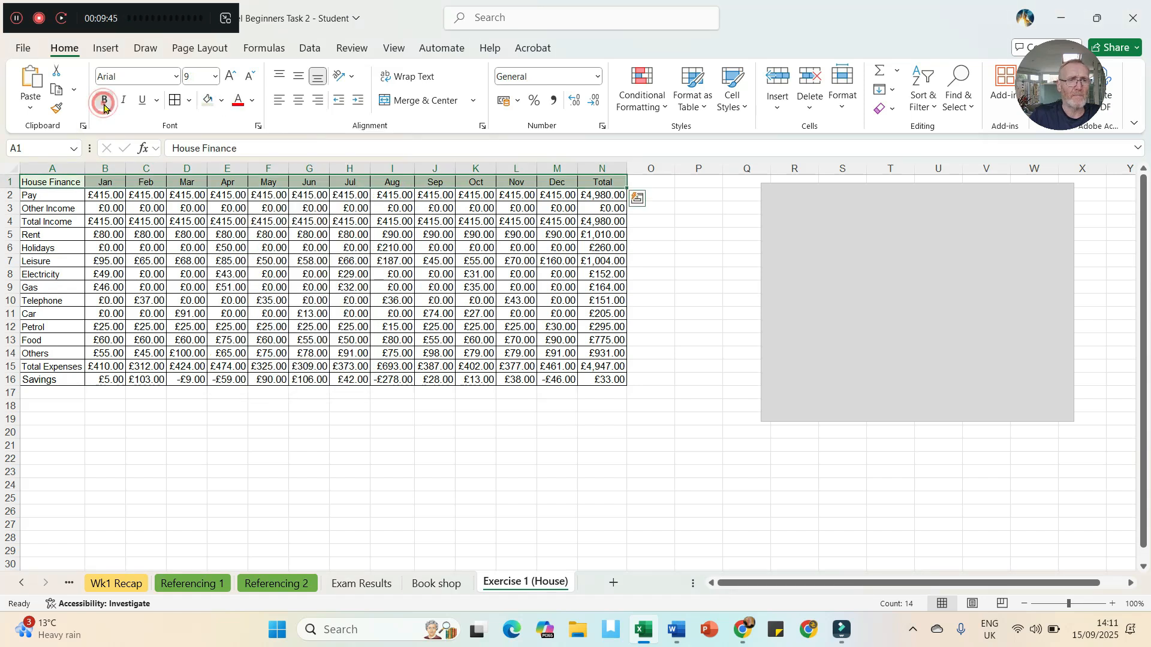
left_click(302, 104)
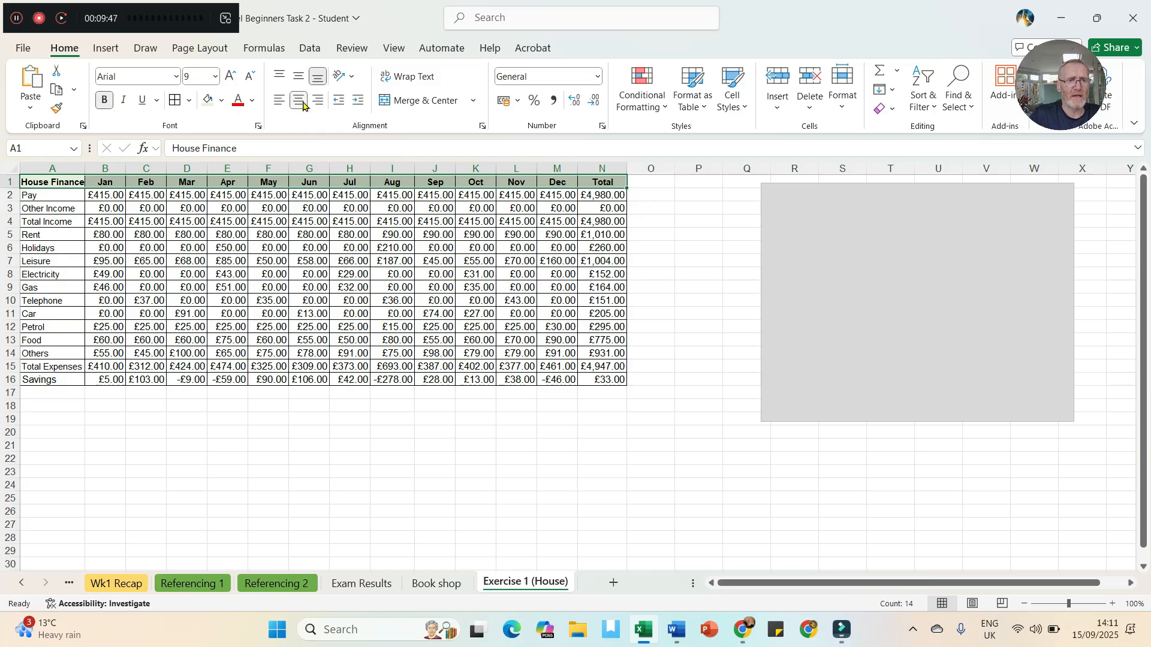
left_click_drag(85, 168, 103, 168)
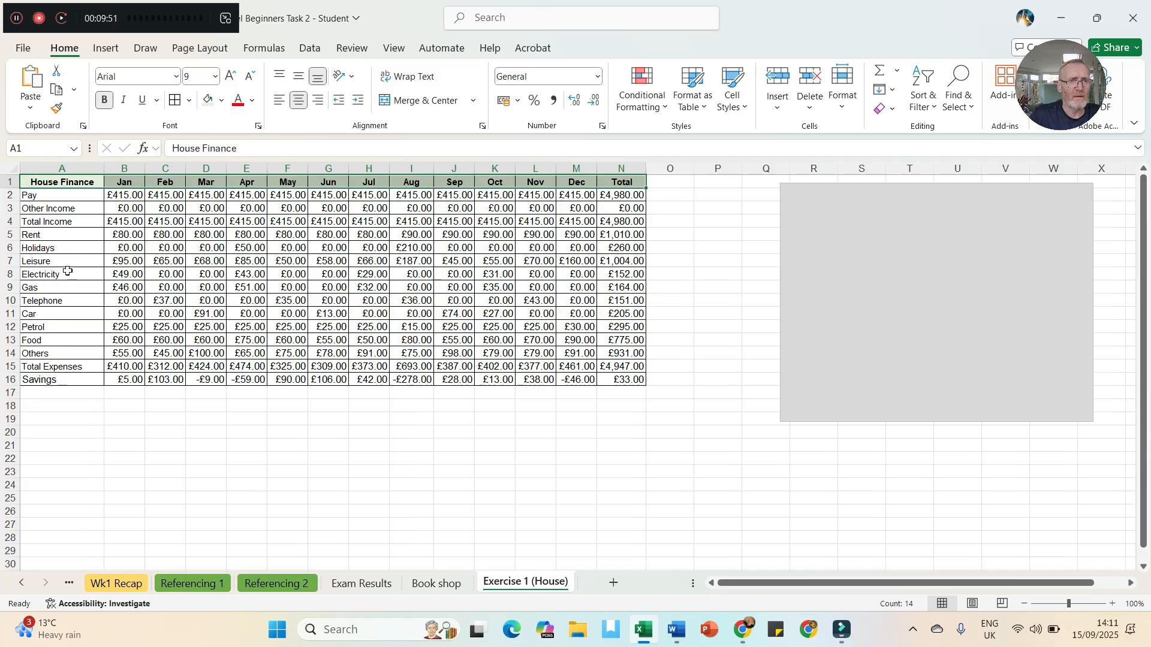
- Make the Total Income row A4:N4 bold with a pale gold fill
left_click_drag(41, 222, 617, 221)
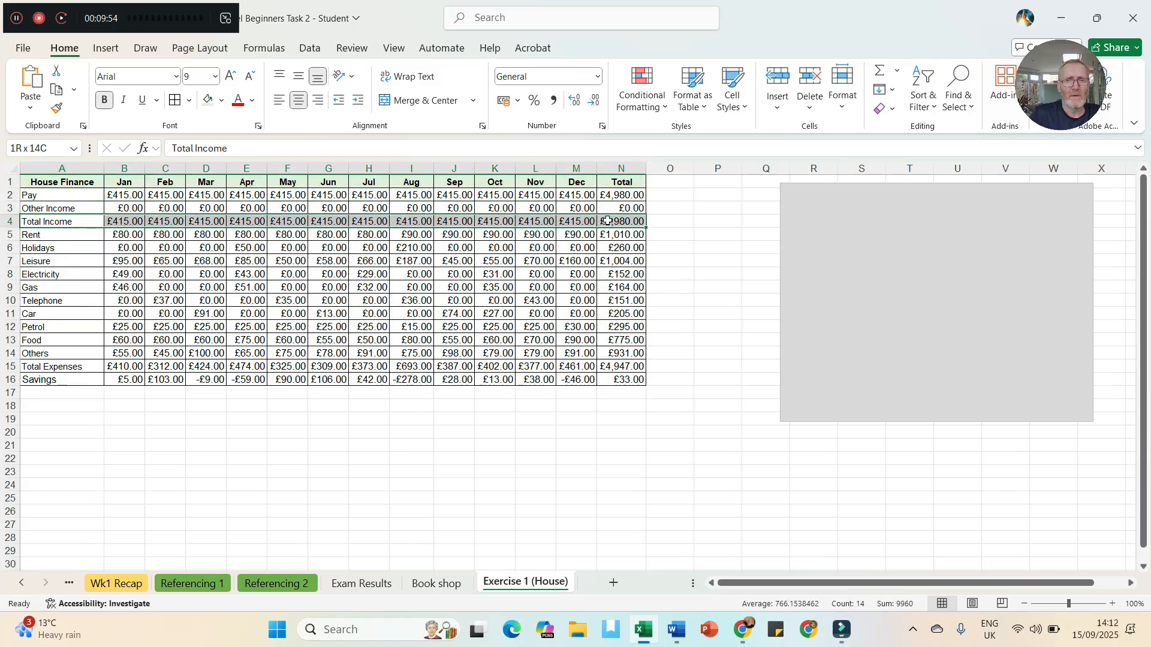
left_click(103, 101)
left_click(221, 101)
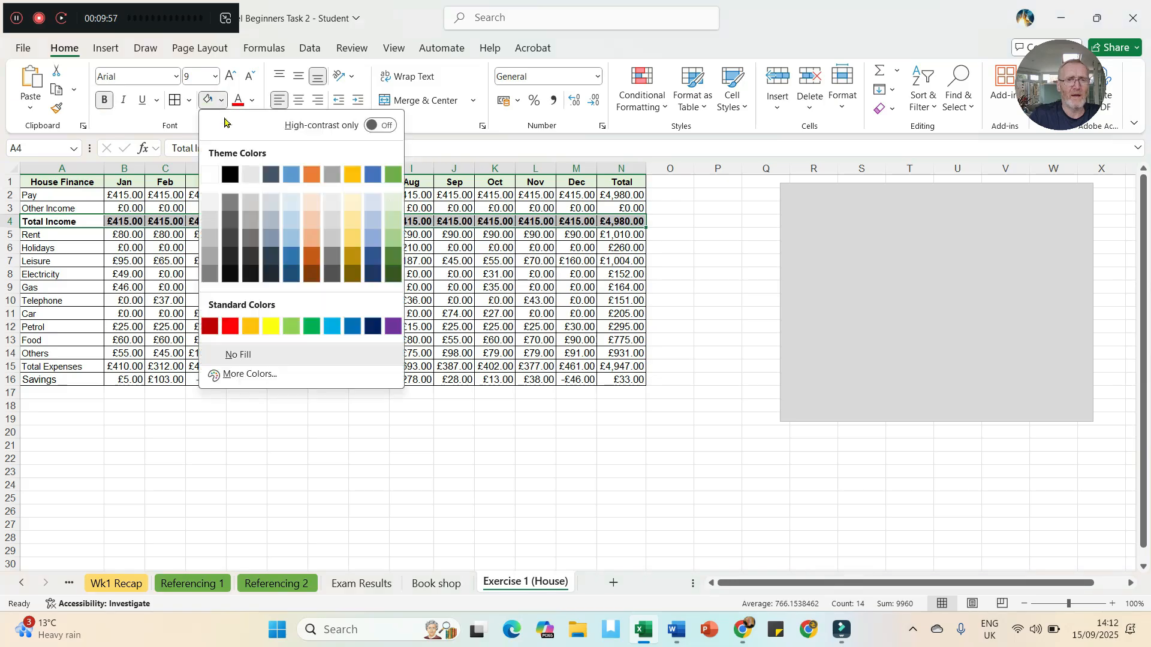
left_click(352, 203)
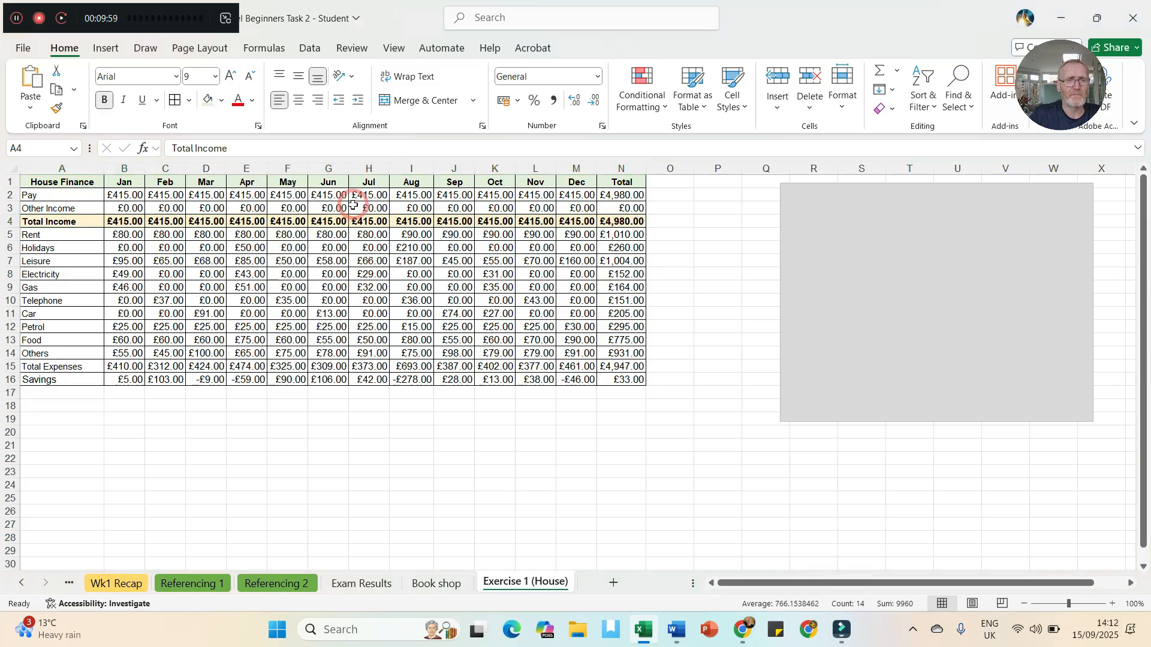
left_click(240, 298)
- Make the Total Expenses row A15:N15 bold with a pale blue fill
left_click_drag(34, 368, 619, 366)
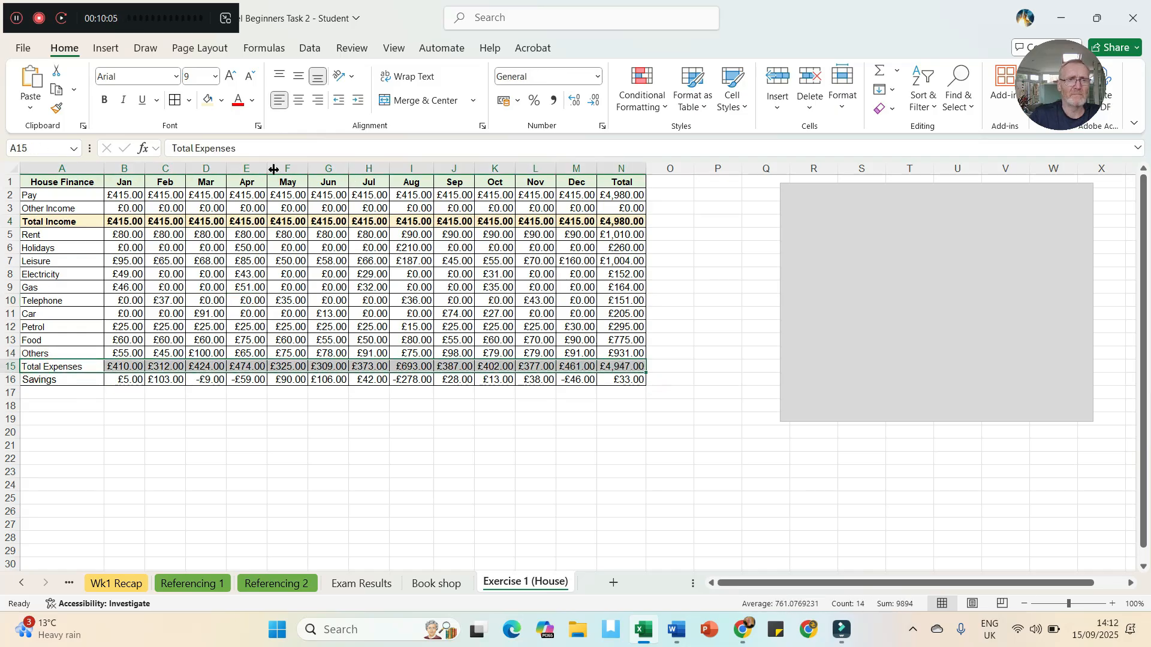
left_click(105, 102)
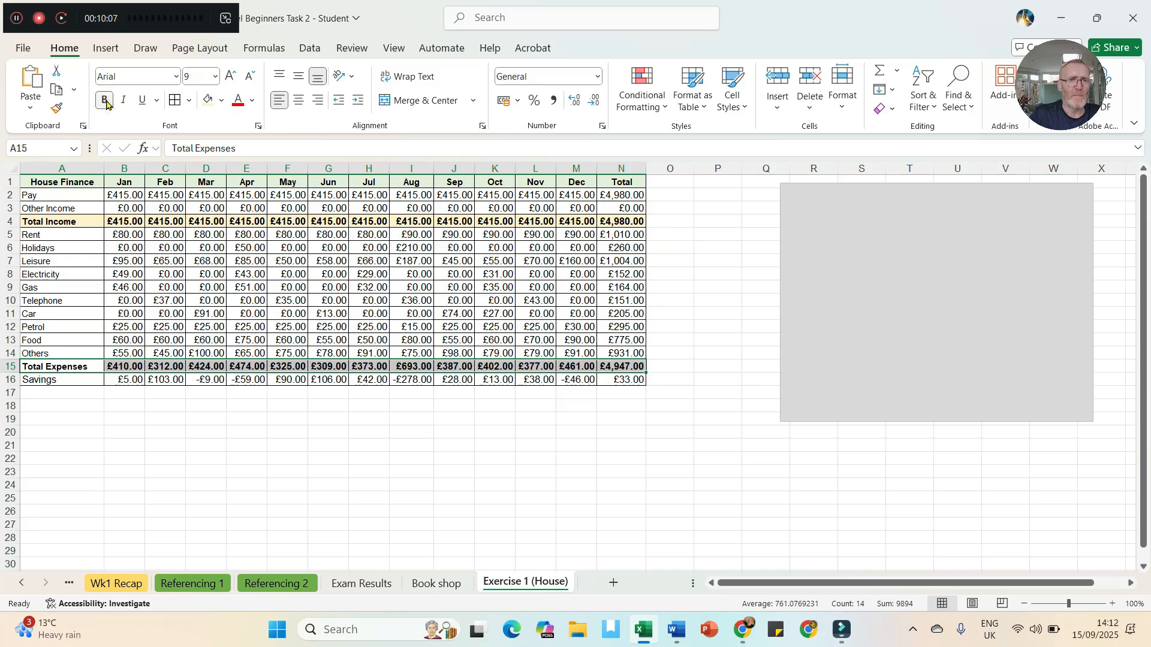
left_click(221, 102)
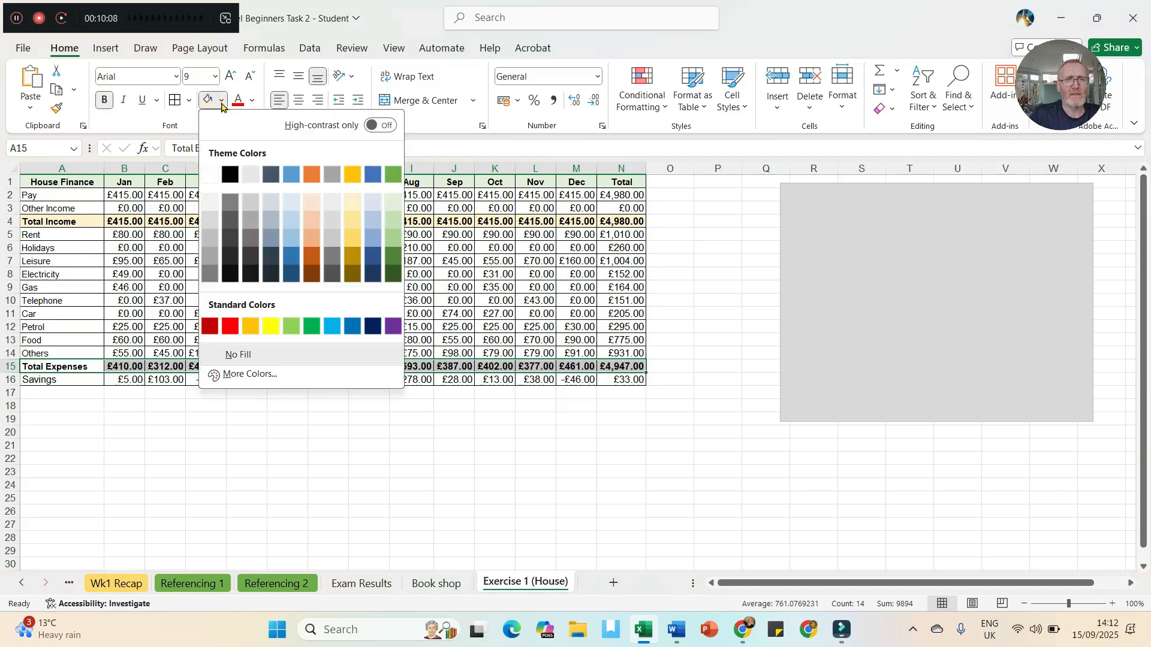
left_click(370, 205)
left_click(56, 413)
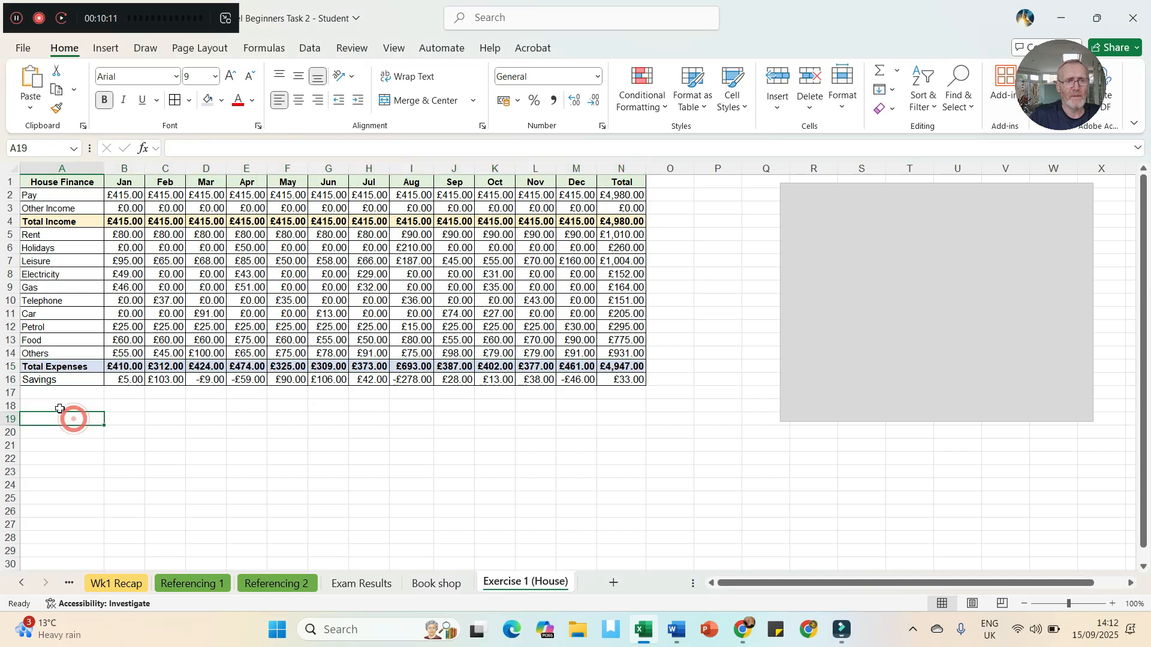
- Fill the Savings row A16:N16 with a light grey theme colour
left_click_drag(42, 379, 614, 380)
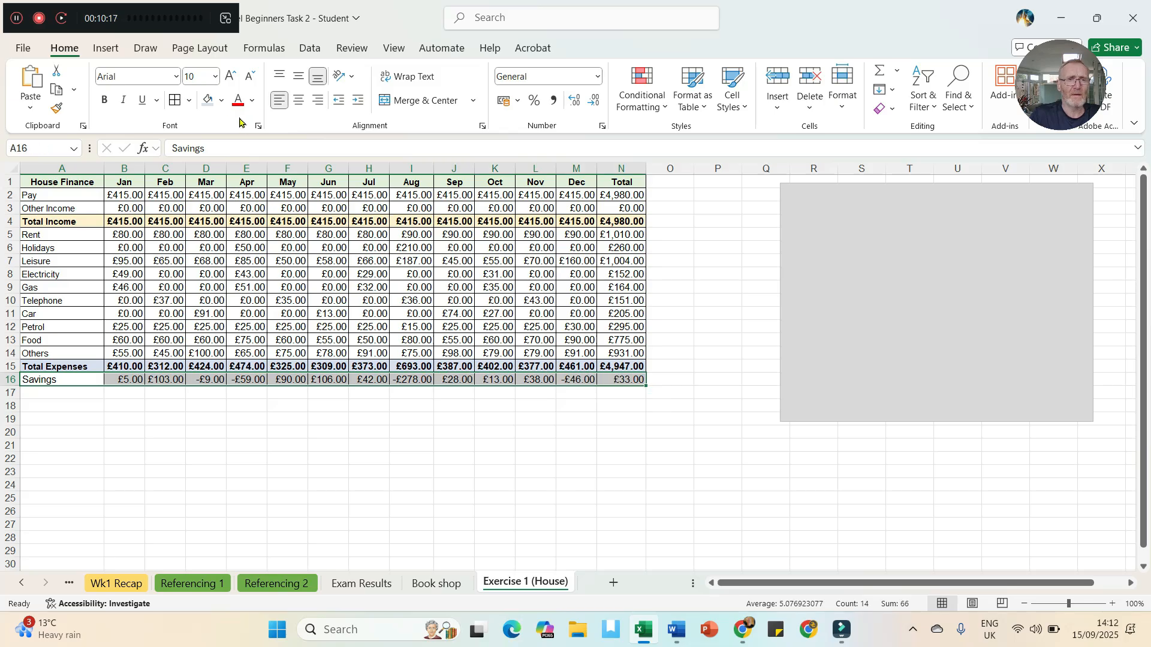
left_click(221, 101)
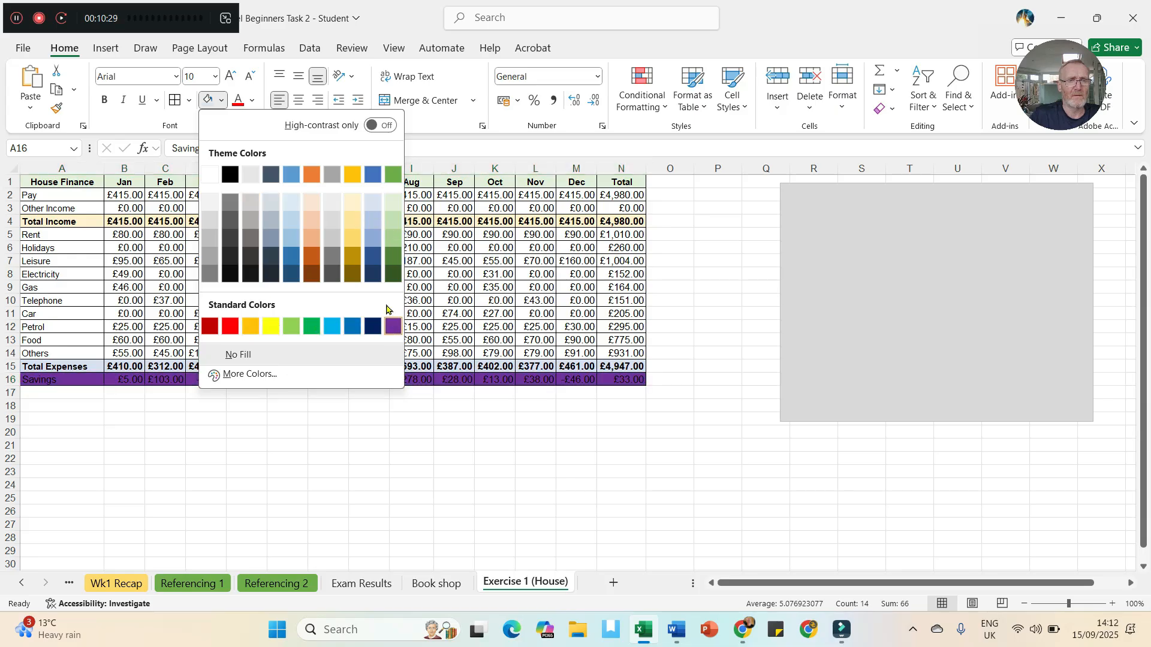
left_click(330, 237)
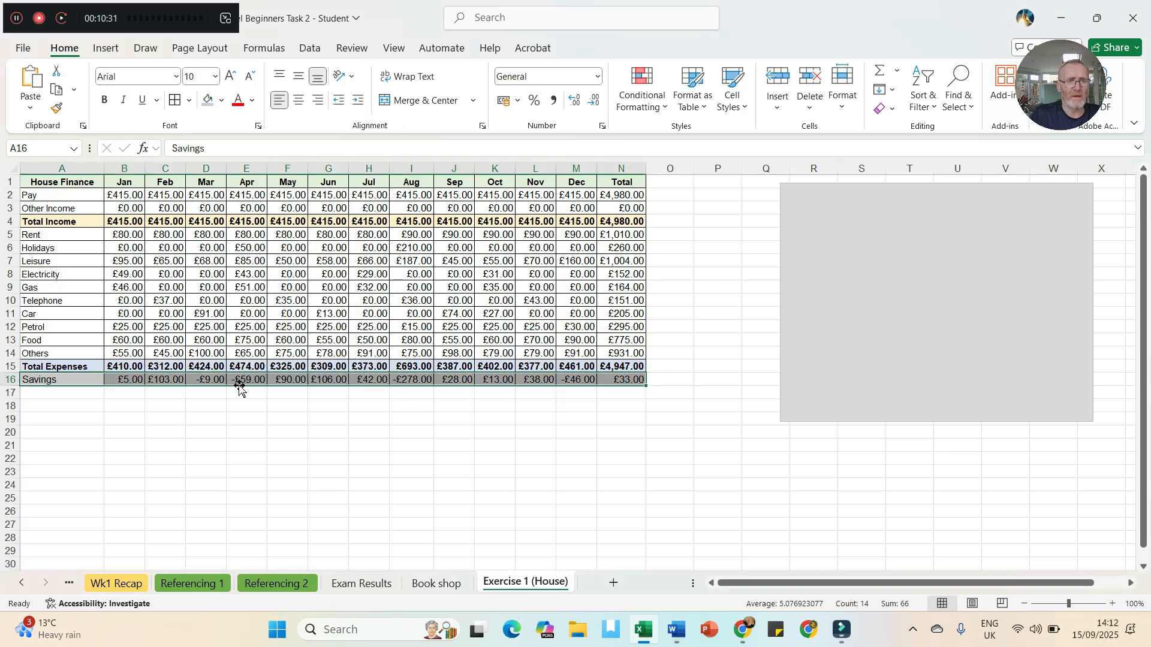
- Set the font size of the whole Exercise 1 (House) sheet to 10
left_click(34, 382)
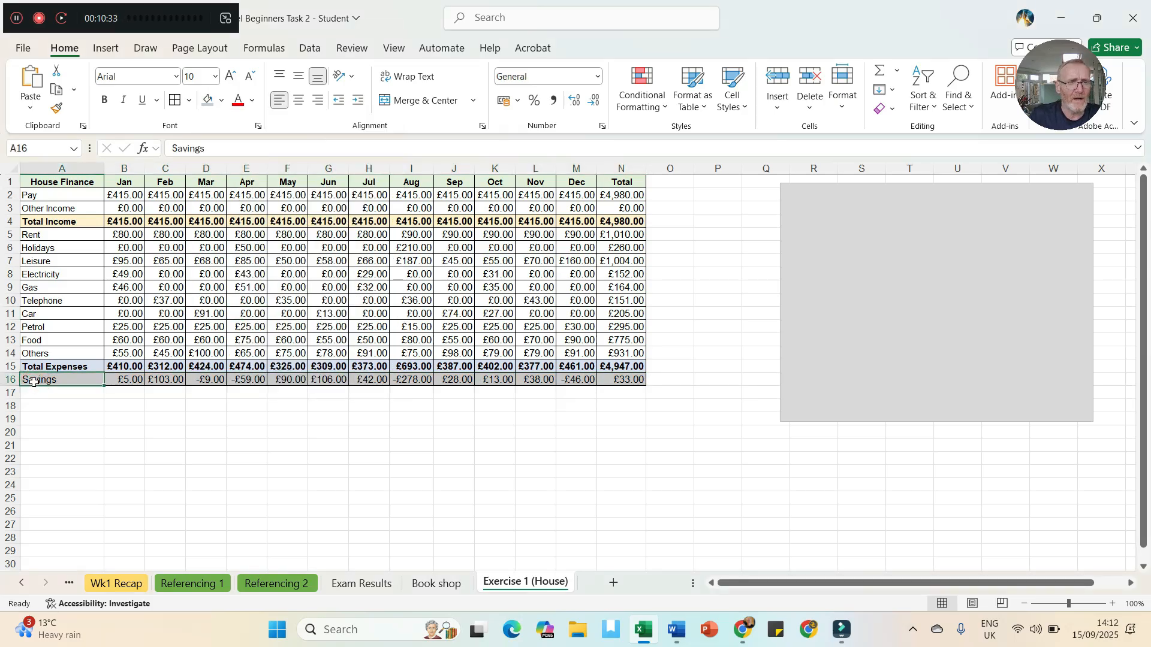
left_click(55, 366)
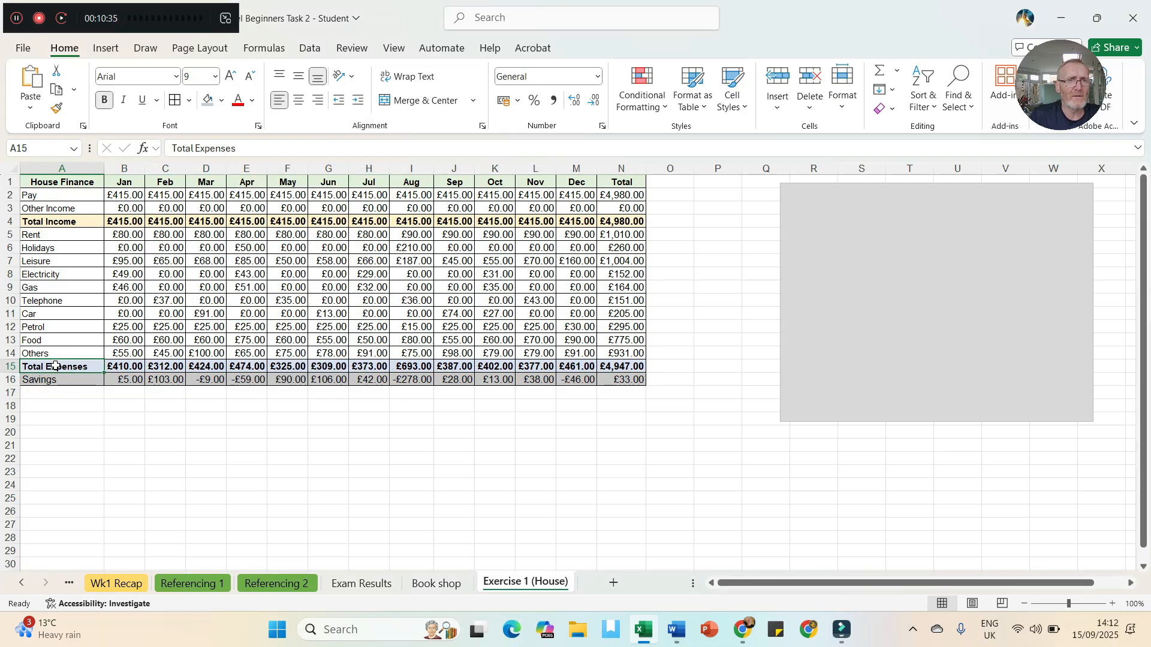
left_click(57, 379)
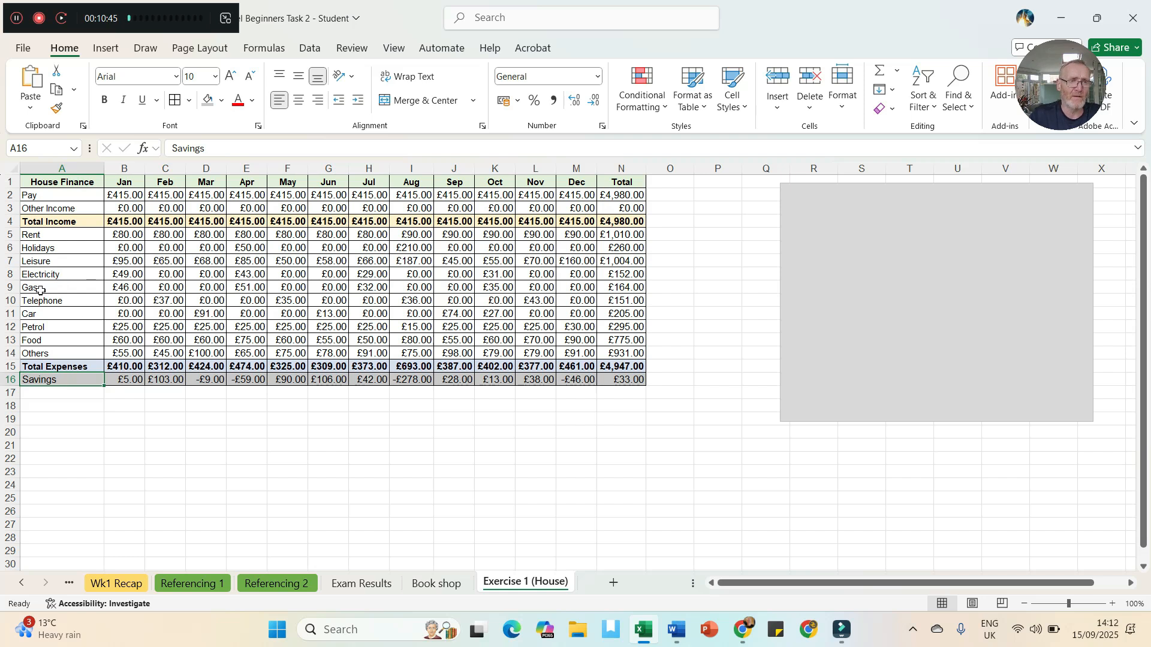
left_click(12, 168)
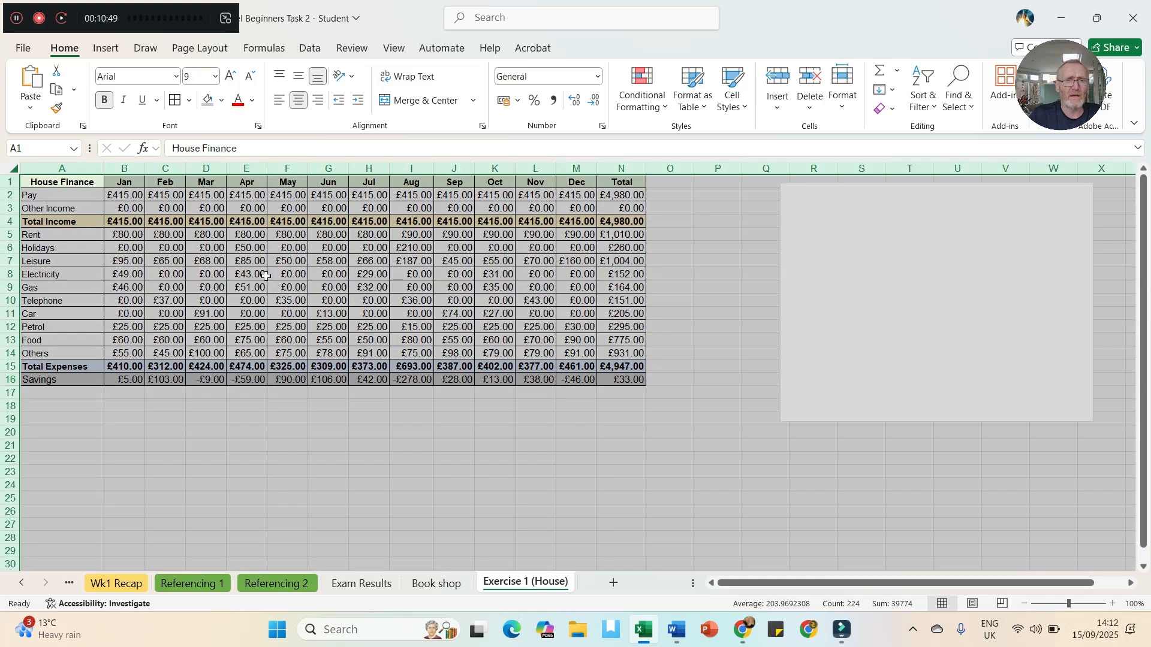
left_click(215, 77)
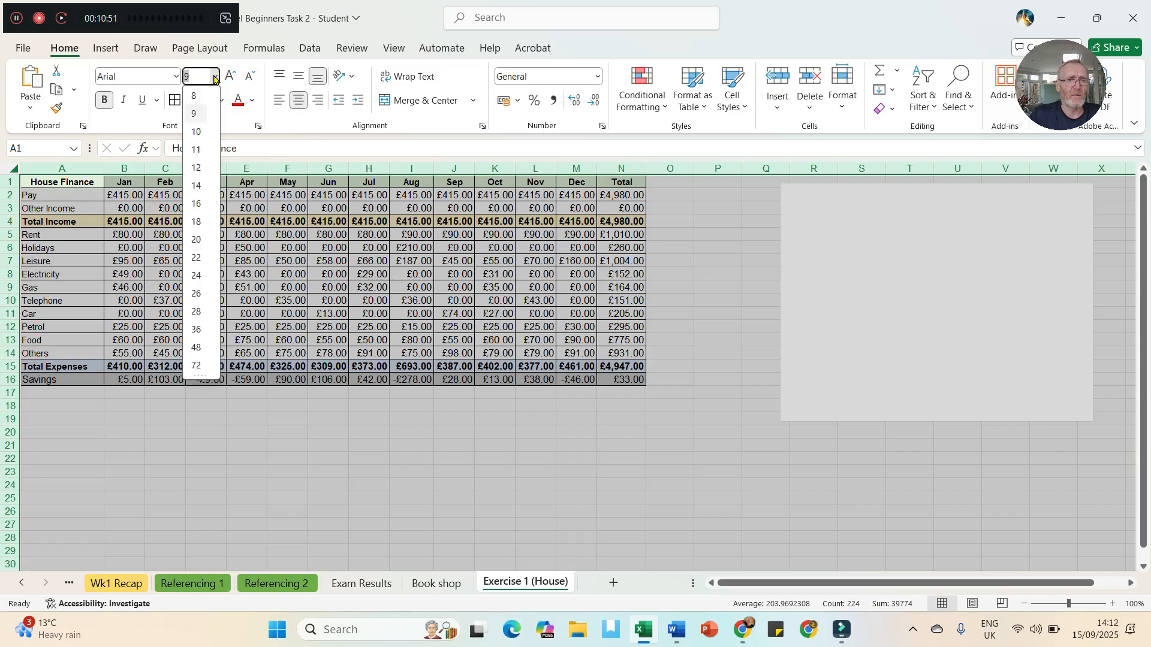
left_click(195, 130)
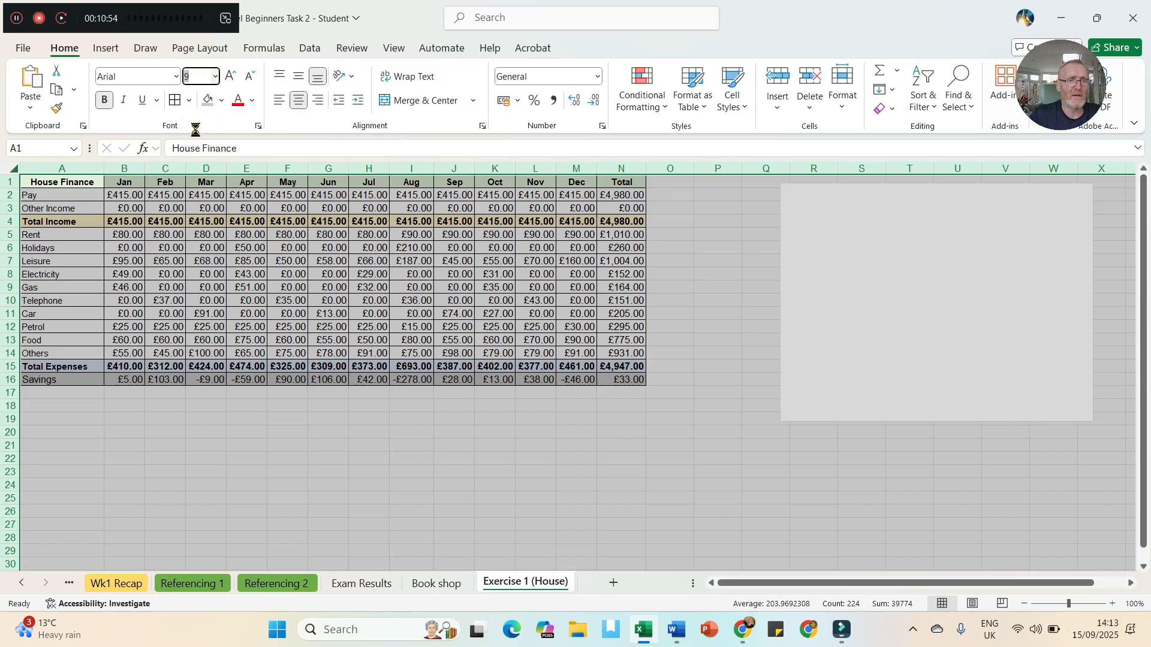
left_click(248, 337)
left_click(283, 299)
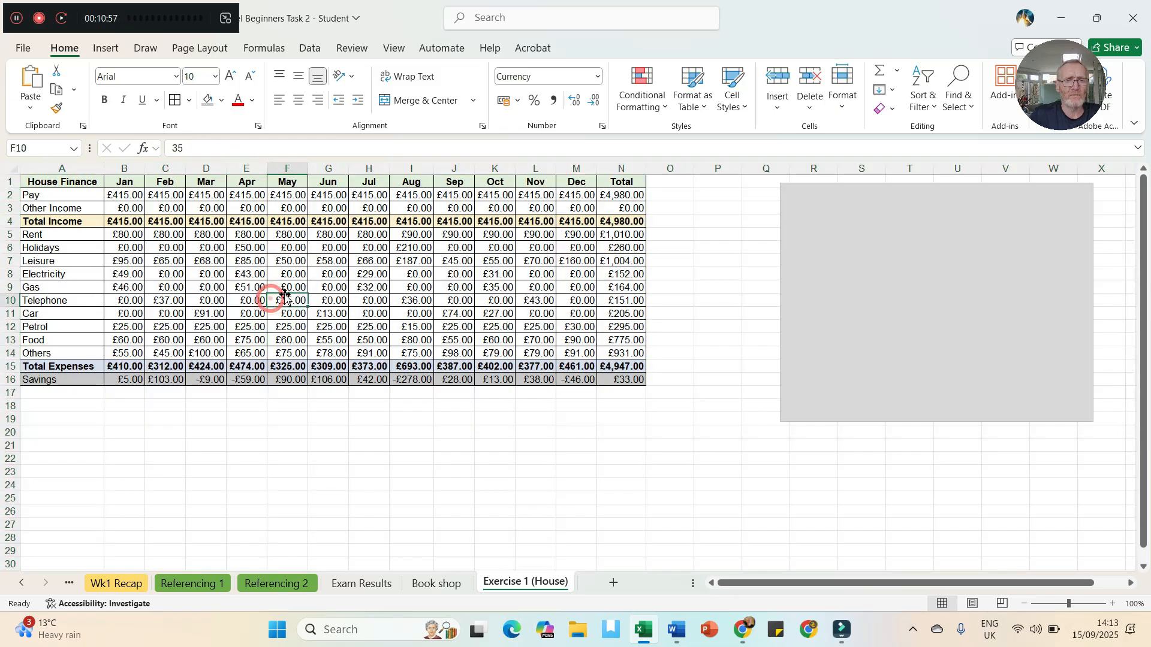
left_click(364, 266)
left_click(411, 326)
left_click(458, 458)
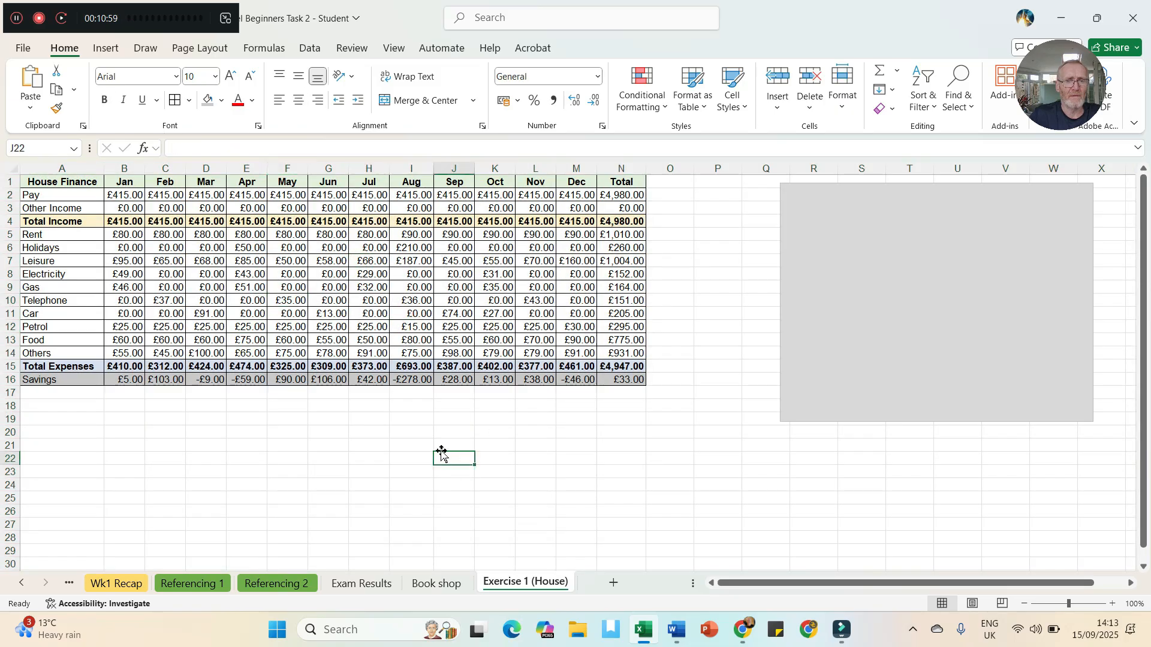
left_click(687, 331)
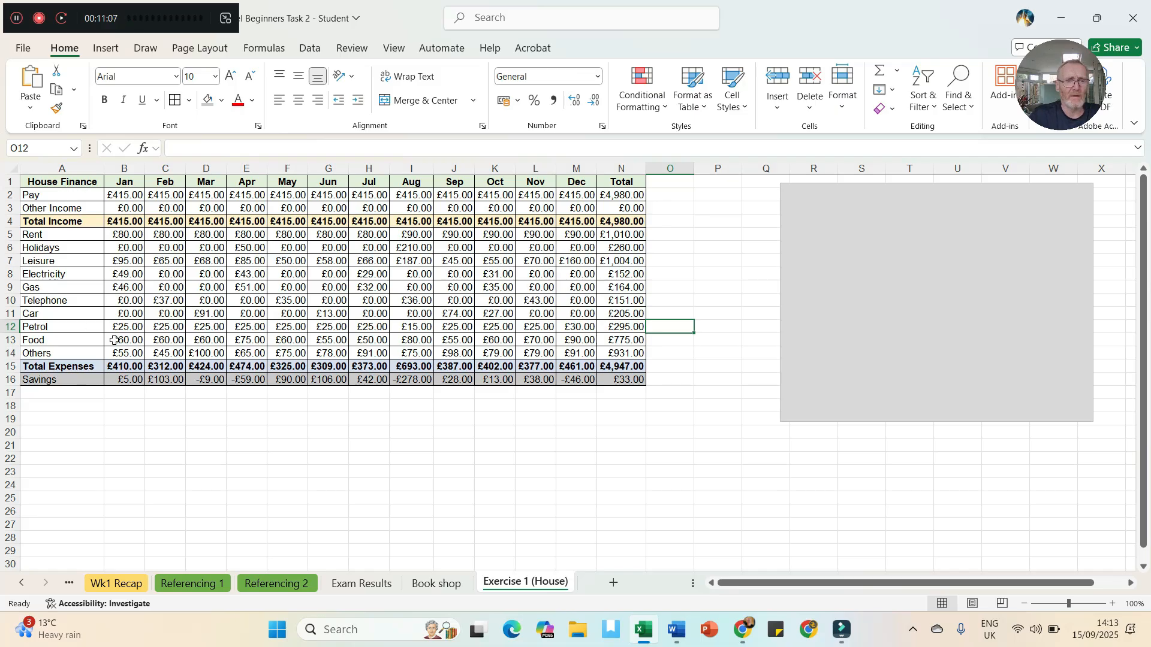
- Fill the Savings row A16:N16 with standard yellow
left_click_drag(84, 381, 631, 380)
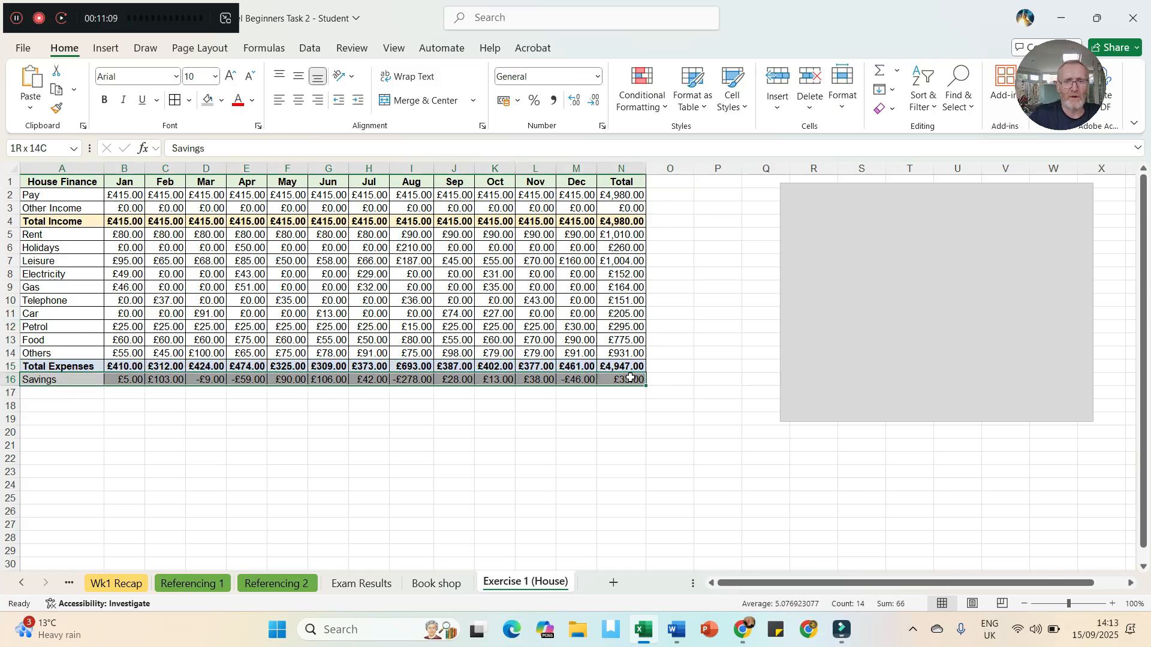
left_click(219, 101)
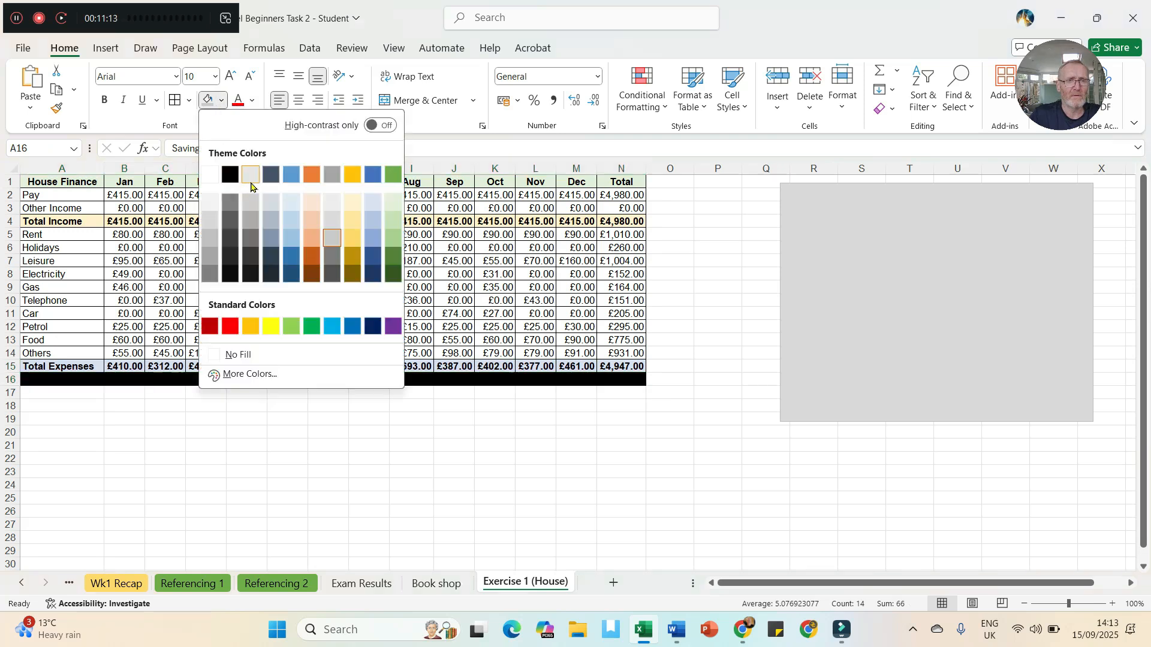
left_click(266, 327)
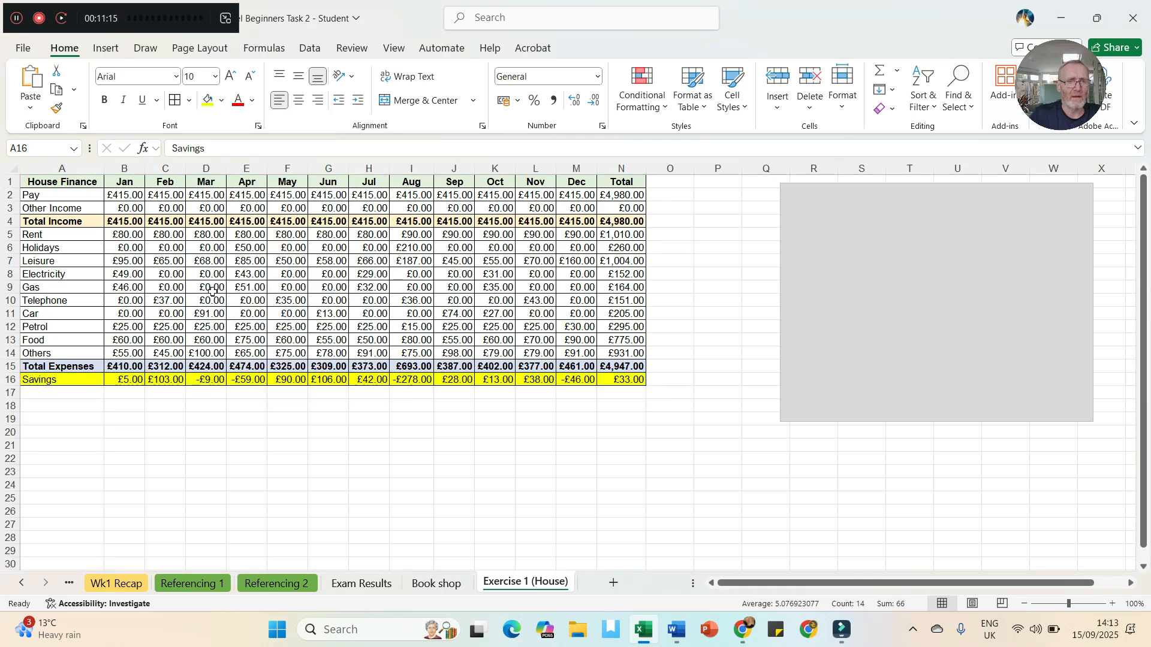
- Set the expense rows A5:N14, from Rent to Others, to No Fill
left_click(125, 274)
left_click_drag(37, 234, 625, 355)
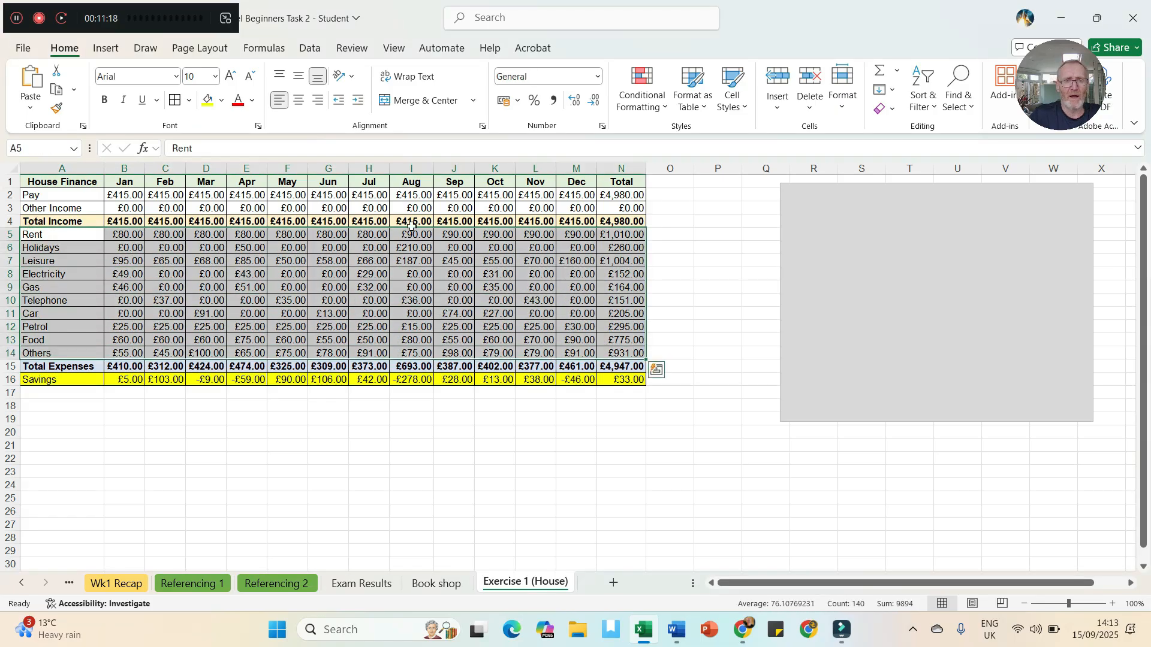
left_click(222, 102)
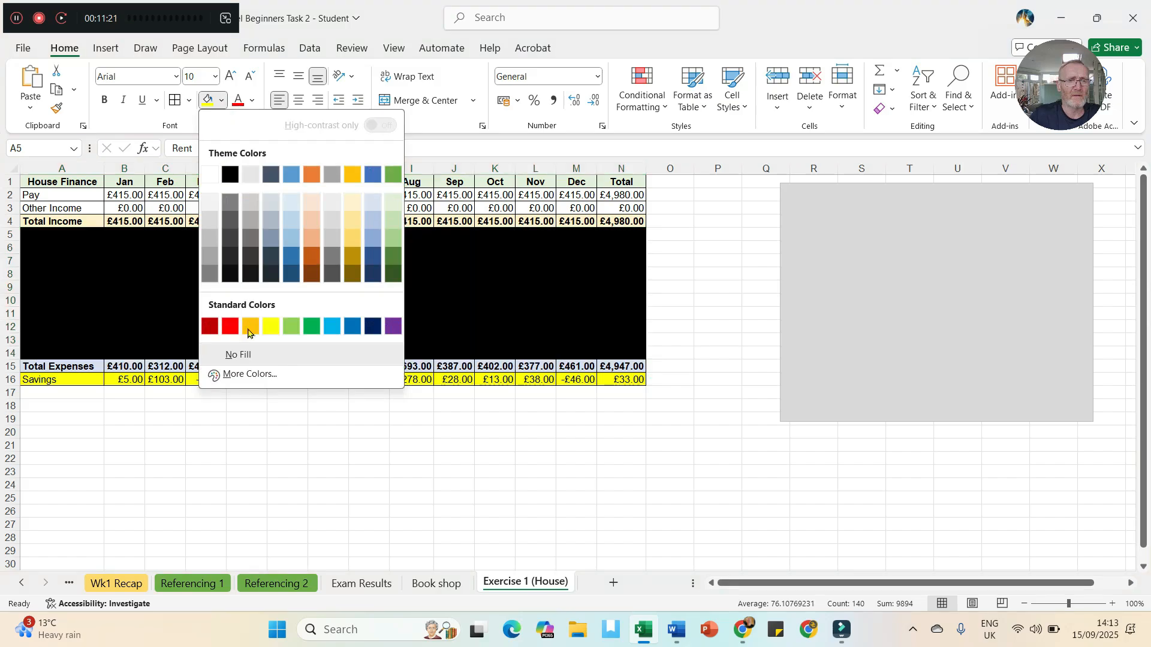
left_click(238, 354)
left_click(322, 299)
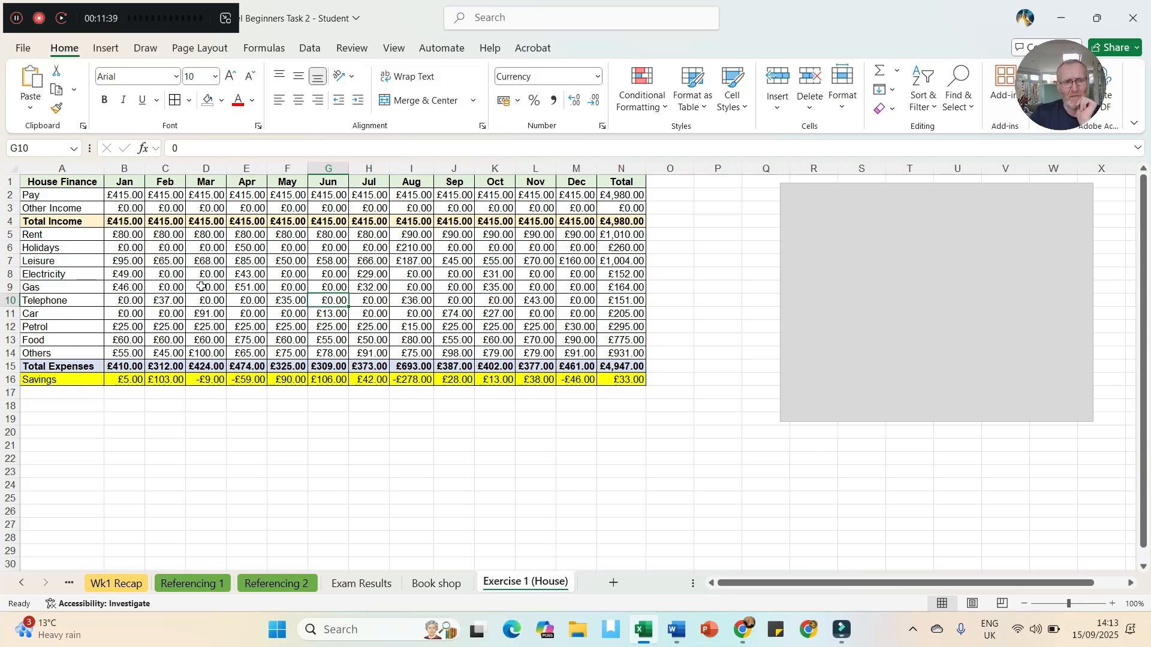
- Insert a basic line chart from the header, Total Income, Total Expenses and Savings rows, columns A to M, leaving out the Total column
left_click_drag(67, 181, 575, 182)
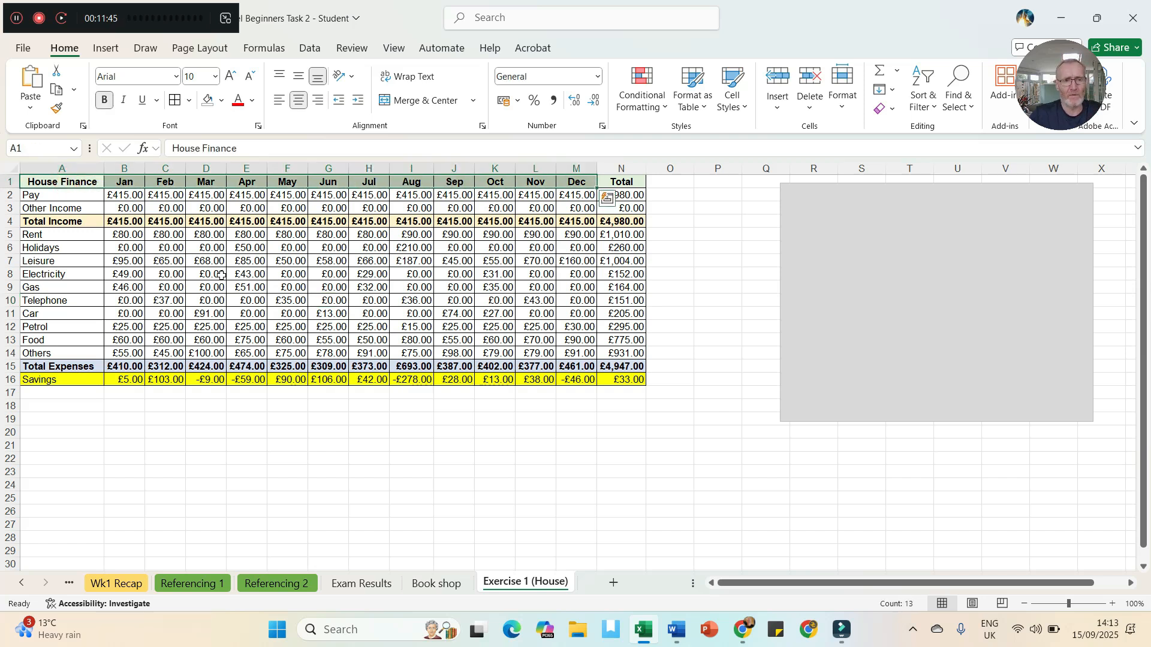
left_click_drag(42, 222, 564, 220)
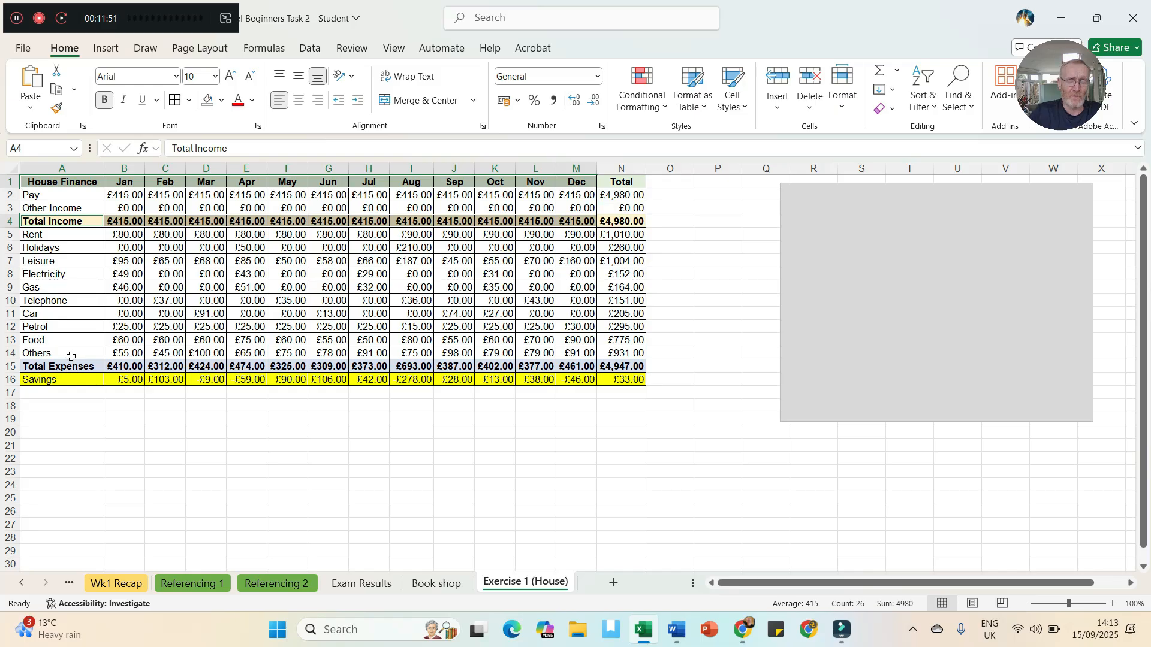
left_click_drag(63, 364, 574, 367)
left_click_drag(60, 380, 591, 381)
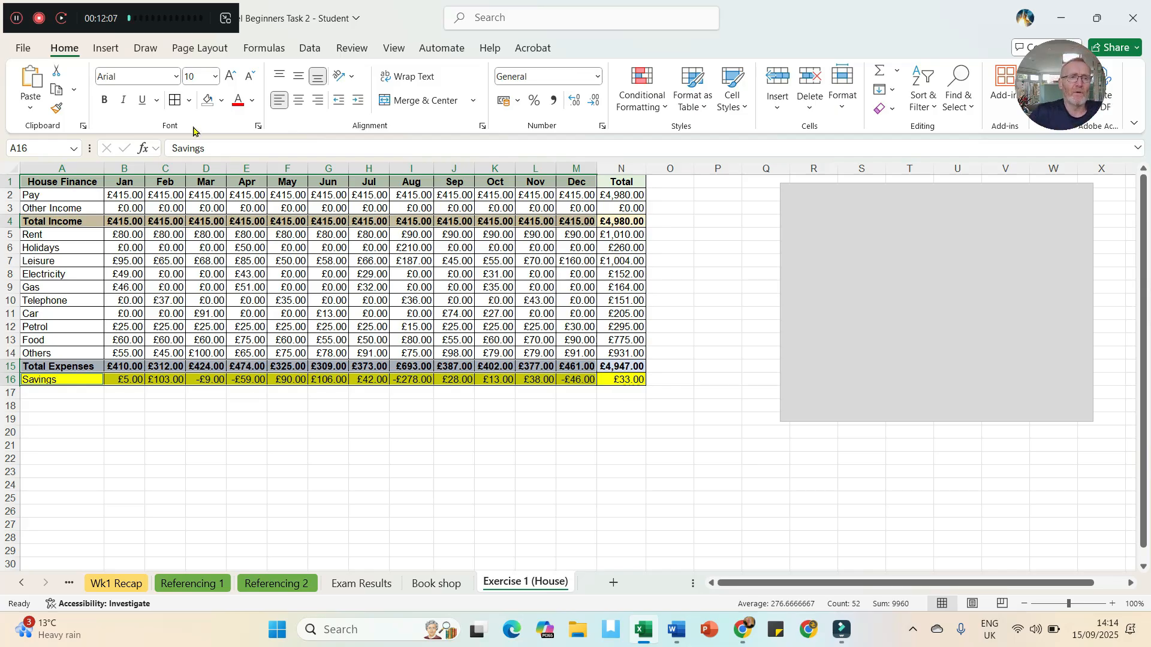
left_click(102, 49)
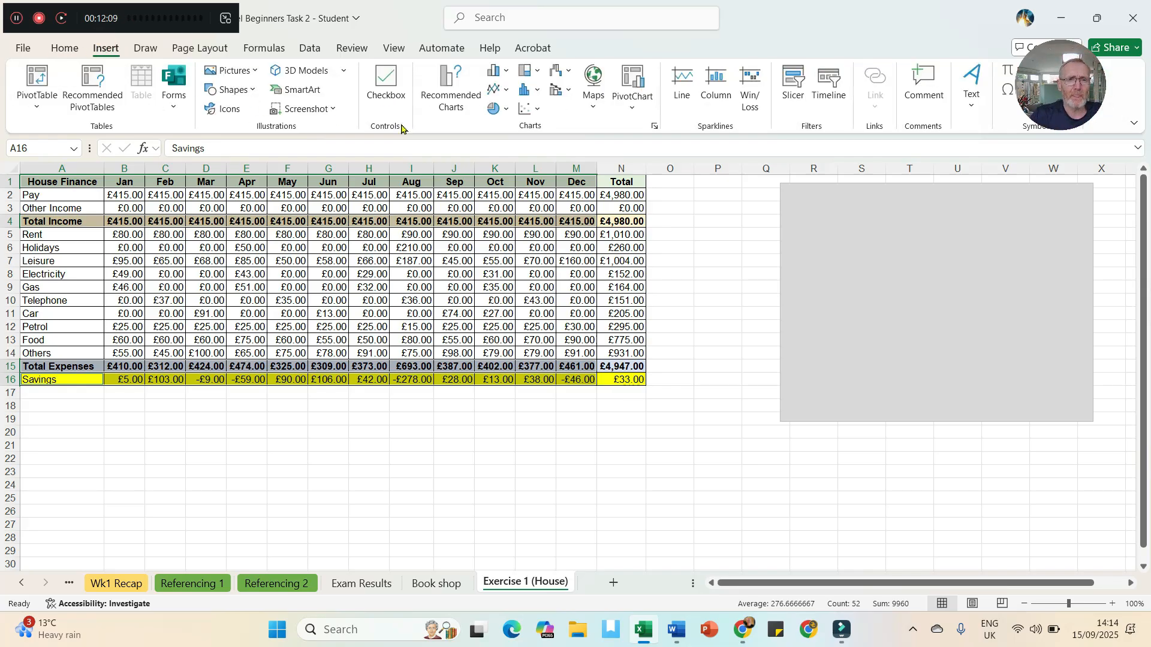
left_click(451, 87)
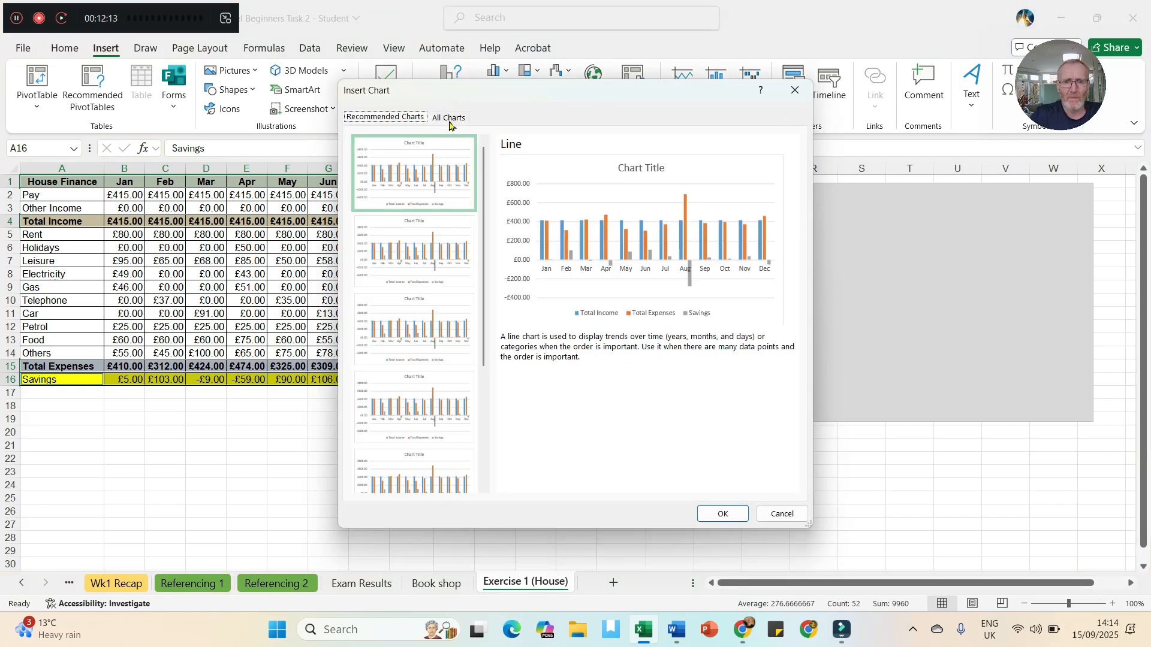
left_click(450, 118)
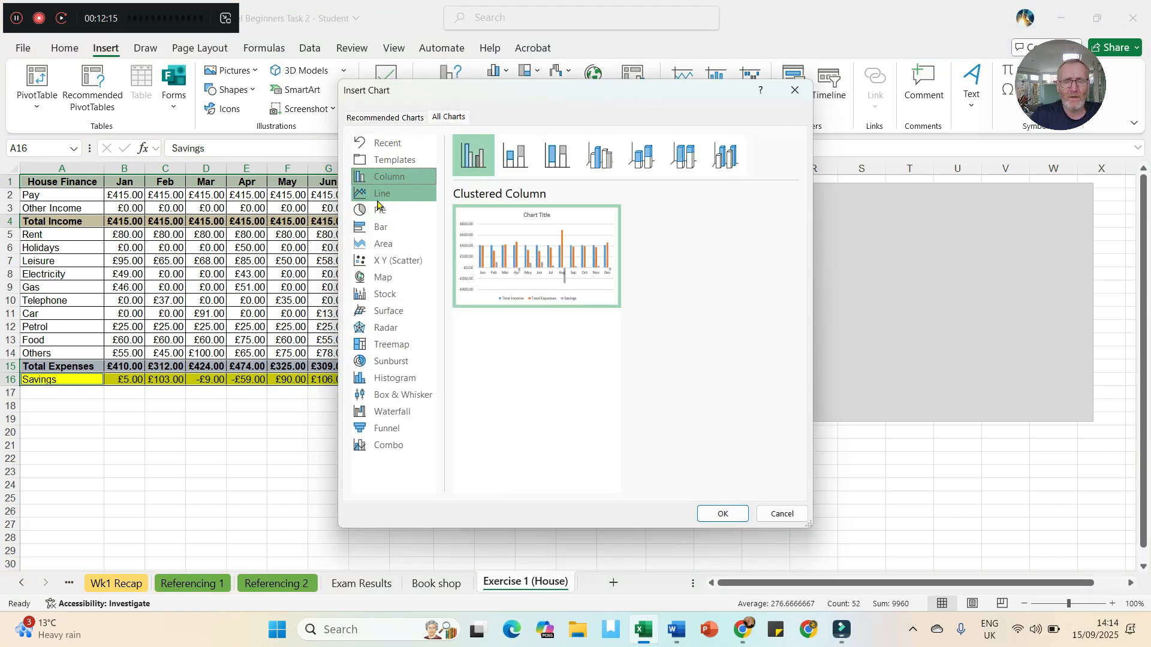
left_click(386, 117)
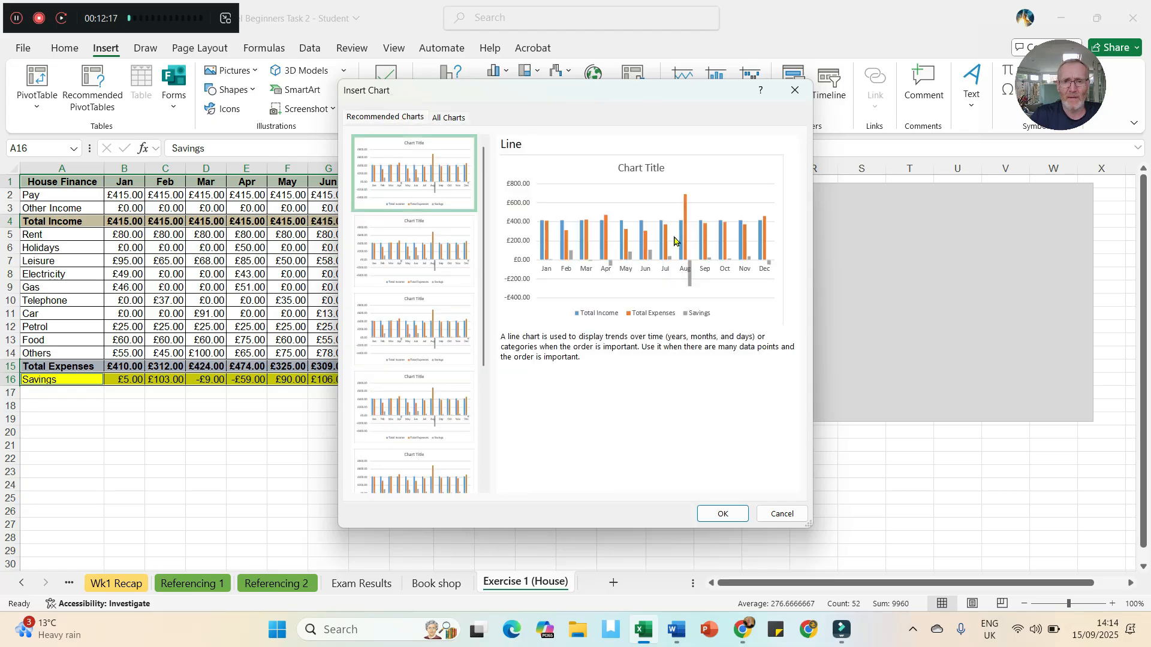
left_click(440, 119)
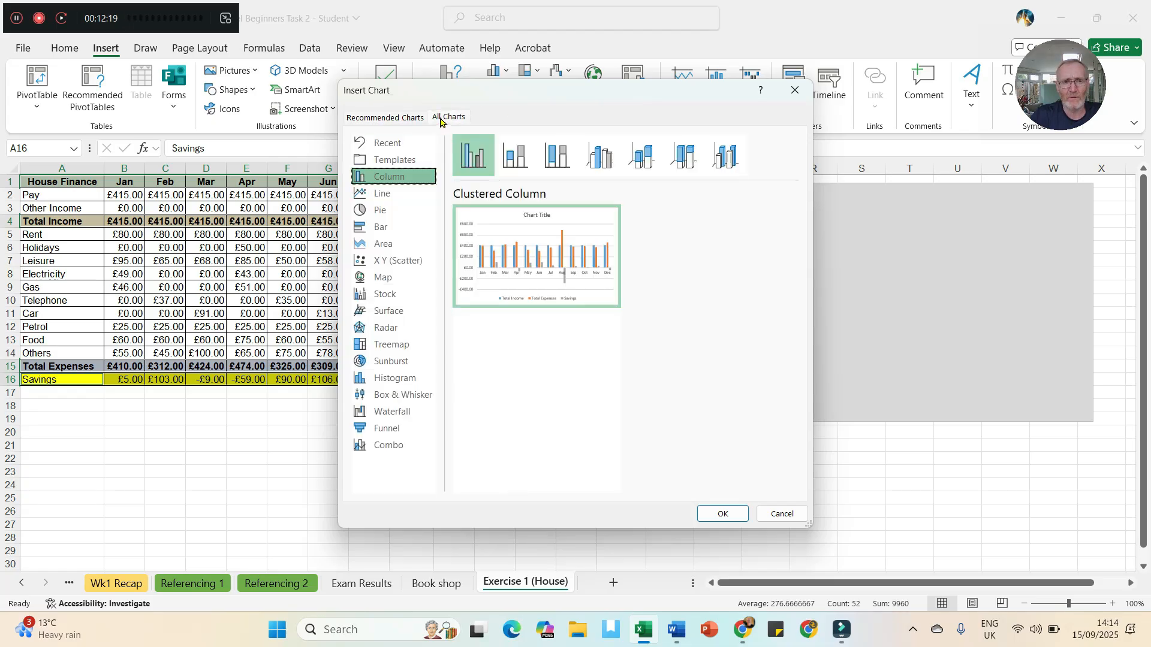
left_click(390, 193)
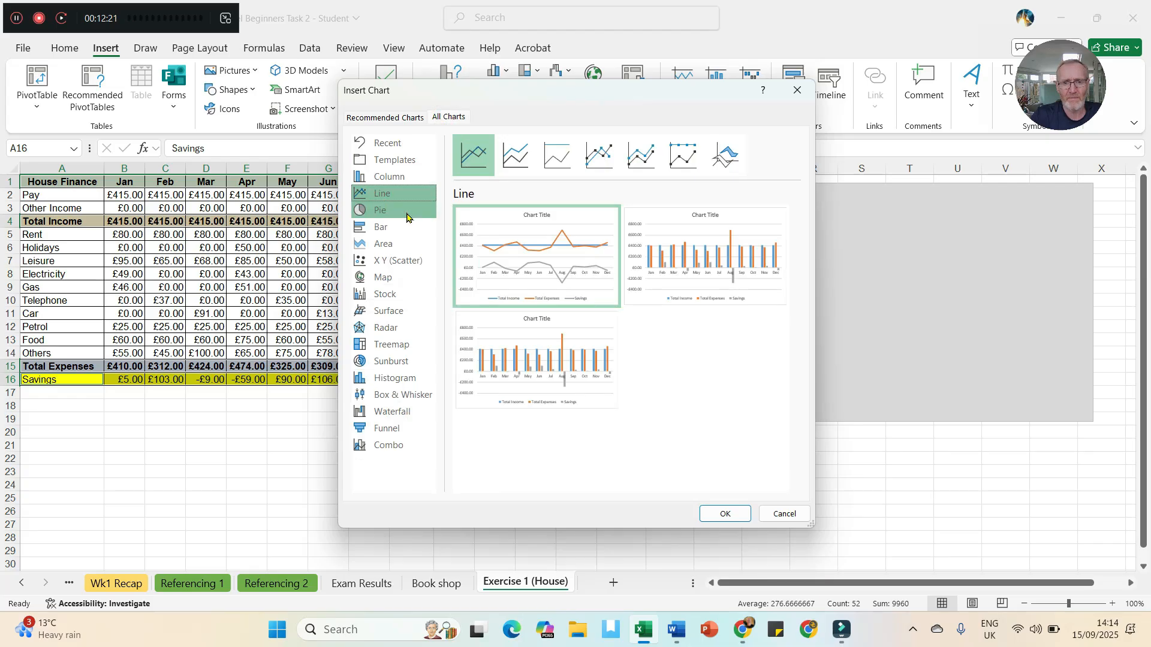
mouse_move(508, 237)
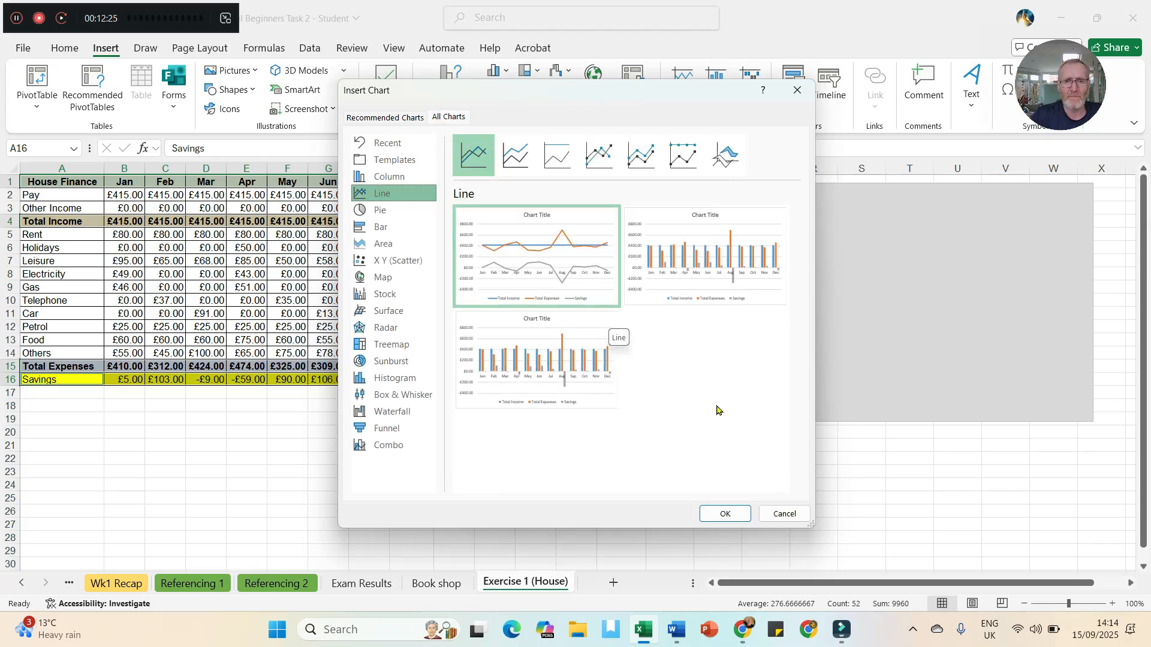
left_click(724, 513)
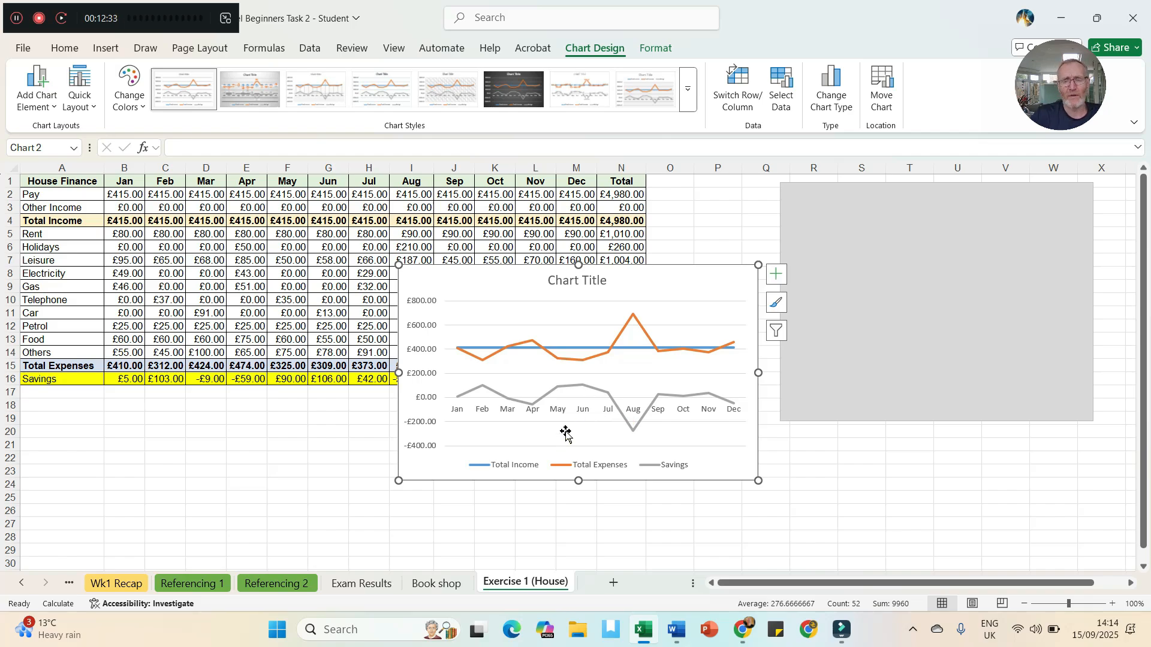
- Move the line chart from Exercise 1 (House) to its own new sheet
left_click(884, 78)
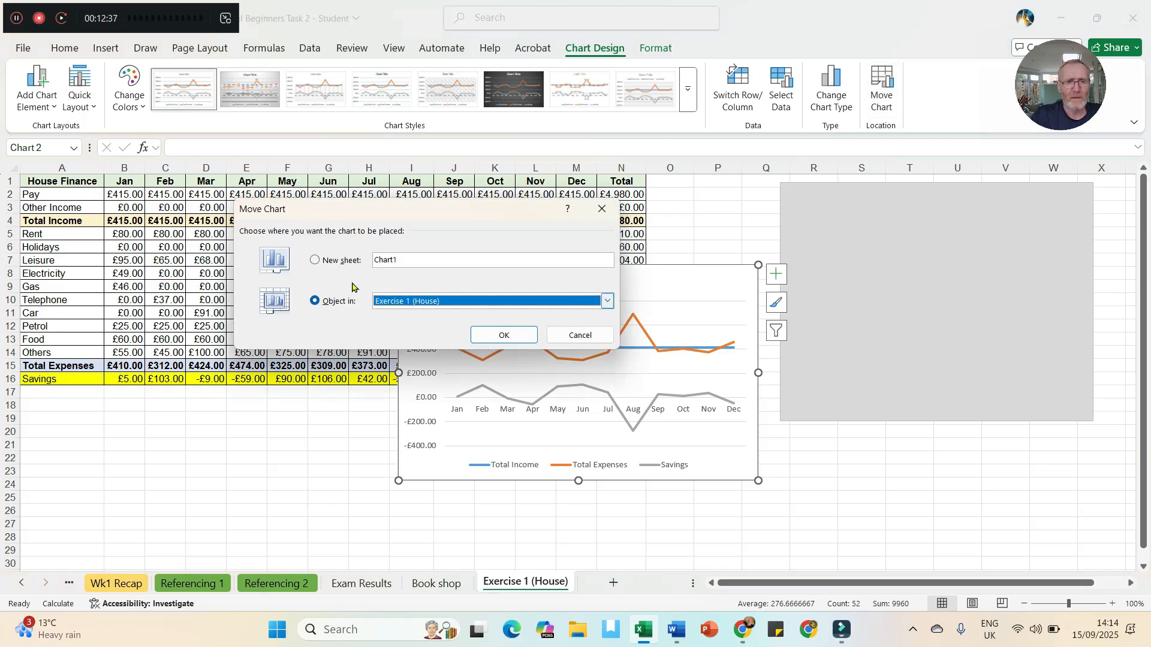
left_click(313, 260)
left_click(492, 336)
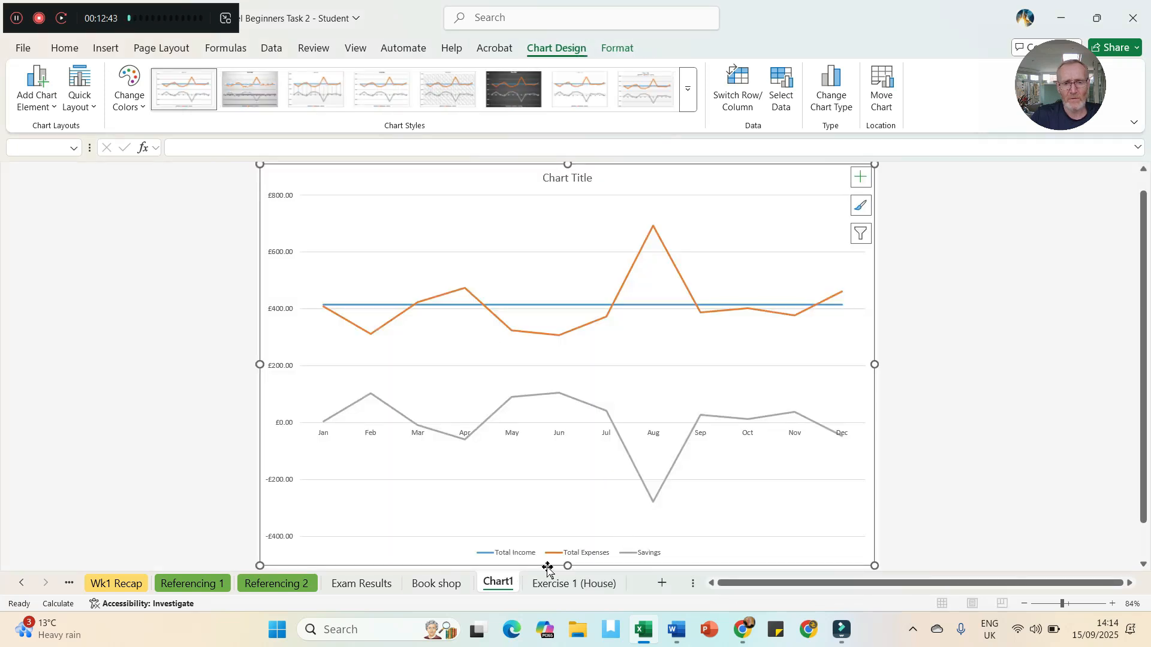
- Rename the new chart sheet as Budget 2025
double_click(492, 582)
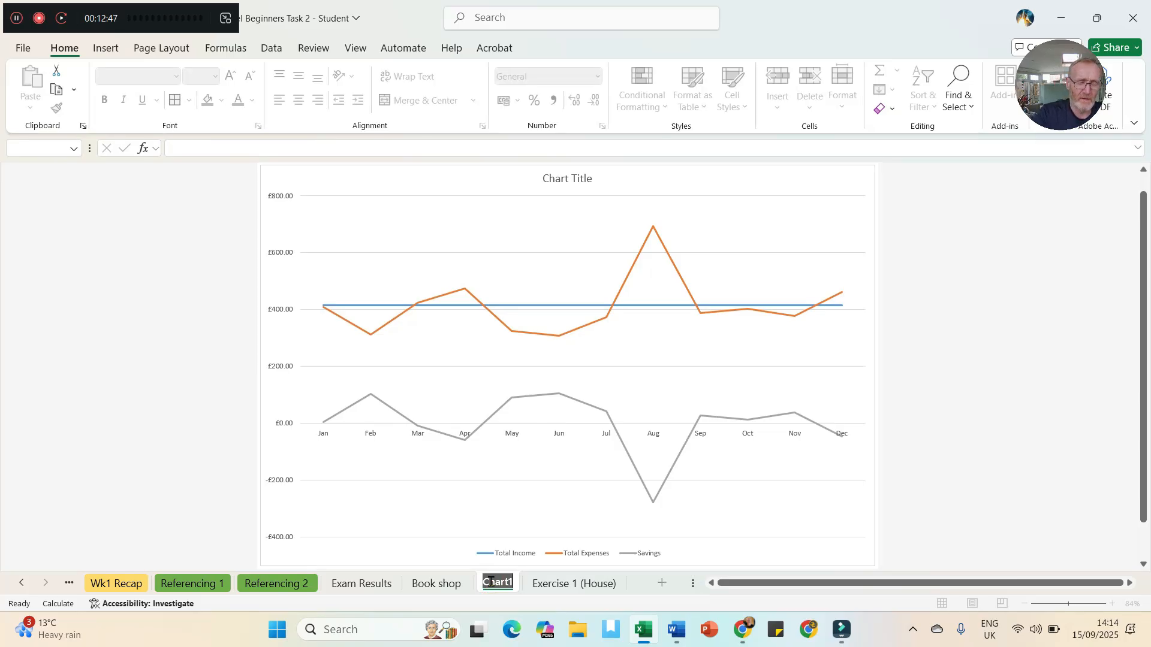
type("Budg")
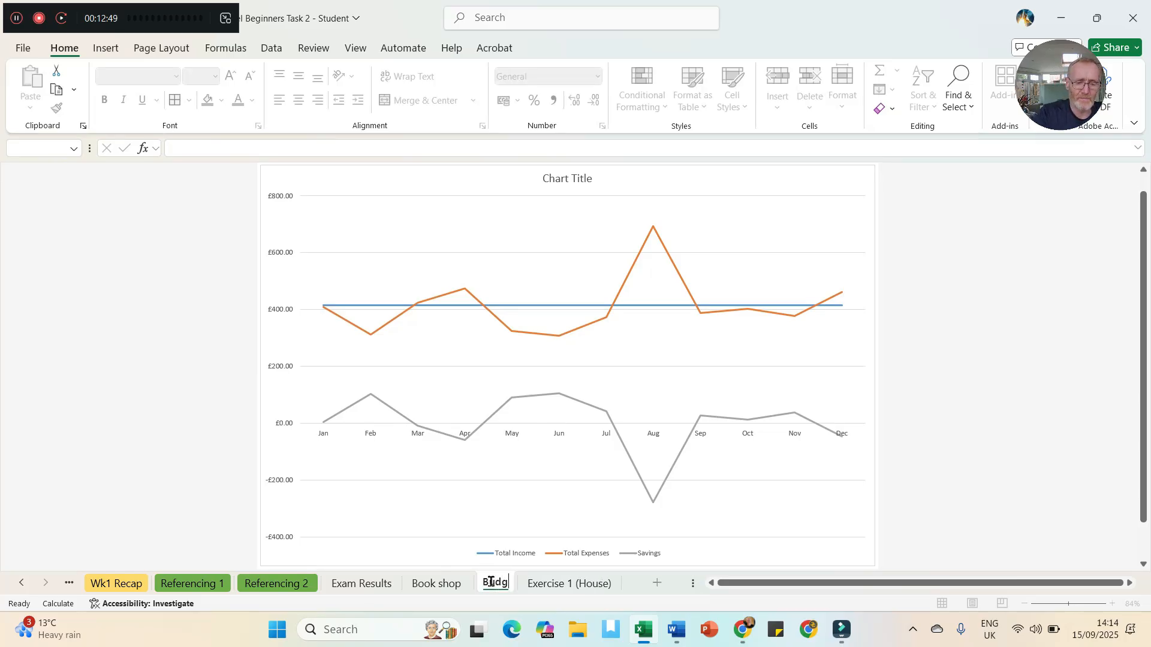
type("et 2025")
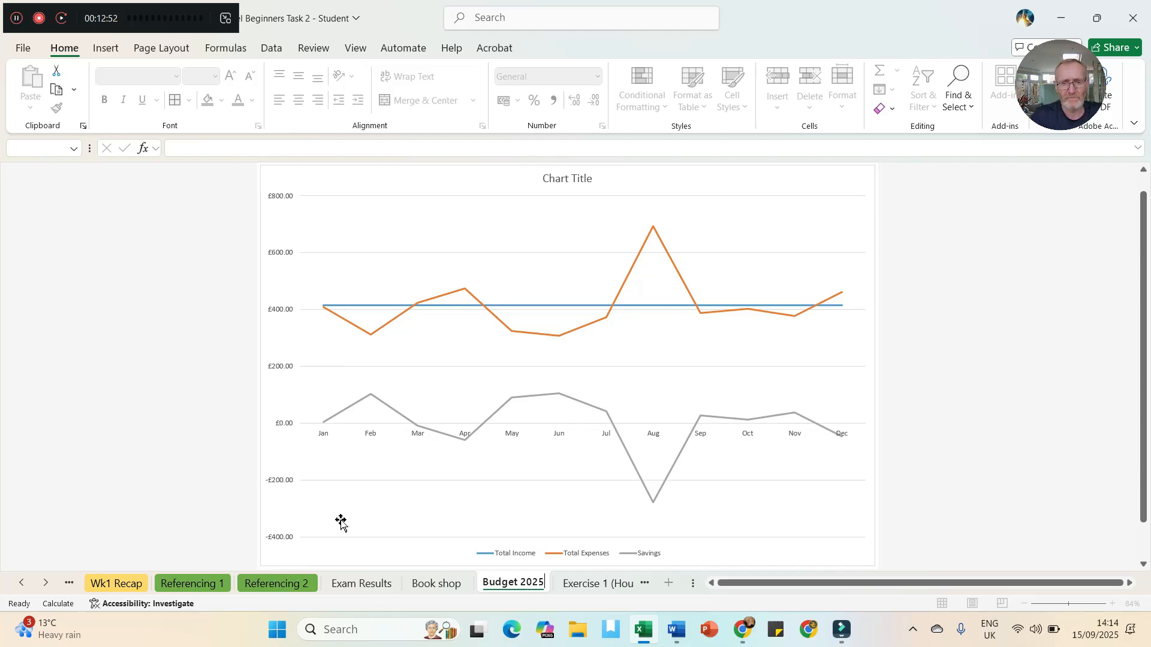
key("Return")
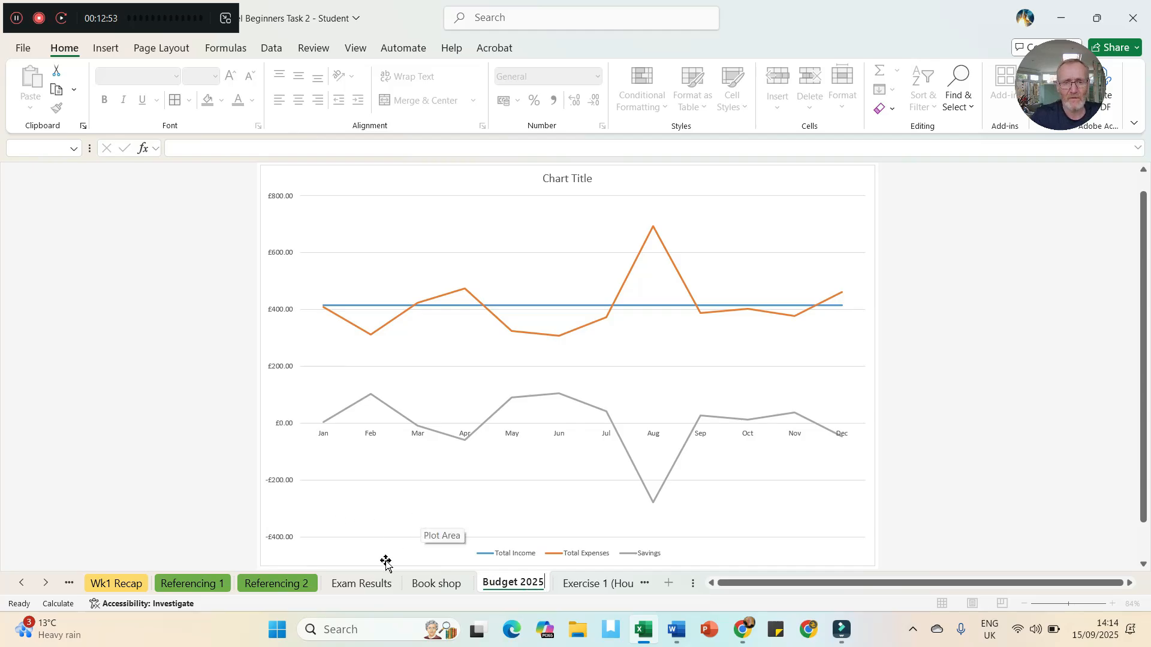
- Place the Budget 2025 sheet after Exercise 1 (House) and reopen it
left_click(492, 590)
mouse_move(496, 589)
left_mouse_down()
mouse_move(640, 586)
mouse_move(602, 586)
left_mouse_up()
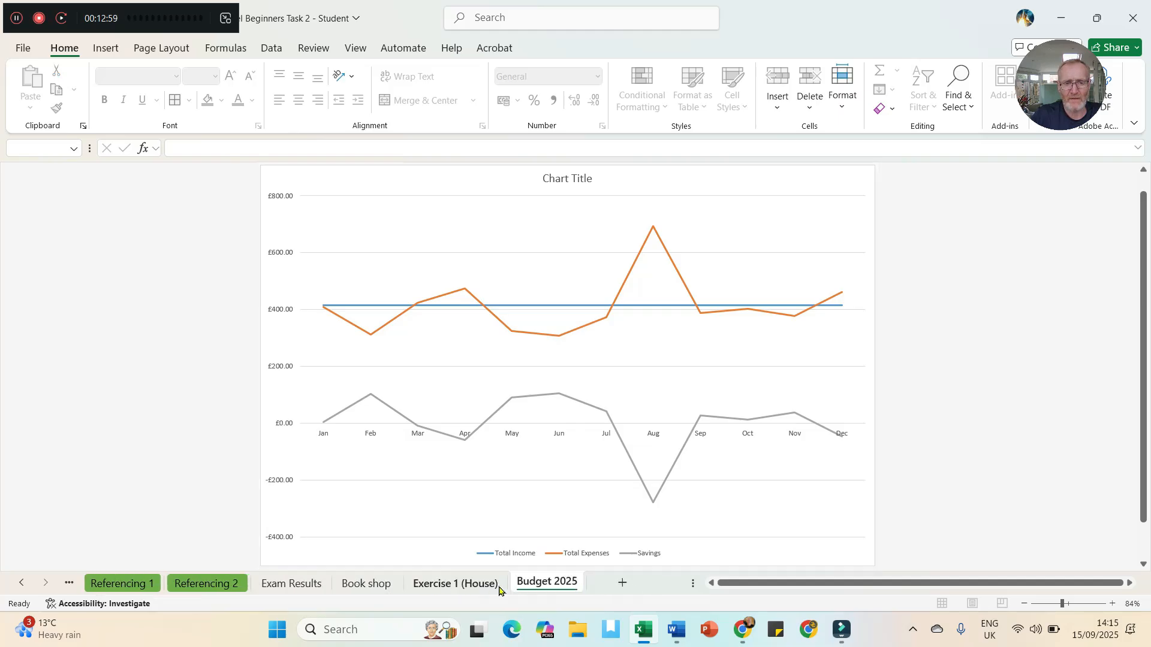
left_click(425, 586)
left_click(547, 585)
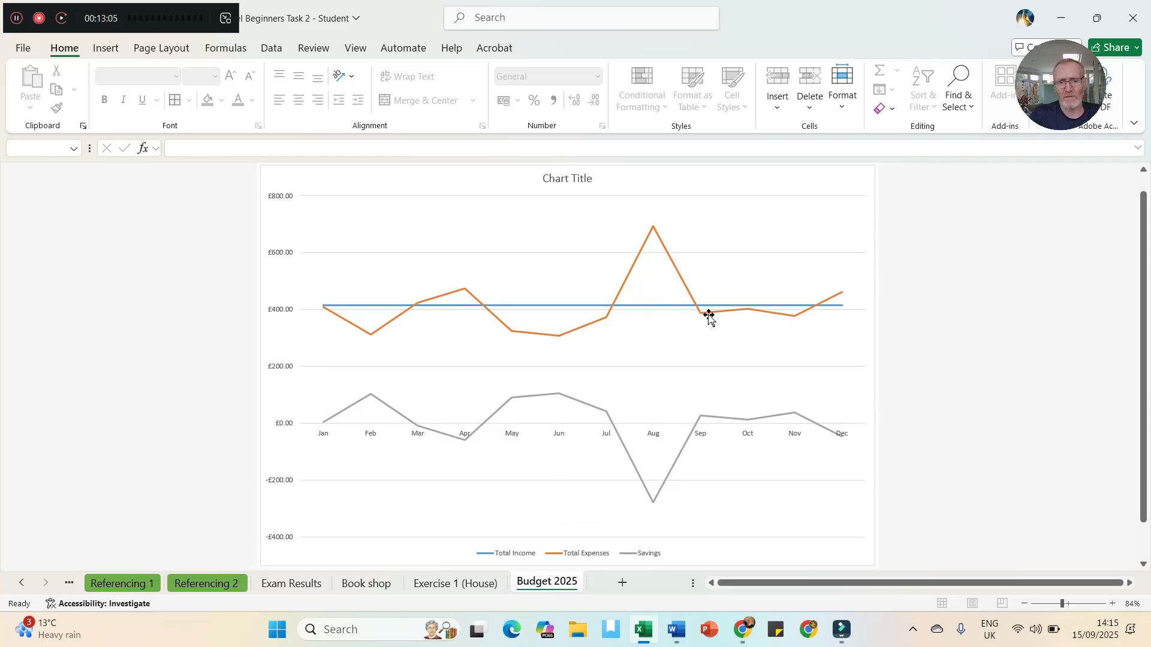
- Set the line chart's title to "Buget Spending and Saving 2025"
left_click(573, 178)
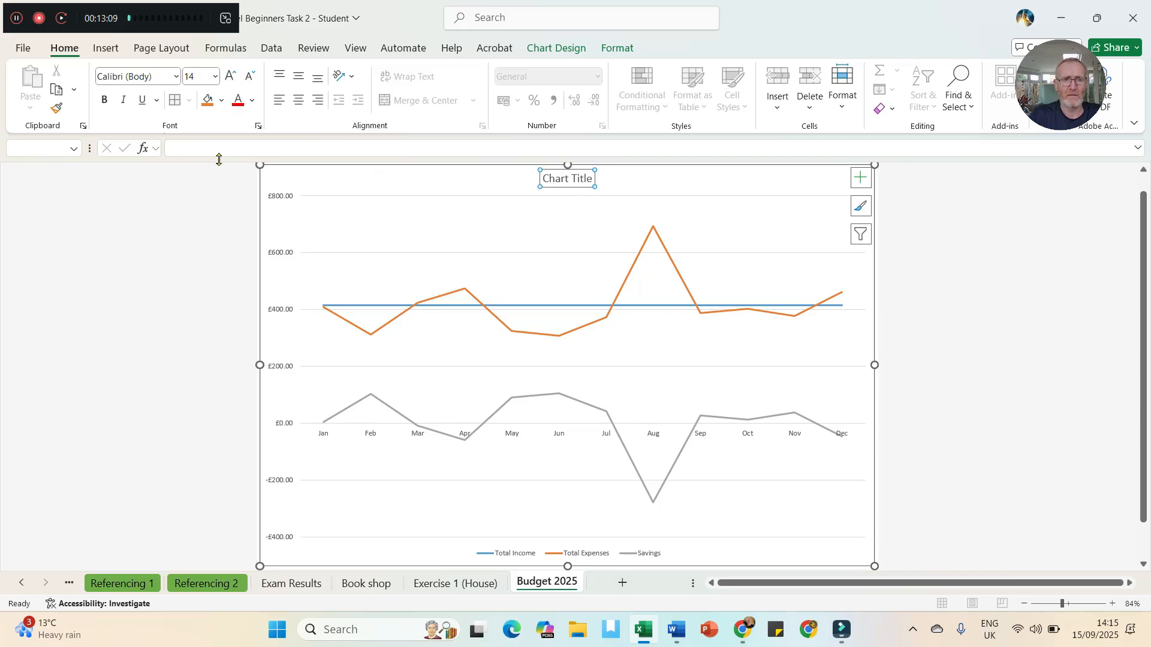
left_click(187, 147)
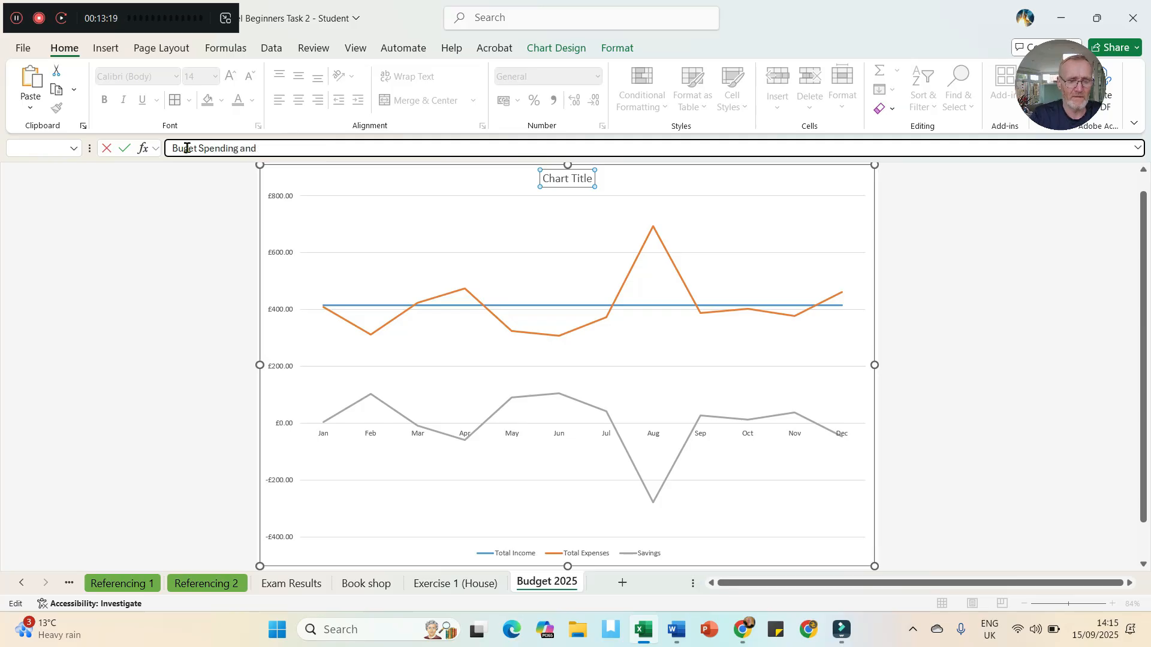
type("ng")
type("2025")
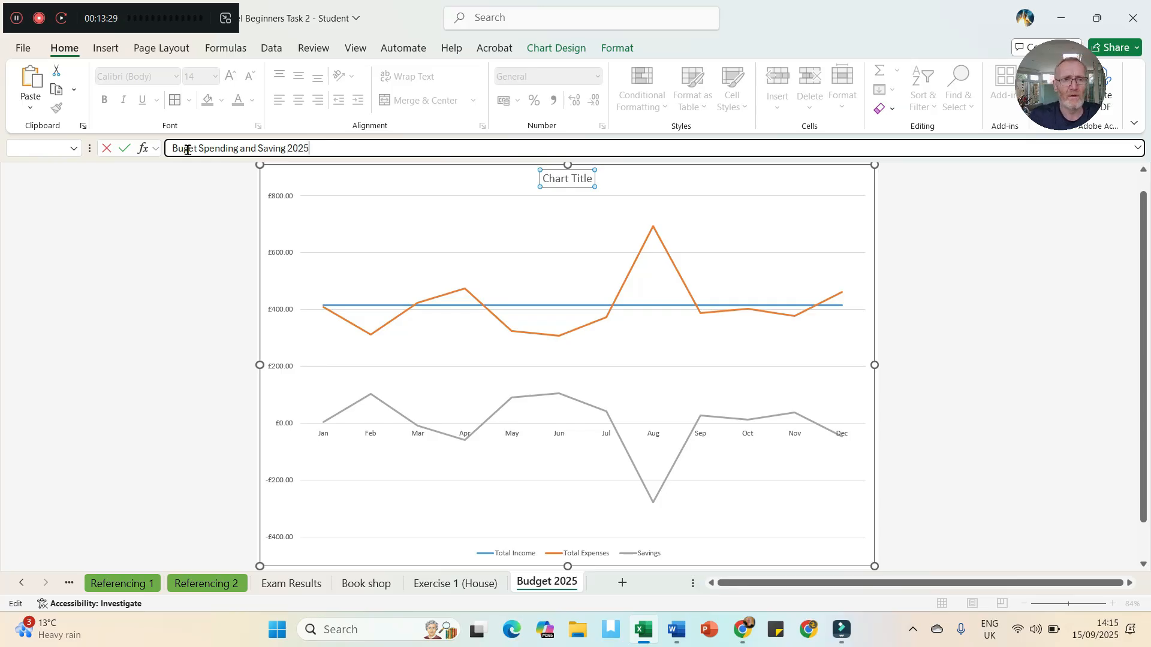
key("Return")
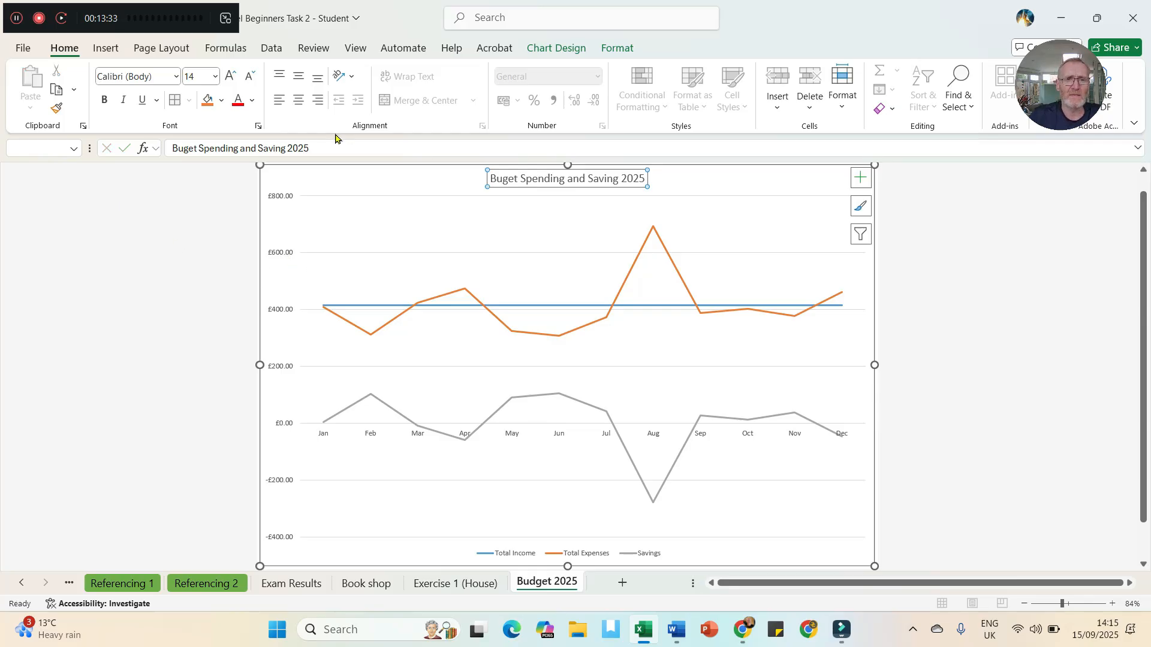
- Add a primary vertical axis title to the line chart and set its text to "Money £"
left_click(557, 51)
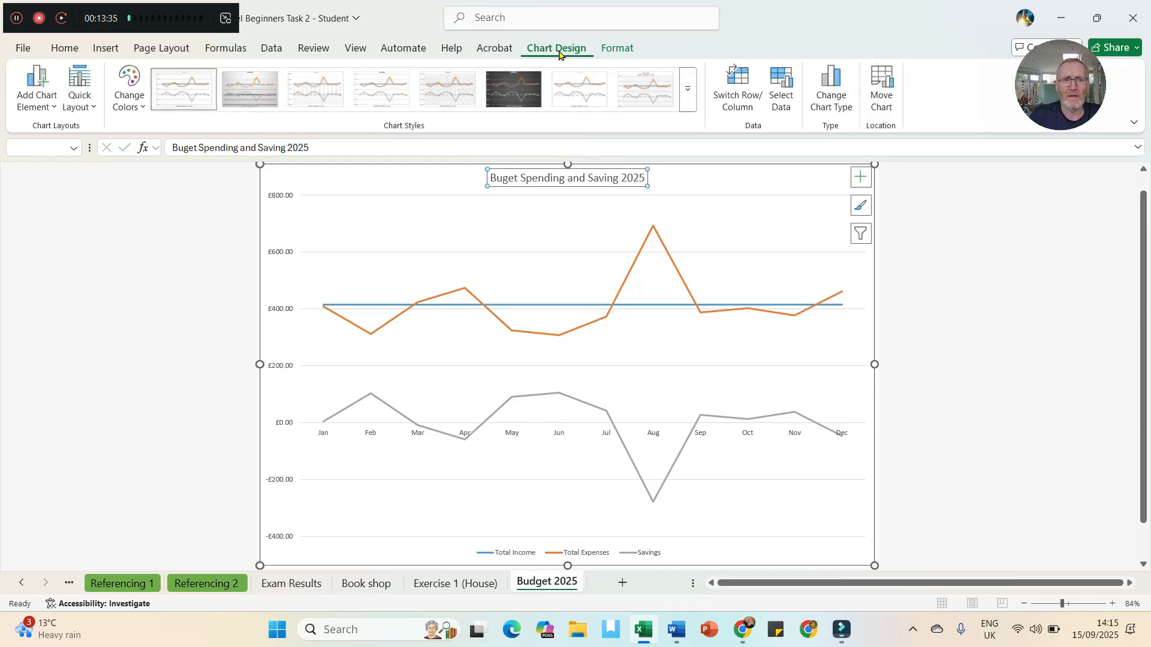
left_click(42, 105)
mouse_move(70, 157)
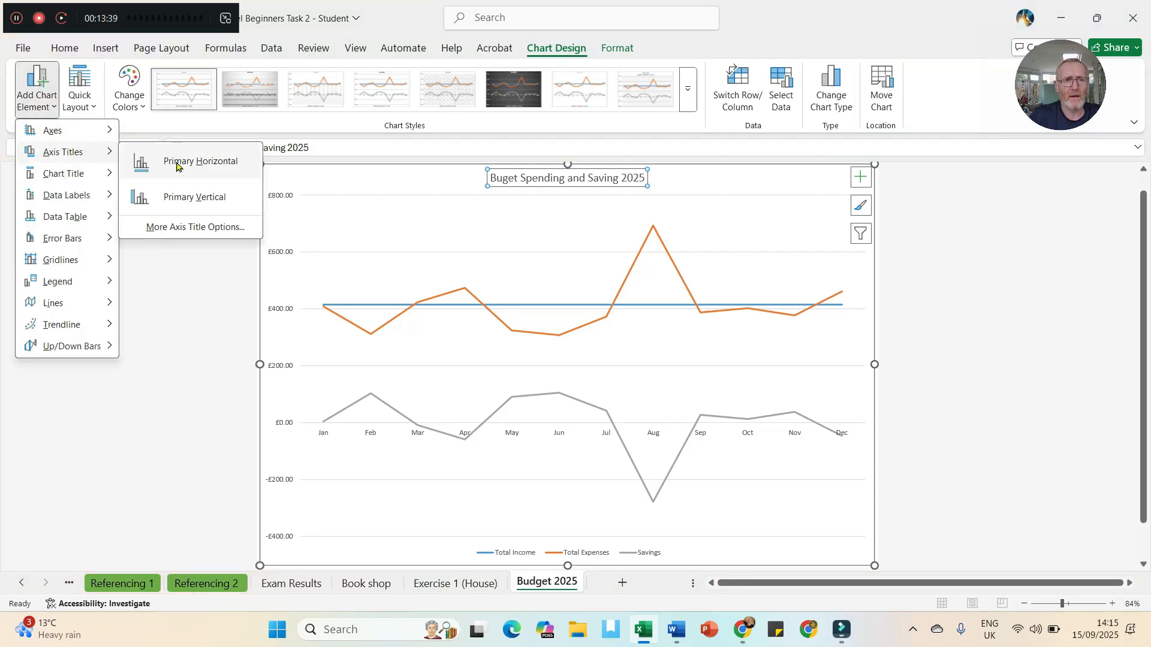
left_click(180, 198)
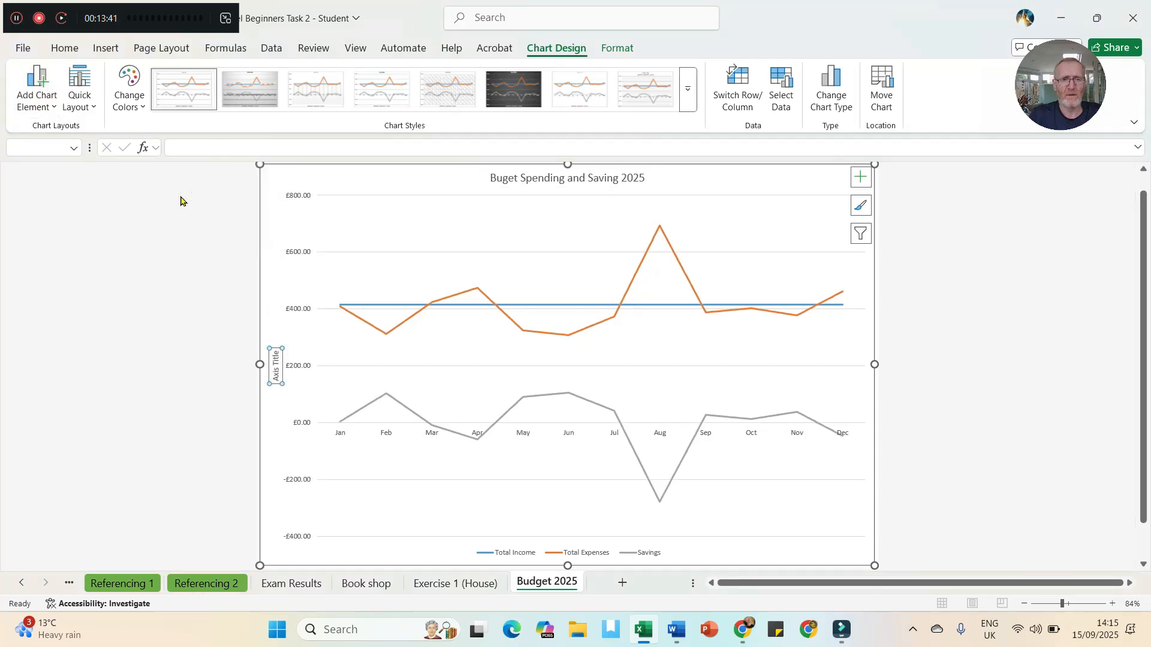
left_click(187, 149)
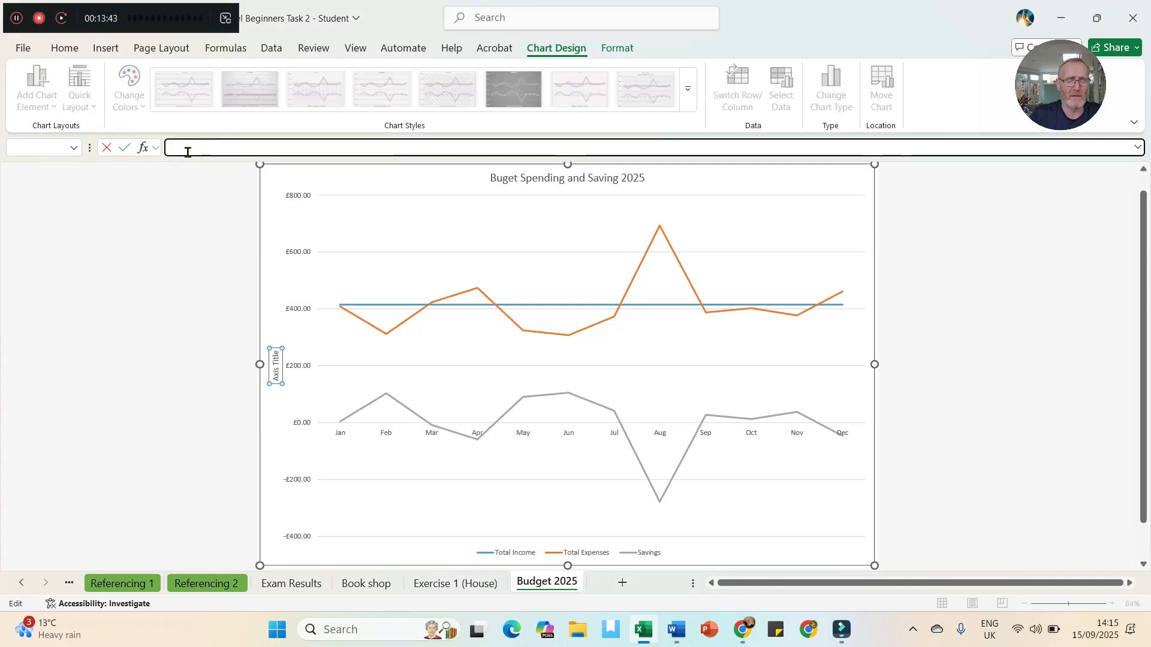
type("Money £")
key("Return")
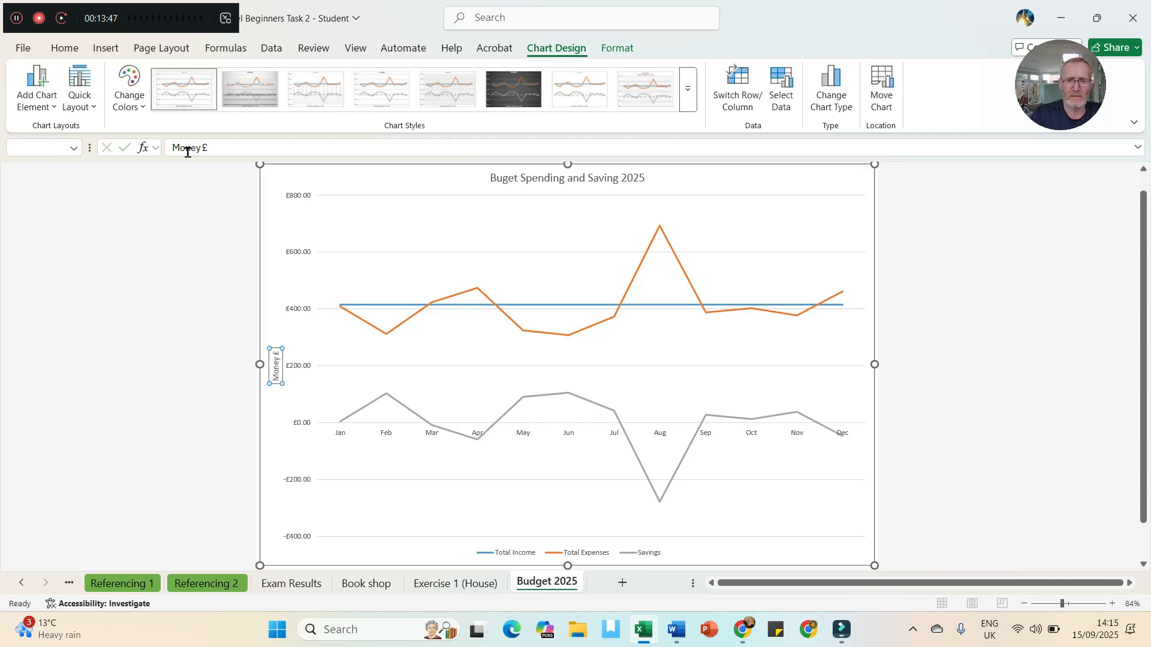